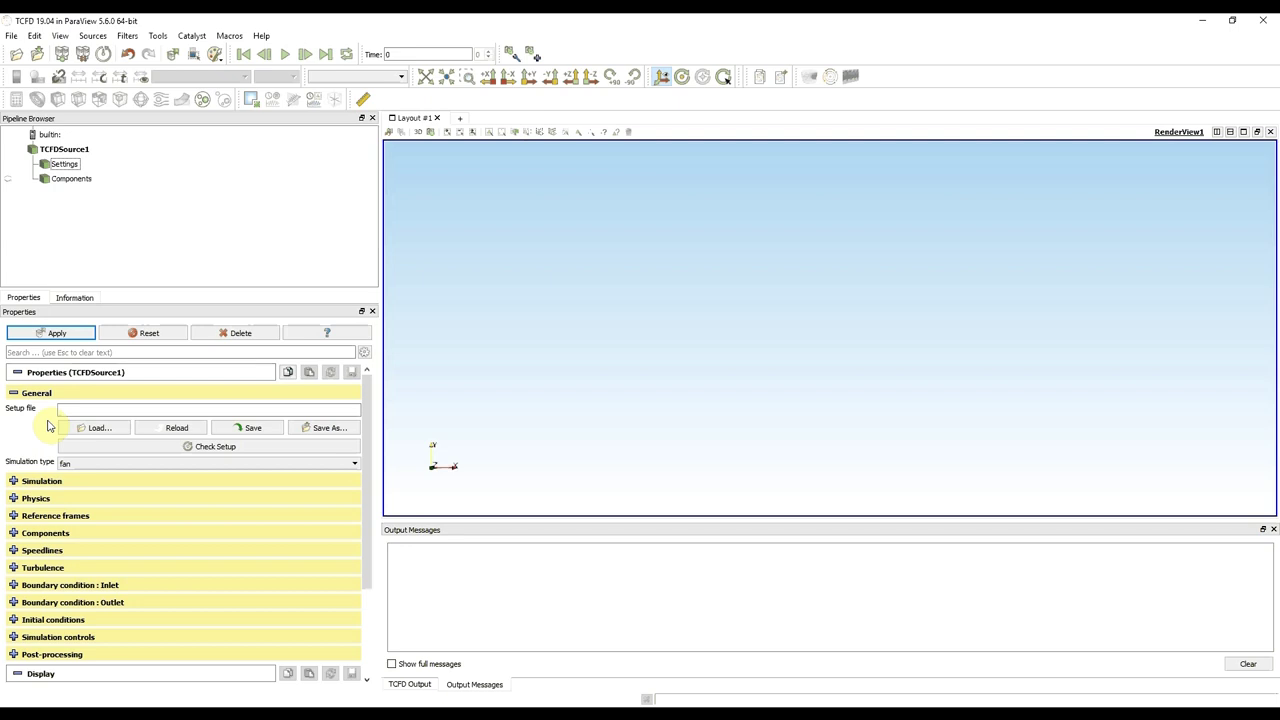
Save the simulation setup as pump in the radial-pump folder on the Desktop.
left_click(254, 428)
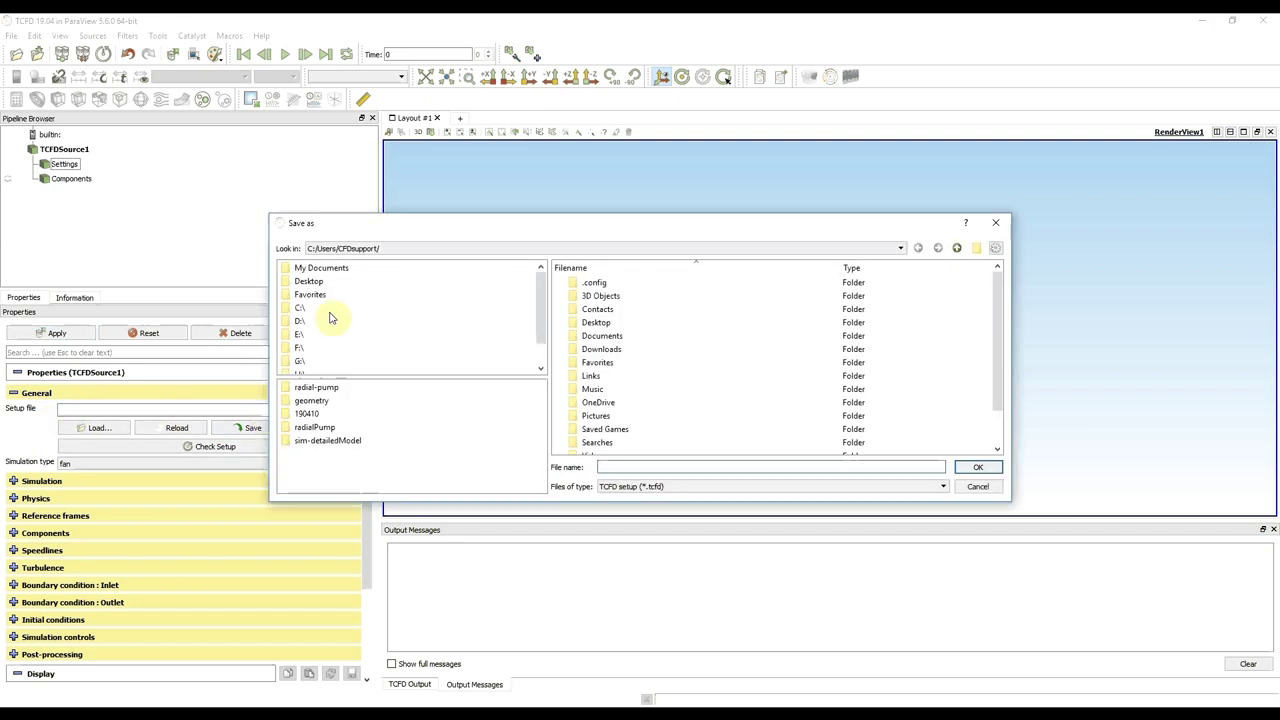
left_click(309, 282)
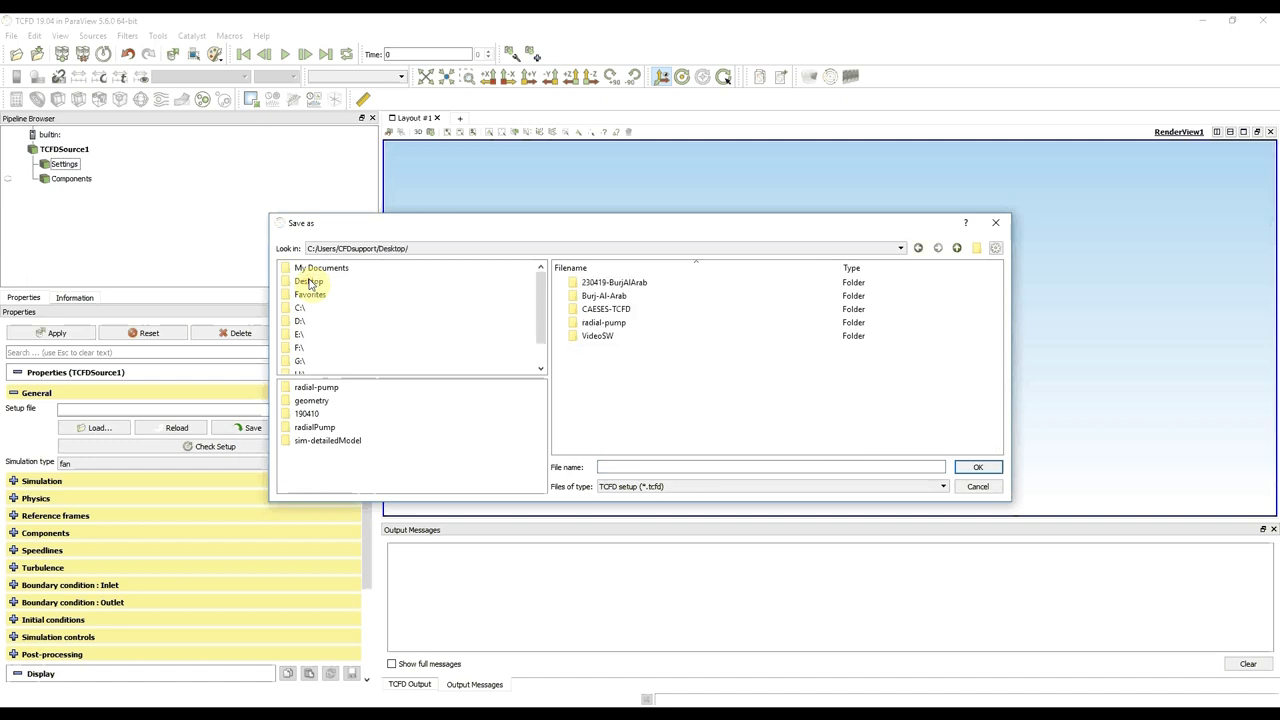
double_click(620, 324)
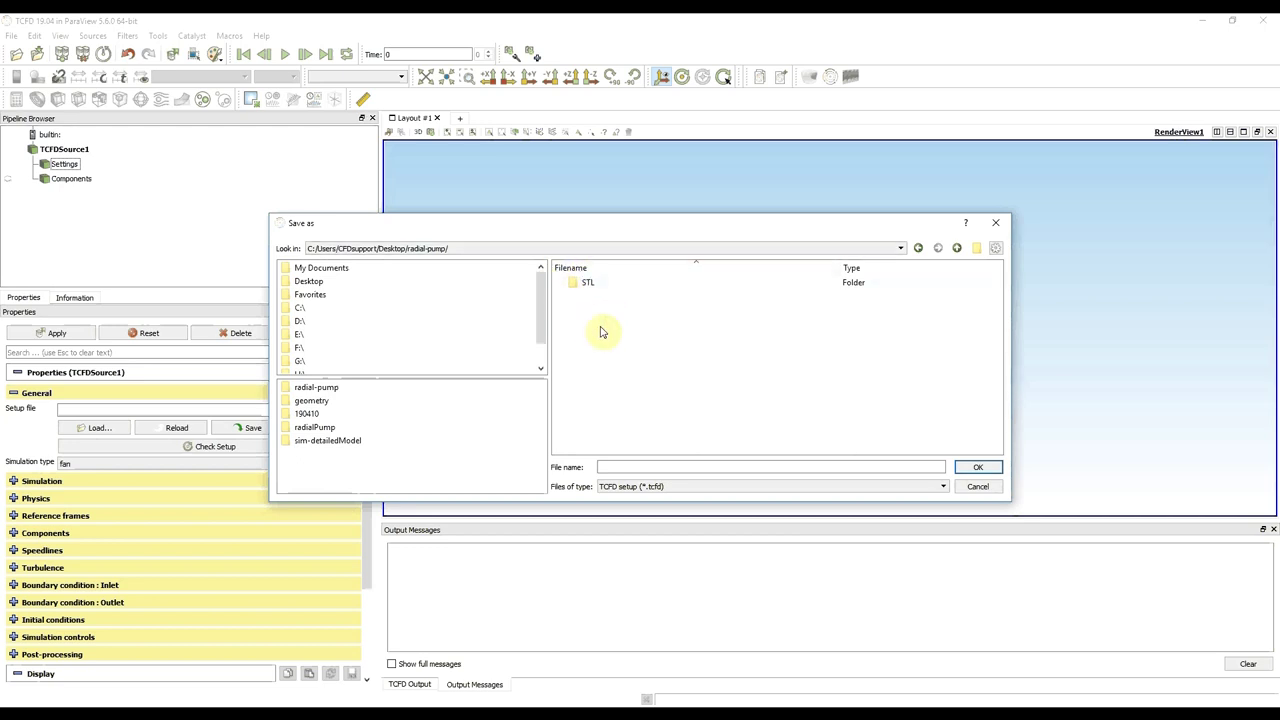
left_click(624, 462)
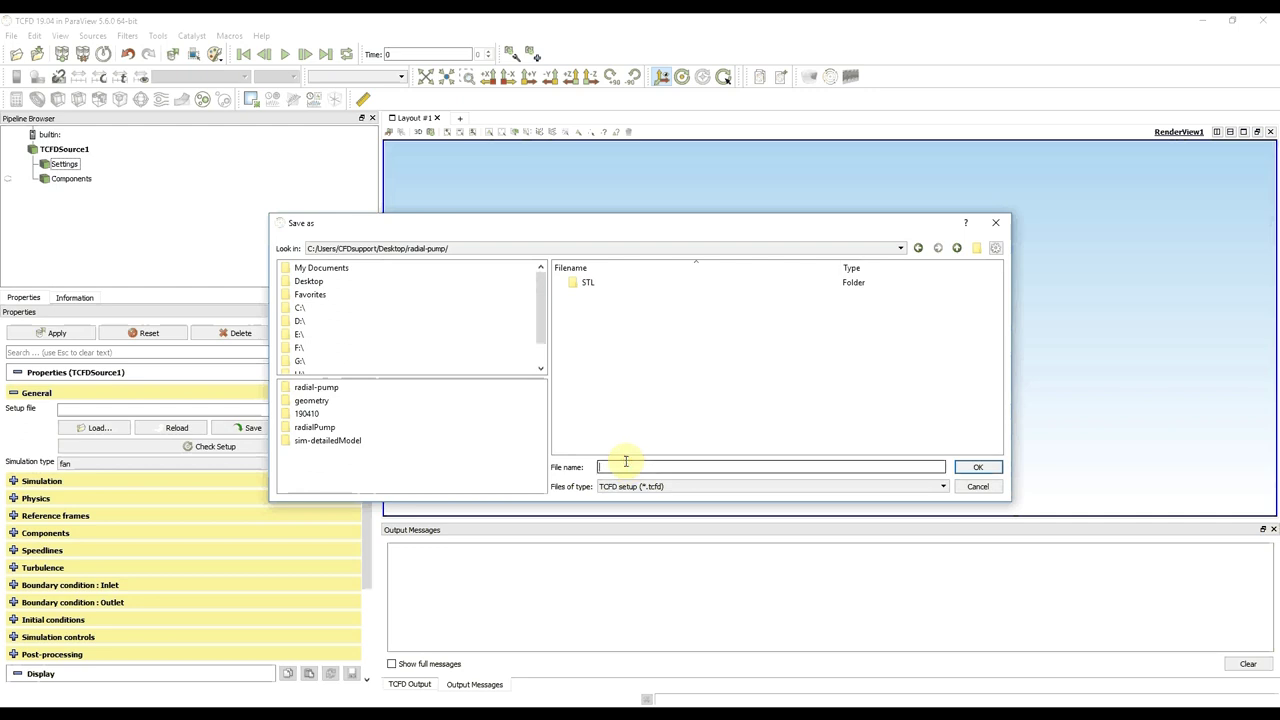
type("pa")
type("mp")
left_click(967, 467)
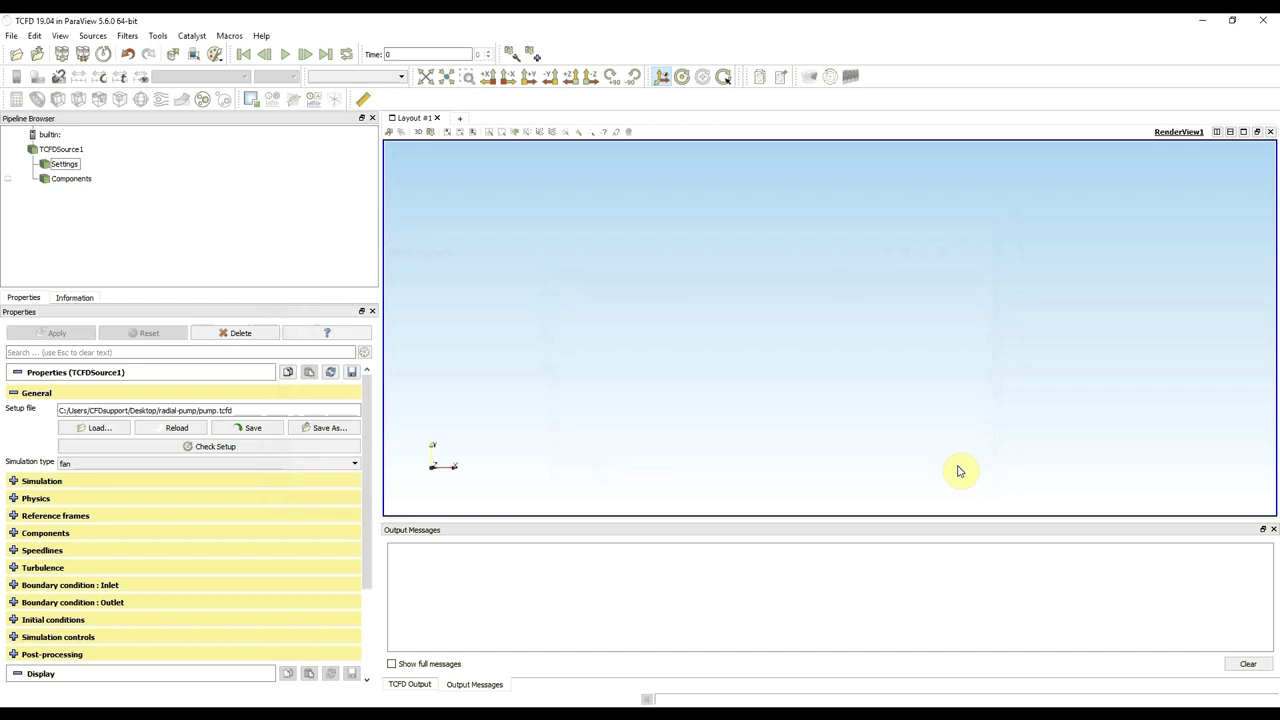
left_click(199, 411)
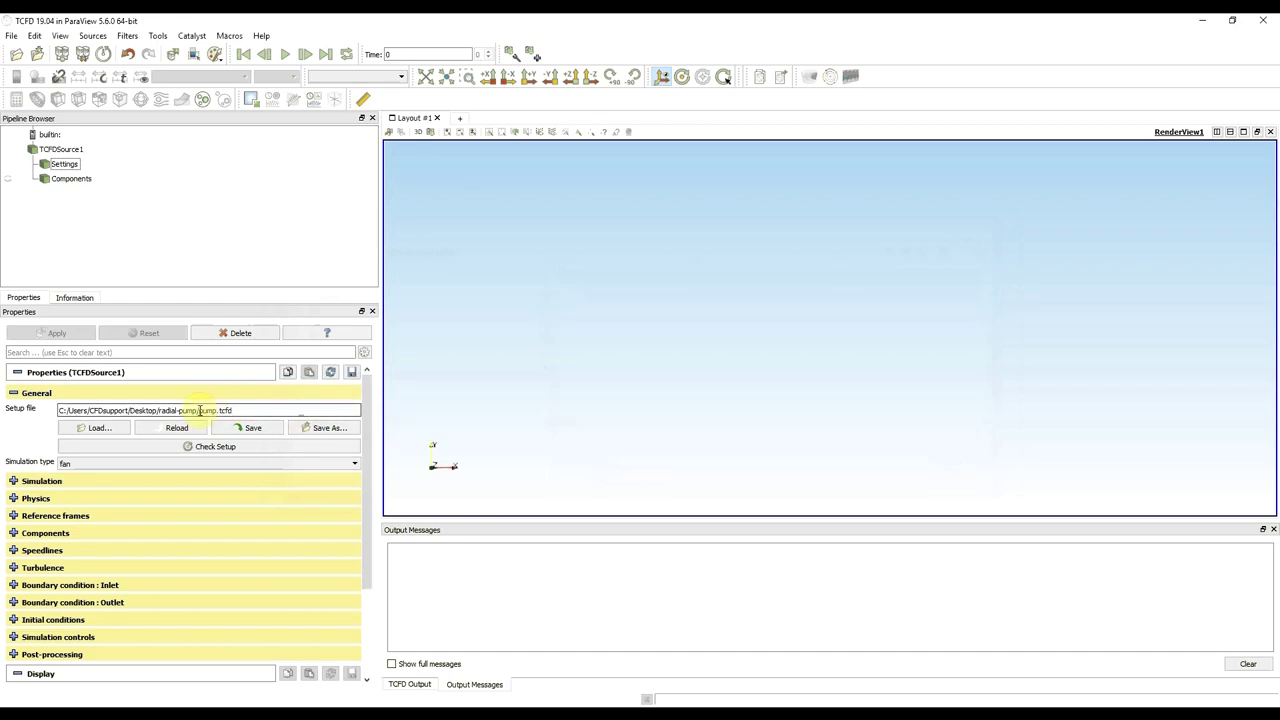
Set the simulation type to pump and apply the change.
left_click(306, 463)
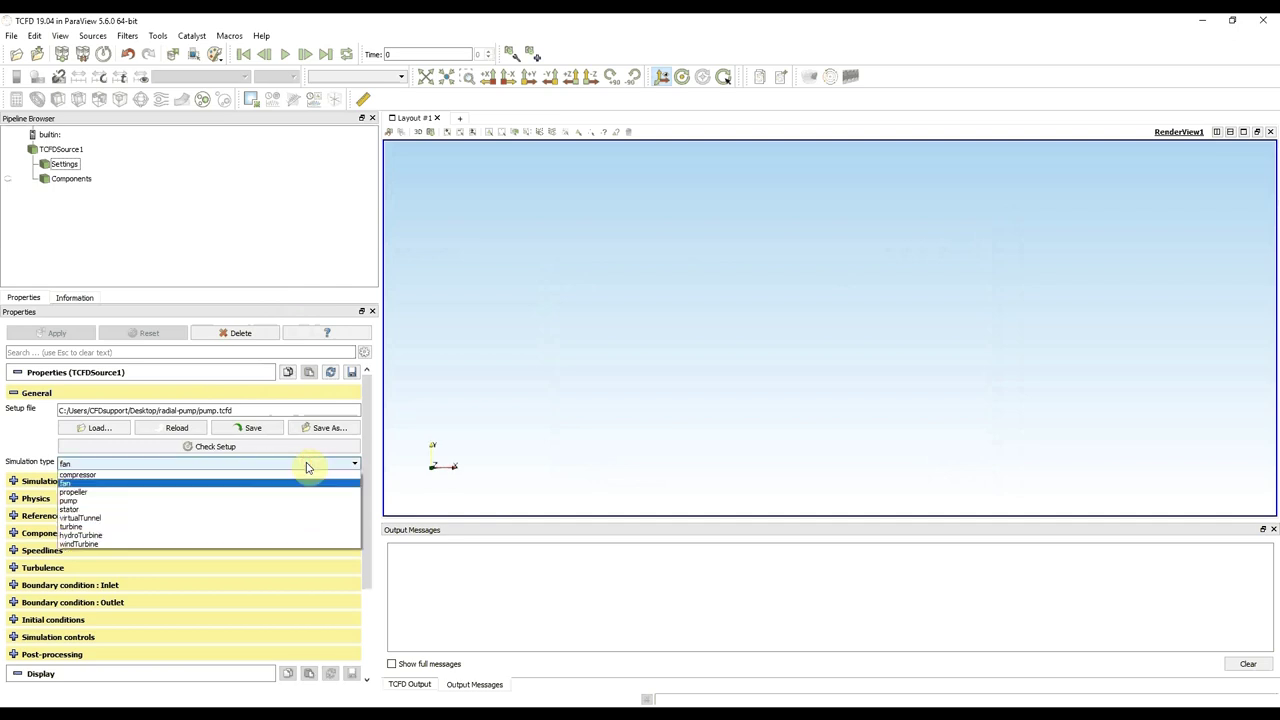
left_click(174, 501)
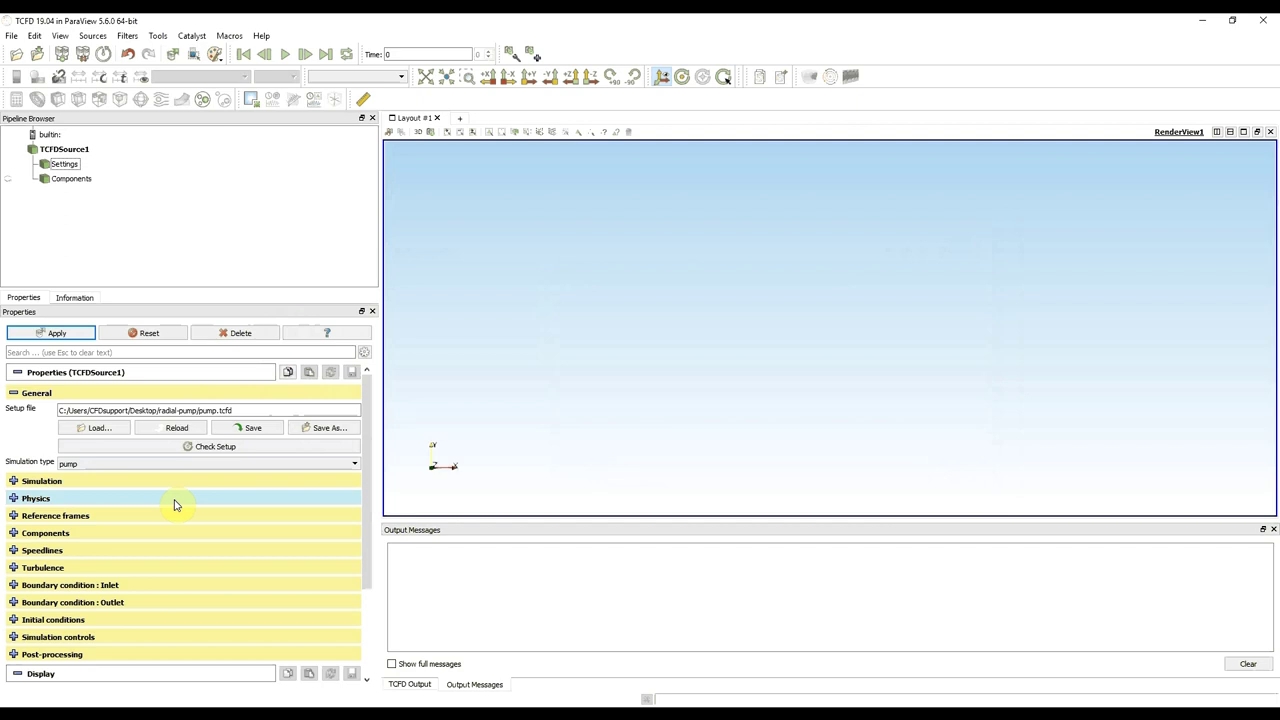
left_click(83, 337)
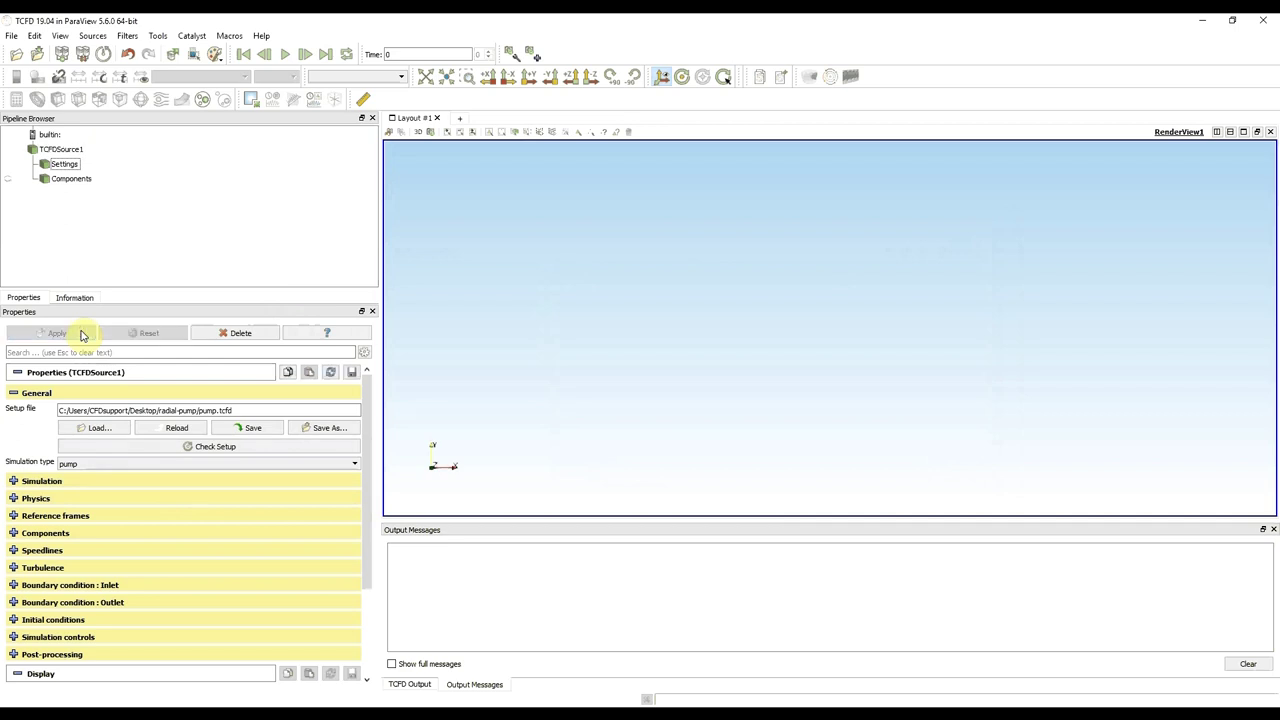
Set the number of processors to 6 in the Simulation settings and apply the change.
left_click(14, 482)
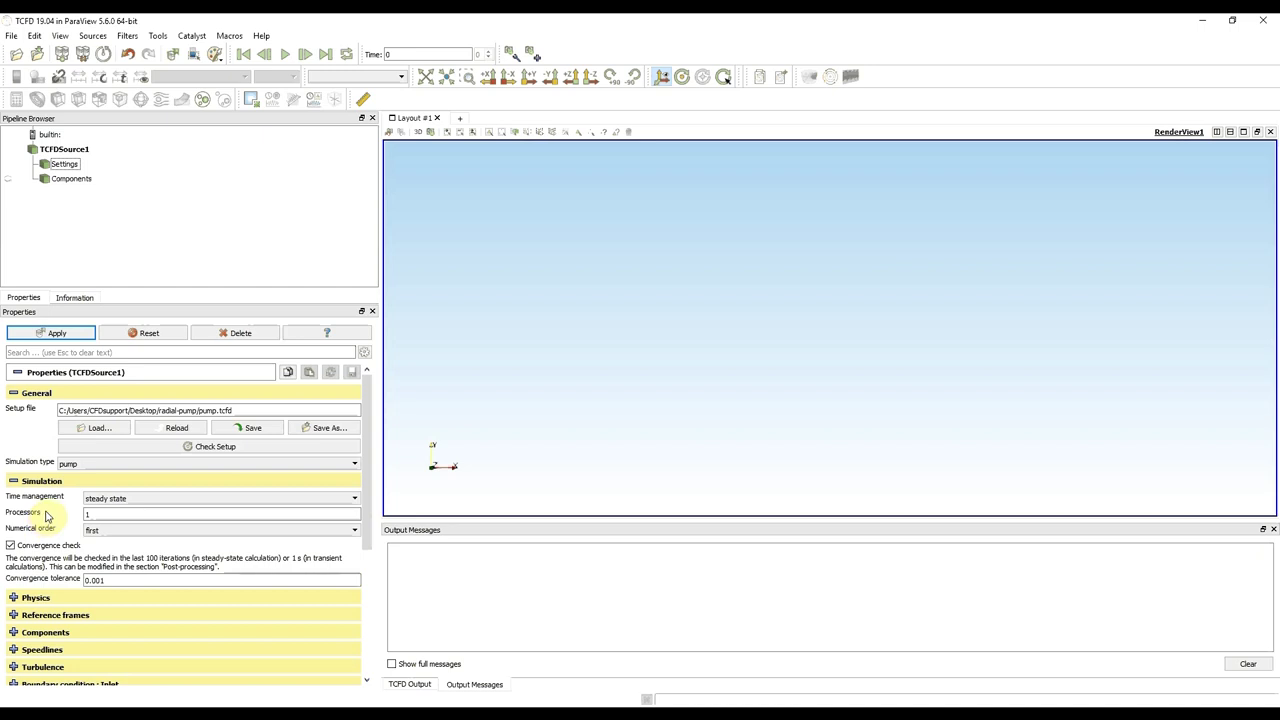
key("Tab")
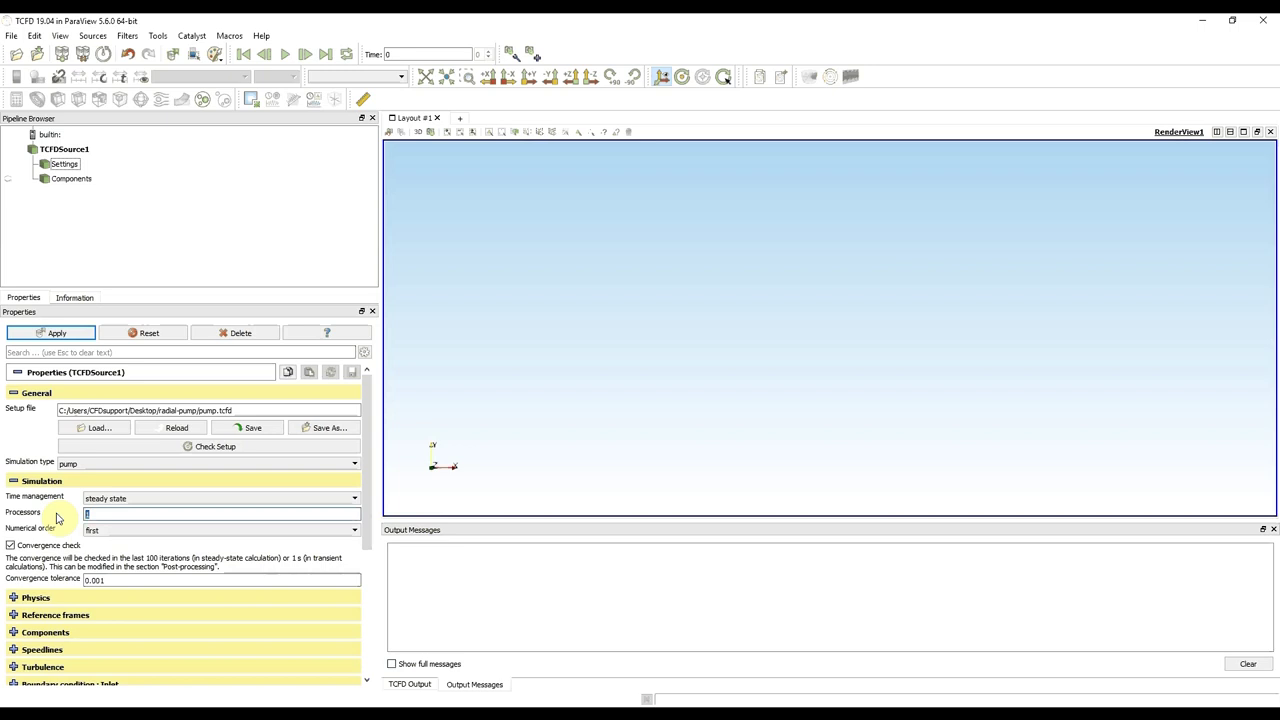
type("6")
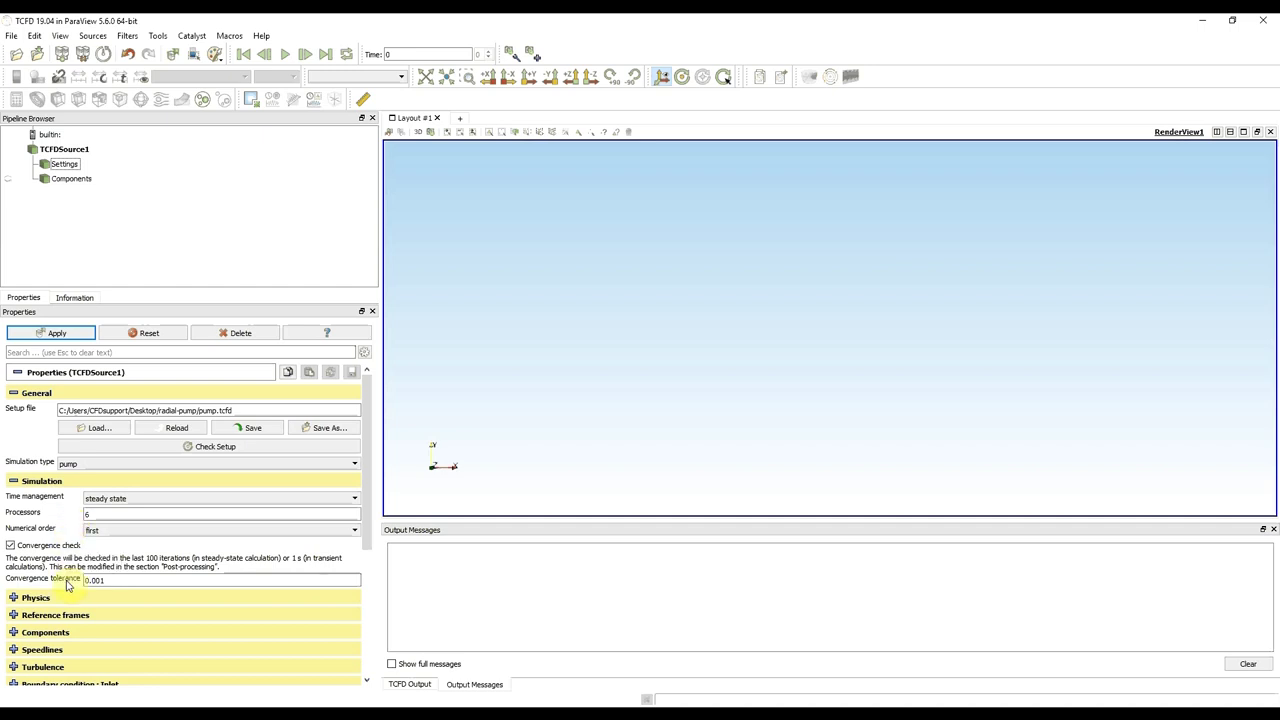
mouse_move(67, 585)
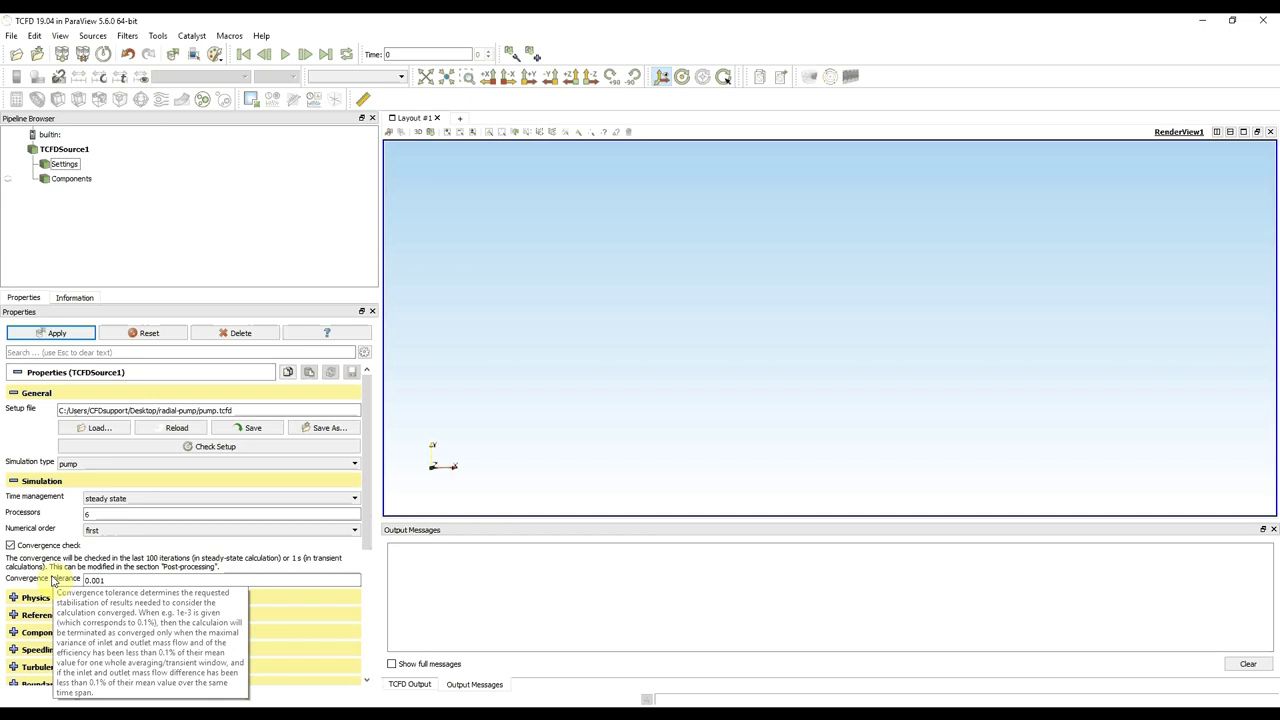
left_click(14, 482)
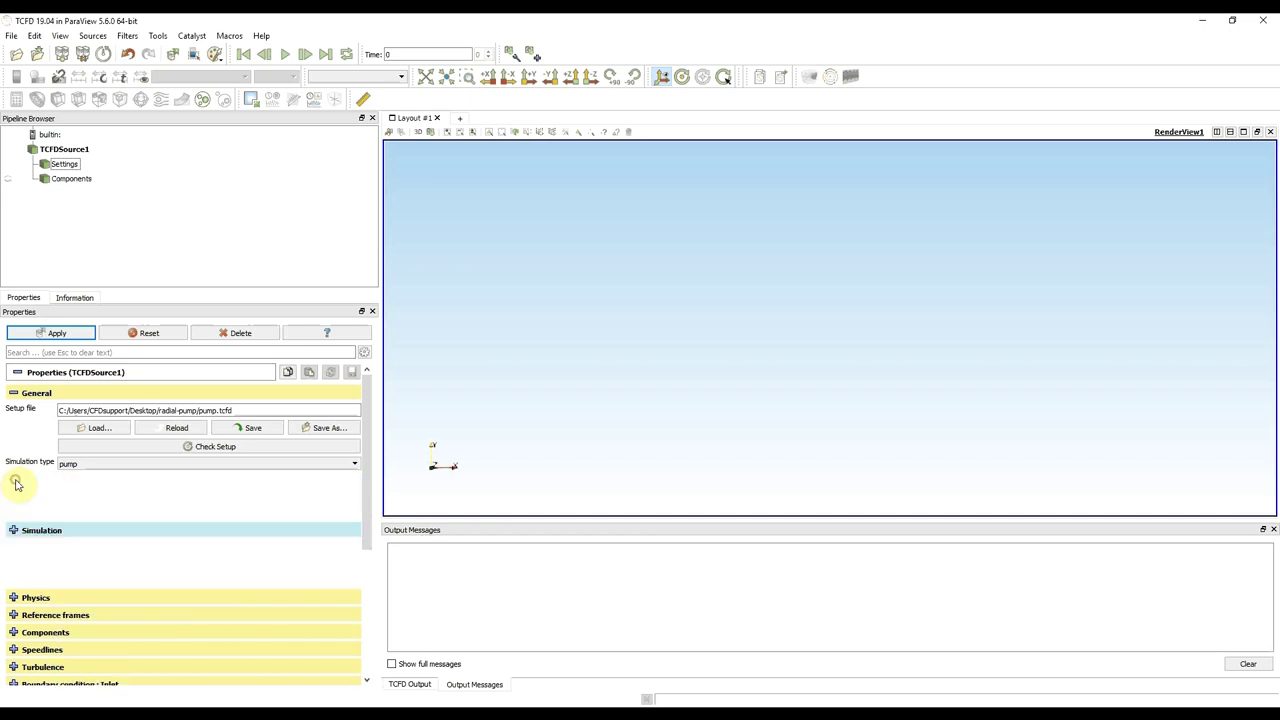
left_click(57, 335)
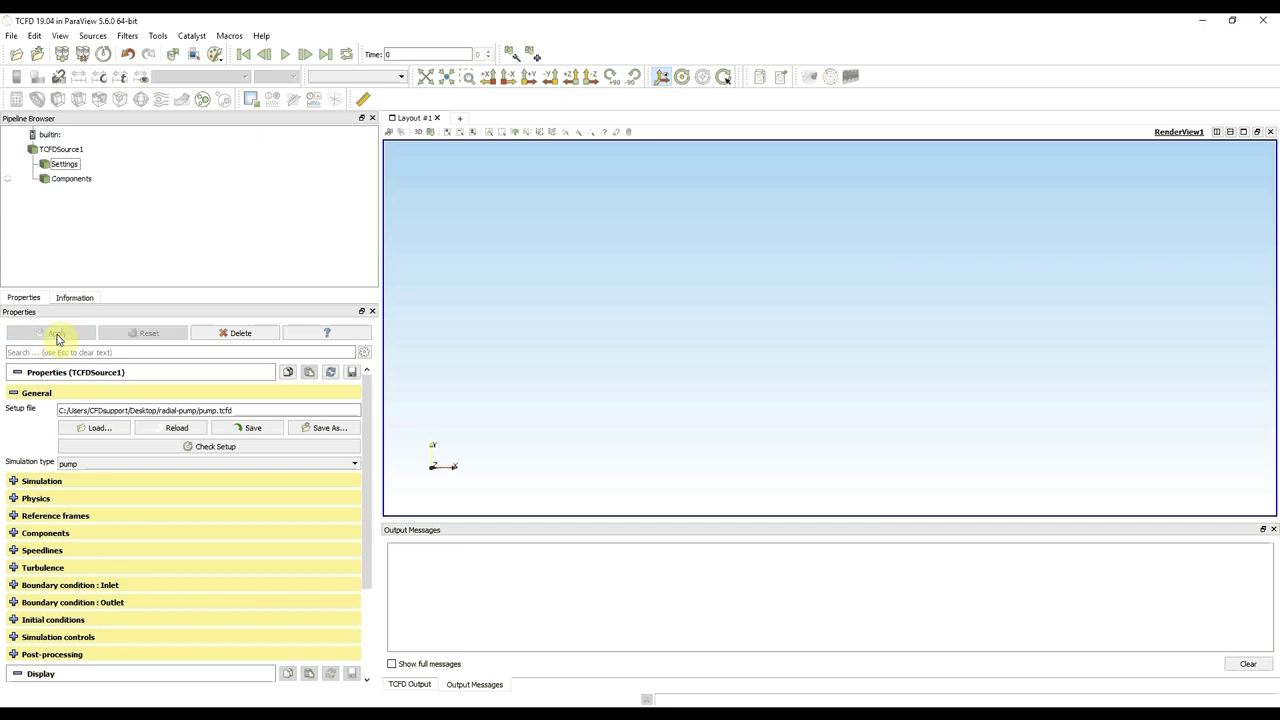
Examine the Physics settings and the fluids available for the simulation.
left_click(14, 499)
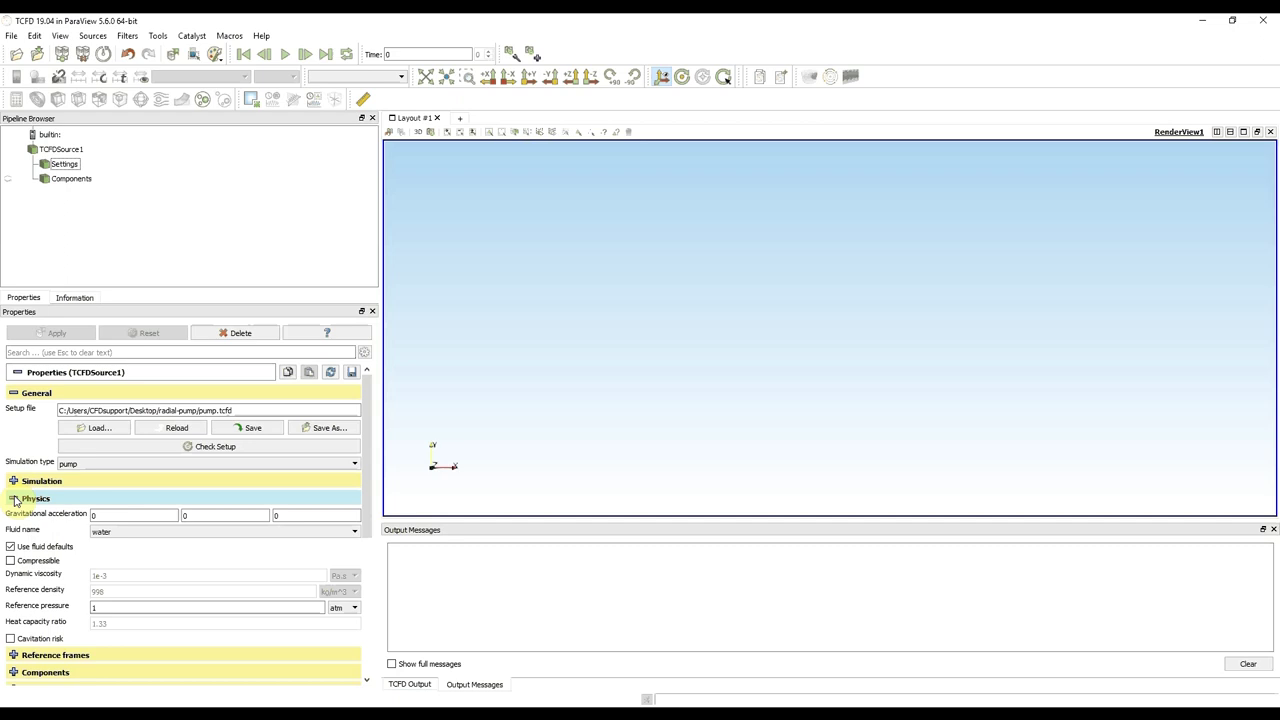
left_click(203, 532)
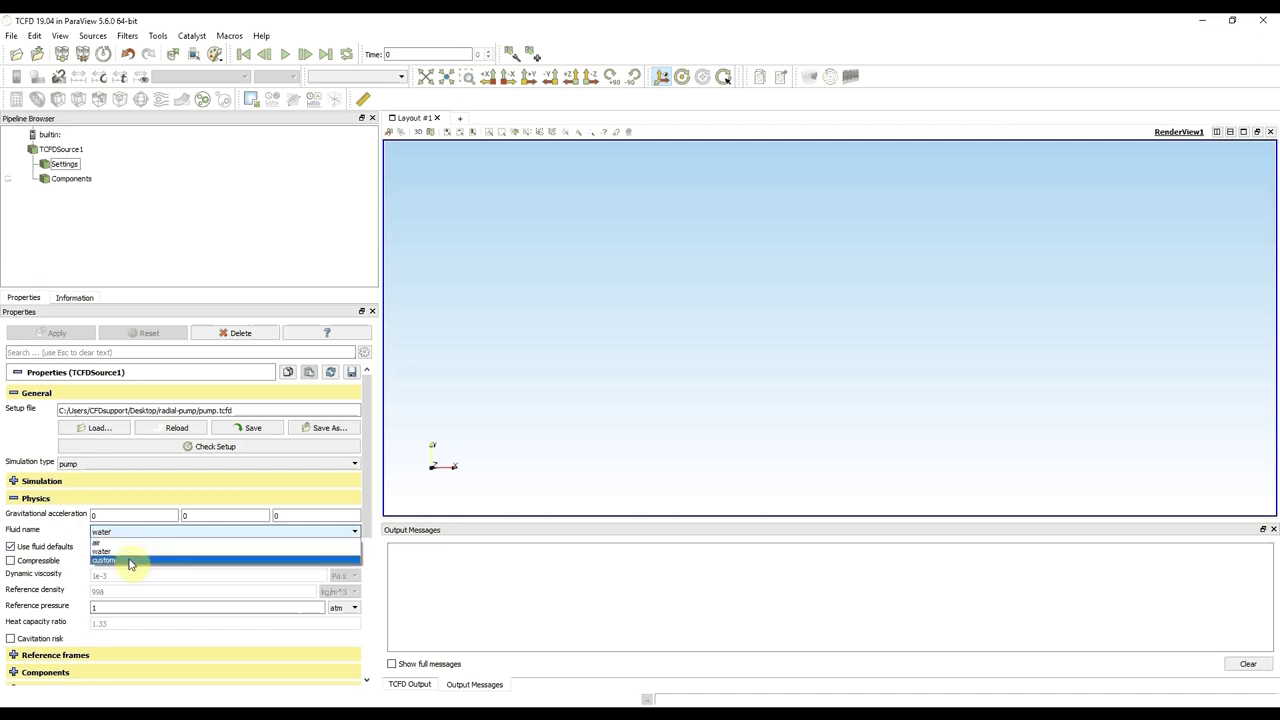
left_click(58, 531)
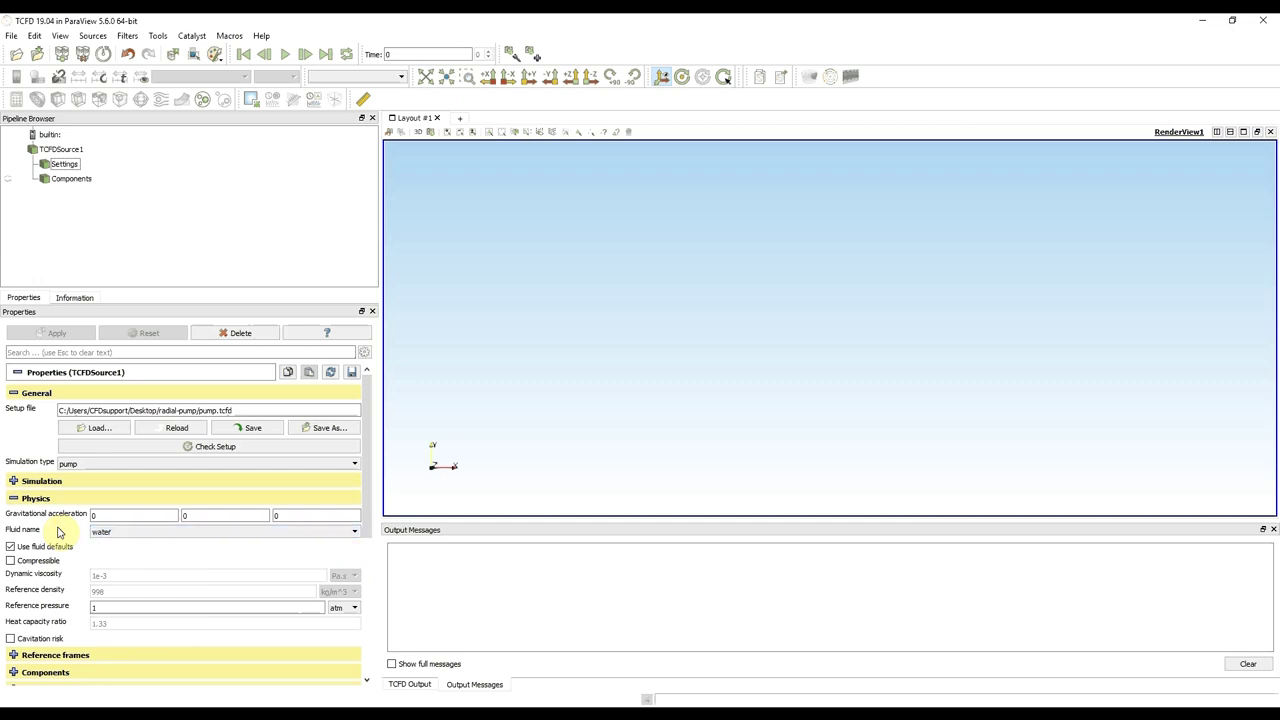
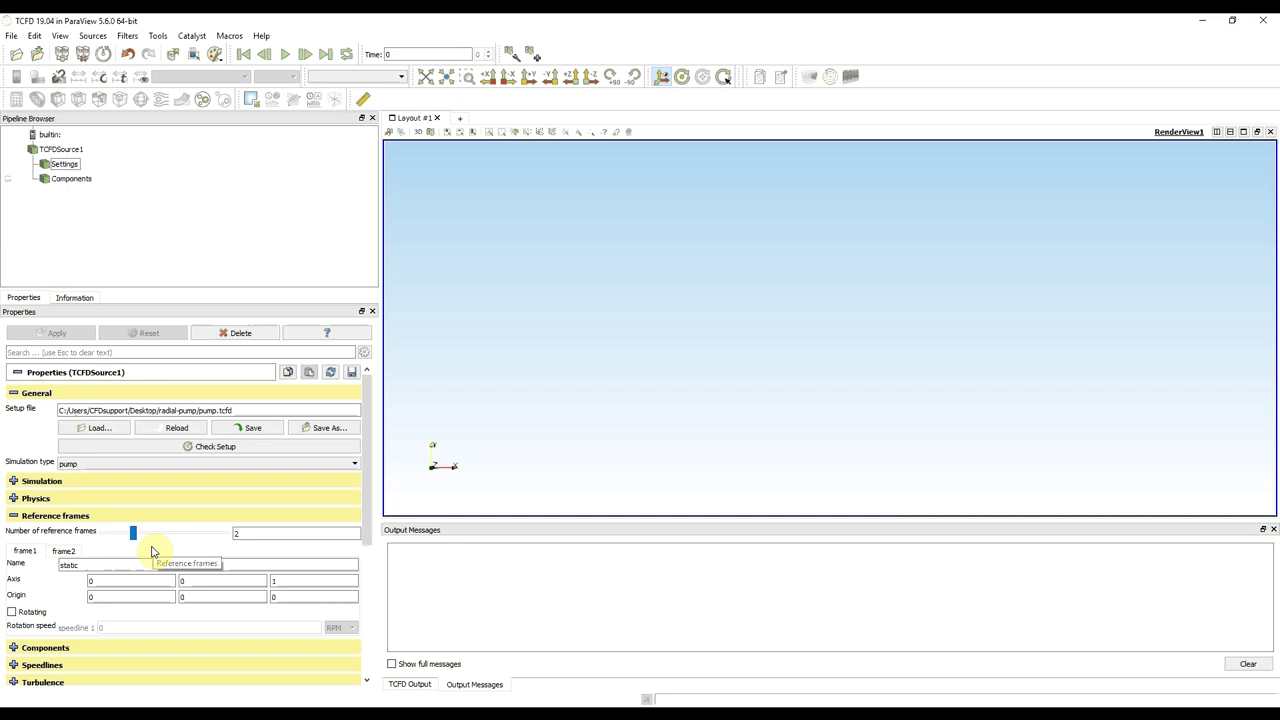
Set the rotation speed of reference frame2 to 1770 RPM and apply the change.
left_click(61, 551)
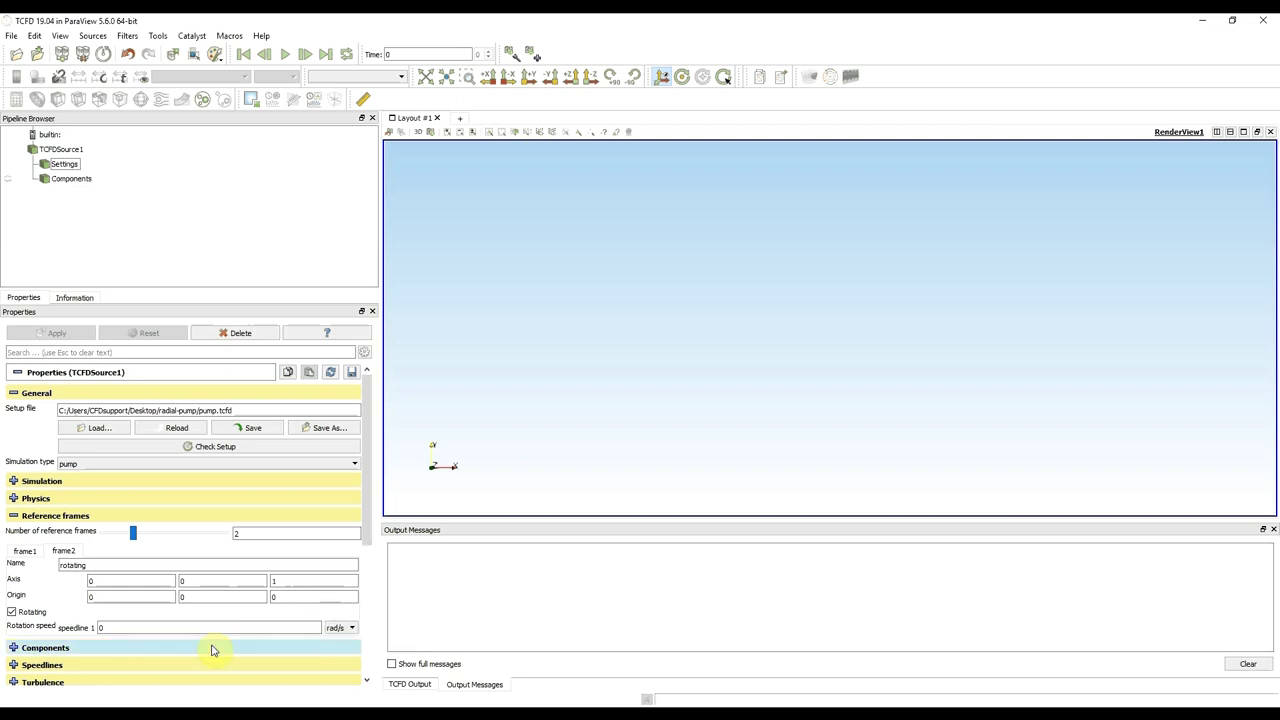
left_click(100, 627)
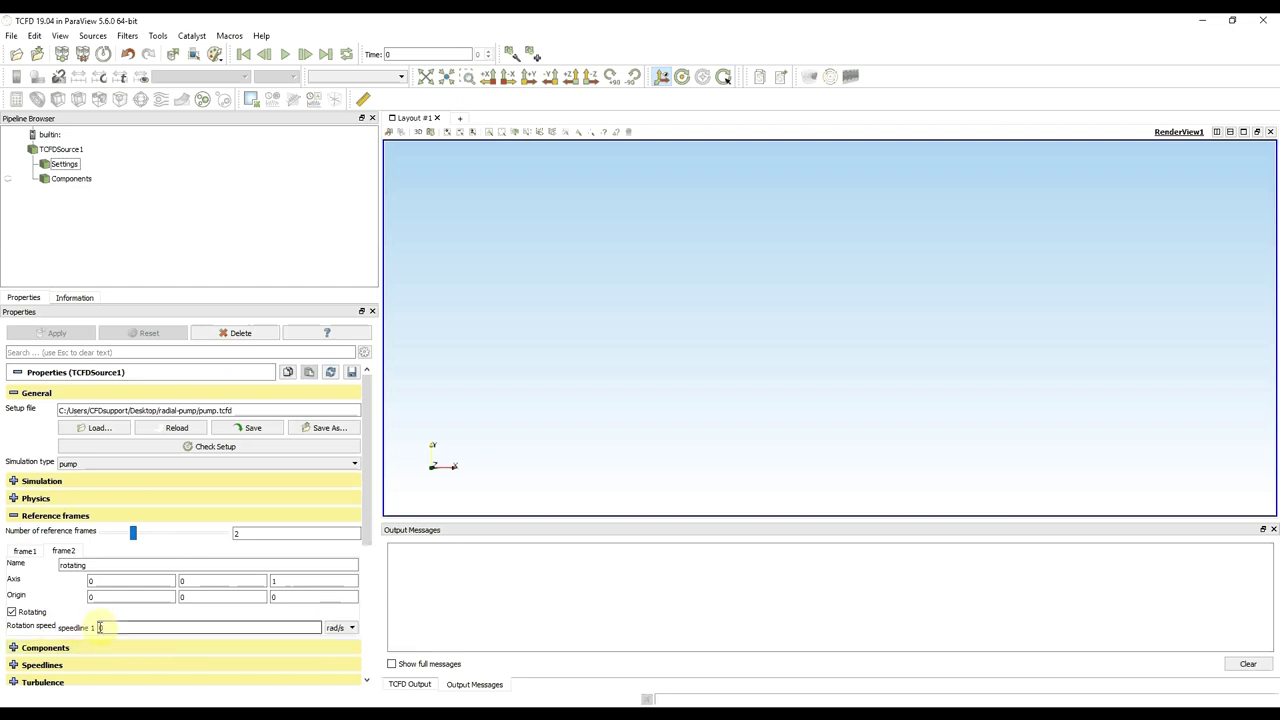
left_click(340, 628)
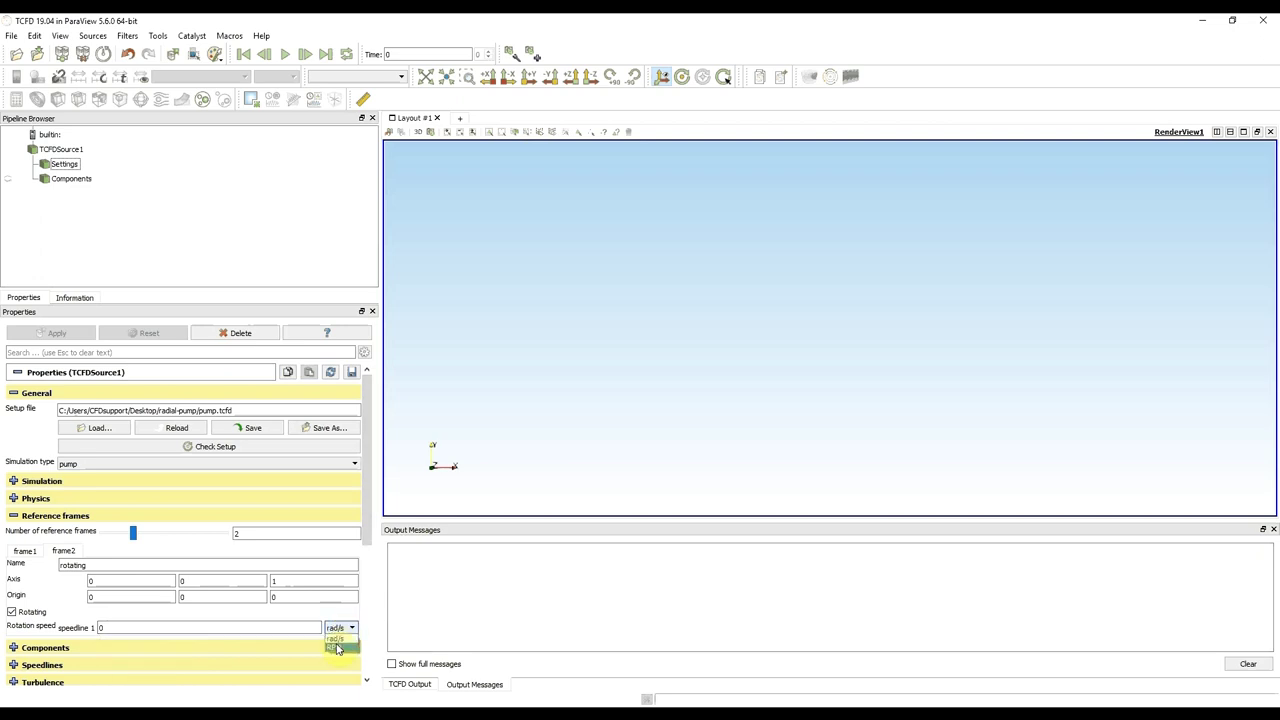
left_click(337, 648)
double_click(102, 627)
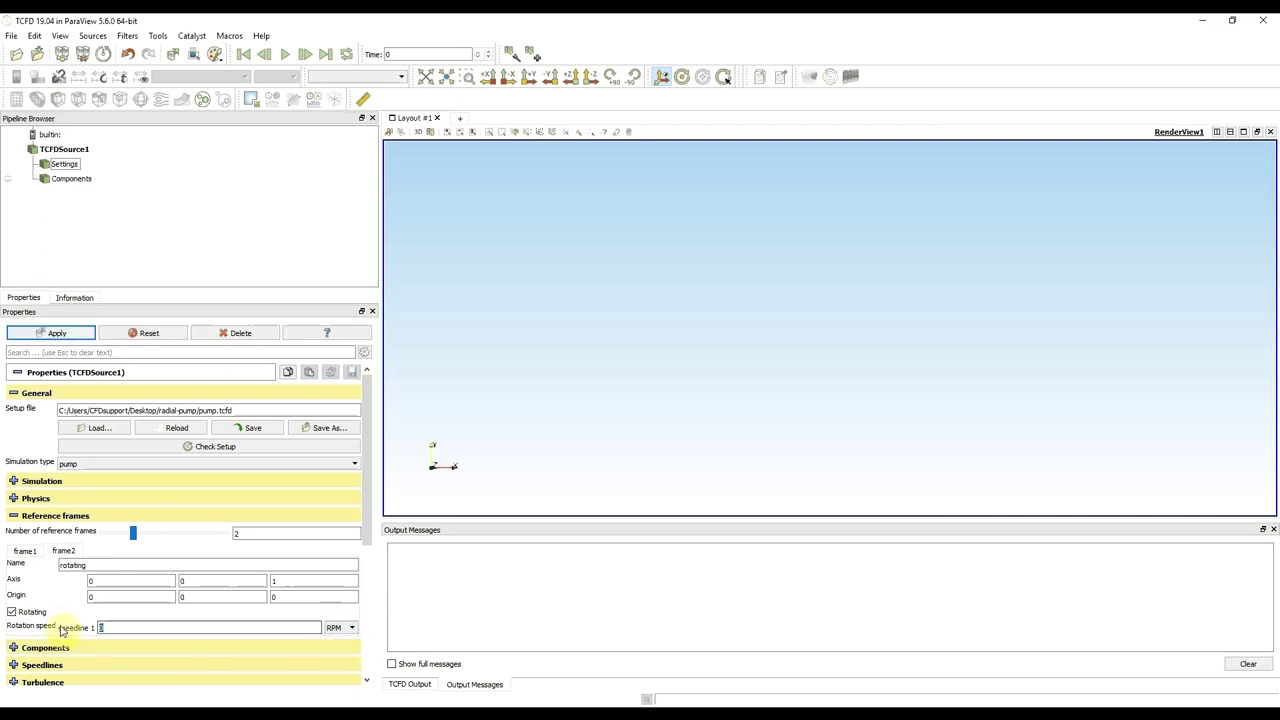
type("1770")
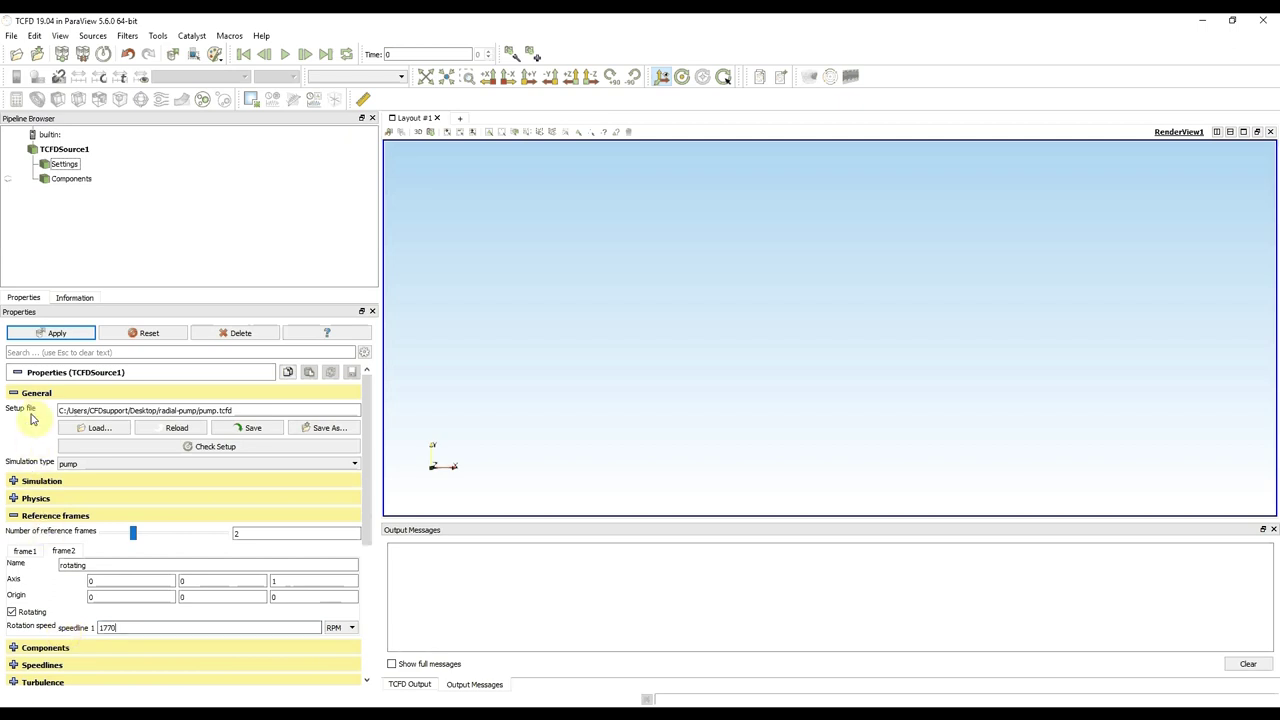
left_click(50, 334)
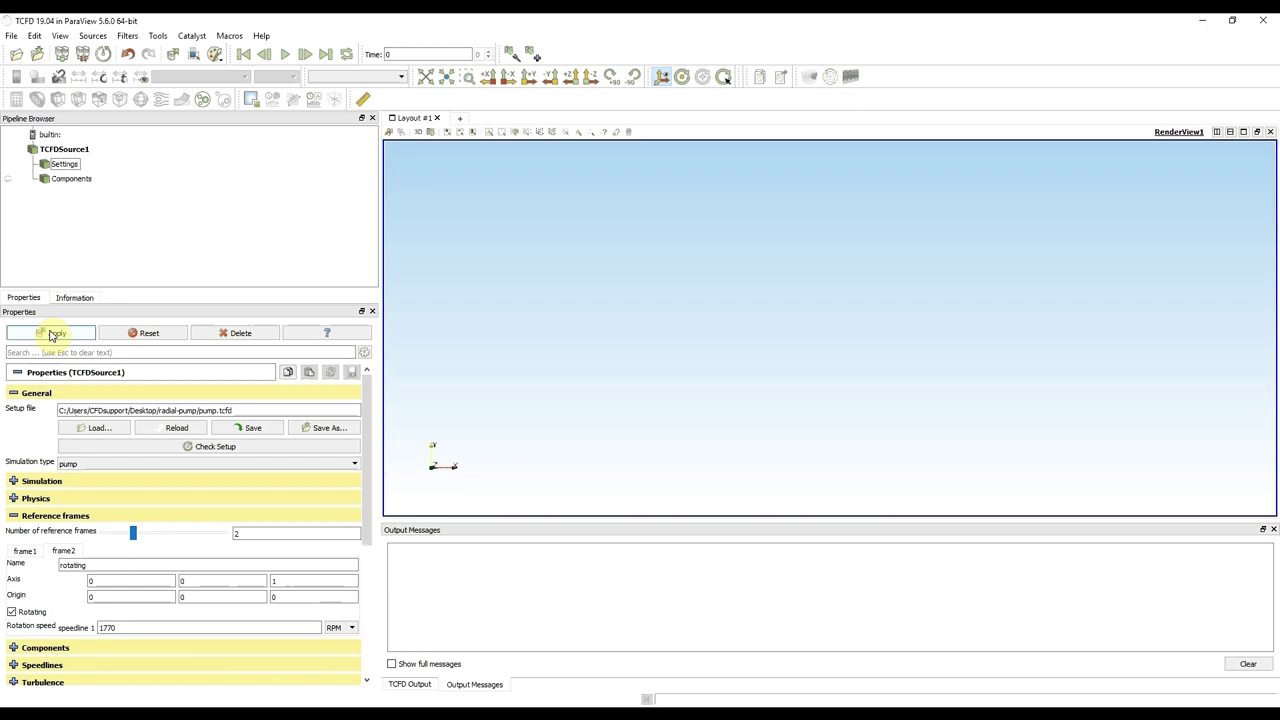
left_click(51, 334)
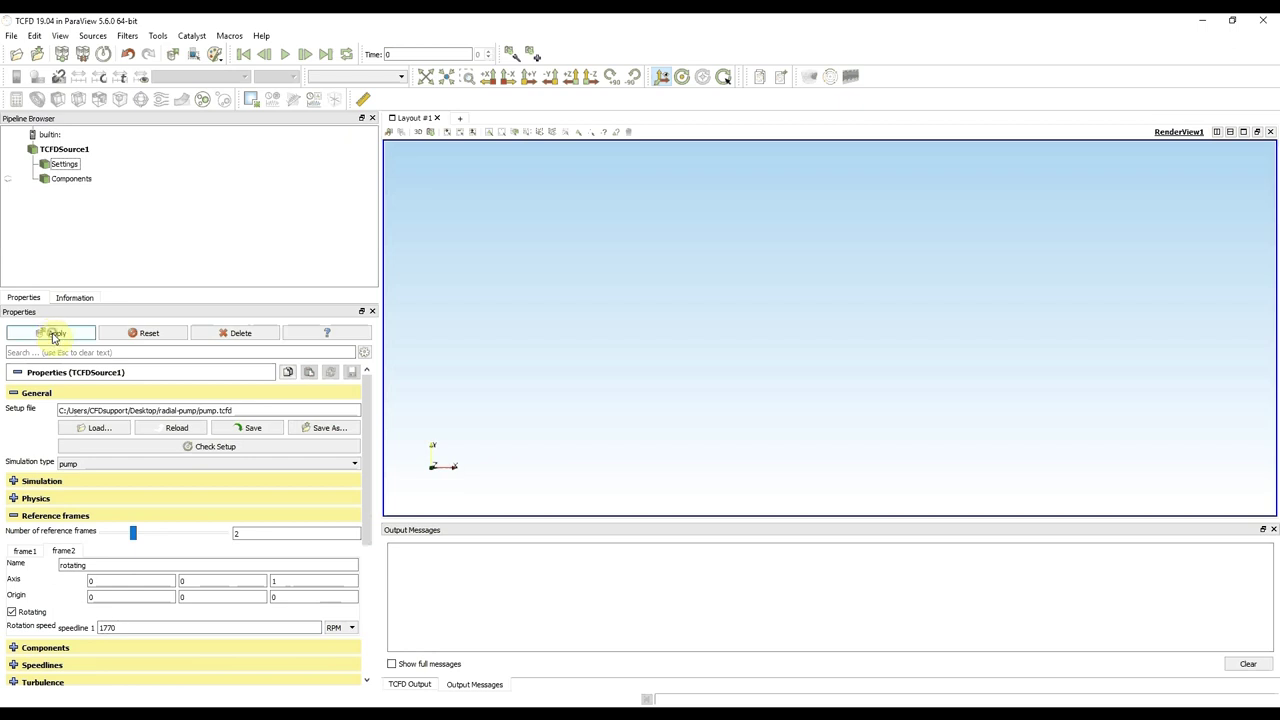
left_click(13, 515)
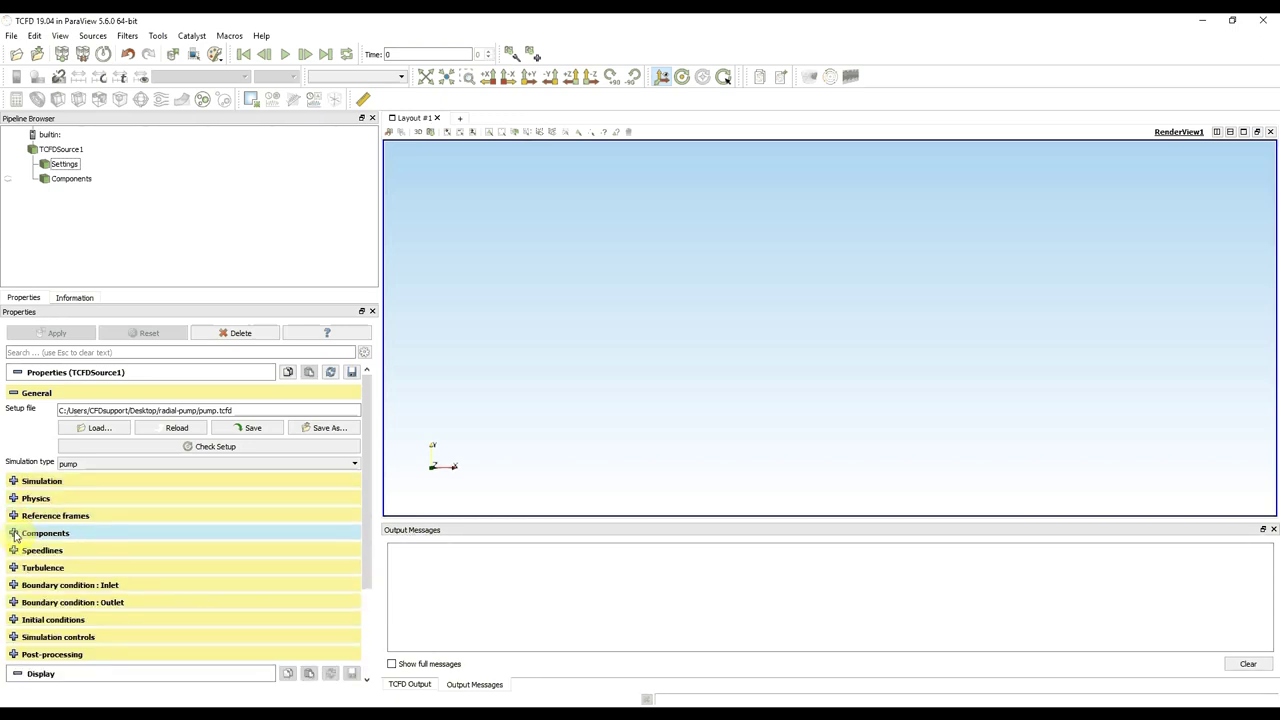
Set the components' scale factor unit to mm and the number of components to 3.
left_click(14, 534)
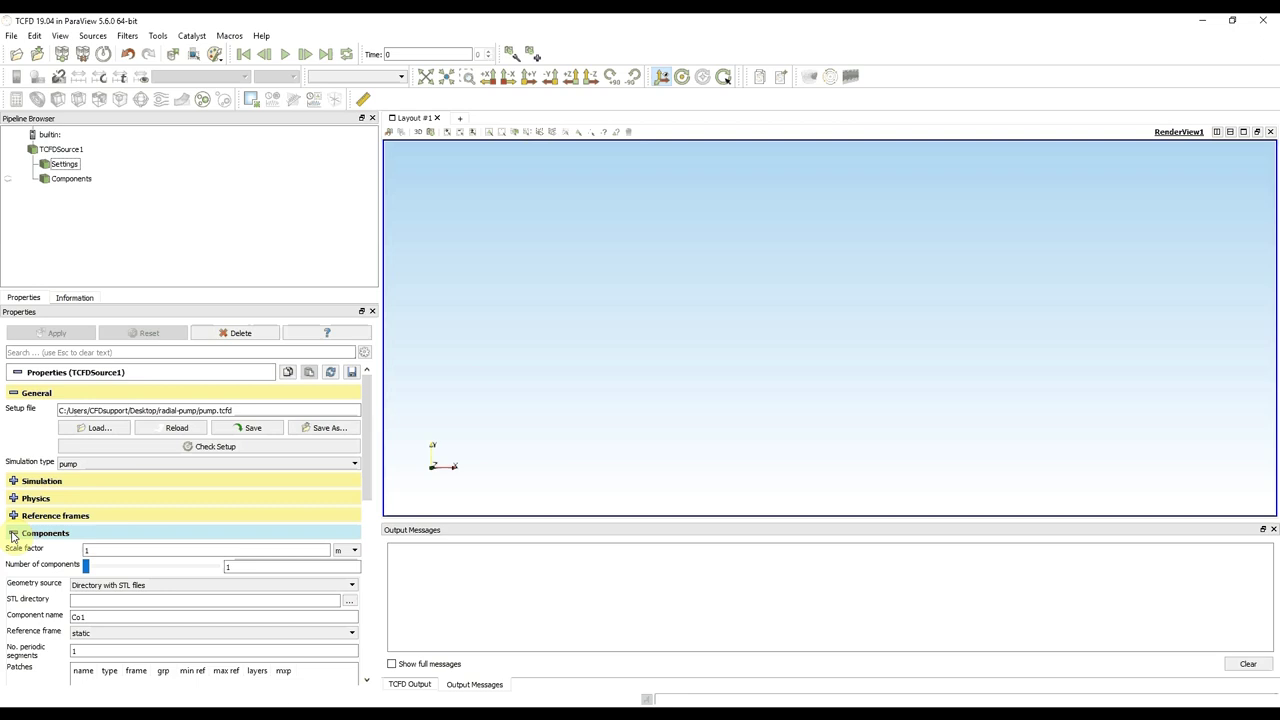
double_click(110, 550)
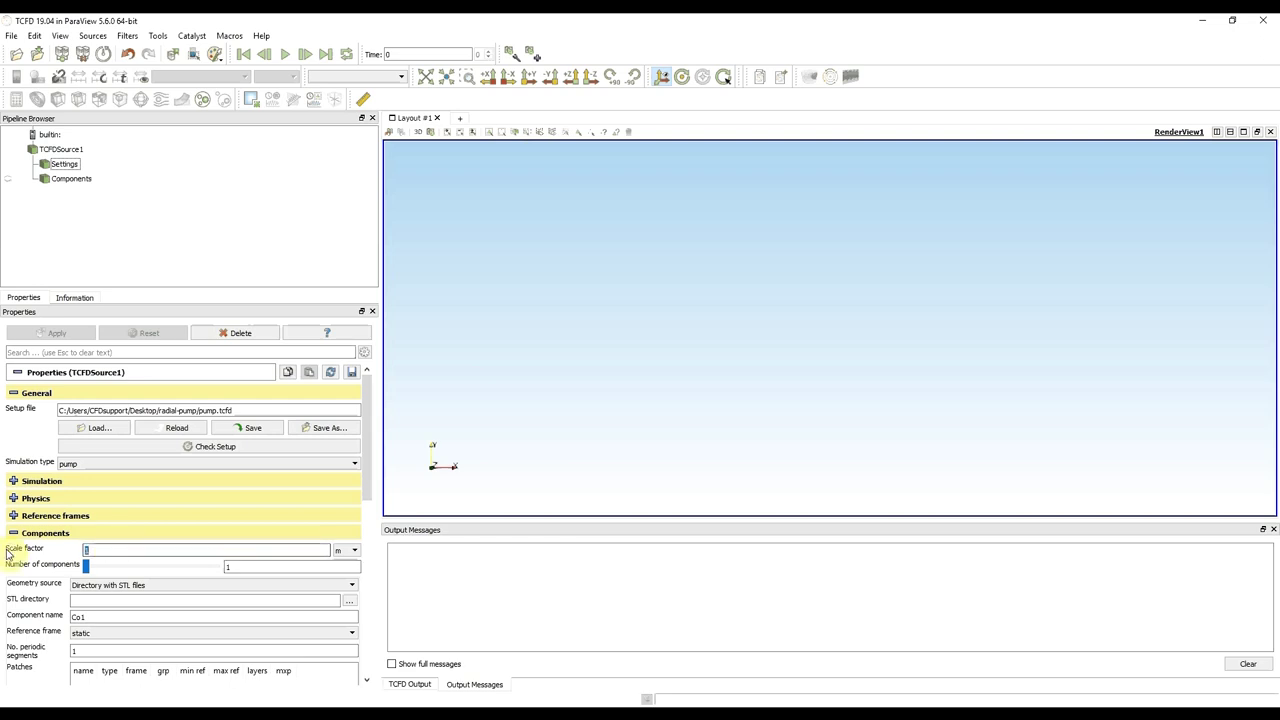
left_click(344, 550)
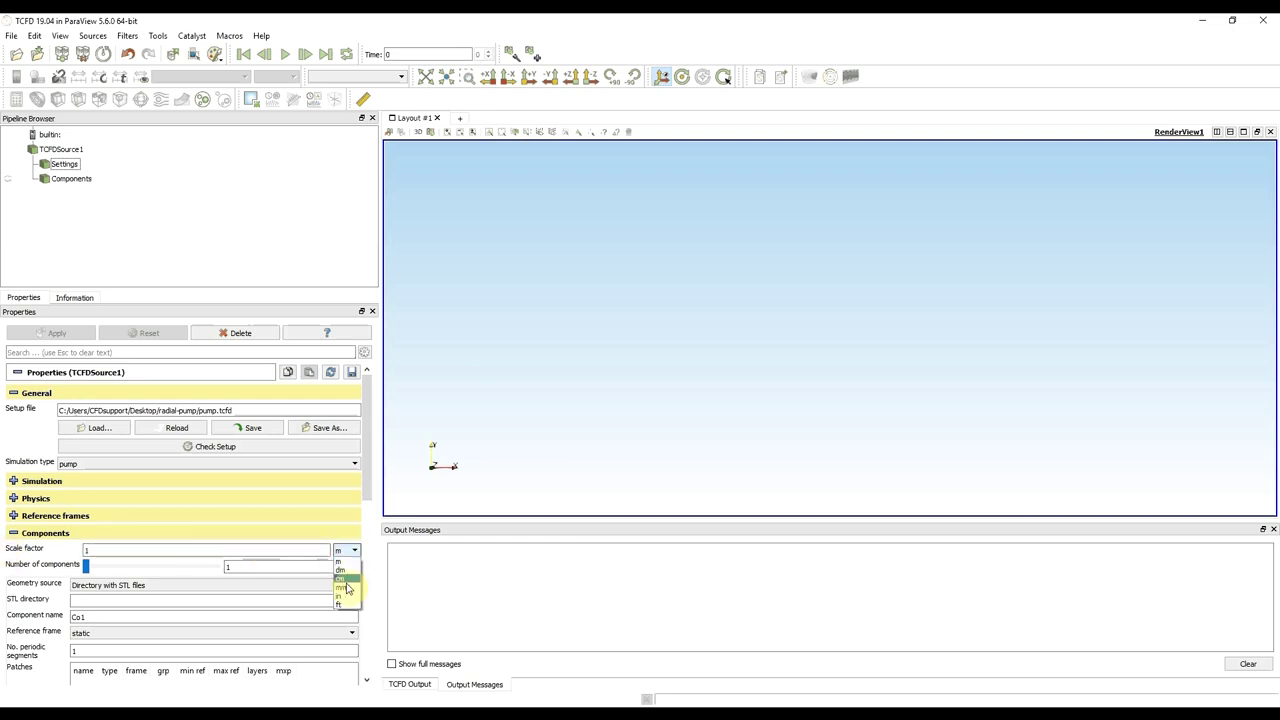
left_click(343, 587)
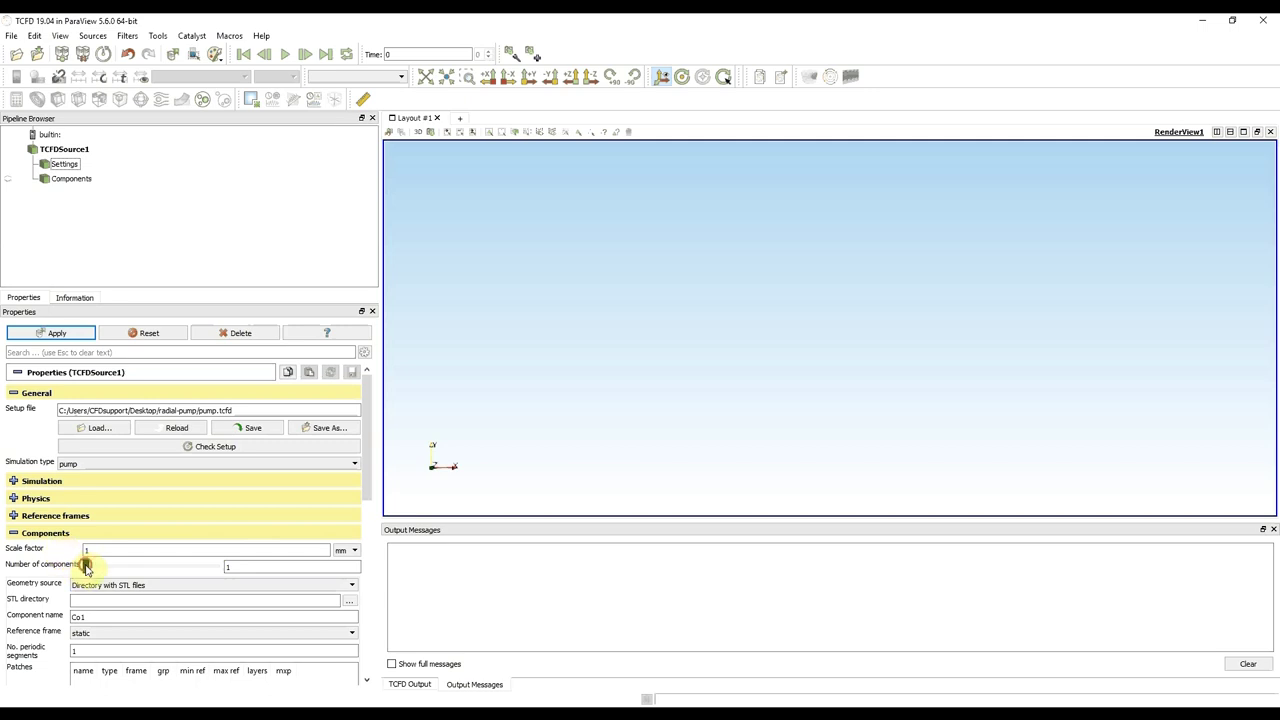
left_click_drag(88, 566, 120, 571)
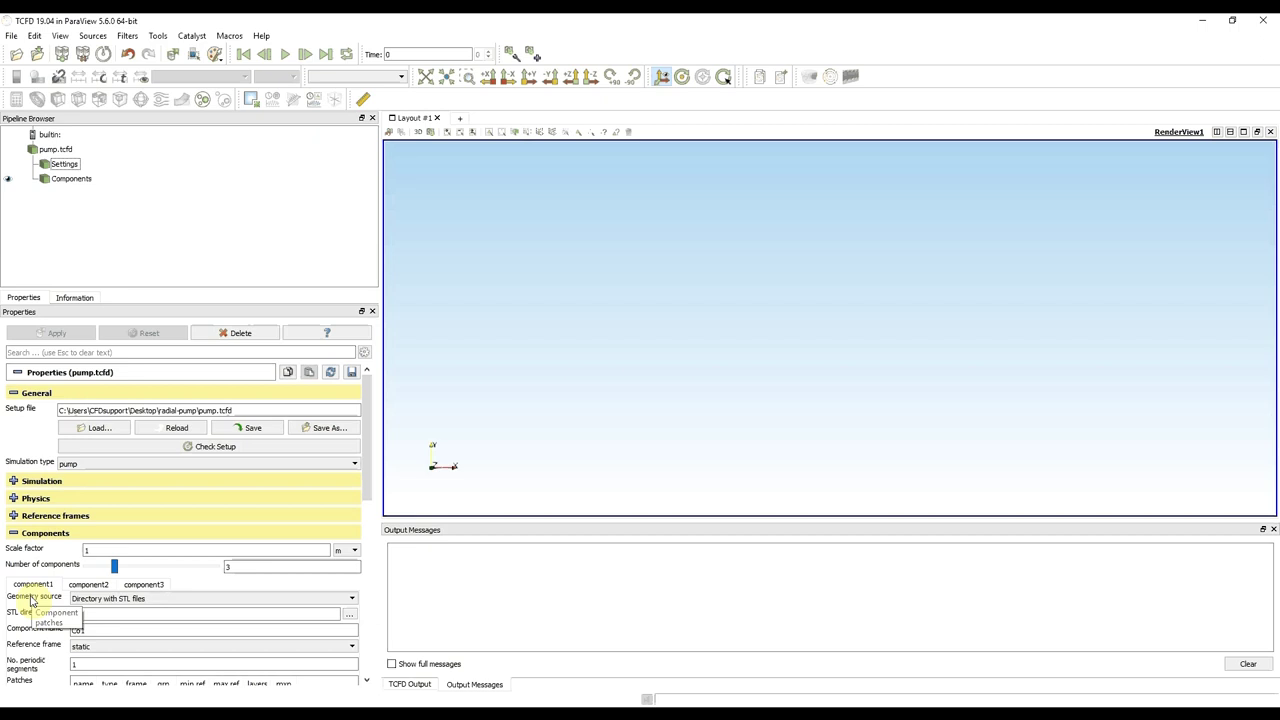
Set component1's STL directory to the STL folder inside radial-pump.
left_click(106, 615)
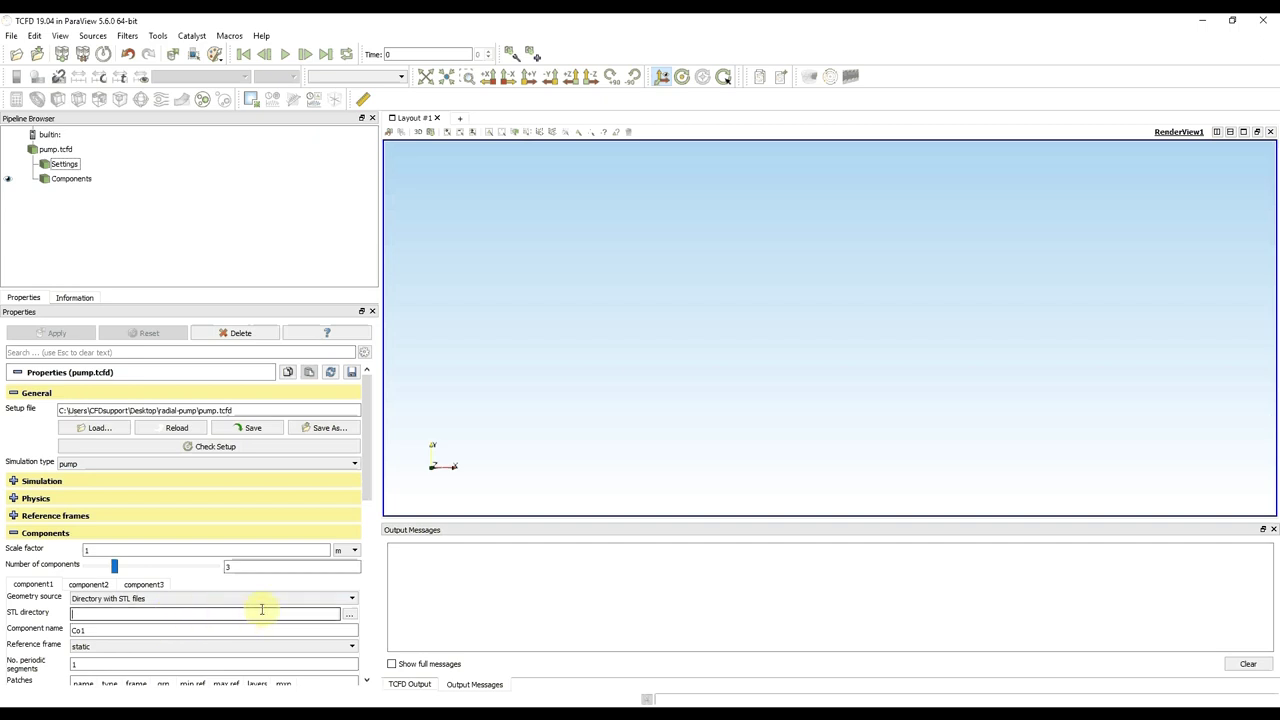
left_click(350, 615)
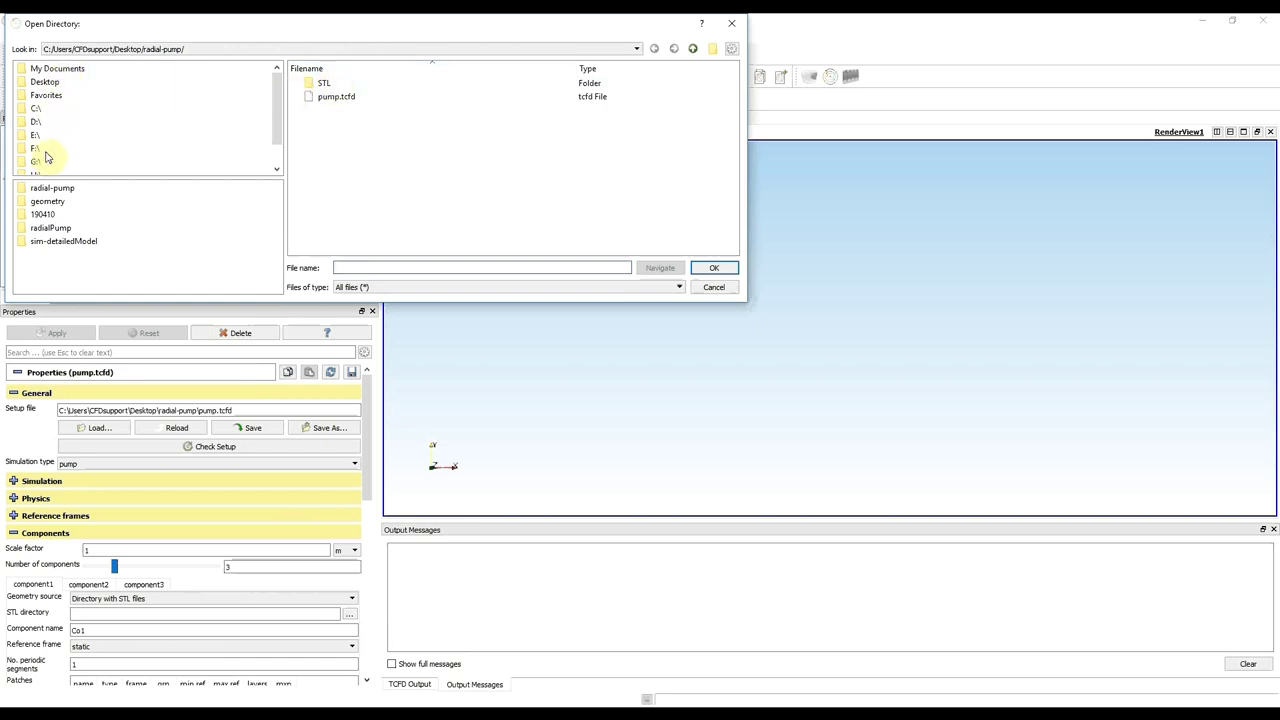
left_click(325, 83)
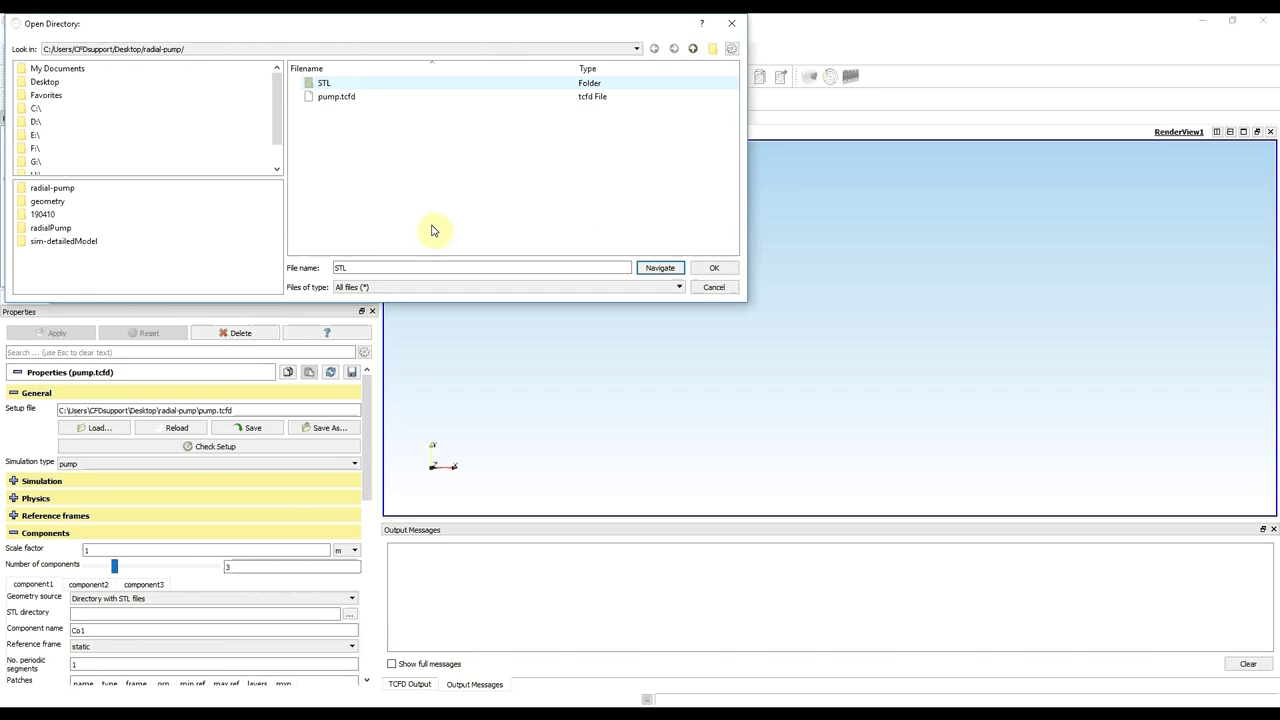
left_click(715, 270)
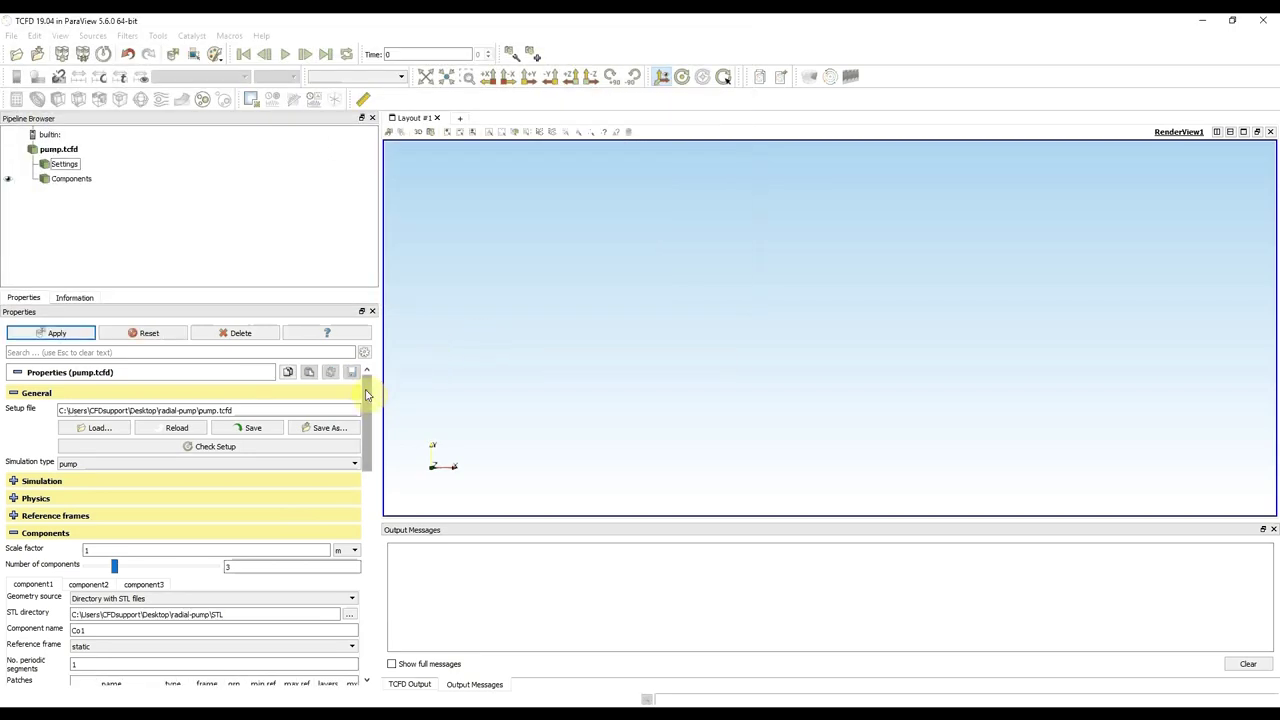
Name component1 "pipe" and apply the component settings.
left_click_drag(366, 394, 368, 455)
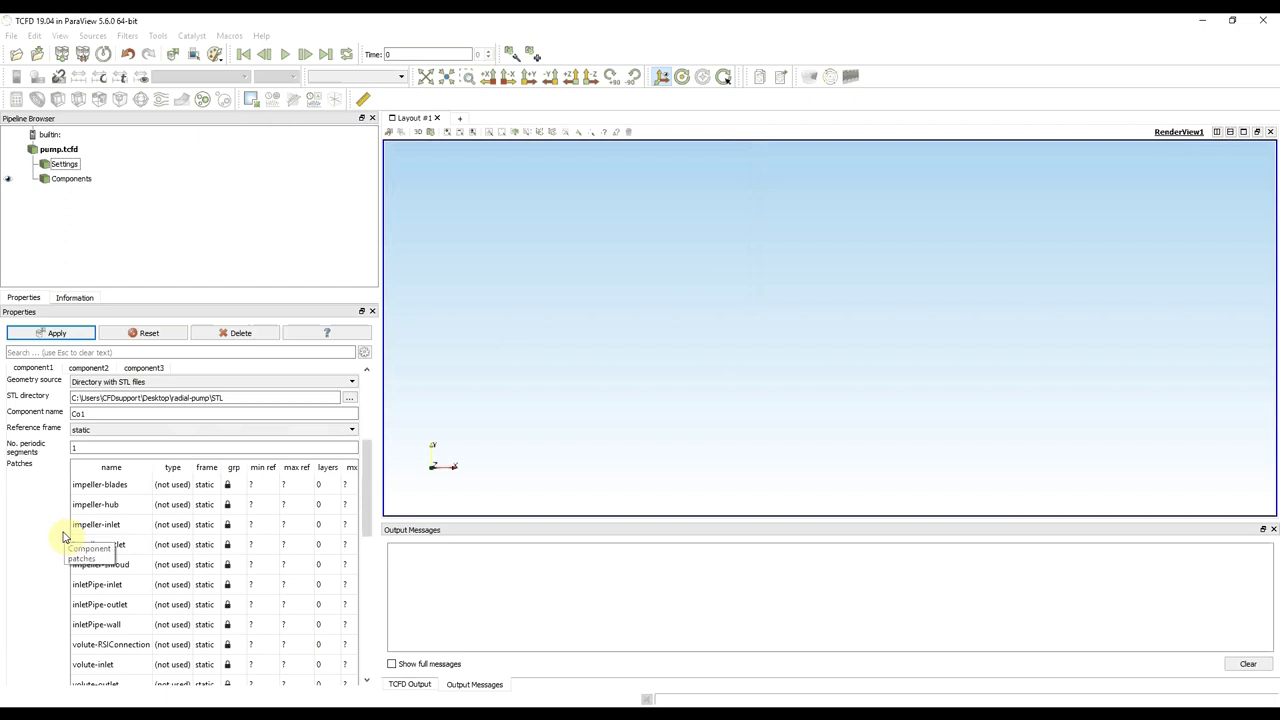
mouse_move(33, 415)
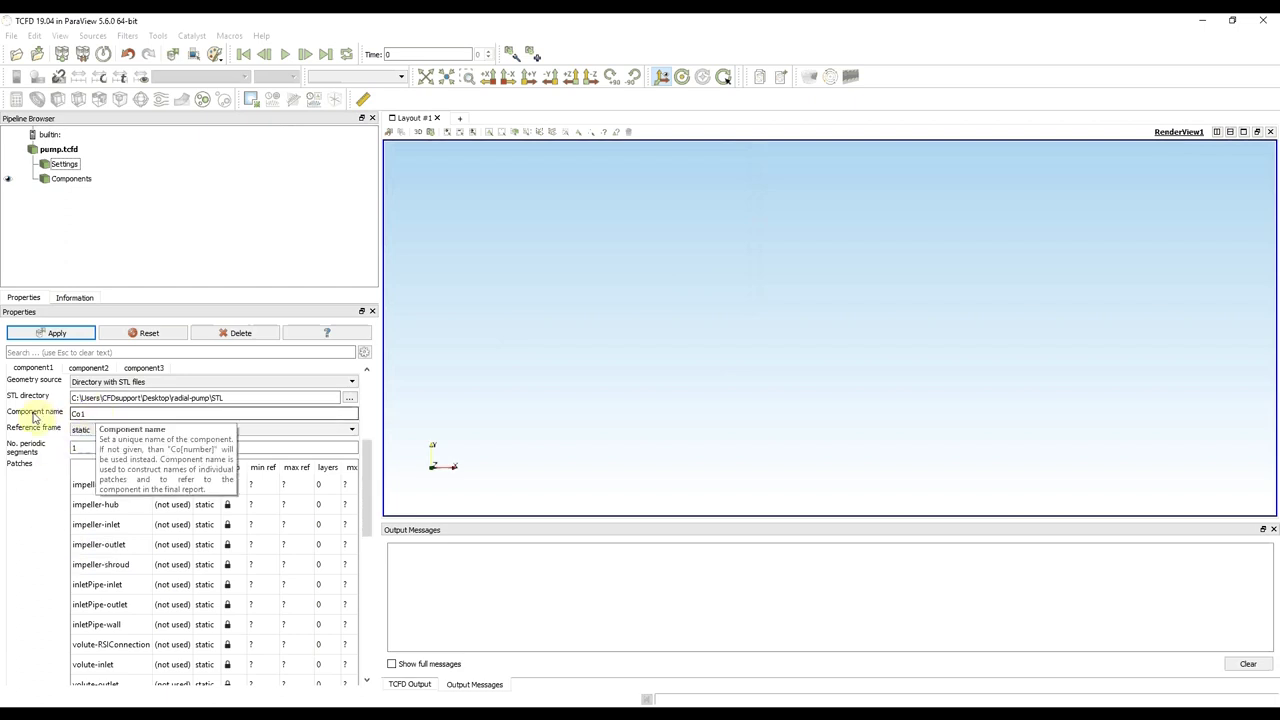
key("ctrl+a")
type("pipe")
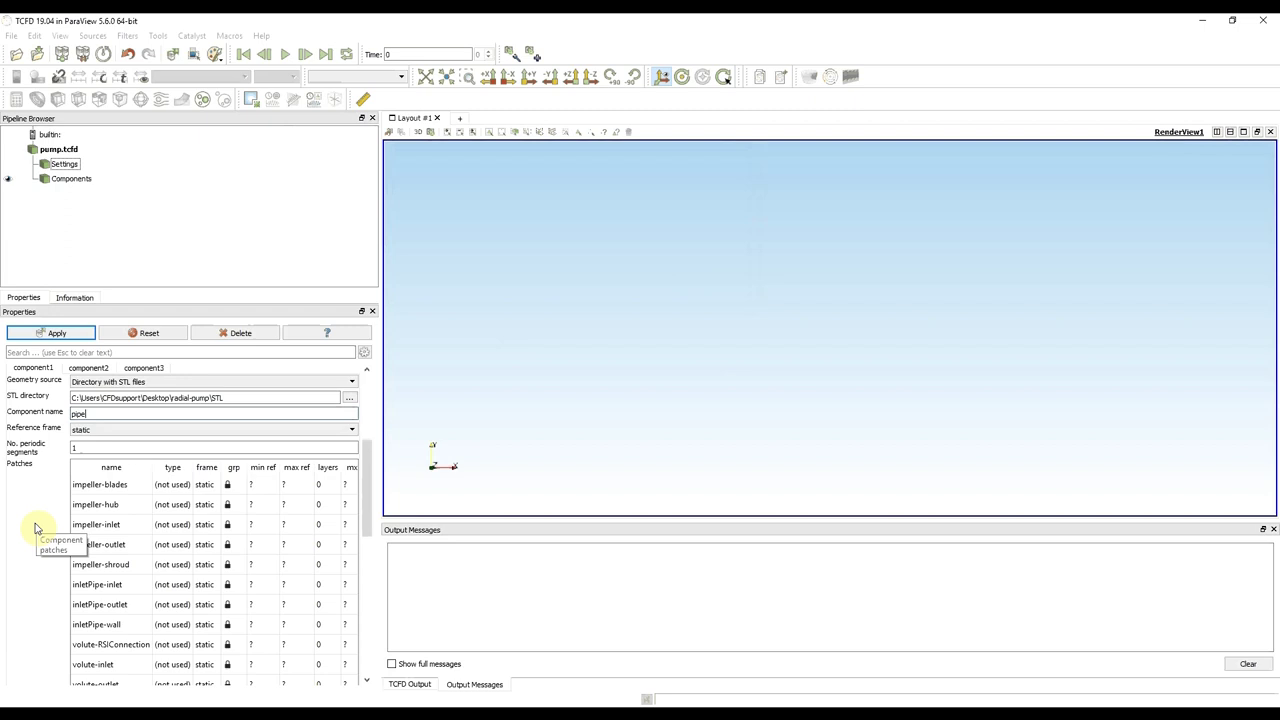
left_click(46, 335)
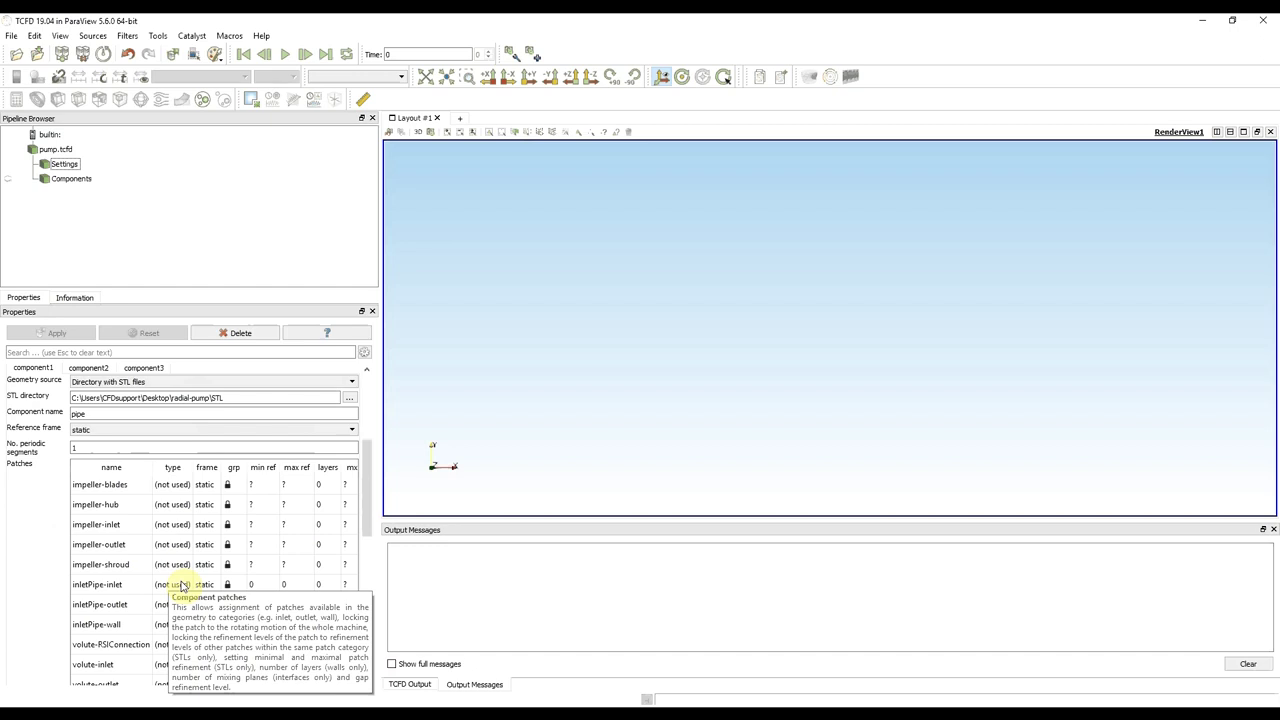
Assign the inlet type to the inletPipe-inlet patch of the pipe component.
double_click(181, 585)
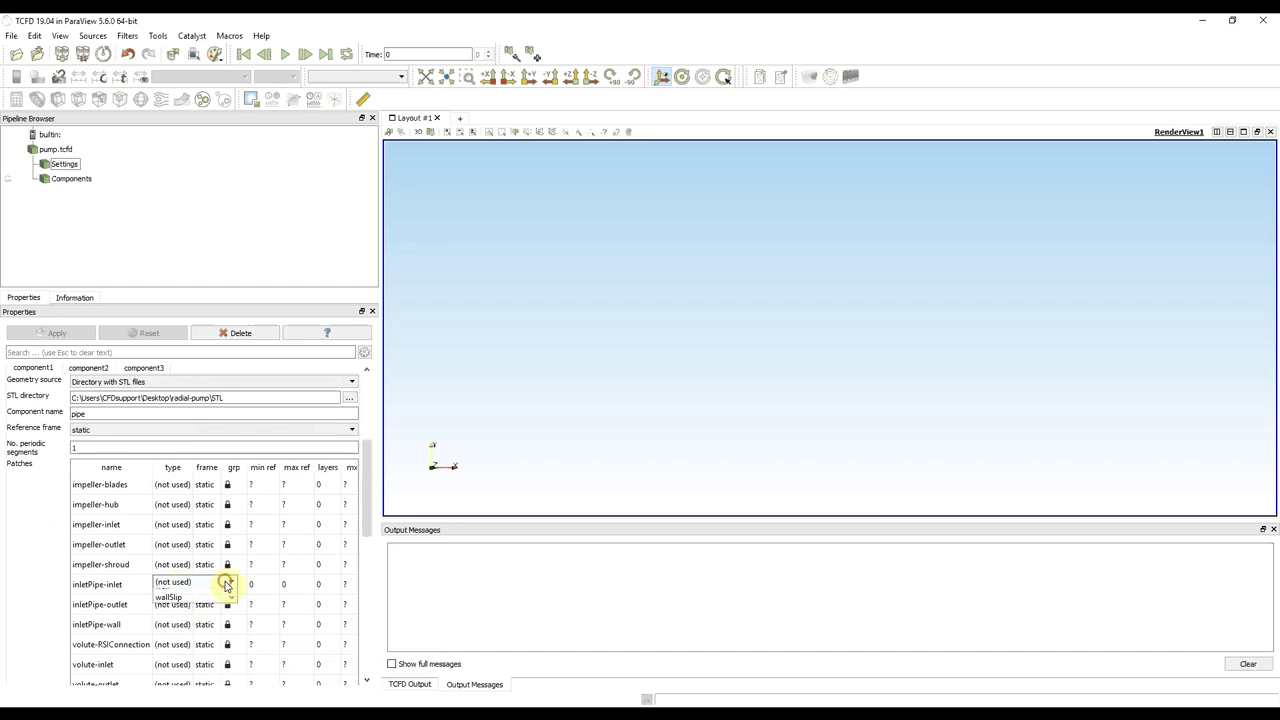
left_click(228, 585)
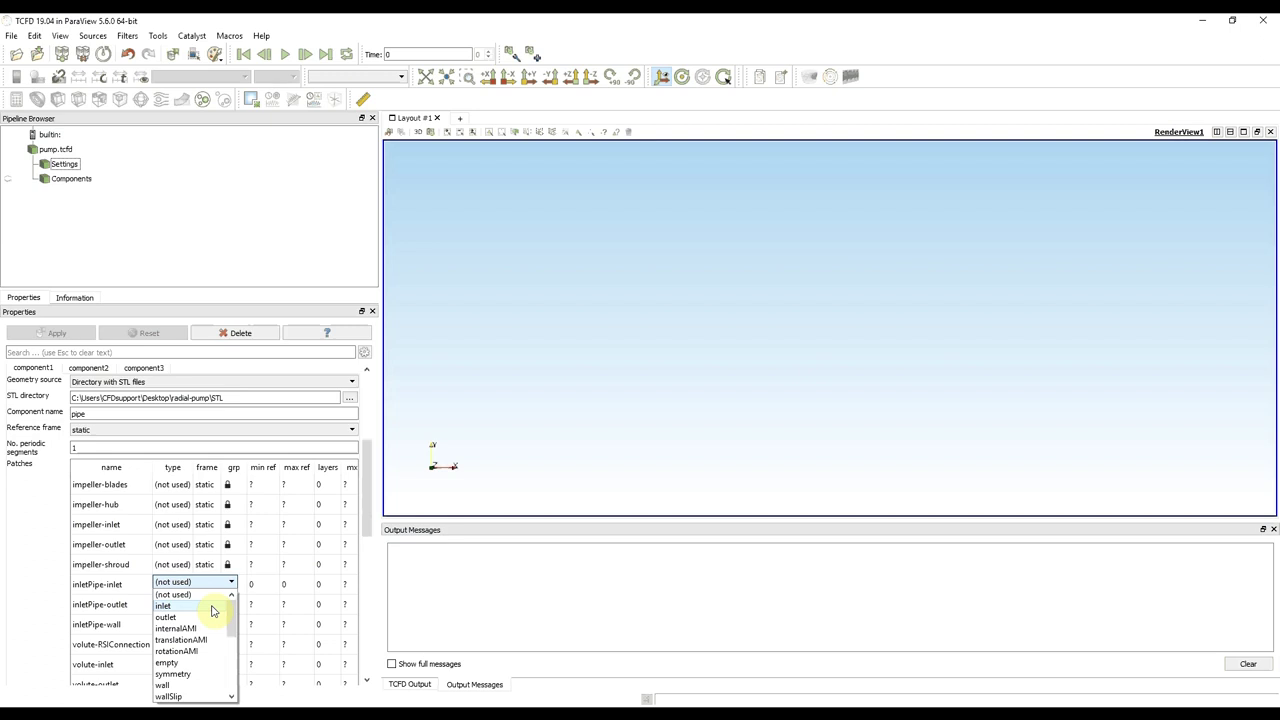
left_click(212, 607)
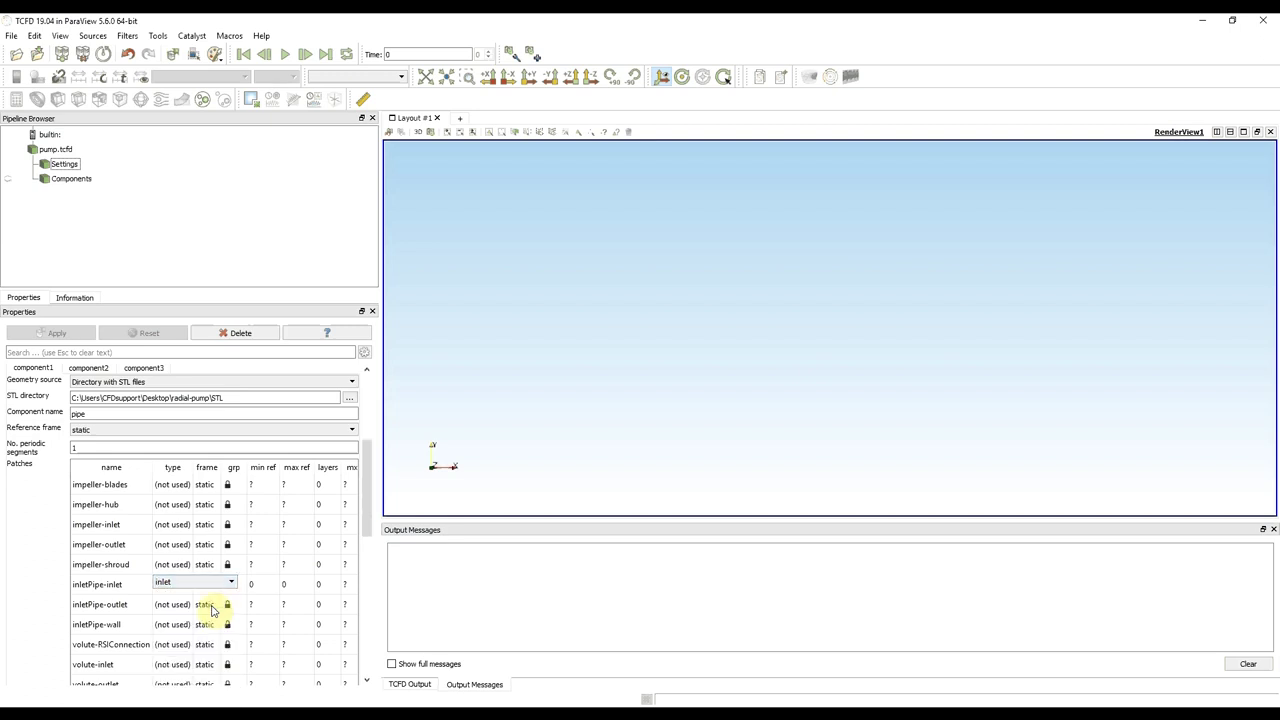
left_click(45, 583)
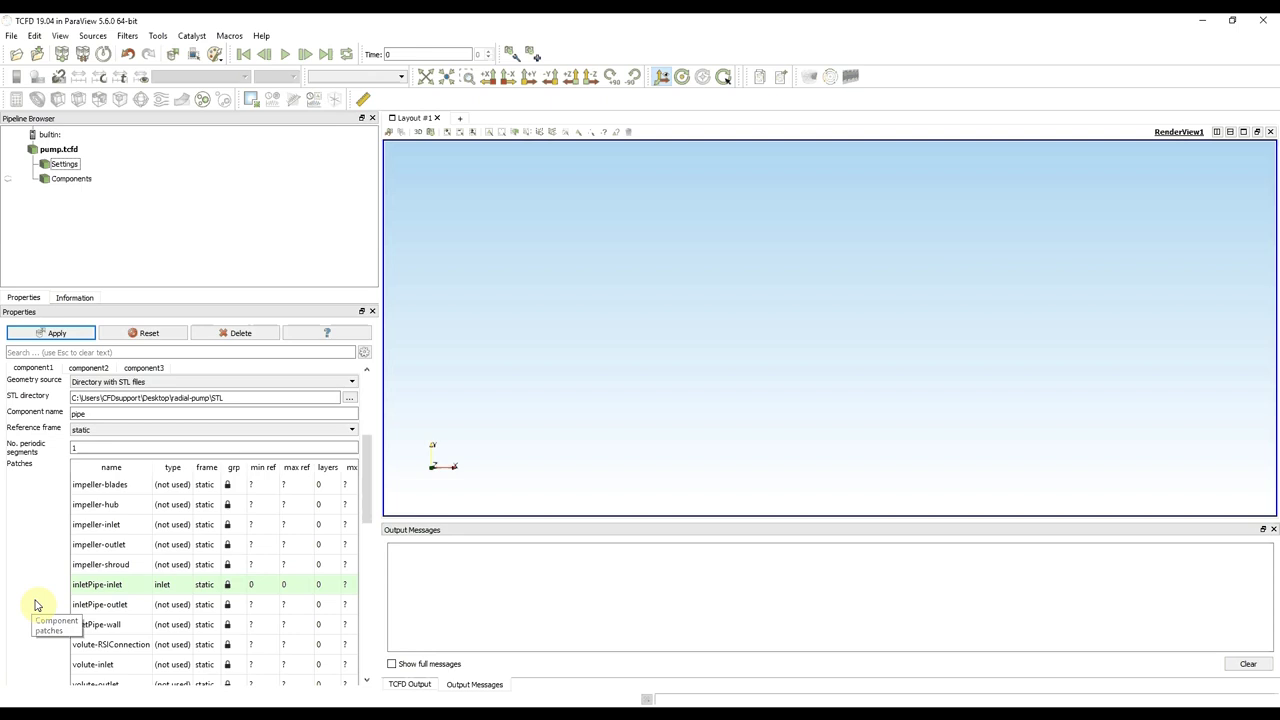
Assign the outletInterface type to the inletPipe-outlet patch of the pipe component.
double_click(186, 604)
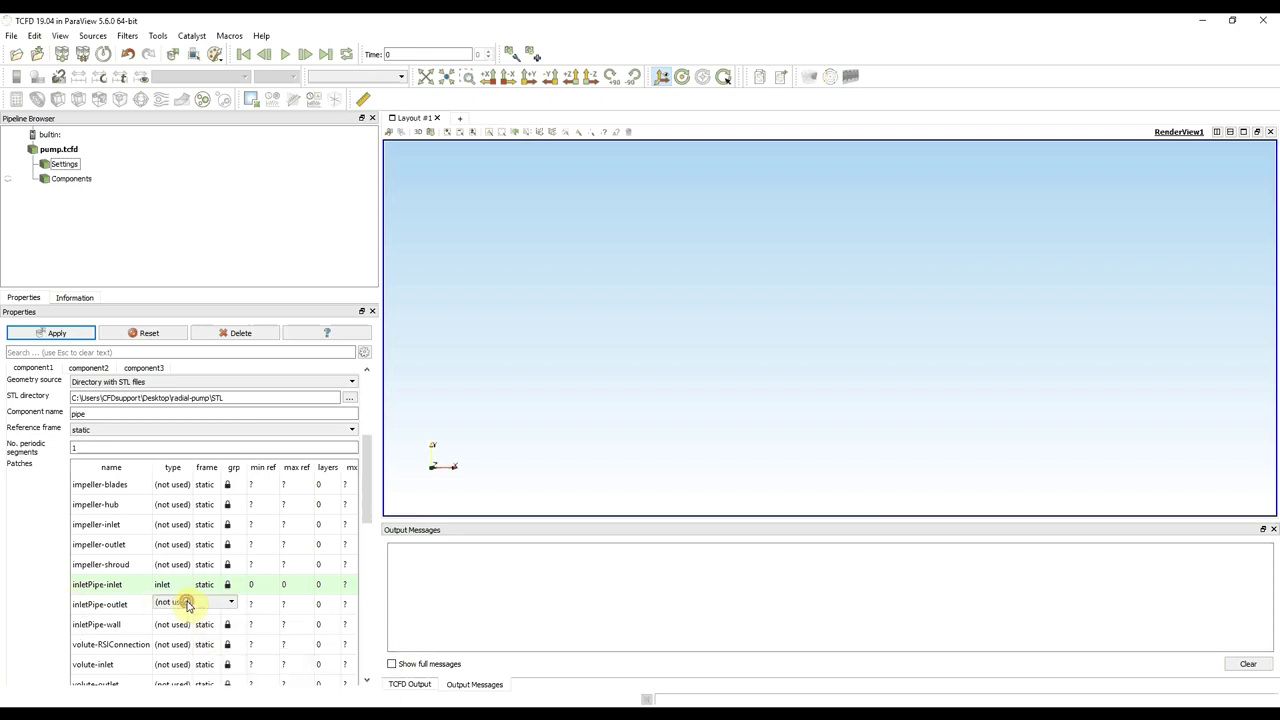
left_click(186, 603)
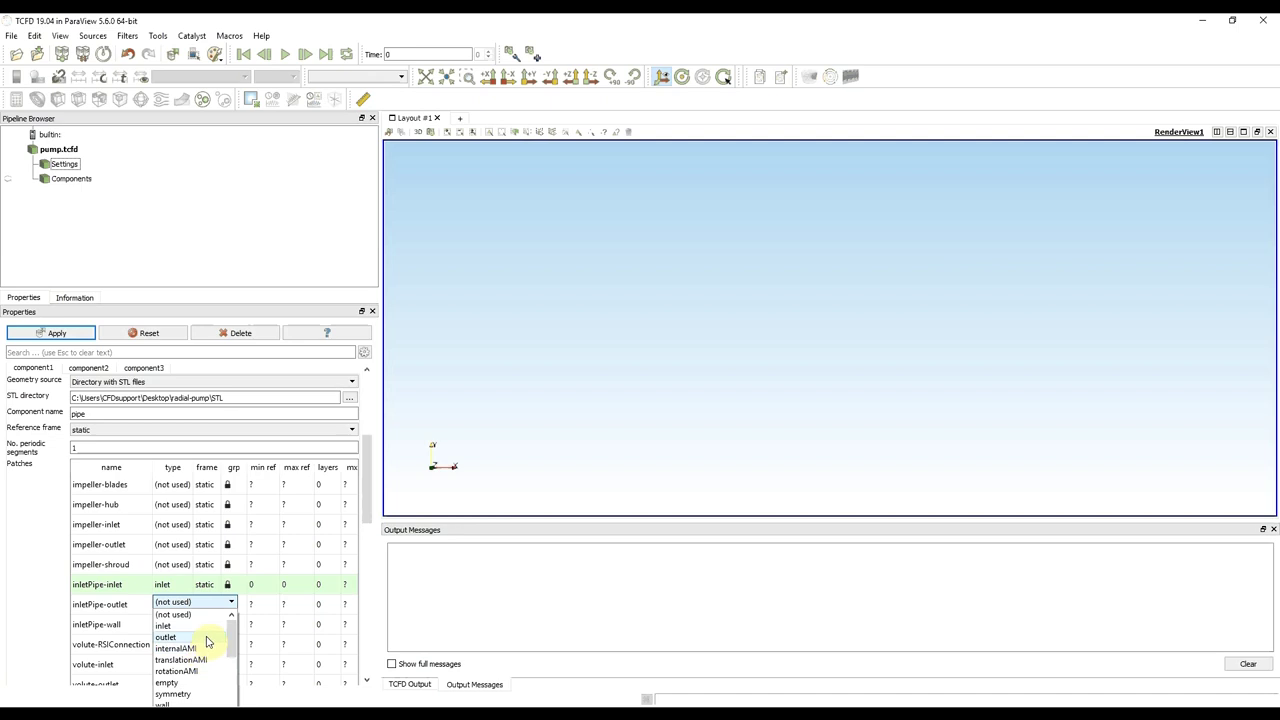
scroll(208, 641, "down", 5)
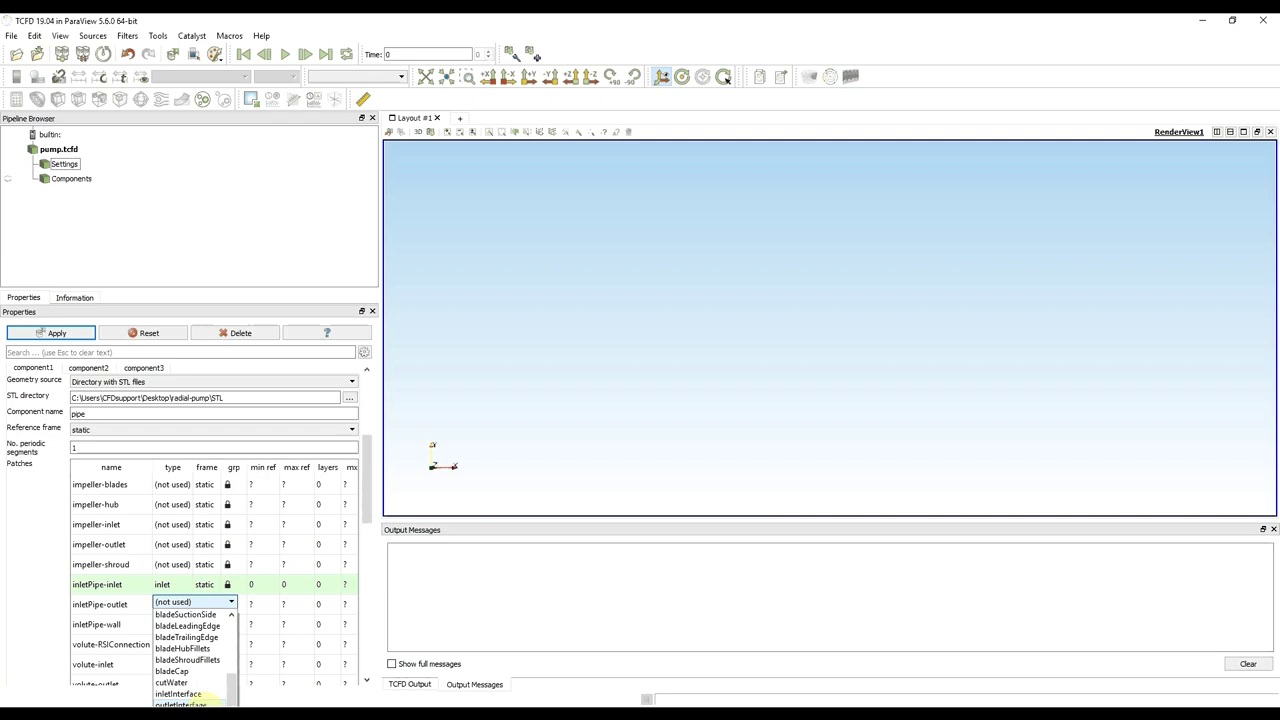
left_click(200, 704)
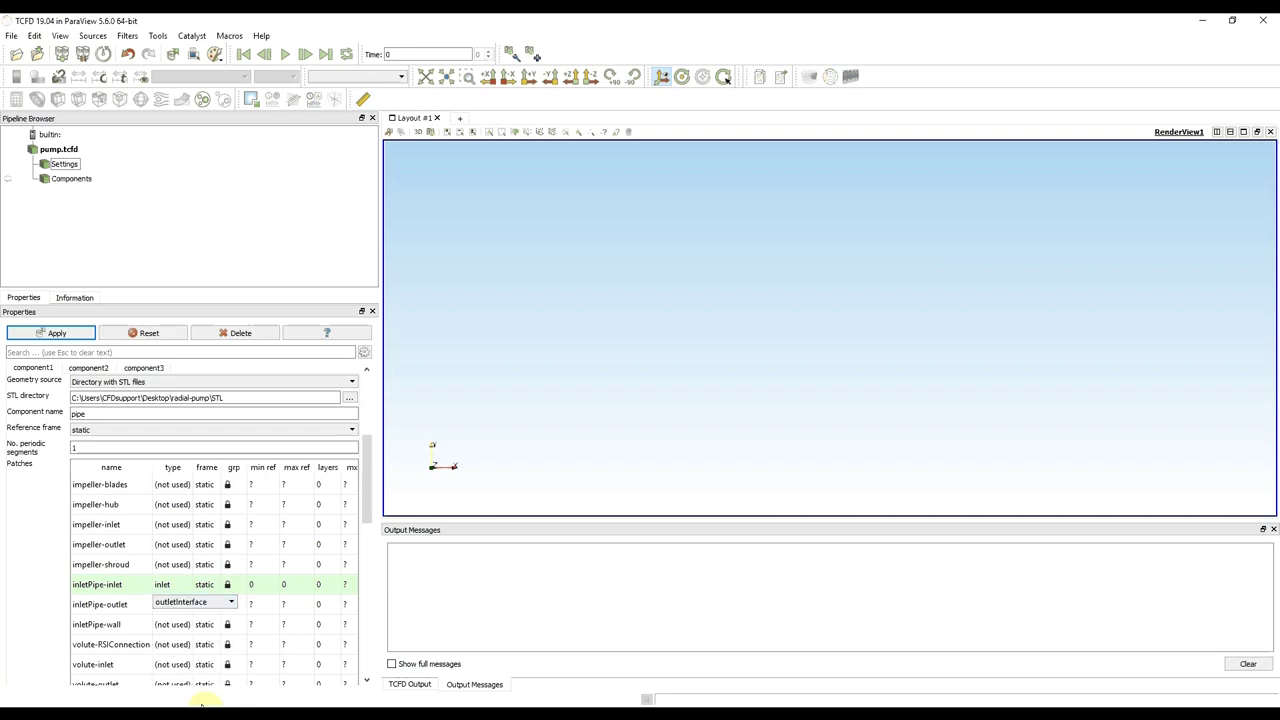
left_click(44, 596)
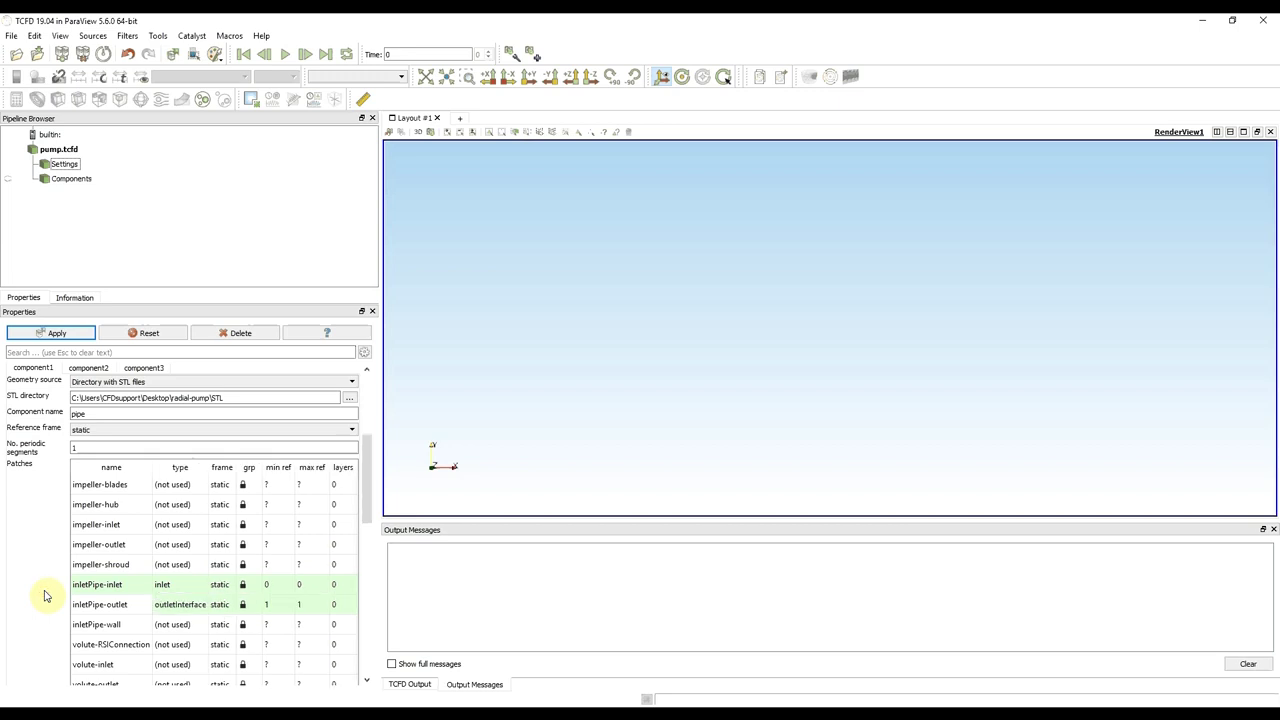
Connect the inletPipe-outlet interface to component Co2.
left_click(93, 590)
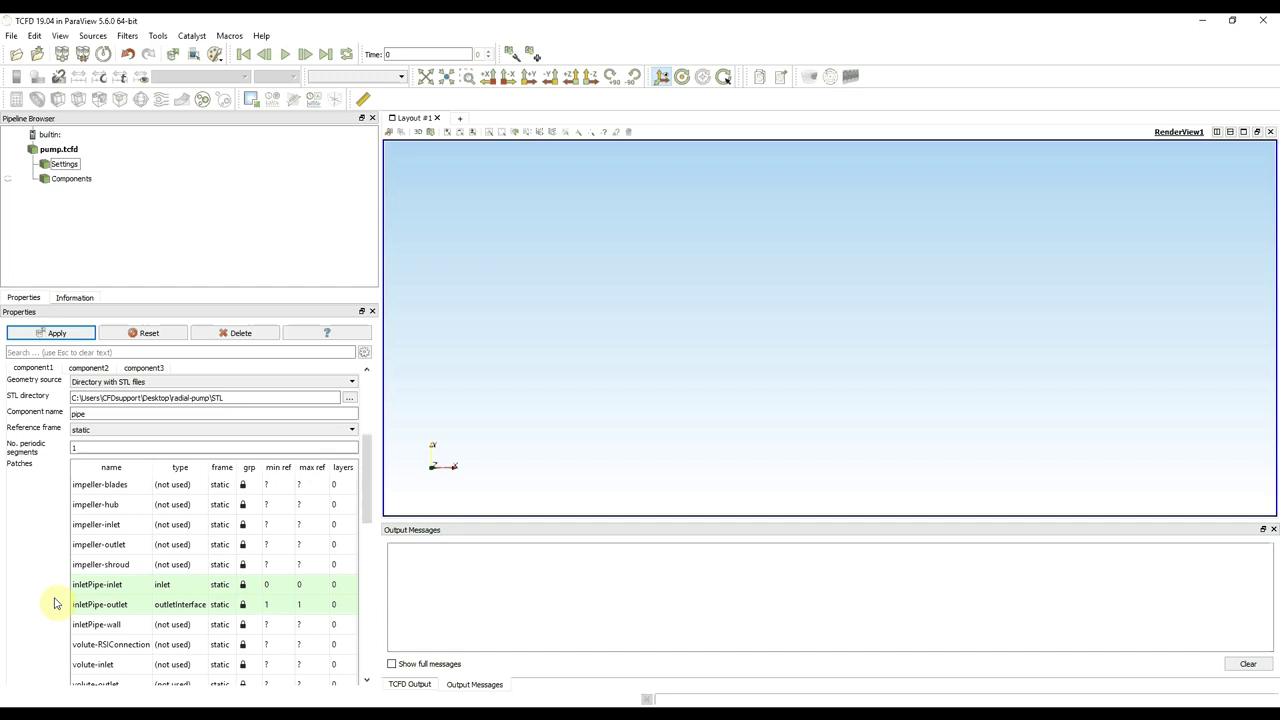
double_click(197, 606)
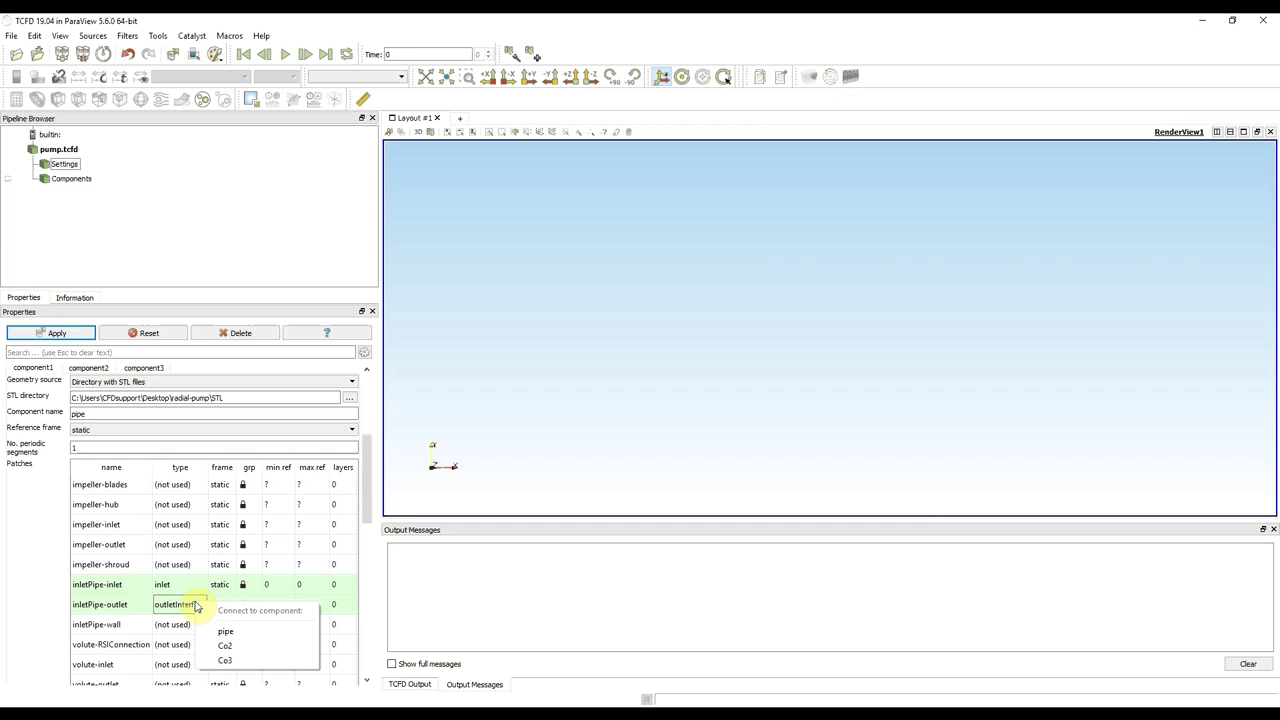
left_click(249, 649)
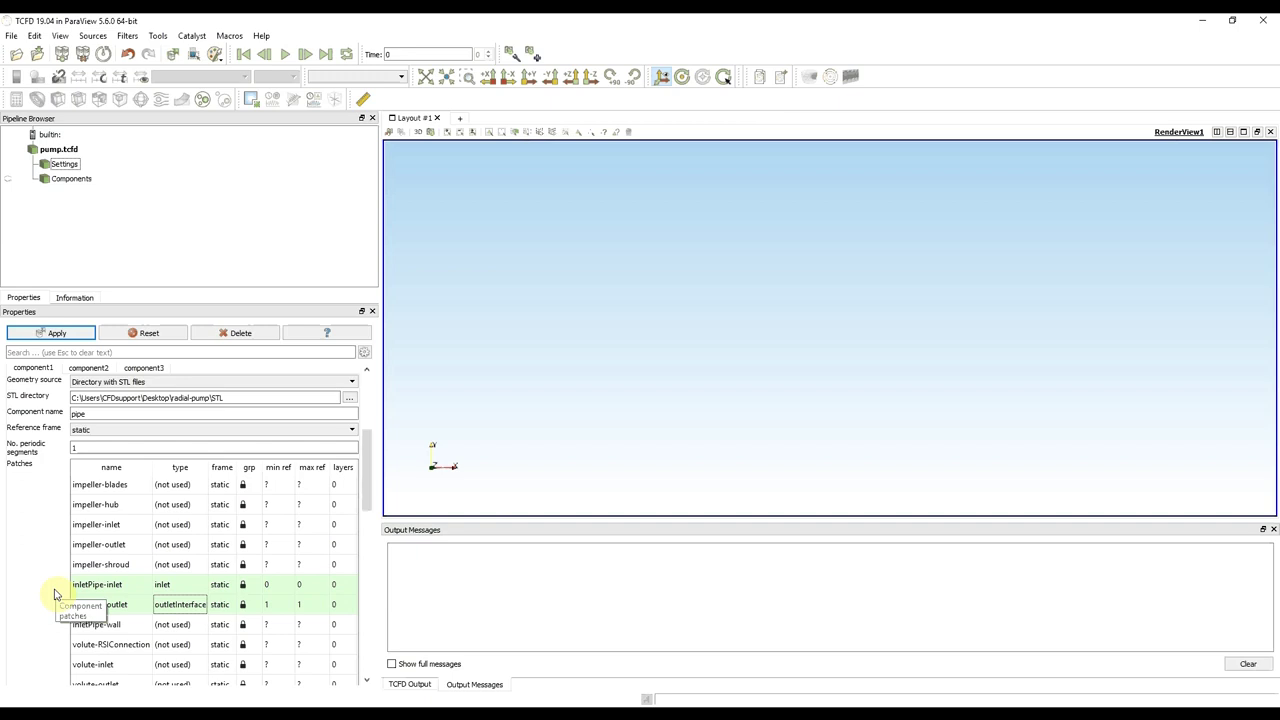
Assign the wall type to the inletPipe-wall patch of the pipe component.
scroll(55, 594, "down", 1)
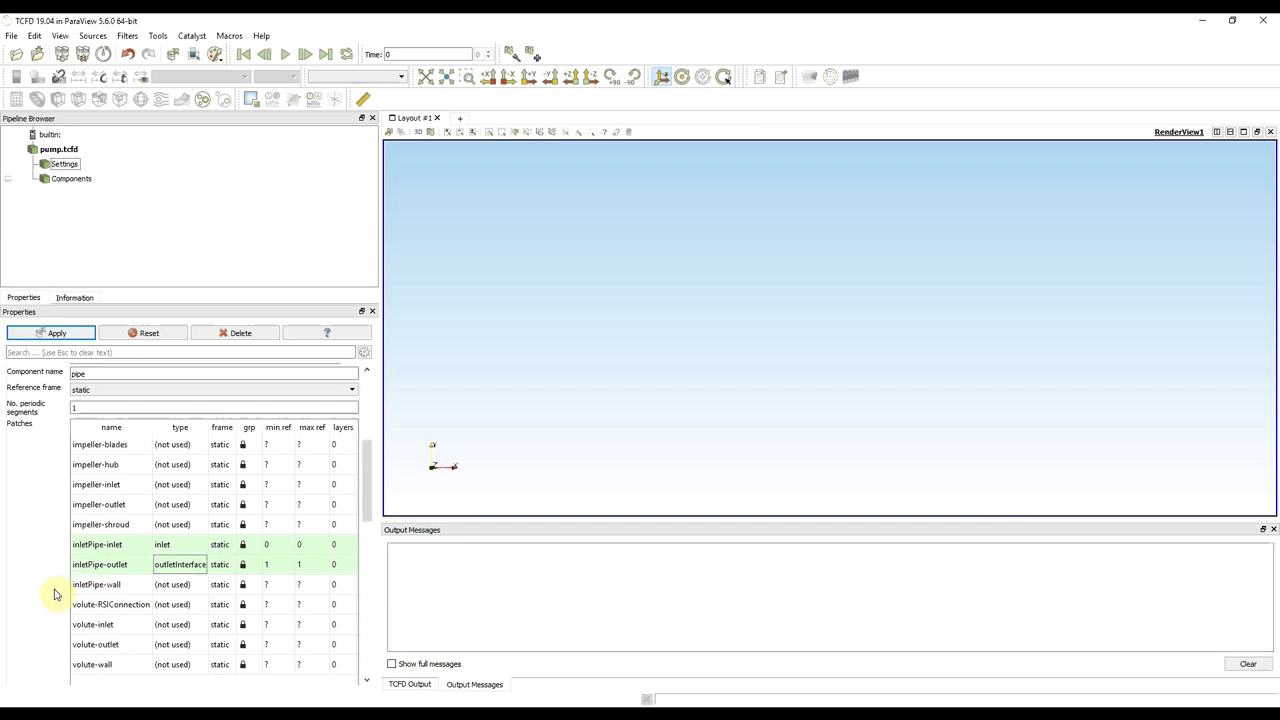
double_click(196, 590)
left_click(196, 584)
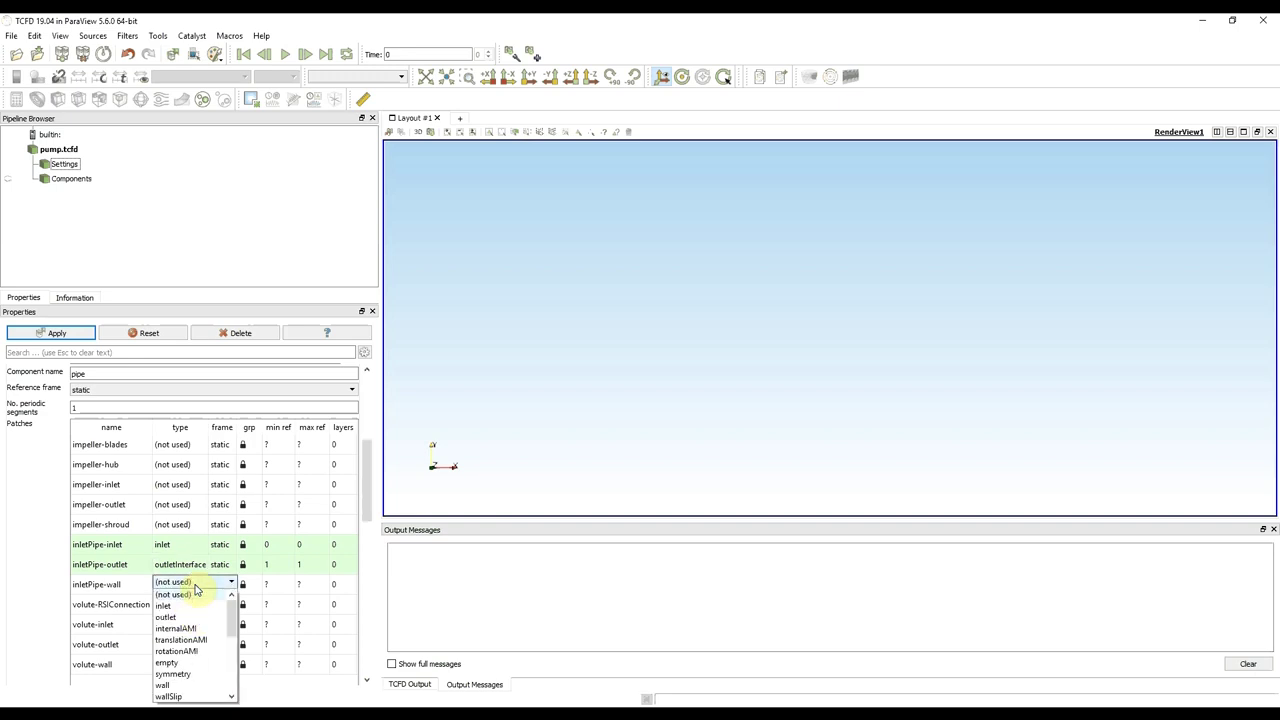
left_click(211, 686)
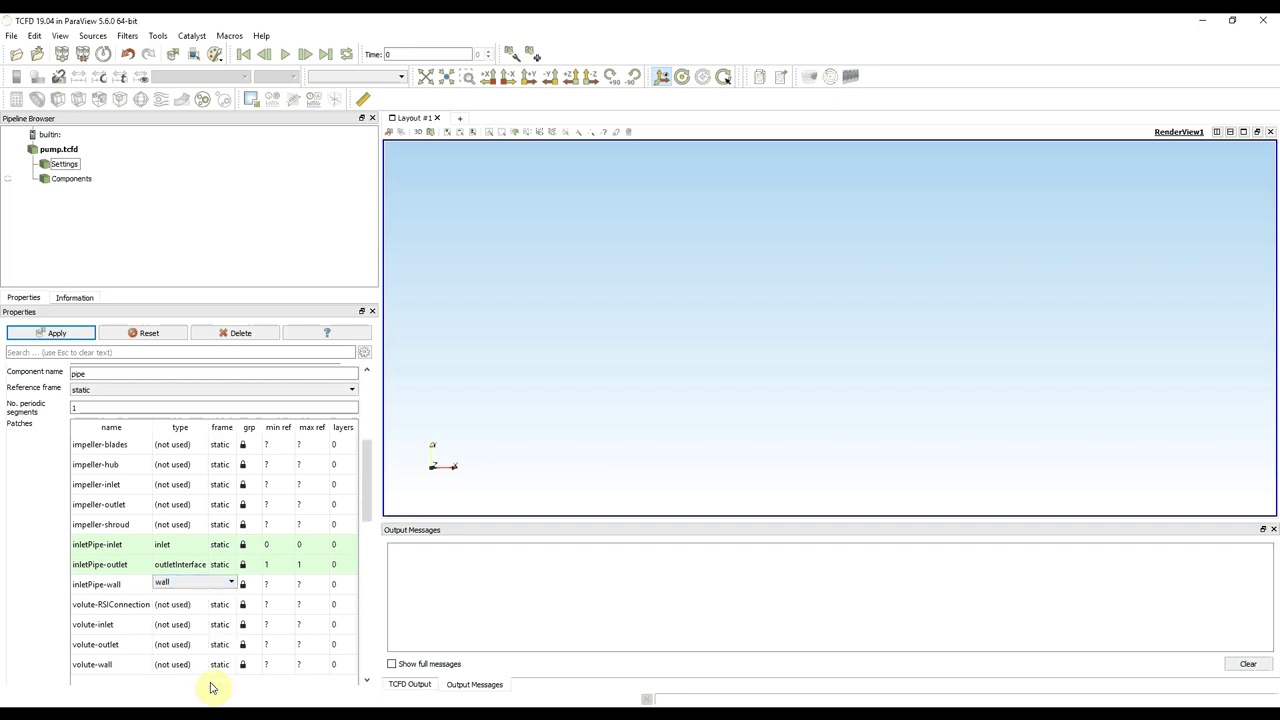
left_click(44, 587)
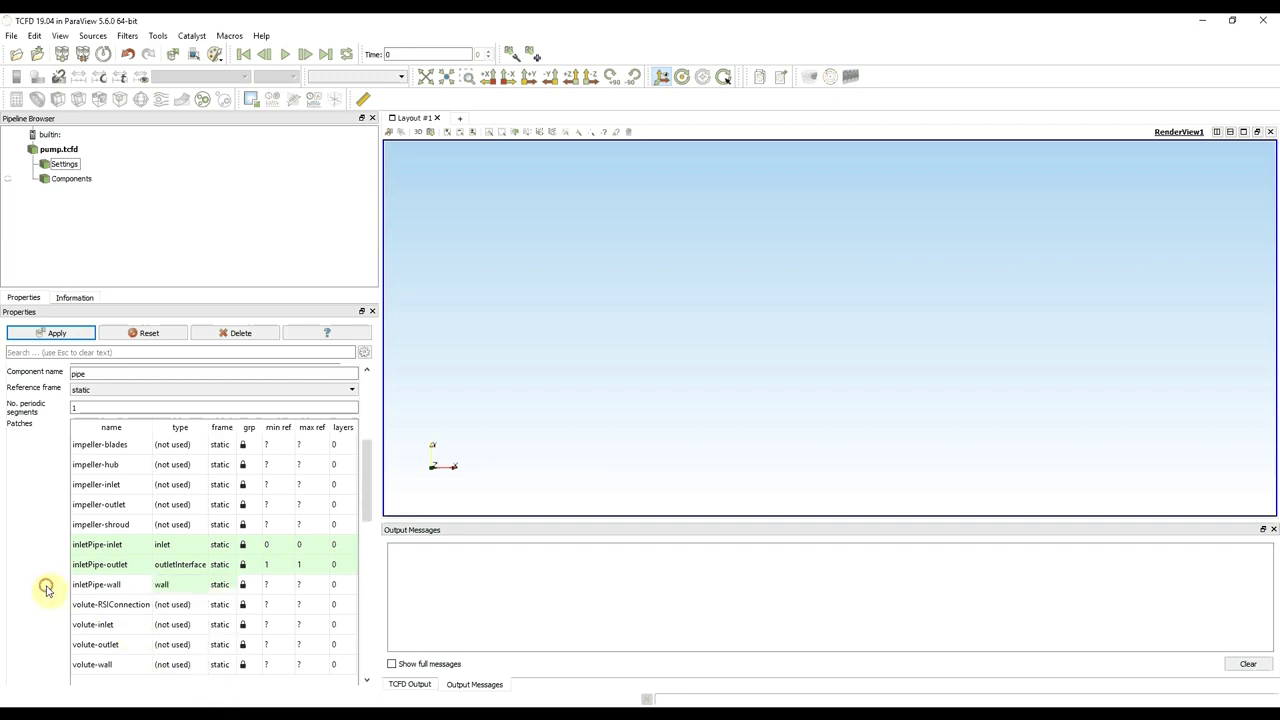
left_click(108, 586)
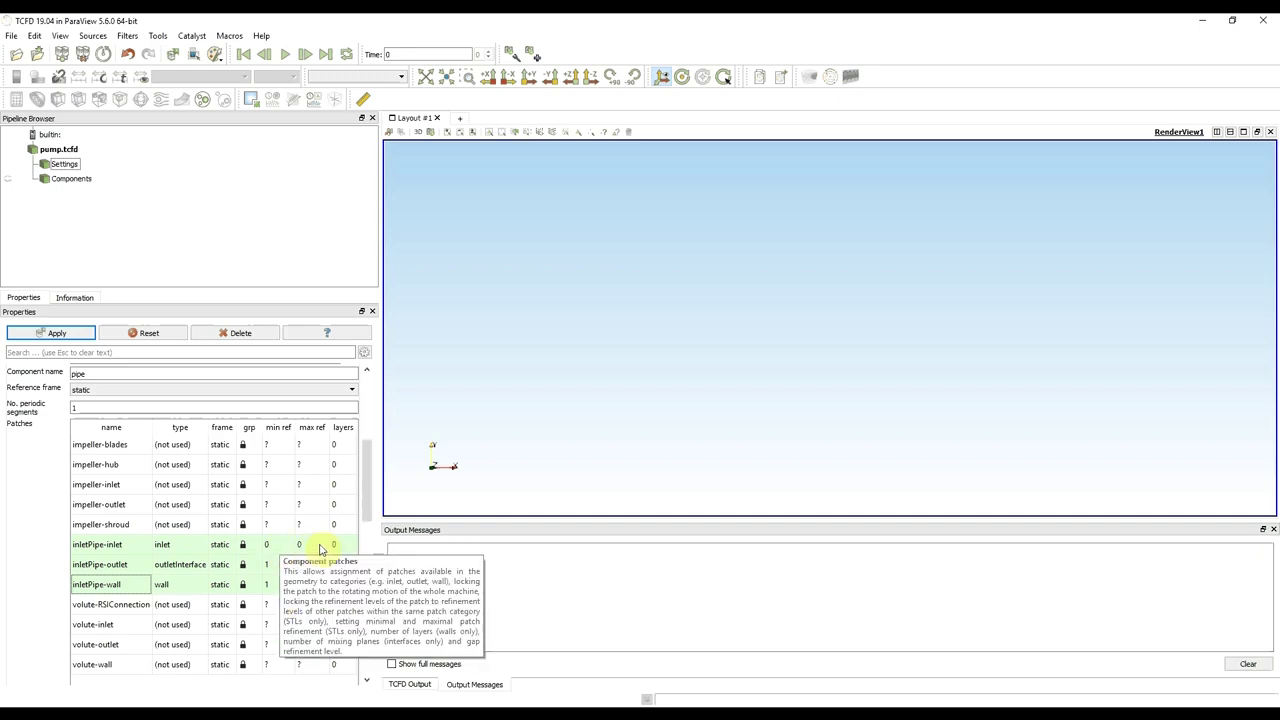
Examine the refinement, layers and mixing plane columns of the pipe's patches and the mesh fields below them.
left_click(30, 558)
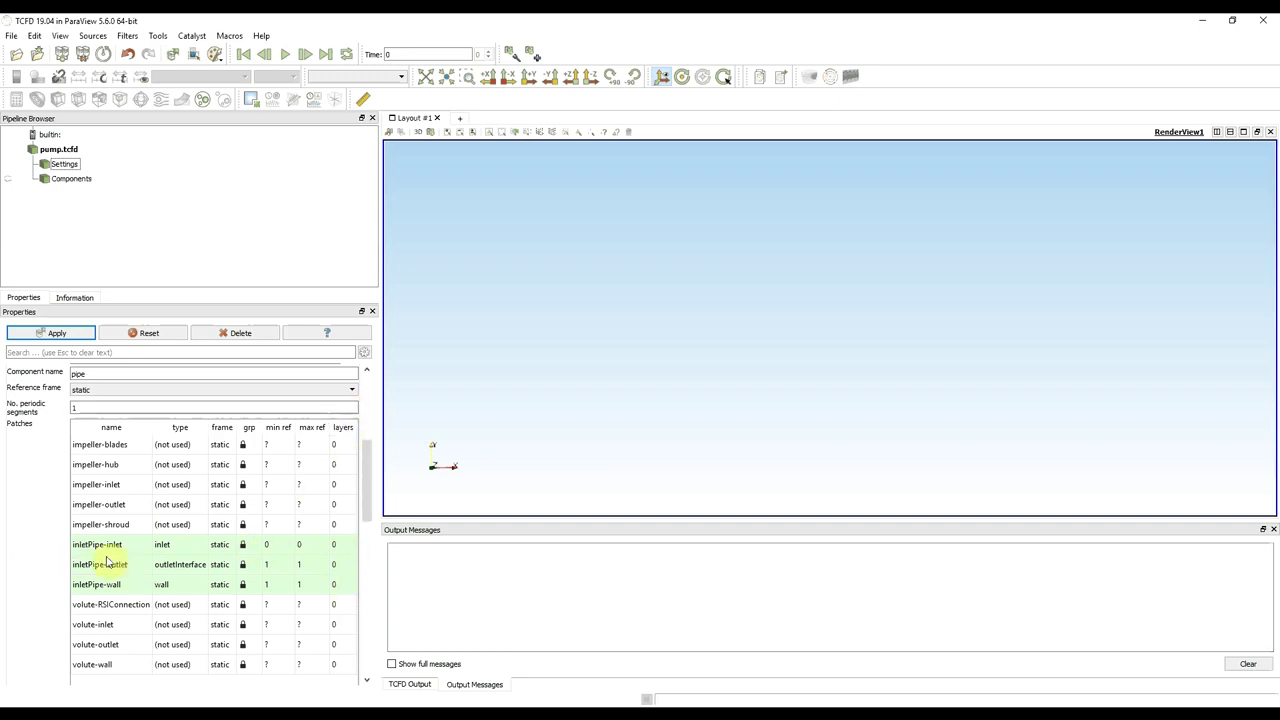
left_click(45, 583)
scroll(44, 620, "down", 1)
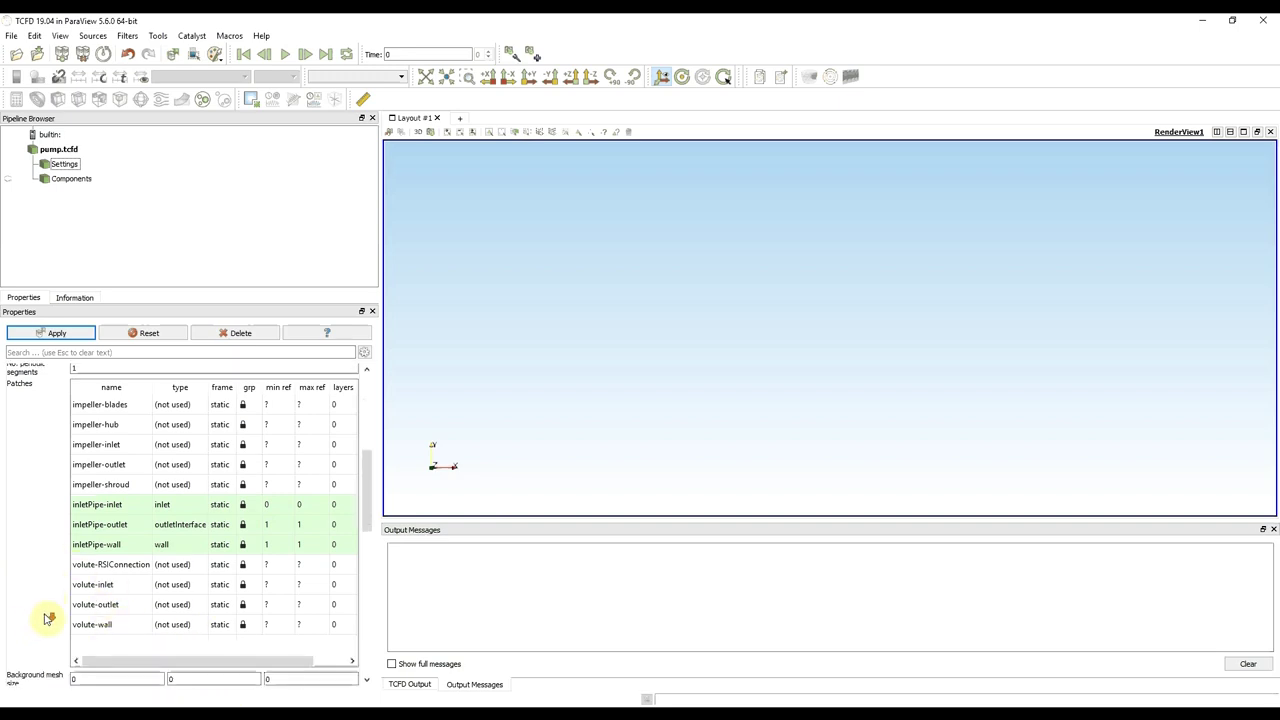
left_click_drag(91, 663, 250, 663)
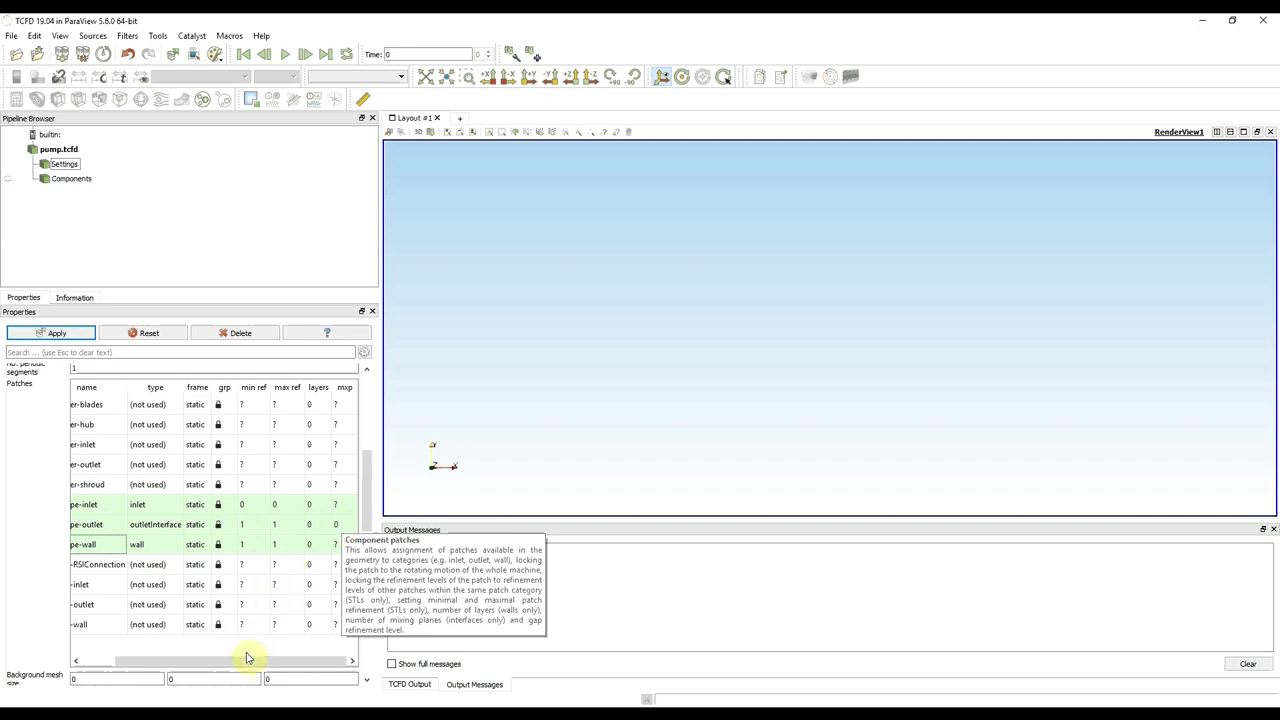
left_click_drag(251, 664, 163, 660)
scroll(40, 612, "down", 2)
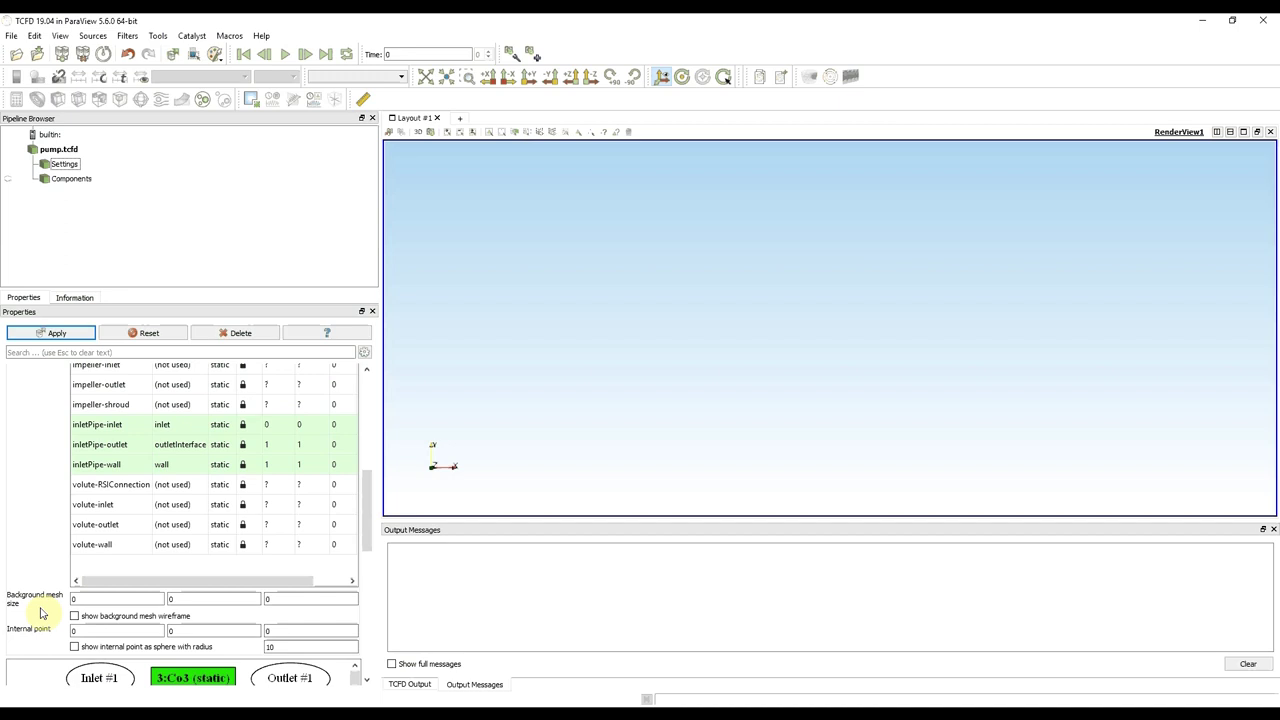
Apply the pipe's patch settings and show the Components geometry in the 3D view, rotated to an oblique angle.
left_click(47, 334)
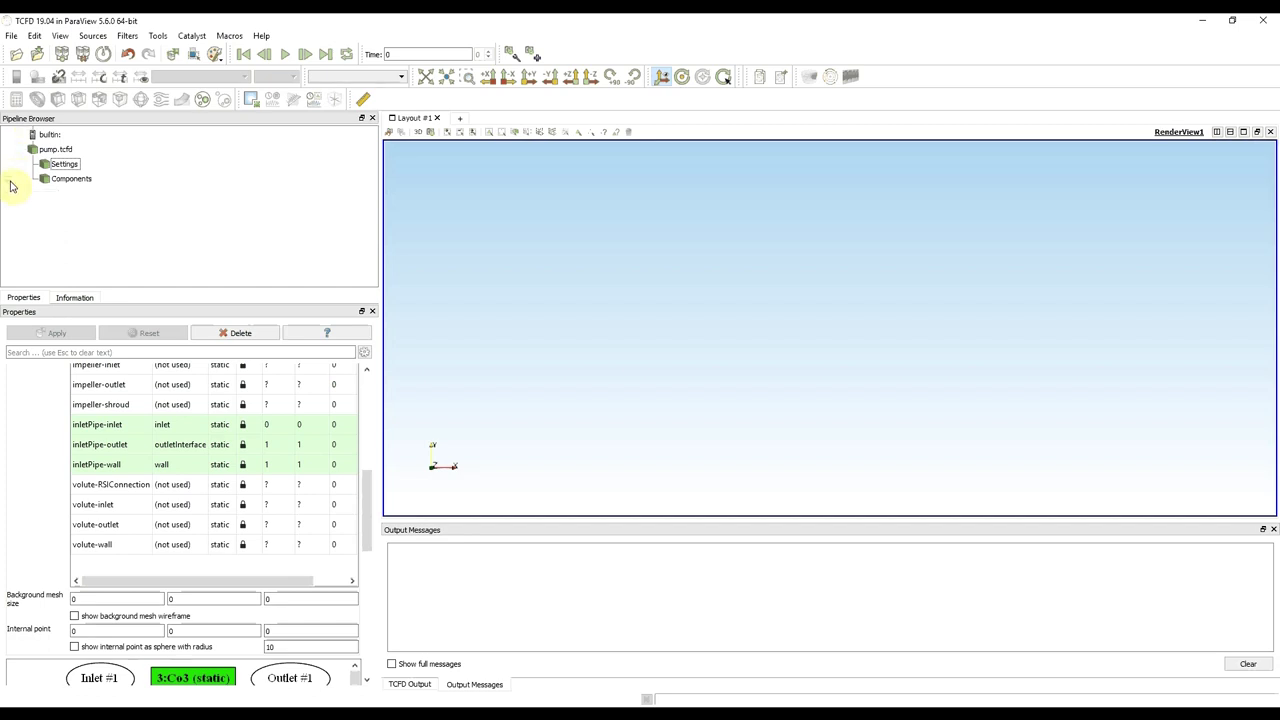
left_click(8, 180)
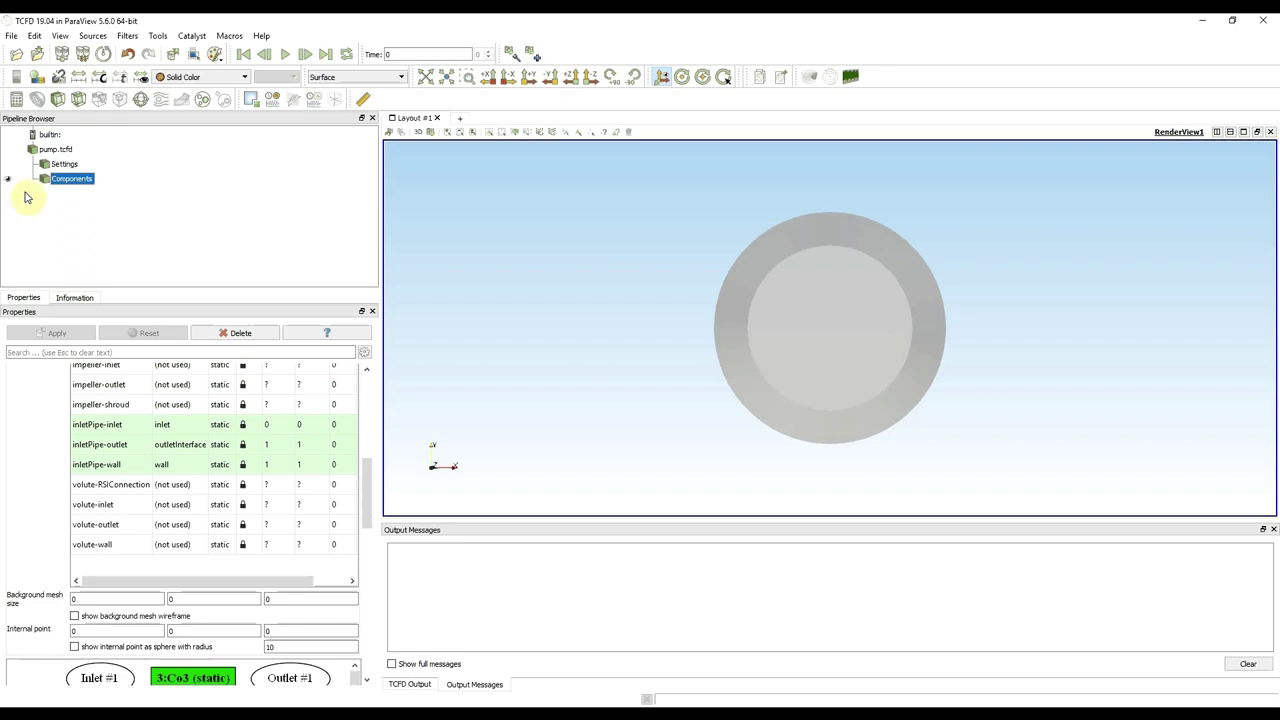
left_click(8, 182, "ctrl")
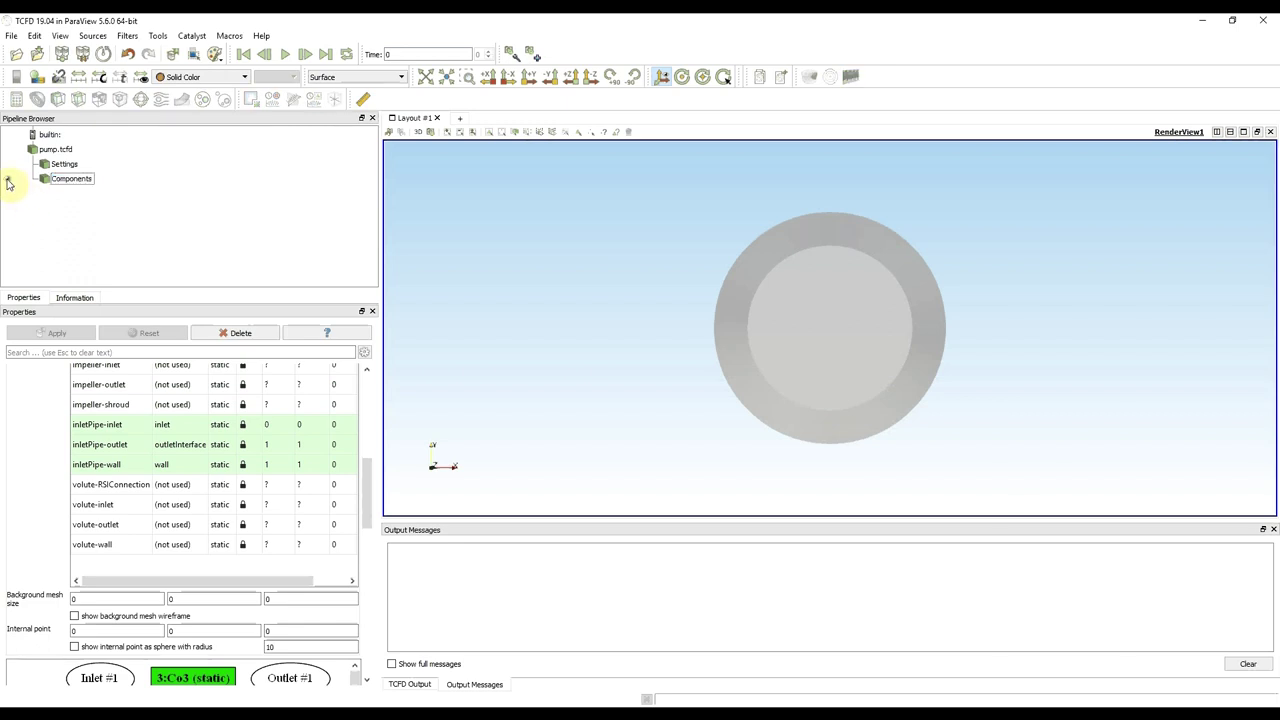
left_click(8, 180)
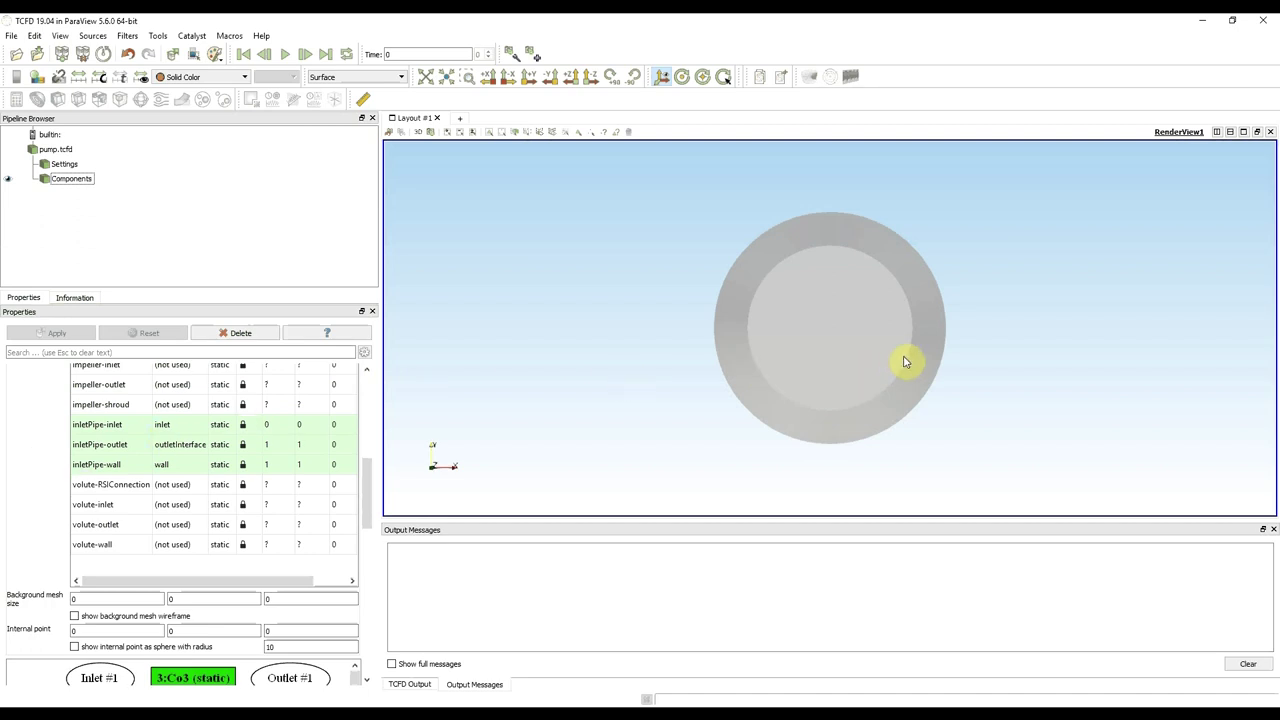
left_click_drag(943, 343, 822, 347)
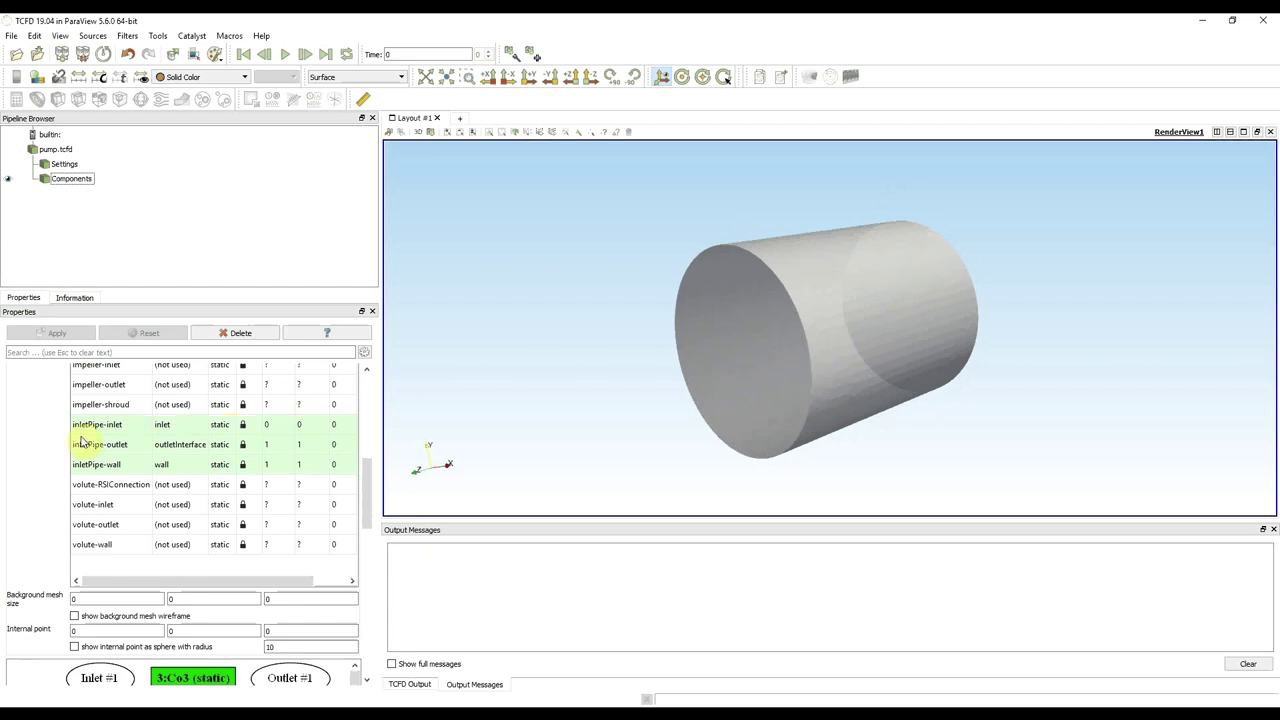
Turn on the background mesh wireframe display for the pipe component.
left_click(74, 617)
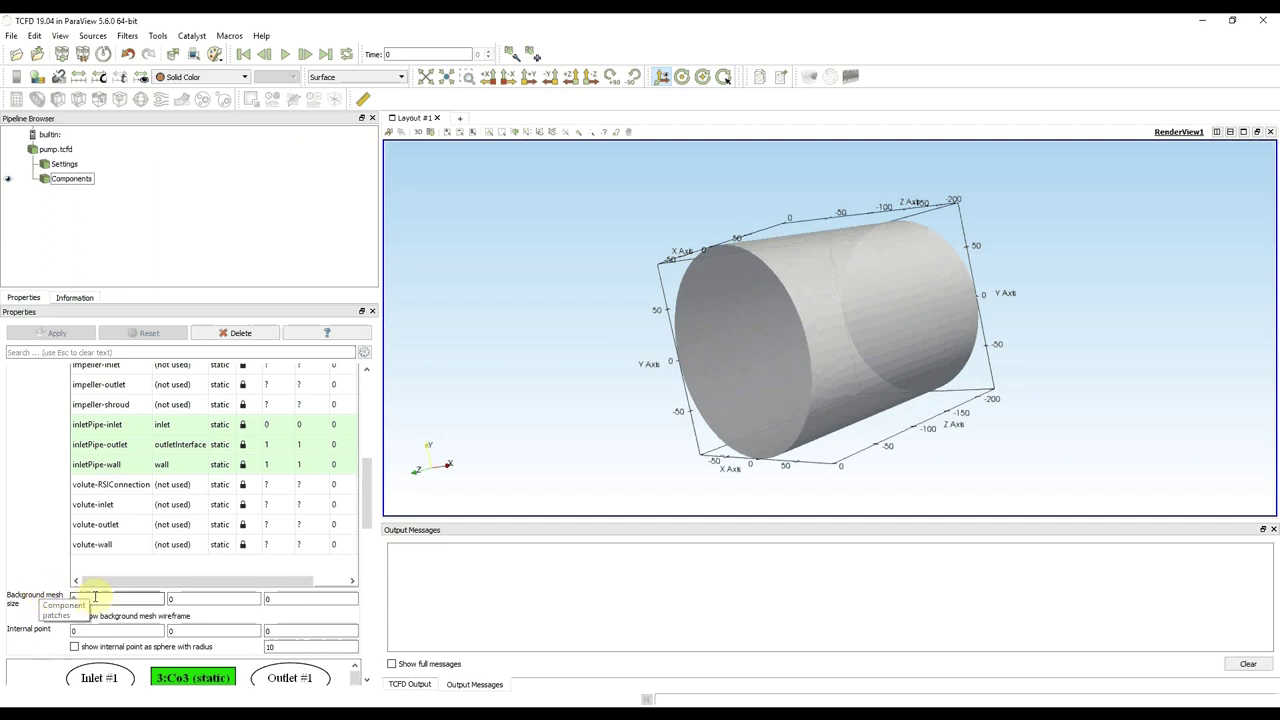
Set the pipe component's background mesh size to 20 in x, y and z and inspect the wireframe around the pipe.
mouse_move(95, 597)
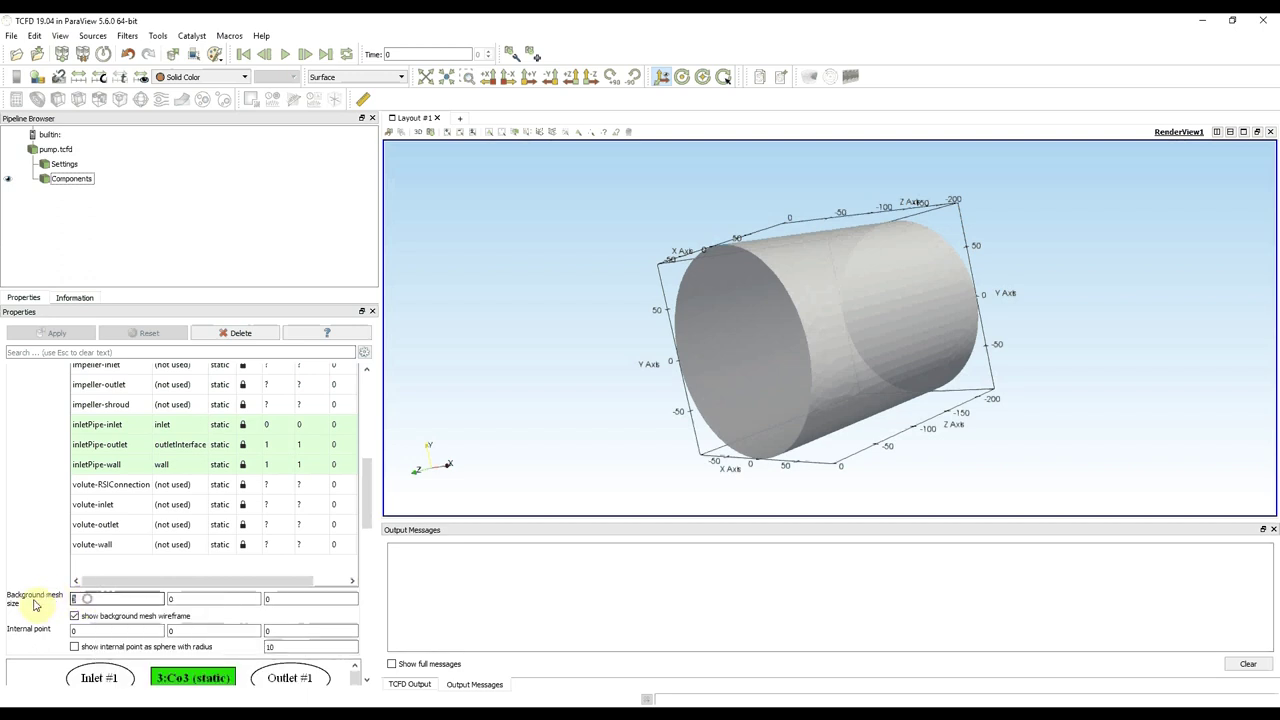
double_click(89, 599)
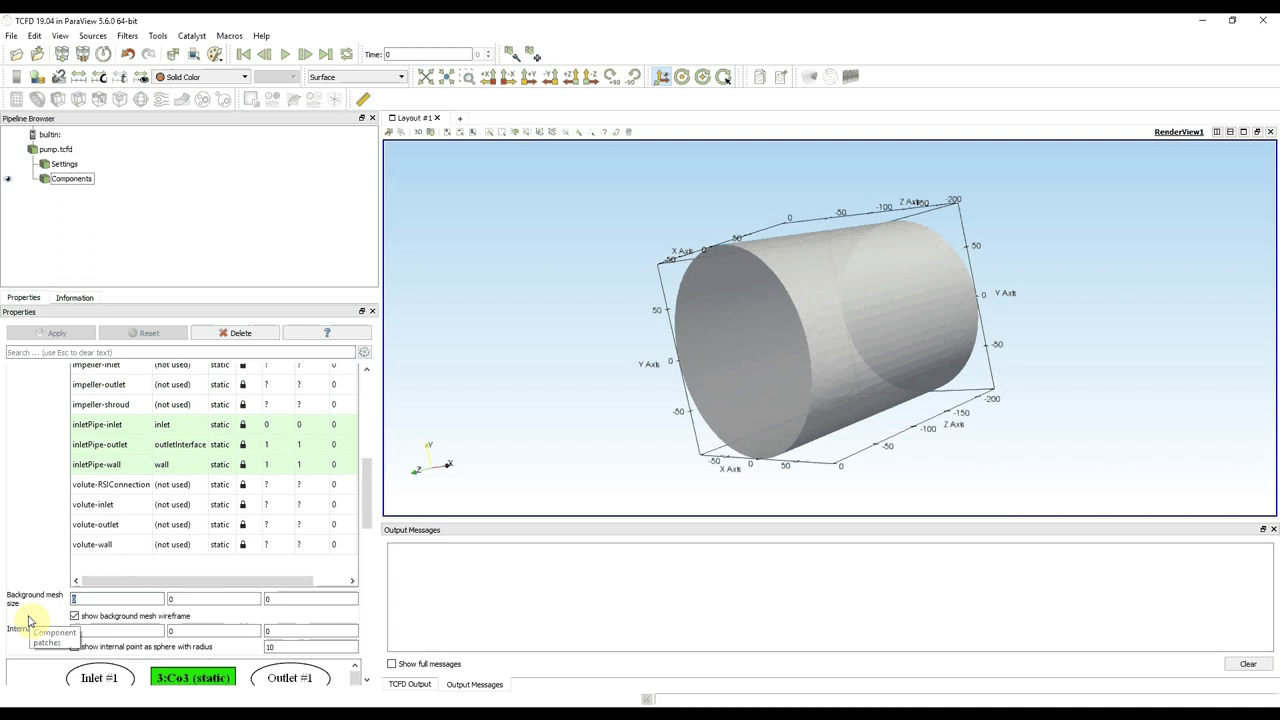
type("20")
left_click(180, 595)
type("20")
left_click(288, 600)
type("20")
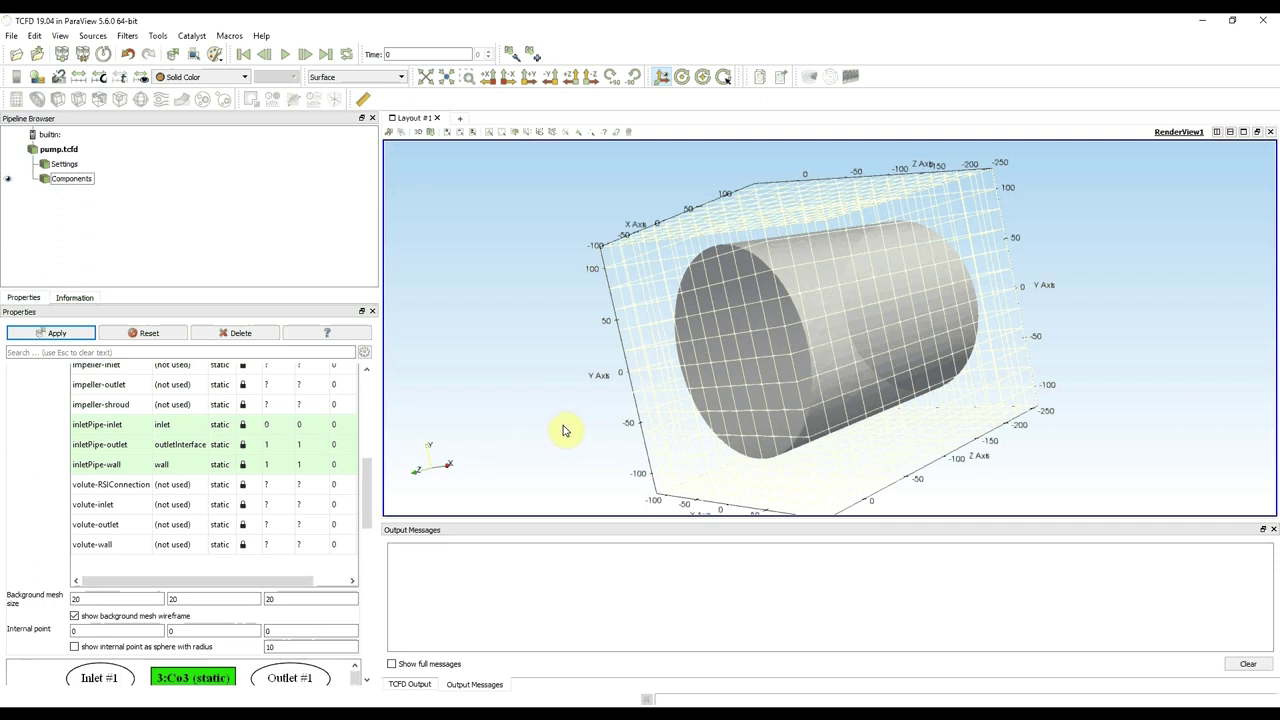
left_click_drag(560, 411, 688, 402)
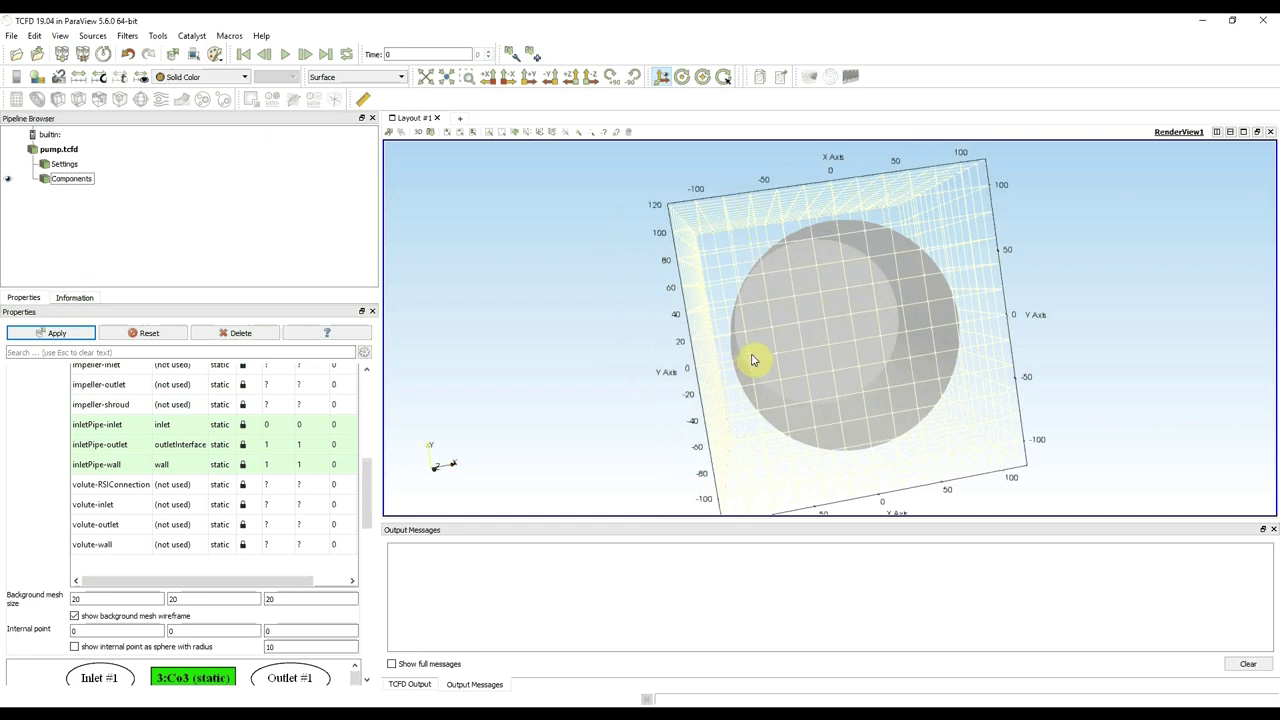
left_click_drag(675, 413, 668, 412)
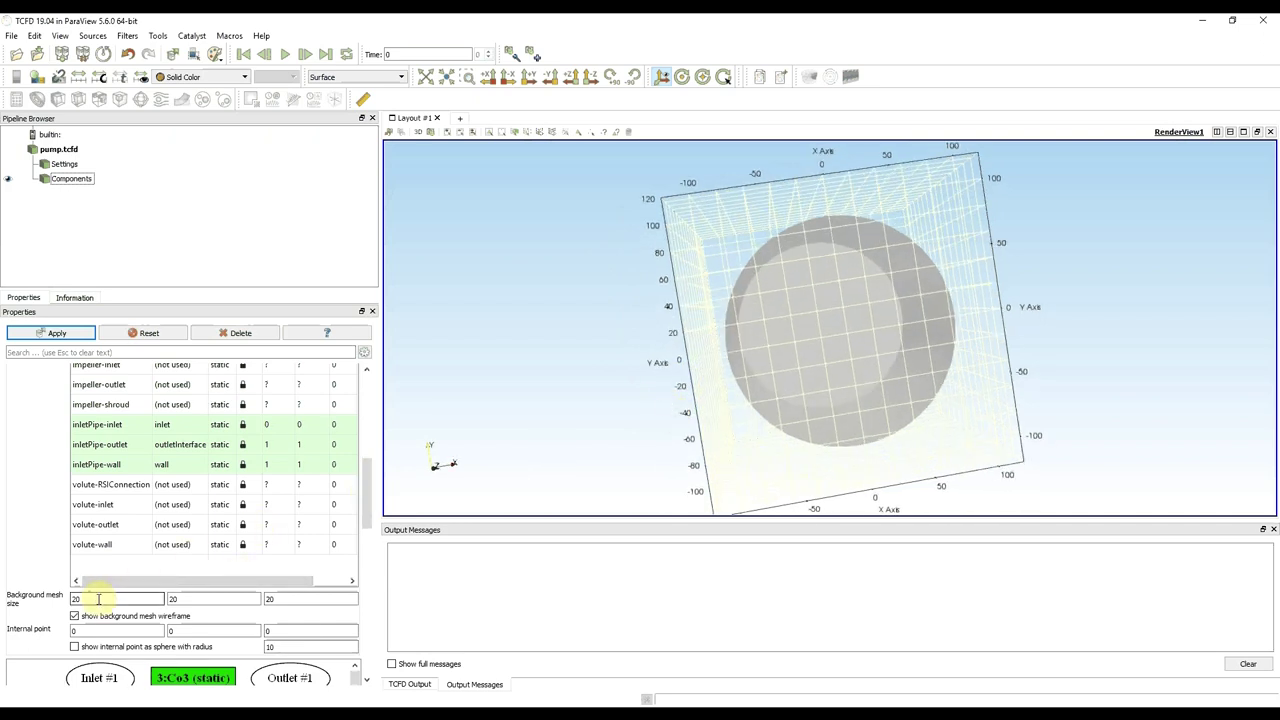
Refine the pipe component's background mesh size to 10 in x, y and z and inspect the cells from the pipe's end.
mouse_move(98, 599)
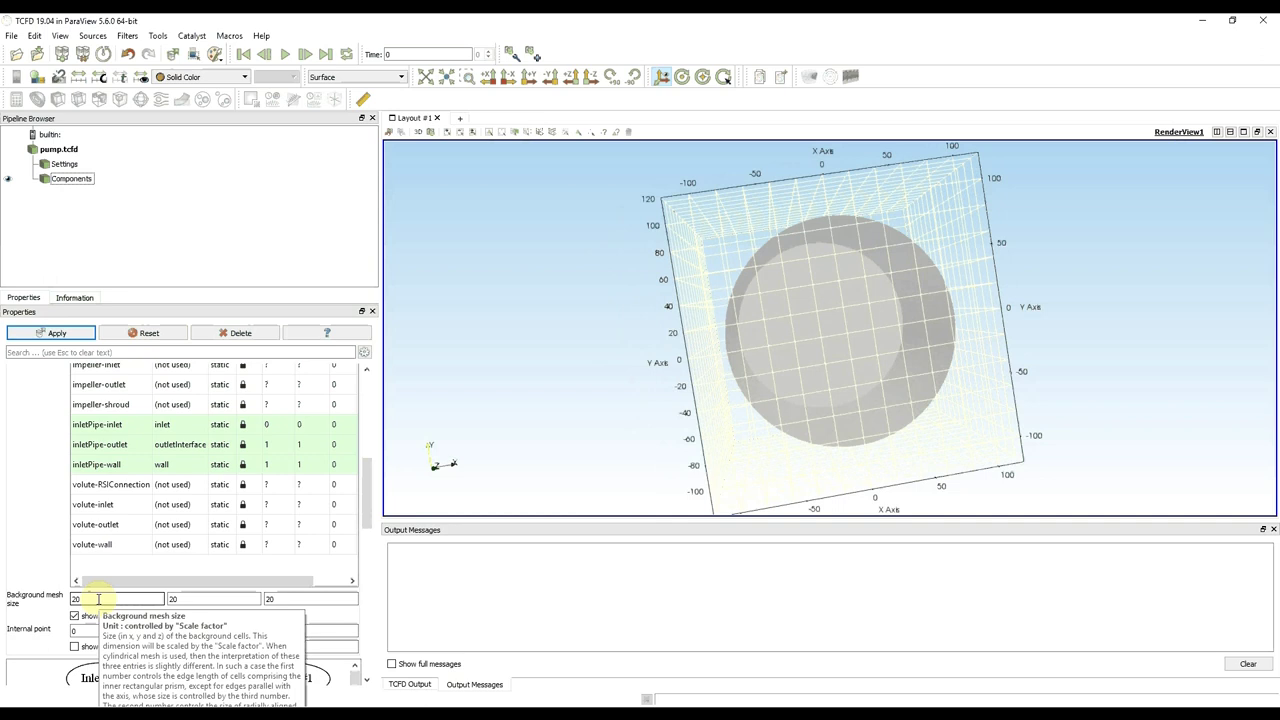
double_click(98, 599)
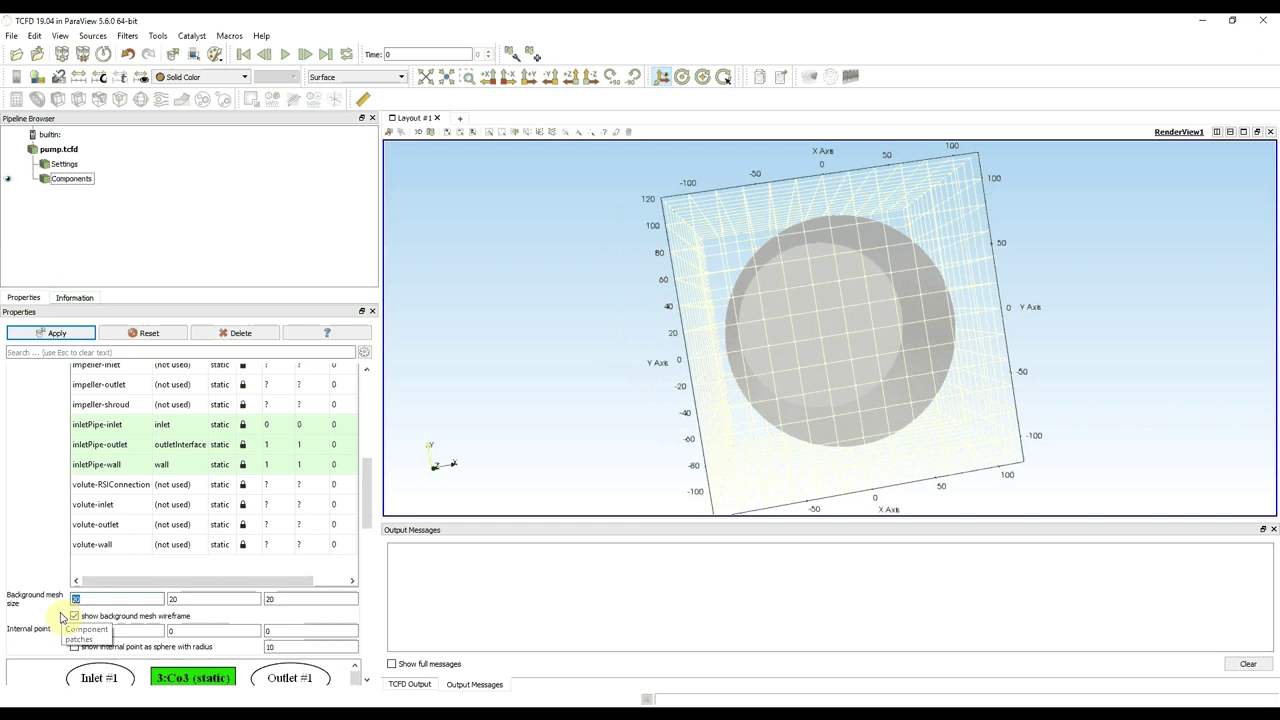
type("10")
double_click(180, 599)
type("10")
double_click(296, 599)
type("10")
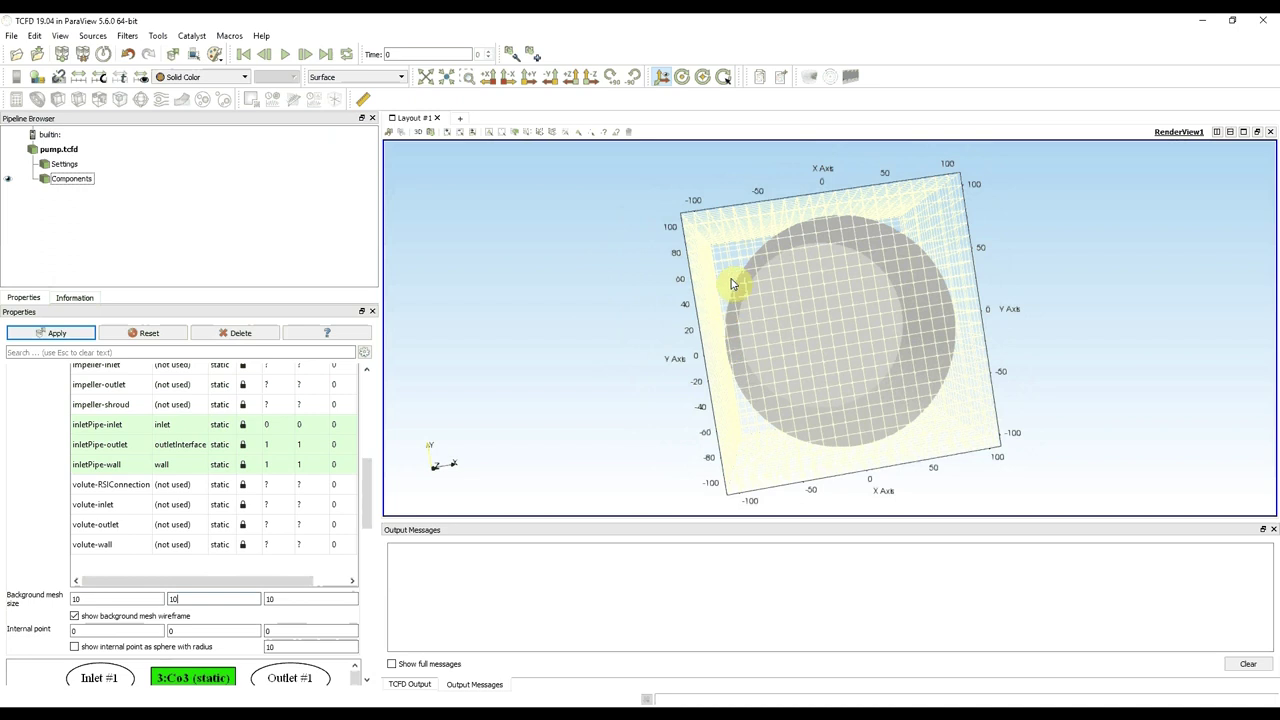
left_click(812, 329)
mouse_move(822, 334)
left_mouse_down()
mouse_move(920, 331)
mouse_move(803, 336)
left_mouse_up()
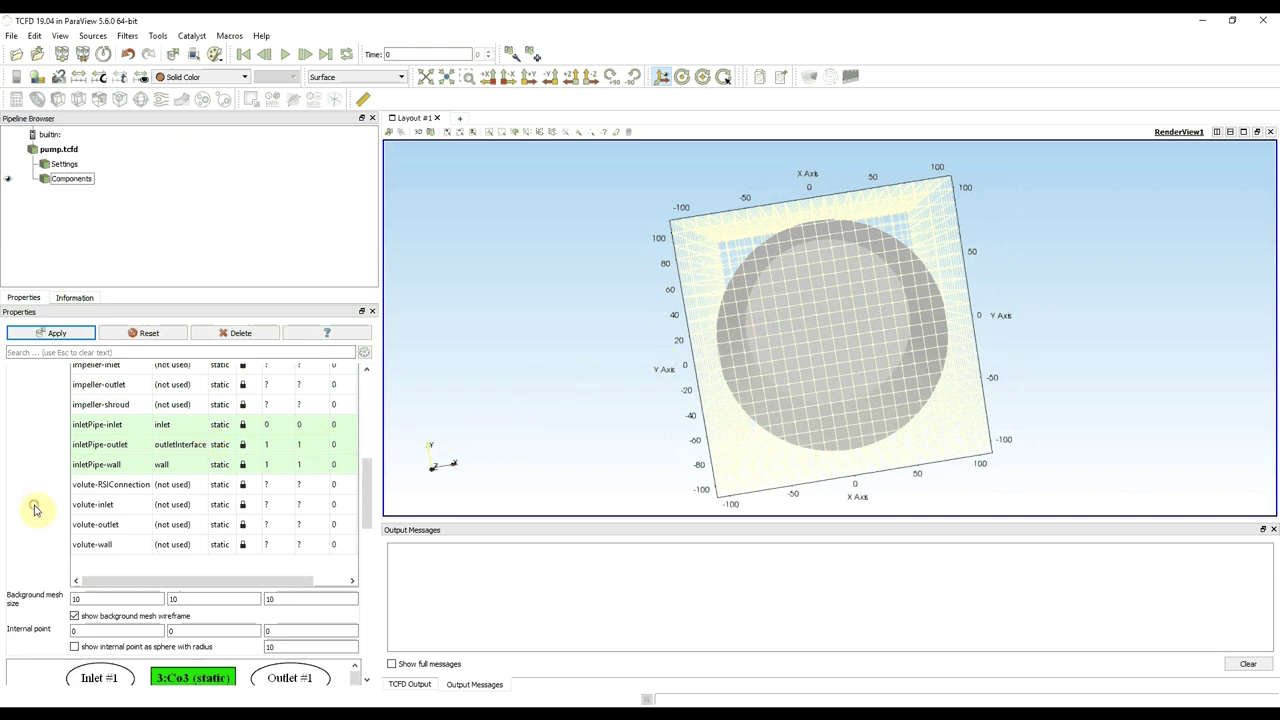
Show the pipe component's internal point as a sphere in the 3D view and check its position from the side.
left_click(87, 631)
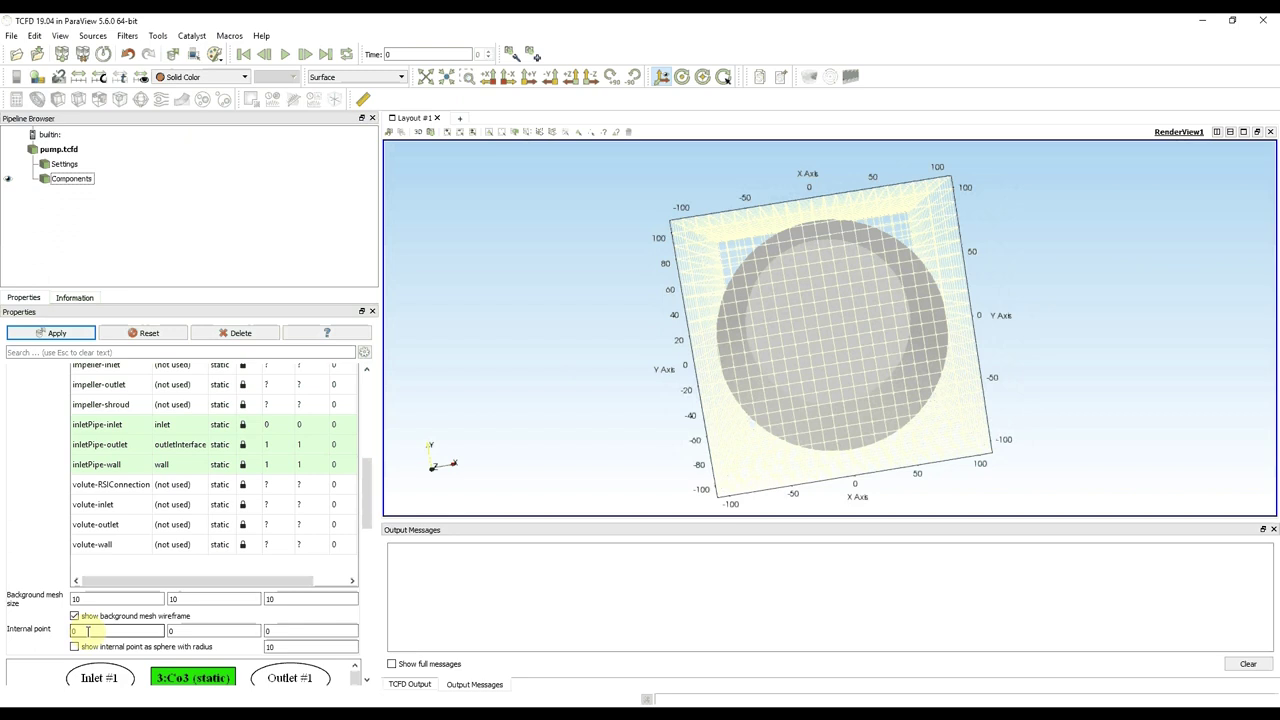
left_click_drag(849, 354, 898, 351)
left_click_drag(870, 358, 826, 362)
left_click(74, 630)
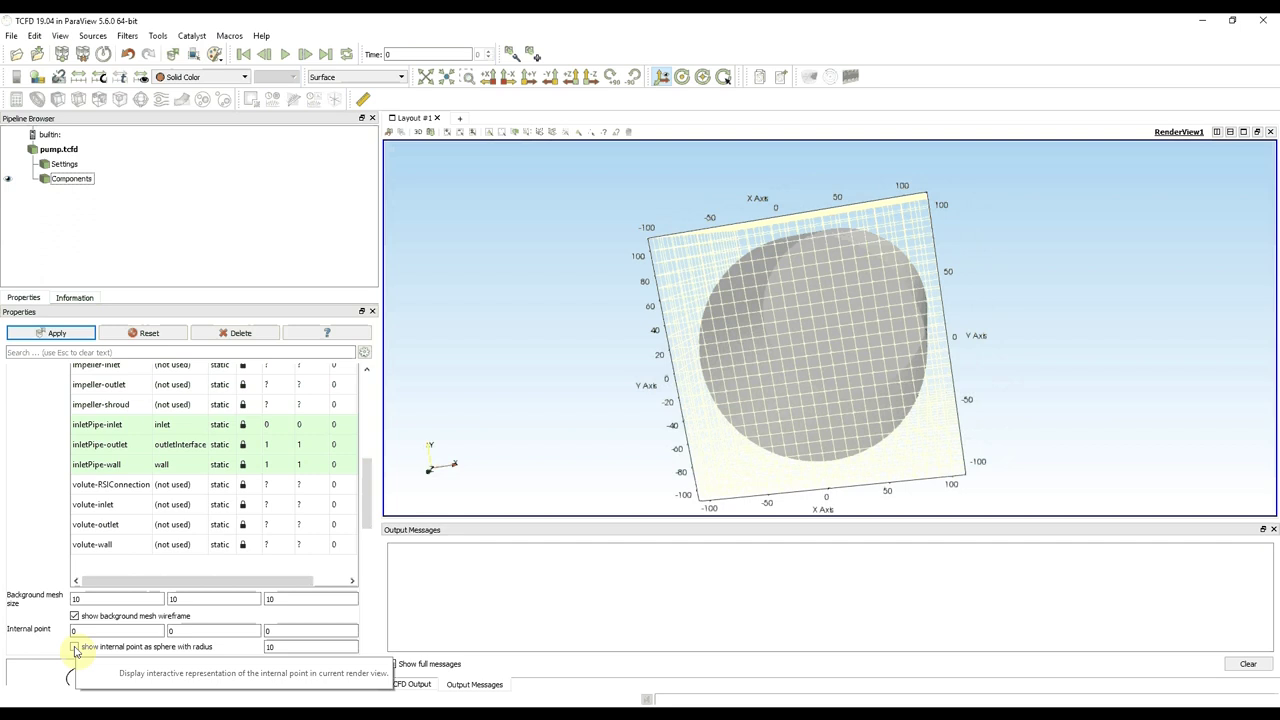
left_click(74, 647)
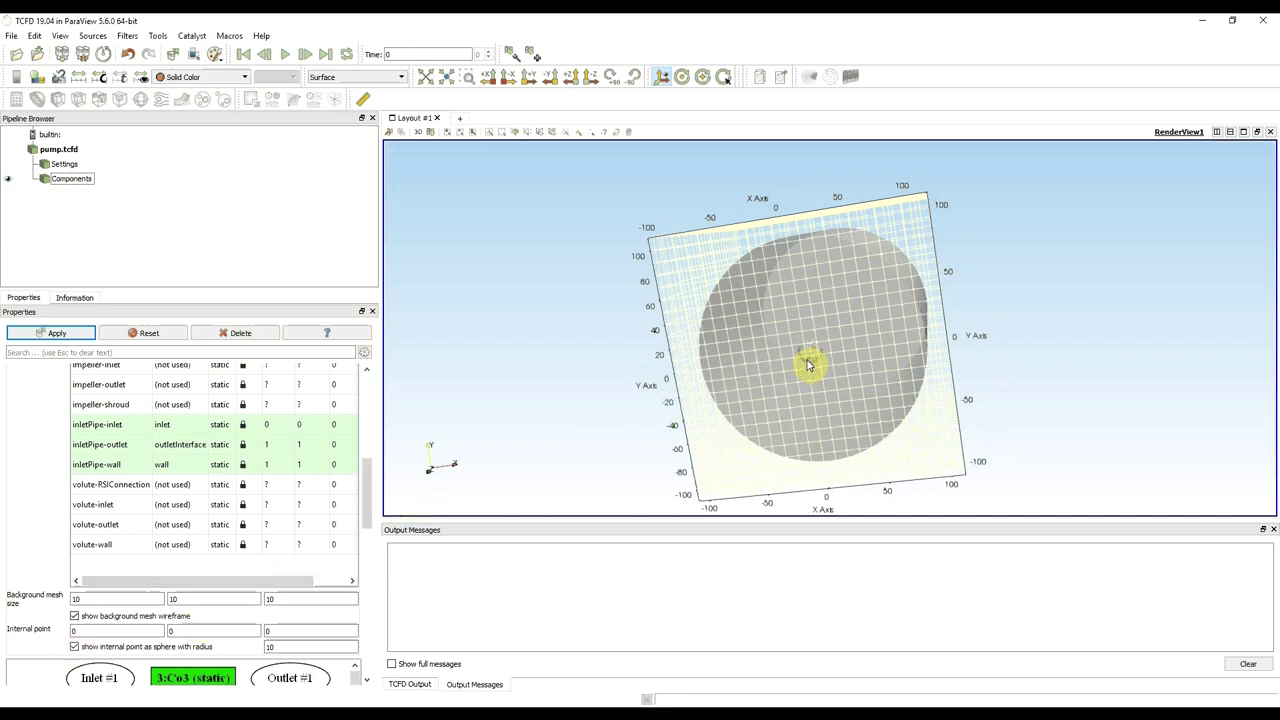
left_click_drag(966, 391, 817, 411)
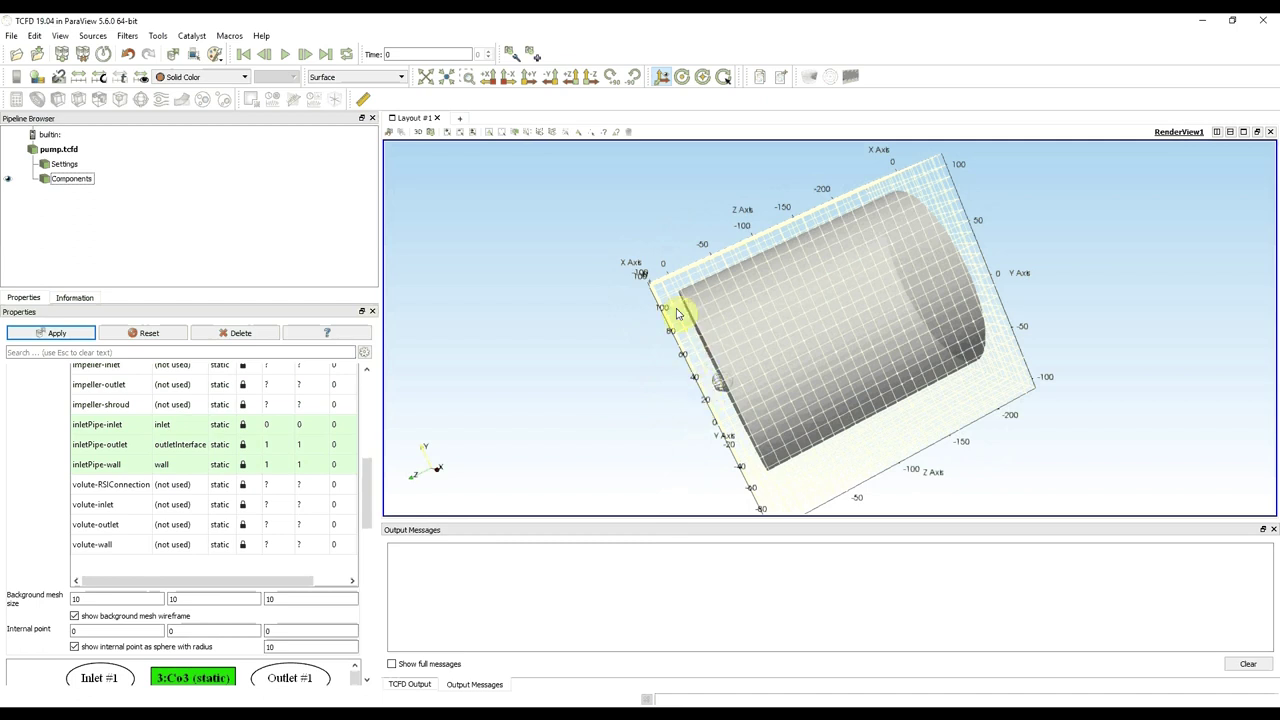
Hide the background mesh wireframe and move the internal point sphere inside the pipe, to about (20.57, 2.31, -108.76).
left_click(75, 617)
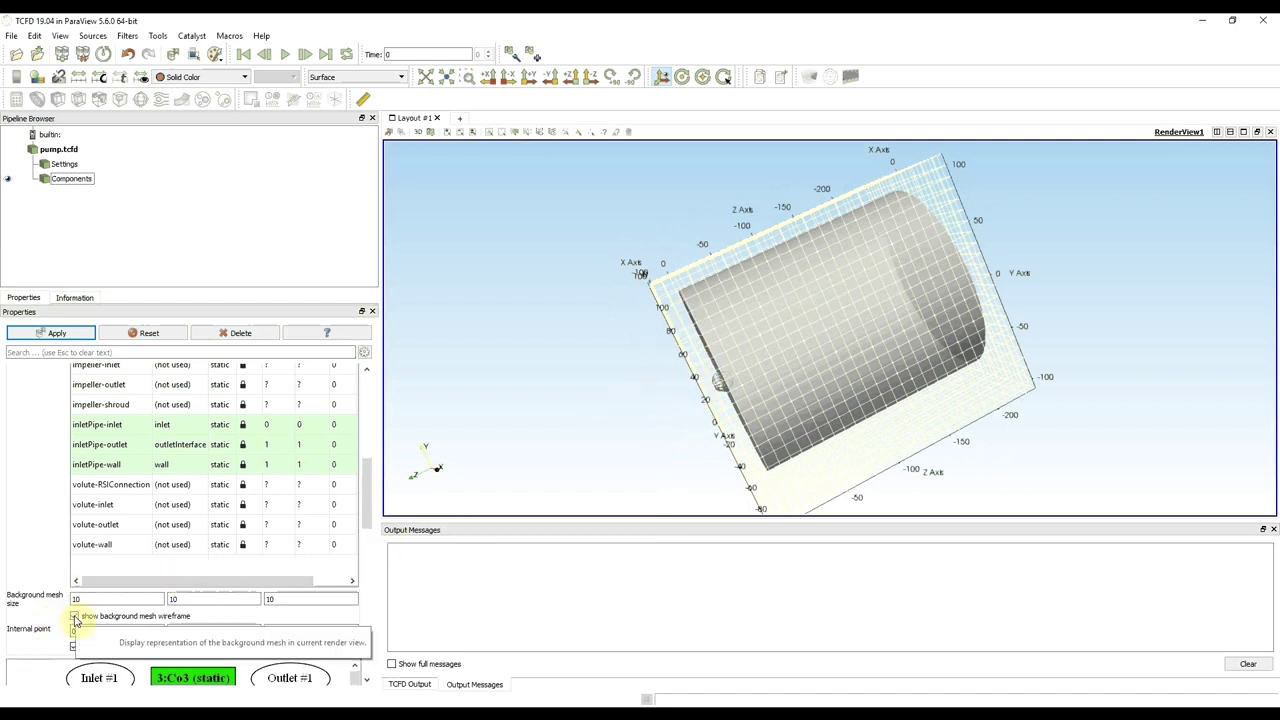
left_click(75, 617)
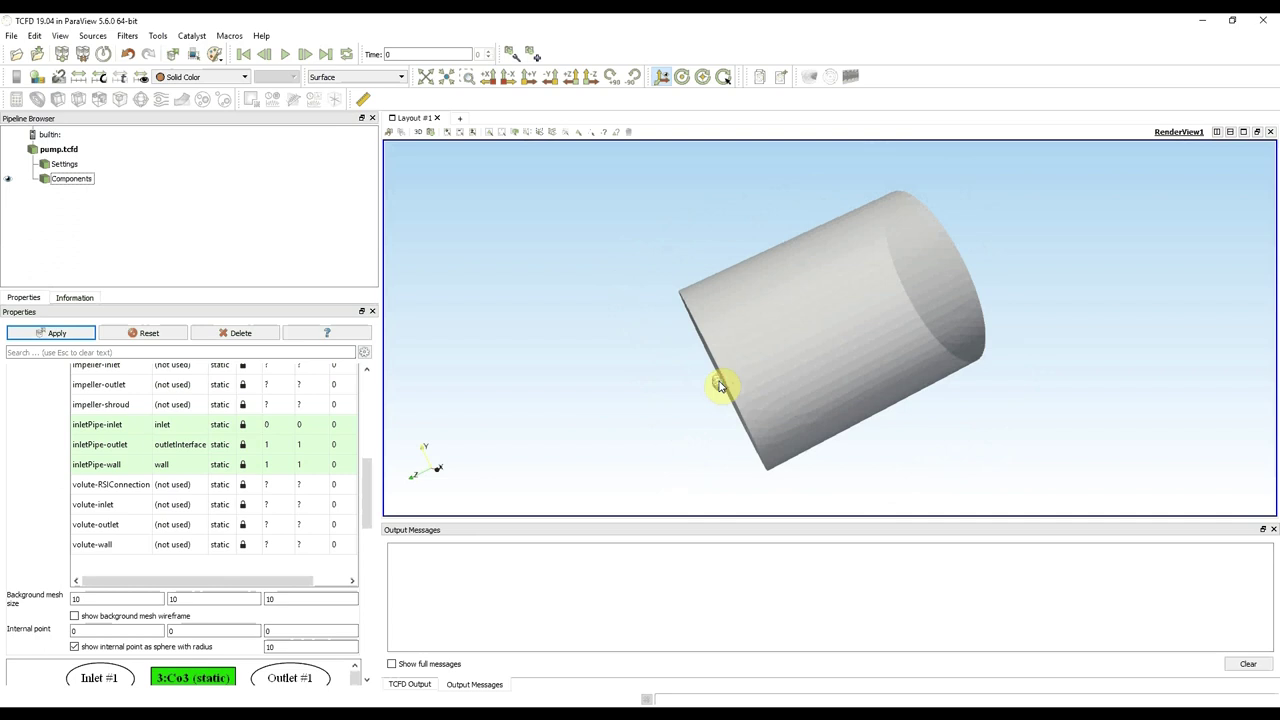
left_click_drag(718, 386, 828, 336)
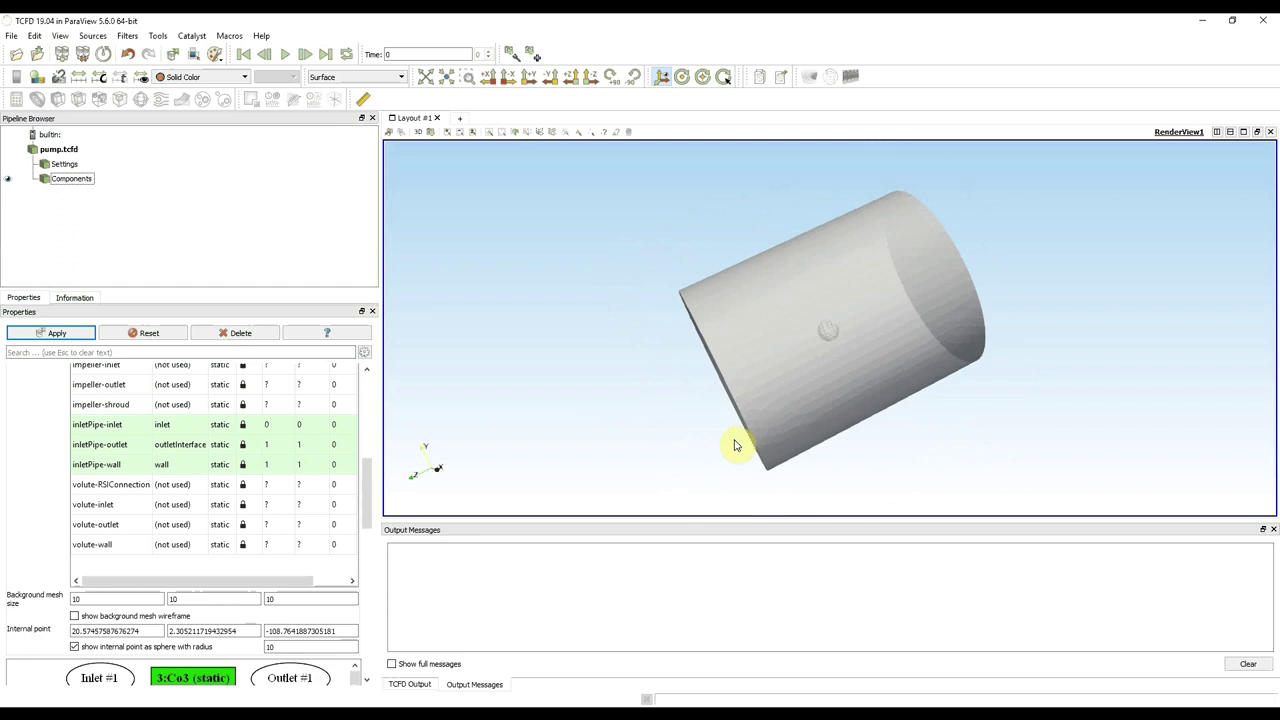
left_click_drag(734, 443, 679, 495)
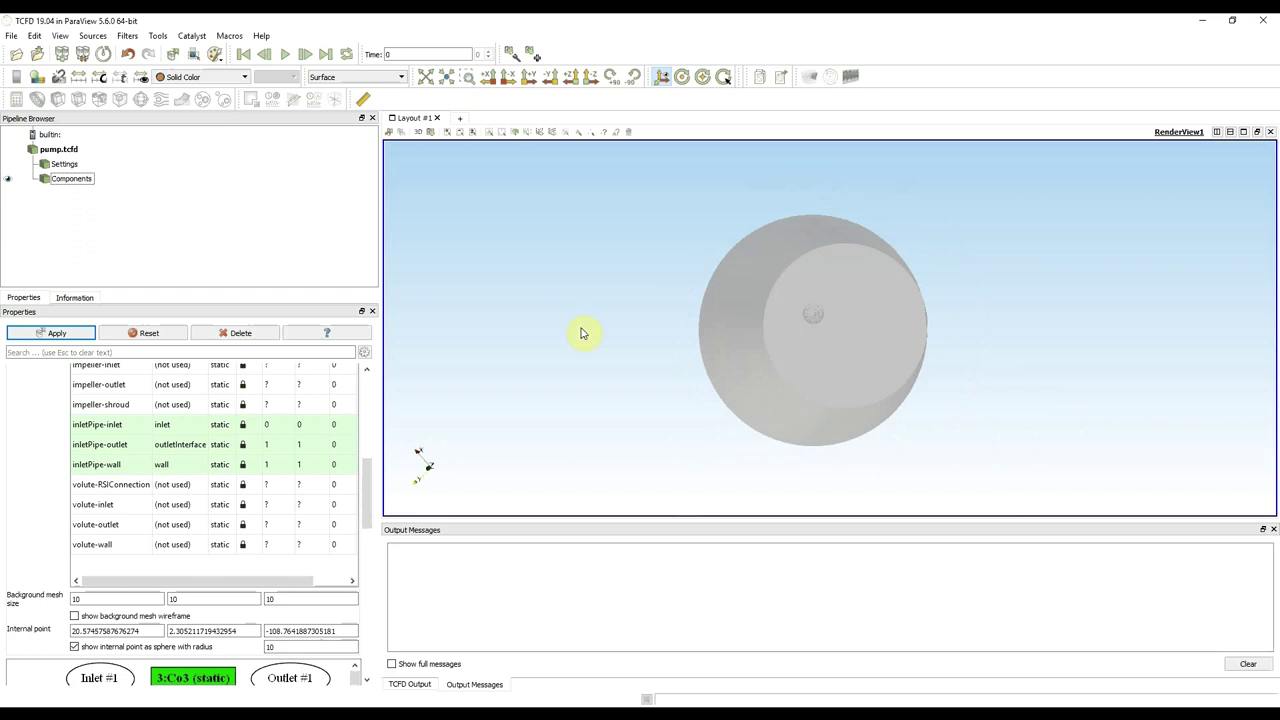
Hide the internal point sphere and apply the pipe component's mesh and internal point settings.
left_click(74, 647)
left_click(55, 333)
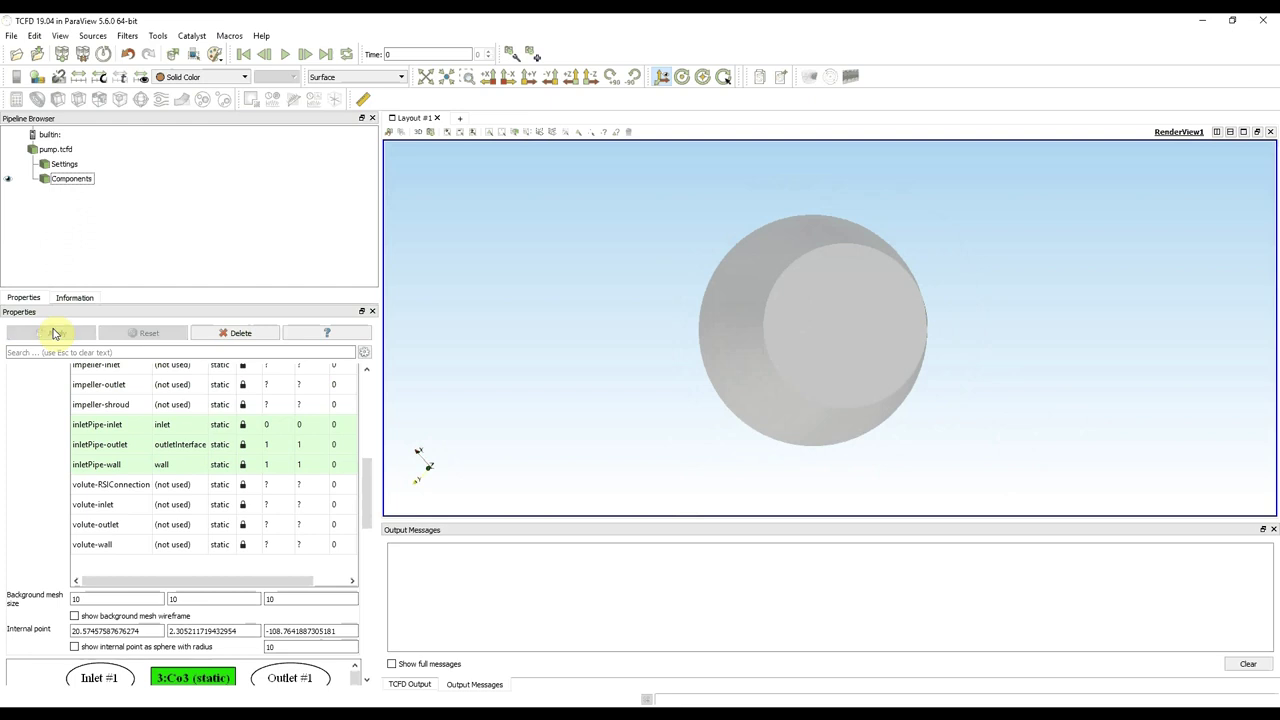
left_click(30, 352)
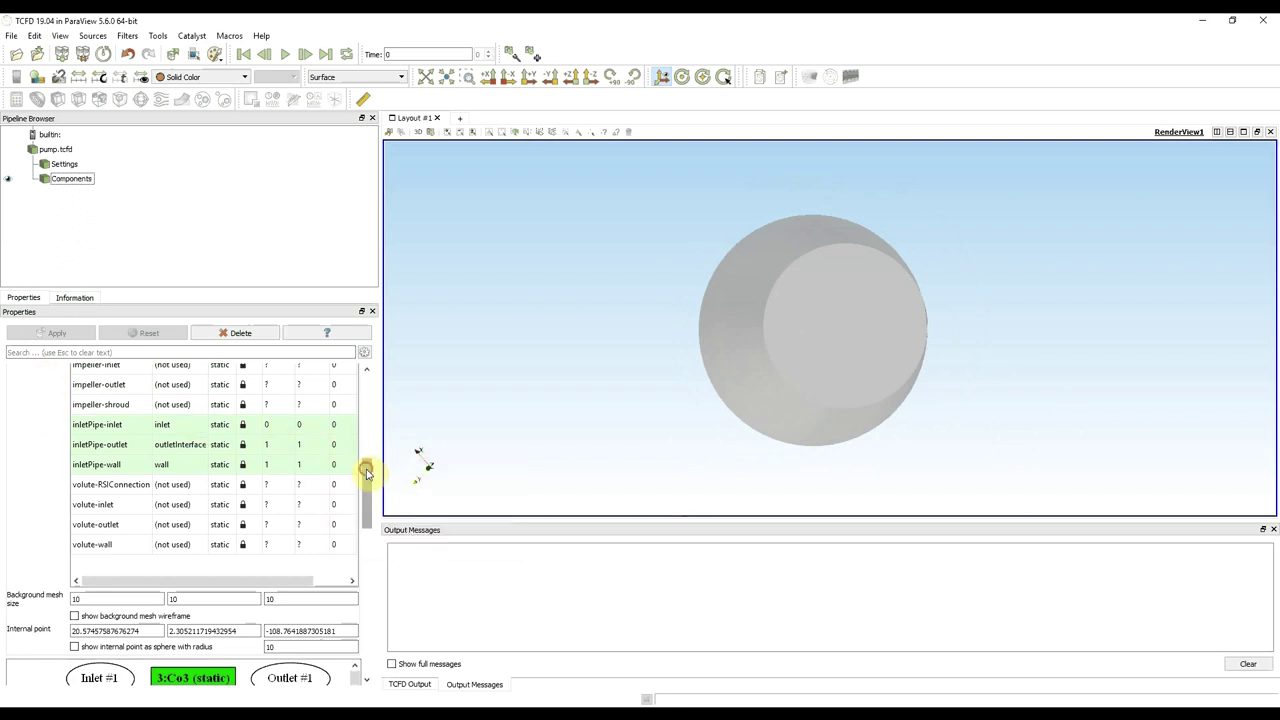
Review the component layout diagram, and load the radial-pump/STL folder as the STL directory of component2.
left_click_drag(366, 471, 368, 528)
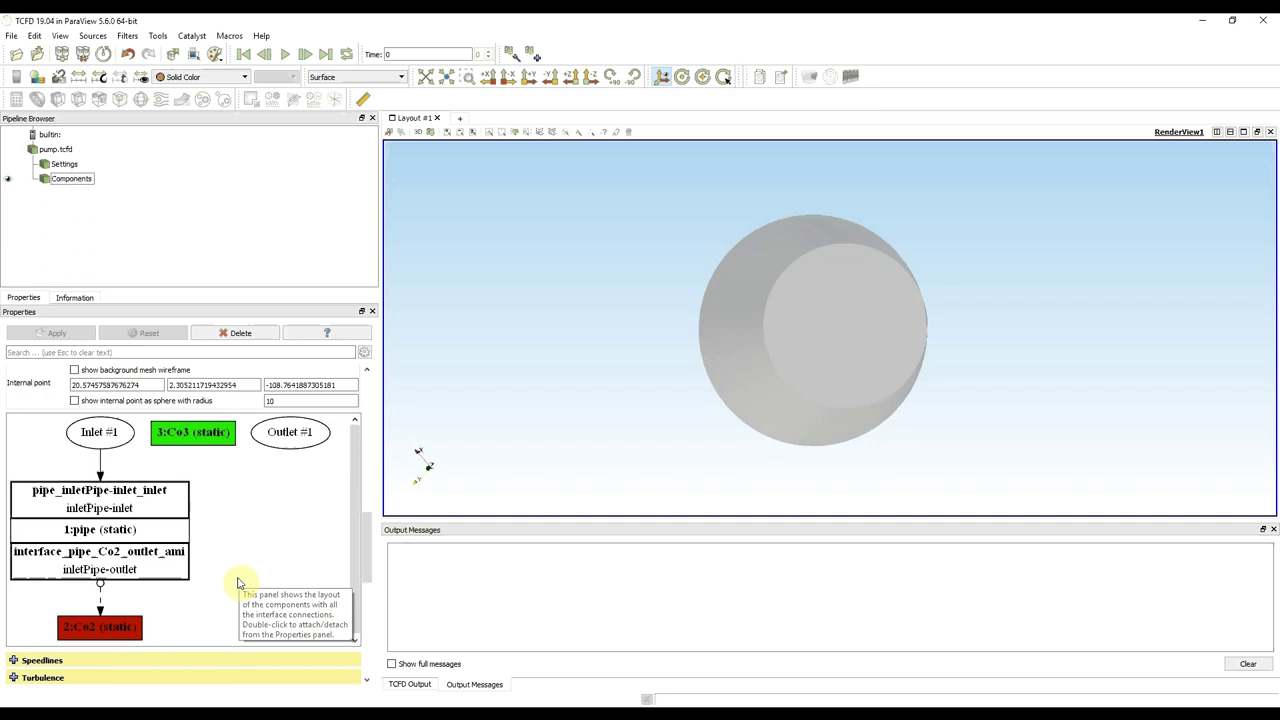
left_click_drag(364, 558, 376, 450)
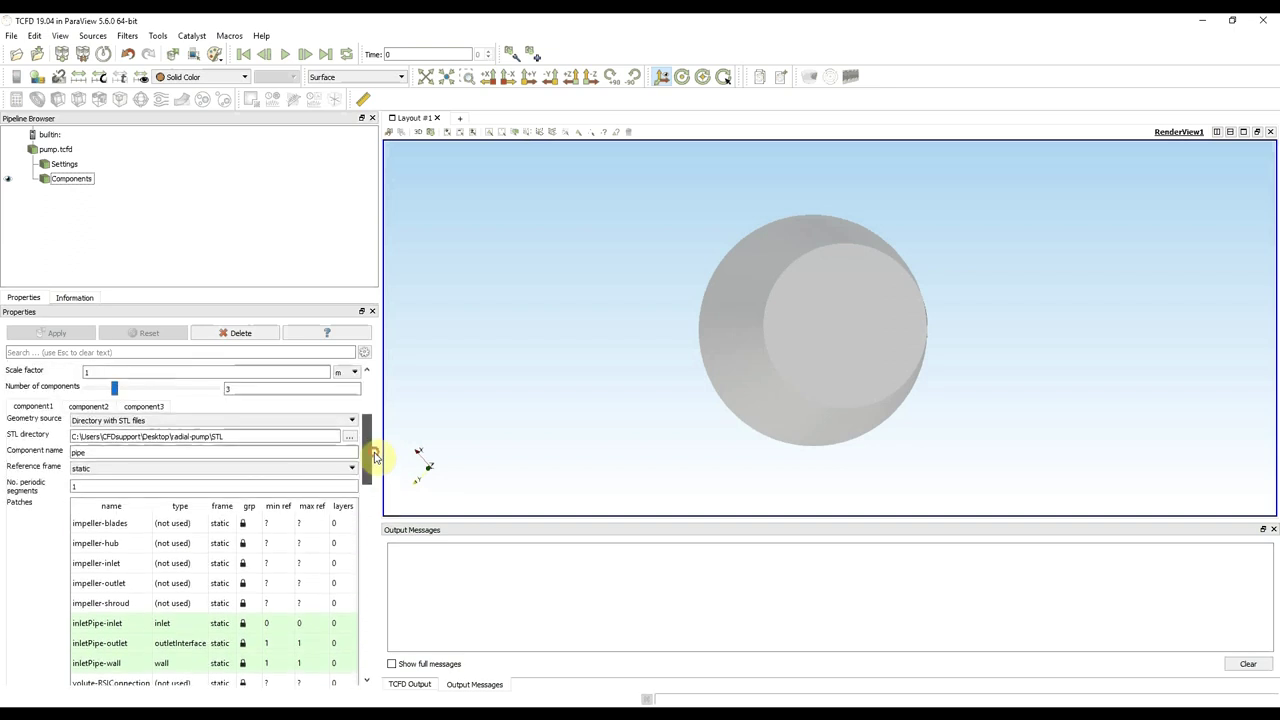
left_click(91, 406)
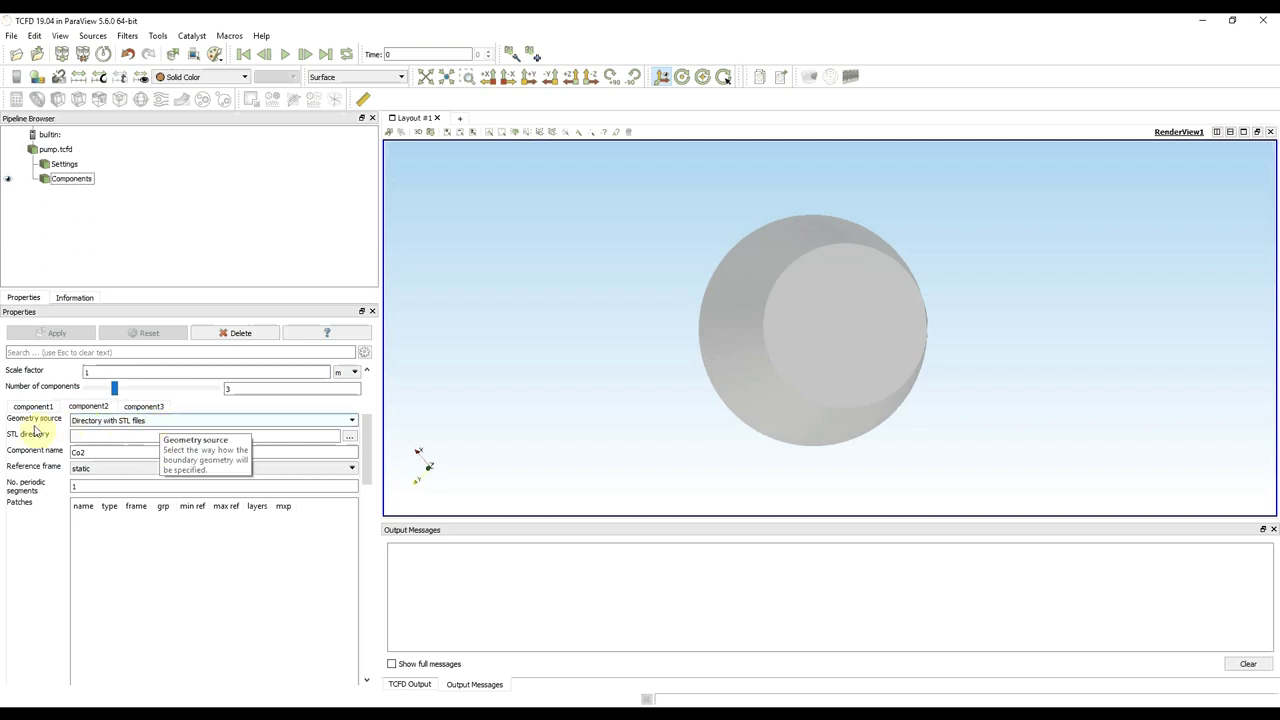
left_click(352, 438)
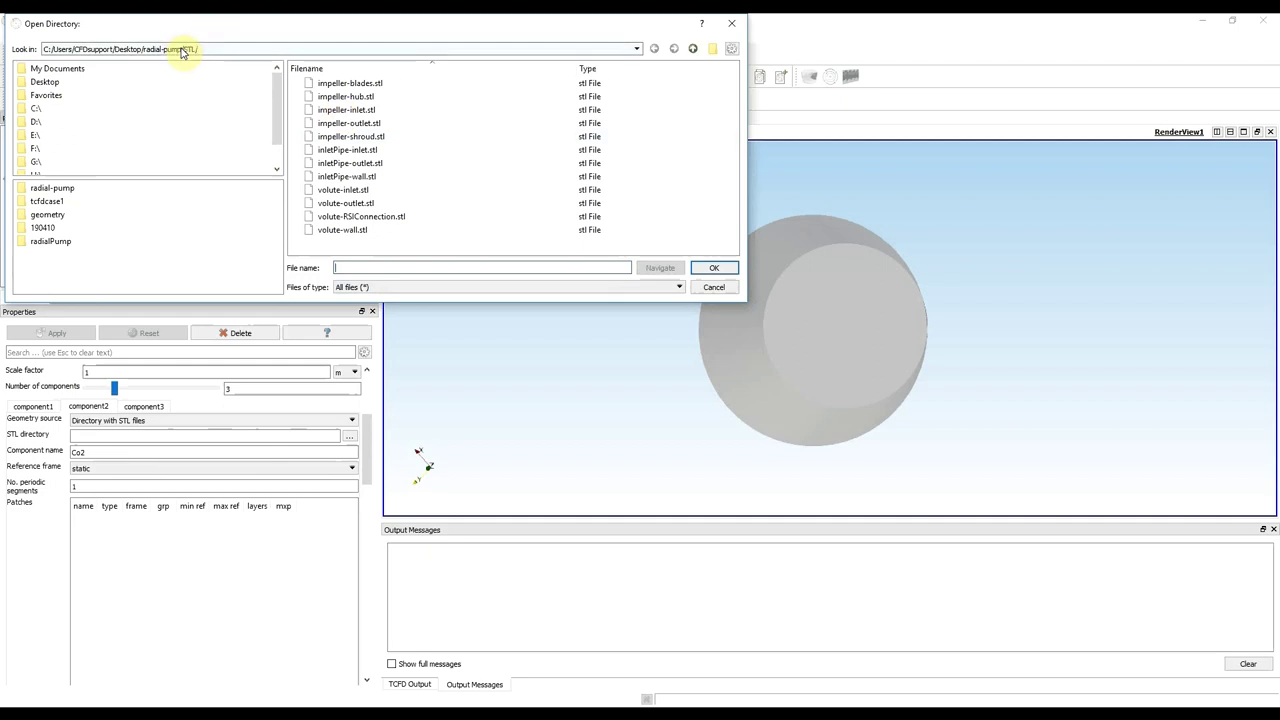
left_click(713, 270)
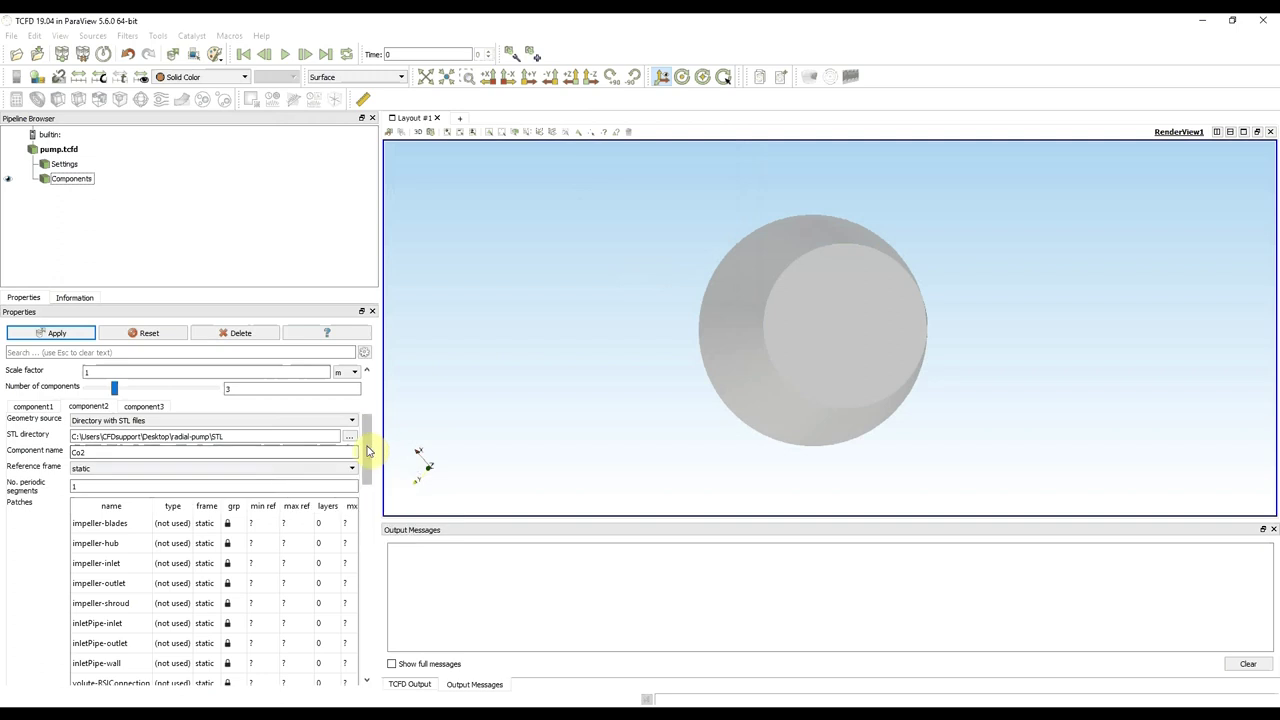
Name the second component impeller and set its reference frame to rotating.
left_click_drag(367, 451, 367, 460)
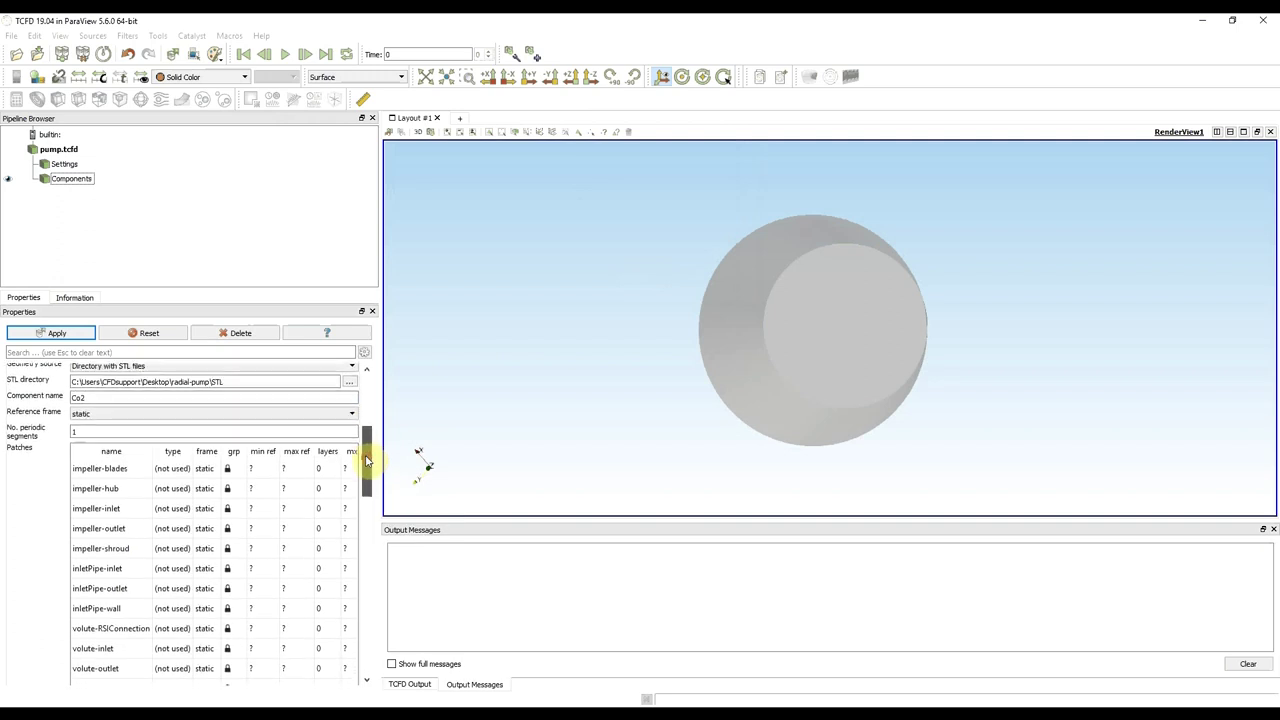
double_click(77, 397)
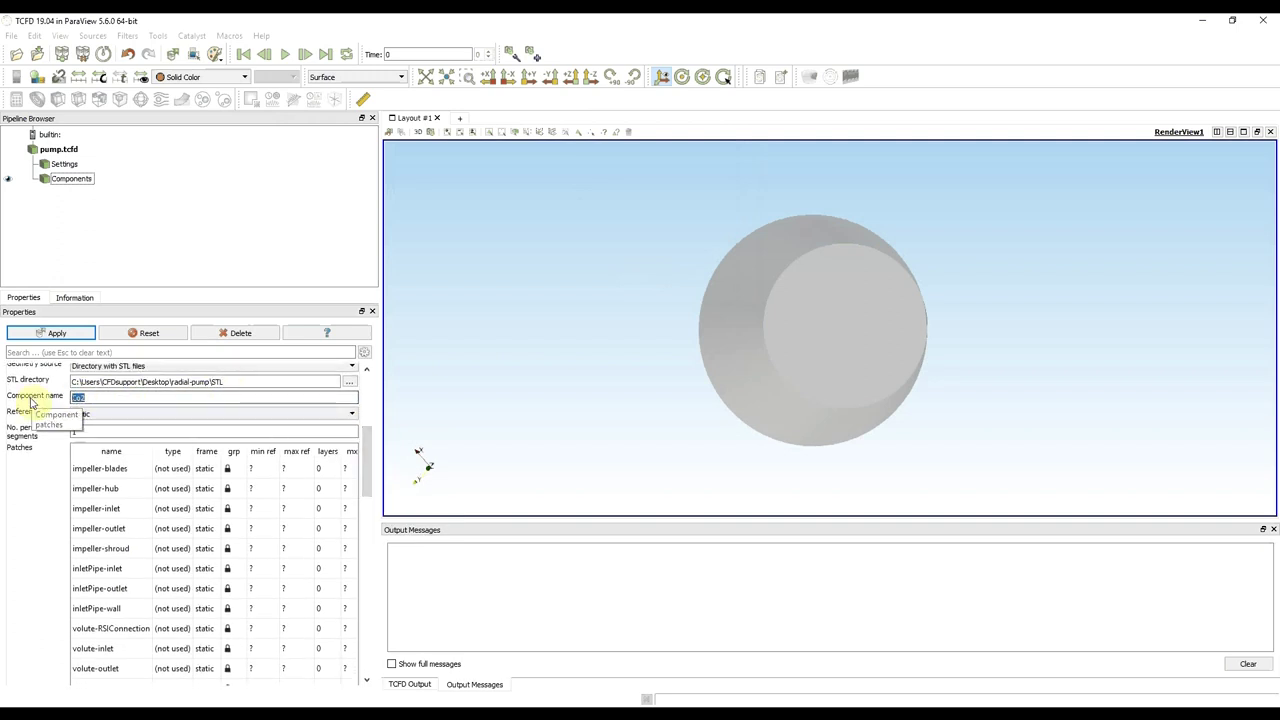
key("BackSpace")
left_click(181, 416)
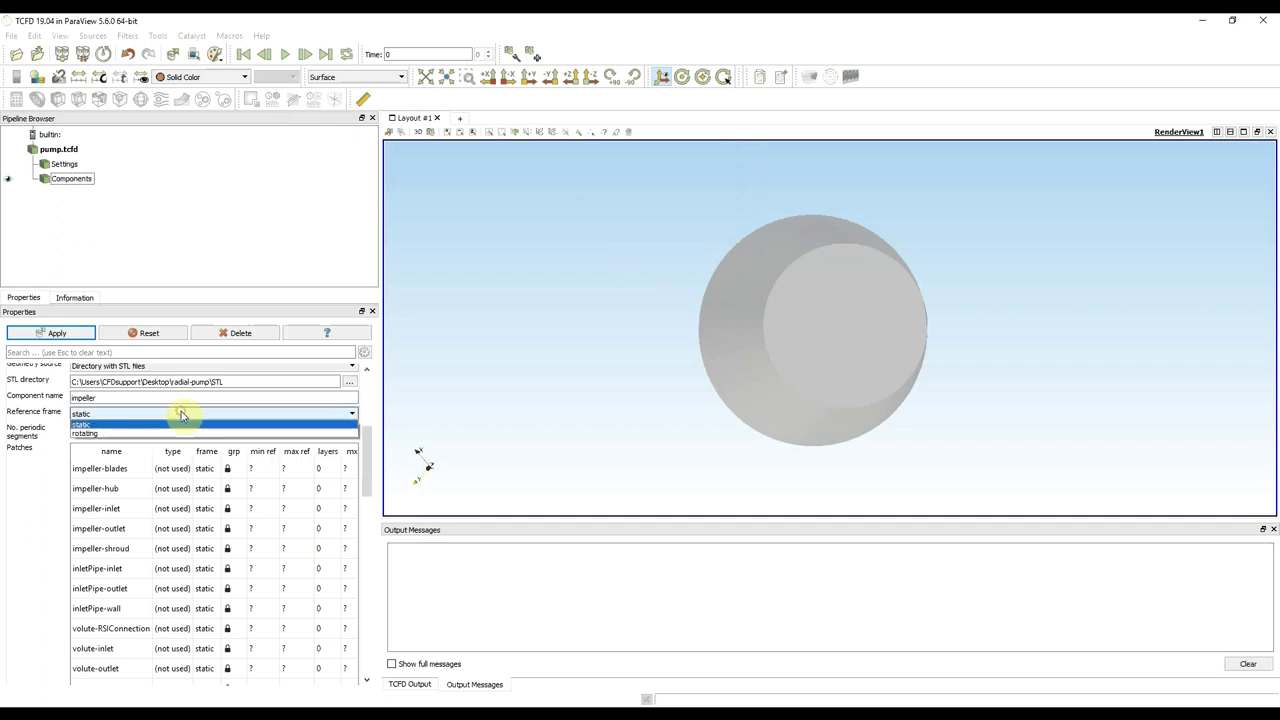
left_click(101, 436)
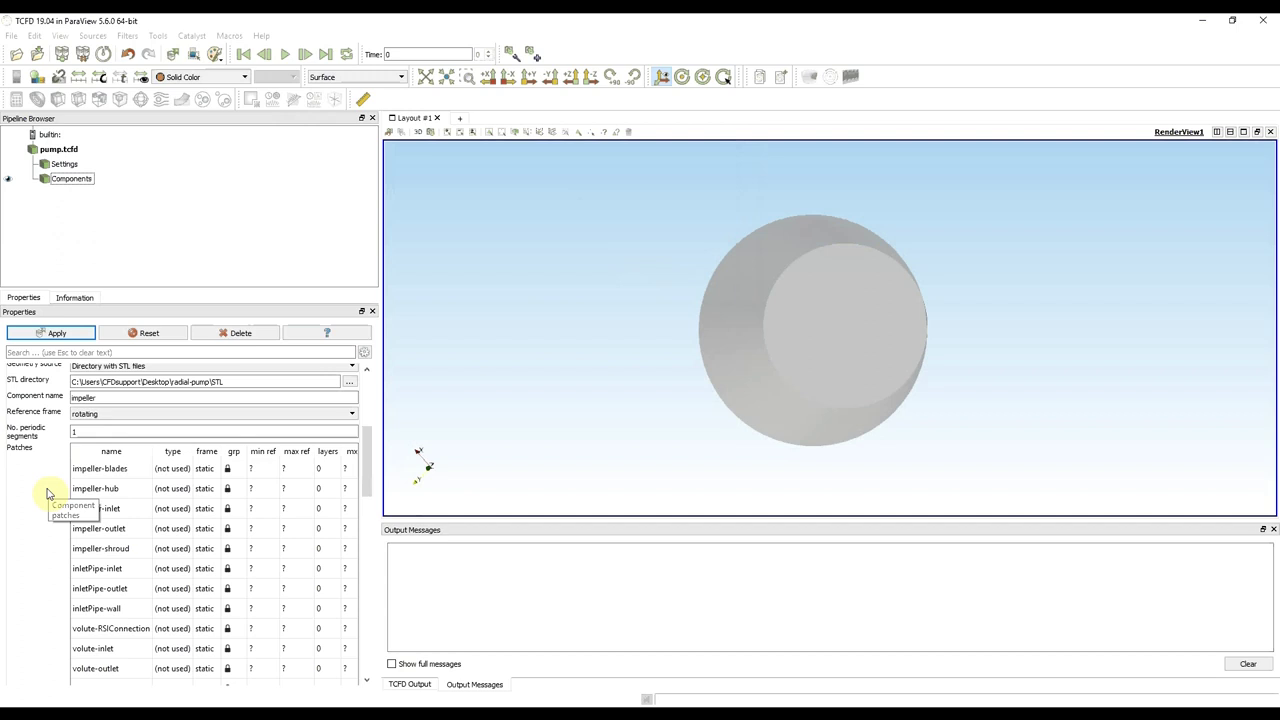
Assign the blade type to the impeller-blades patch of the impeller component.
double_click(178, 470)
left_click(178, 470)
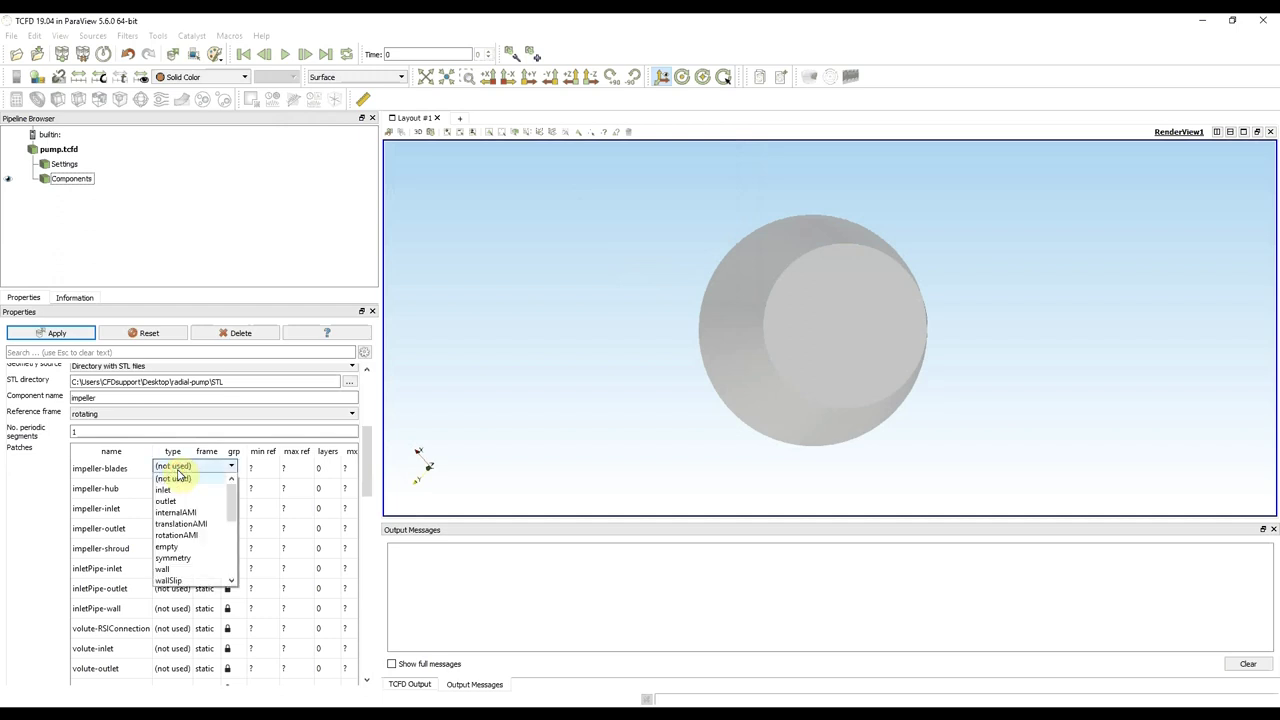
scroll(198, 516, "down", 3)
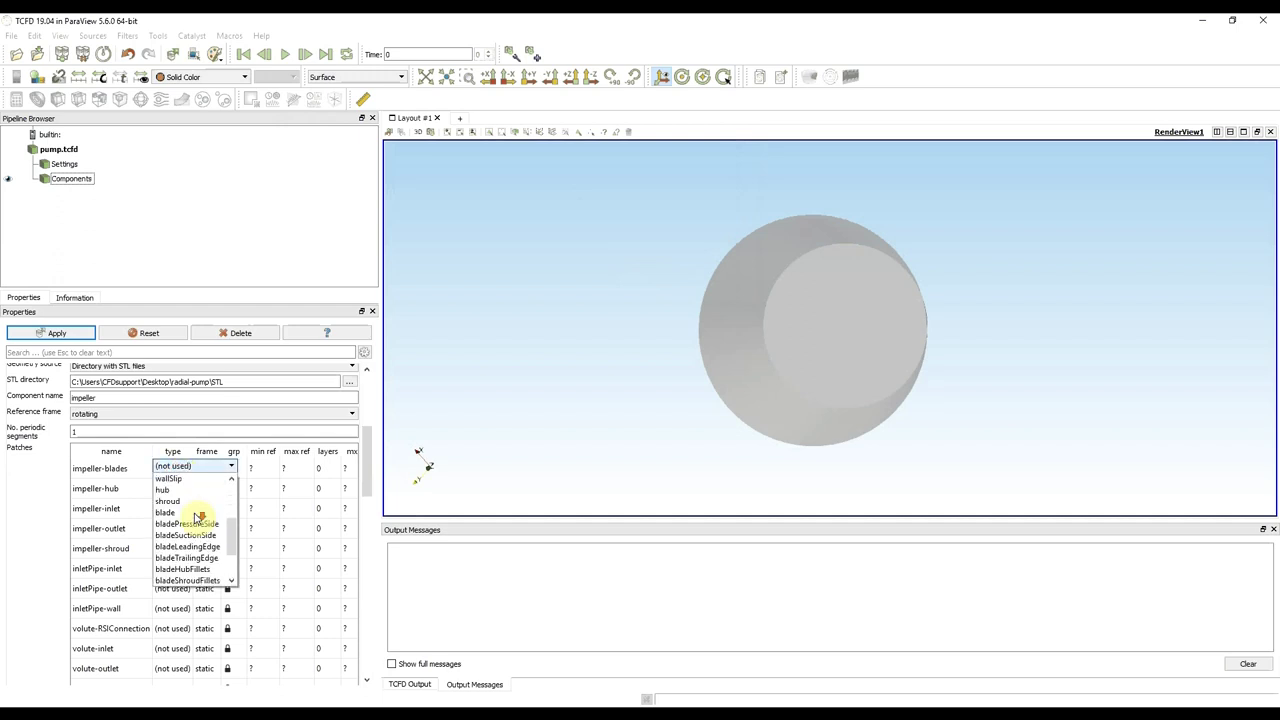
left_click(182, 511)
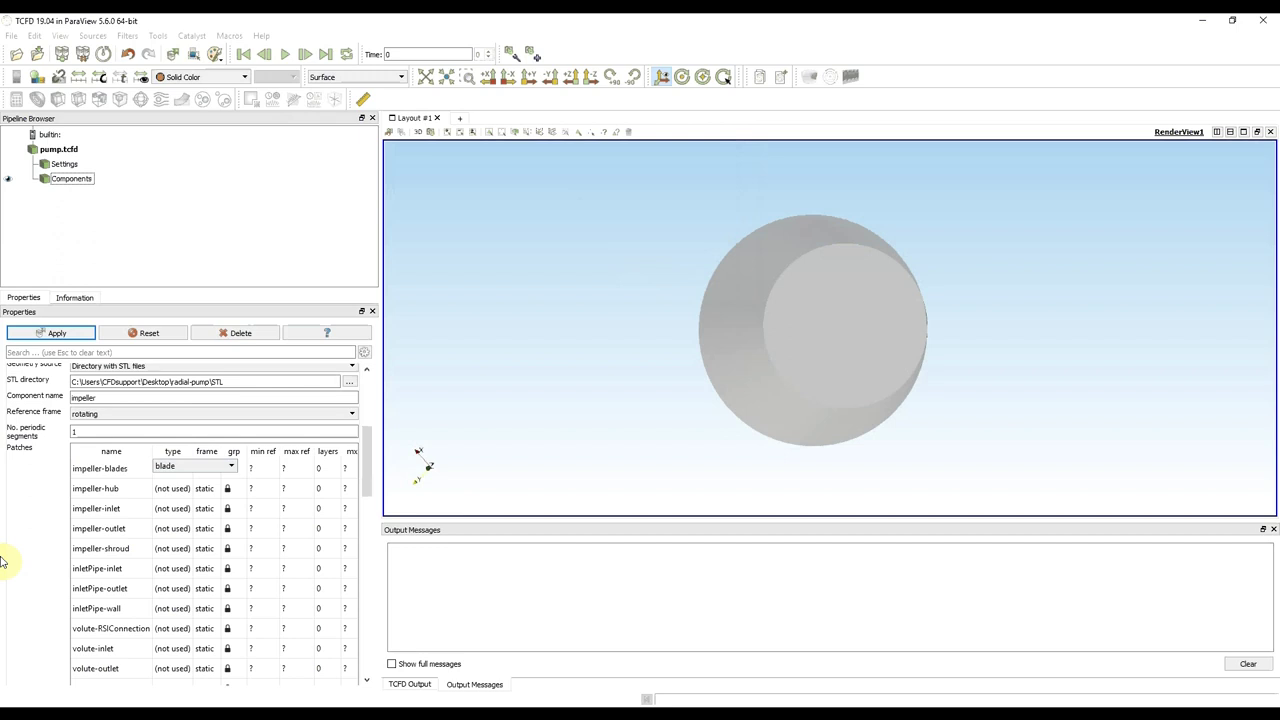
left_click(46, 523)
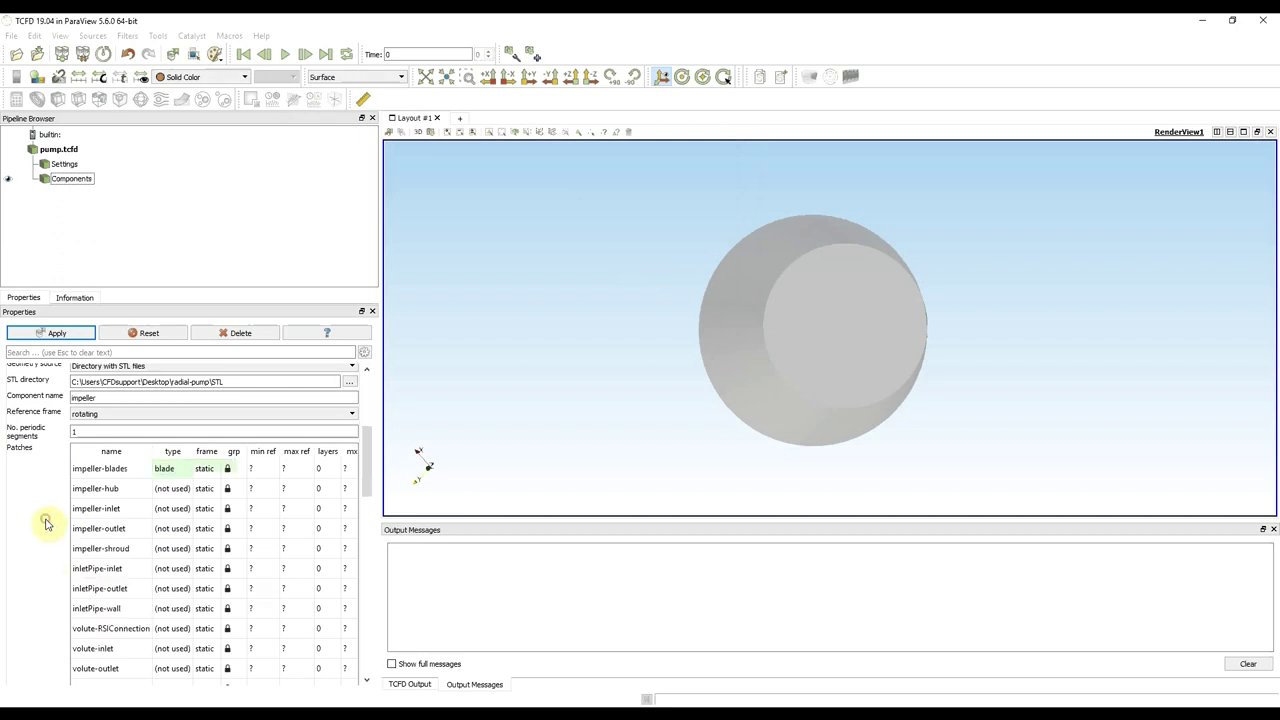
Assign the hub type to the impeller-hub patch of the impeller component.
left_click(178, 489)
scroll(186, 547, "down", 2)
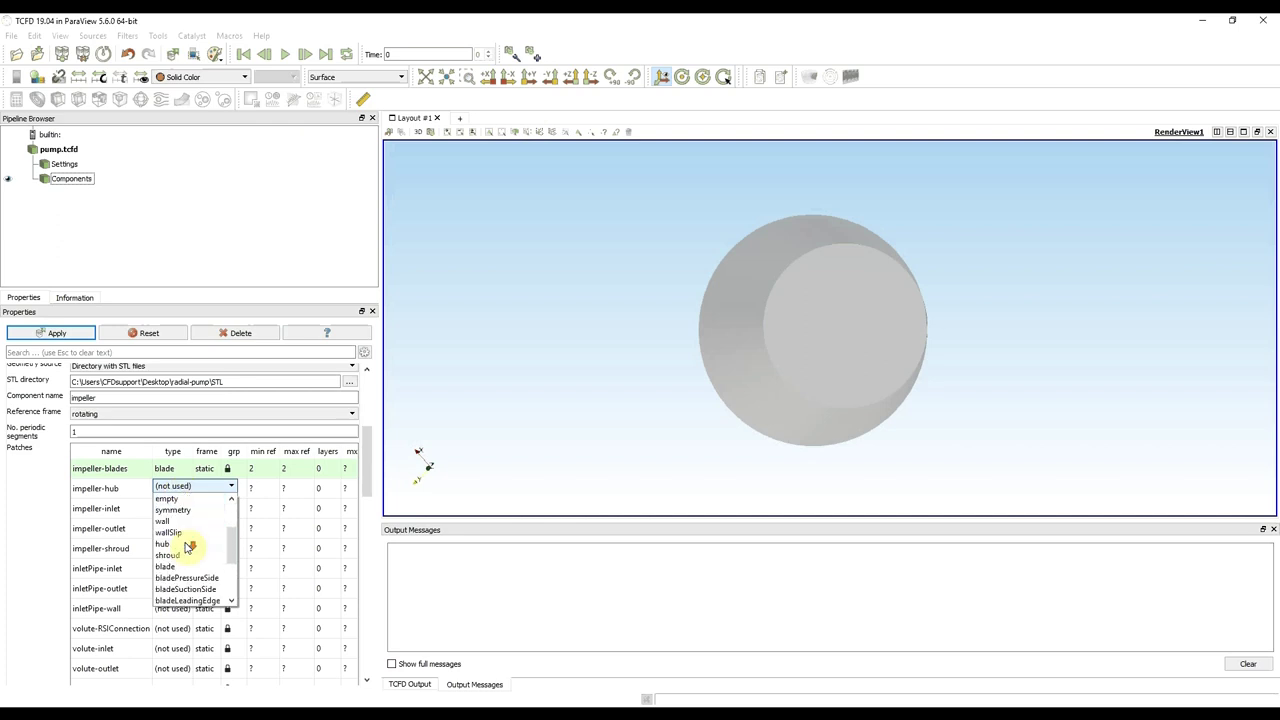
left_click(186, 546)
left_click(54, 519)
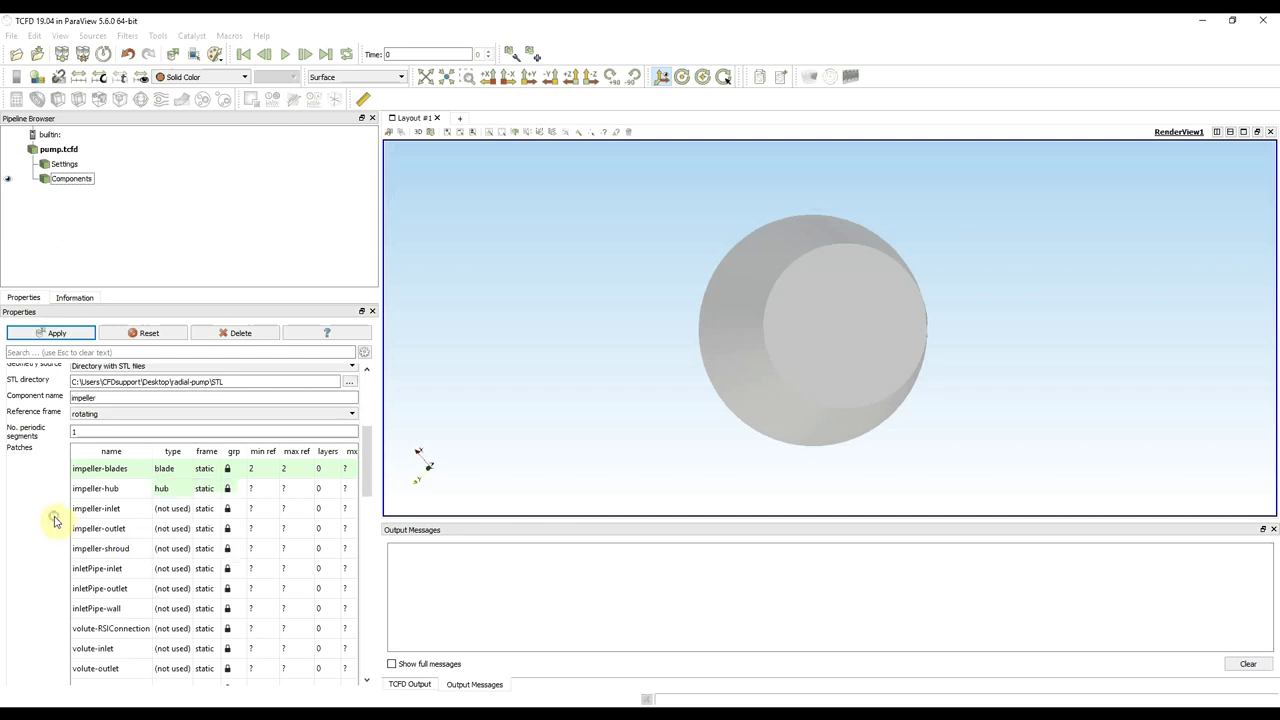
Assign the inletInterface type to the impeller-inlet patch of the impeller component.
left_click(172, 509)
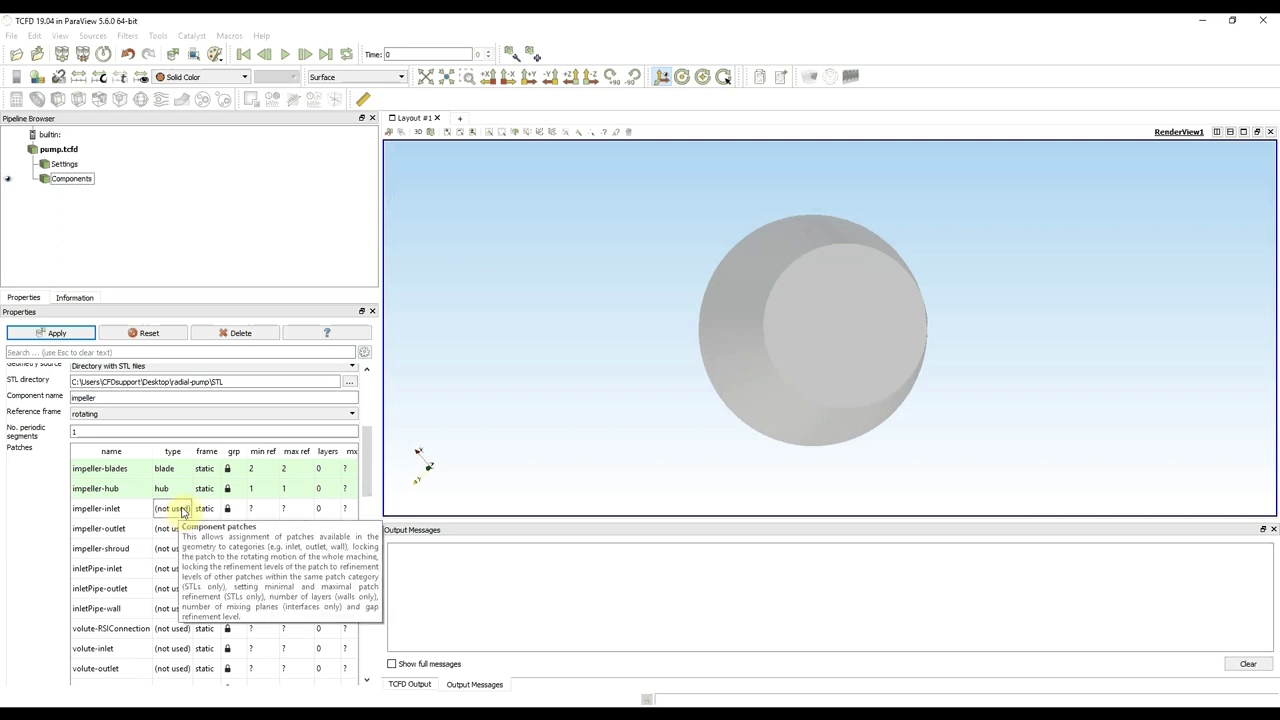
left_click(183, 511)
left_click(183, 509)
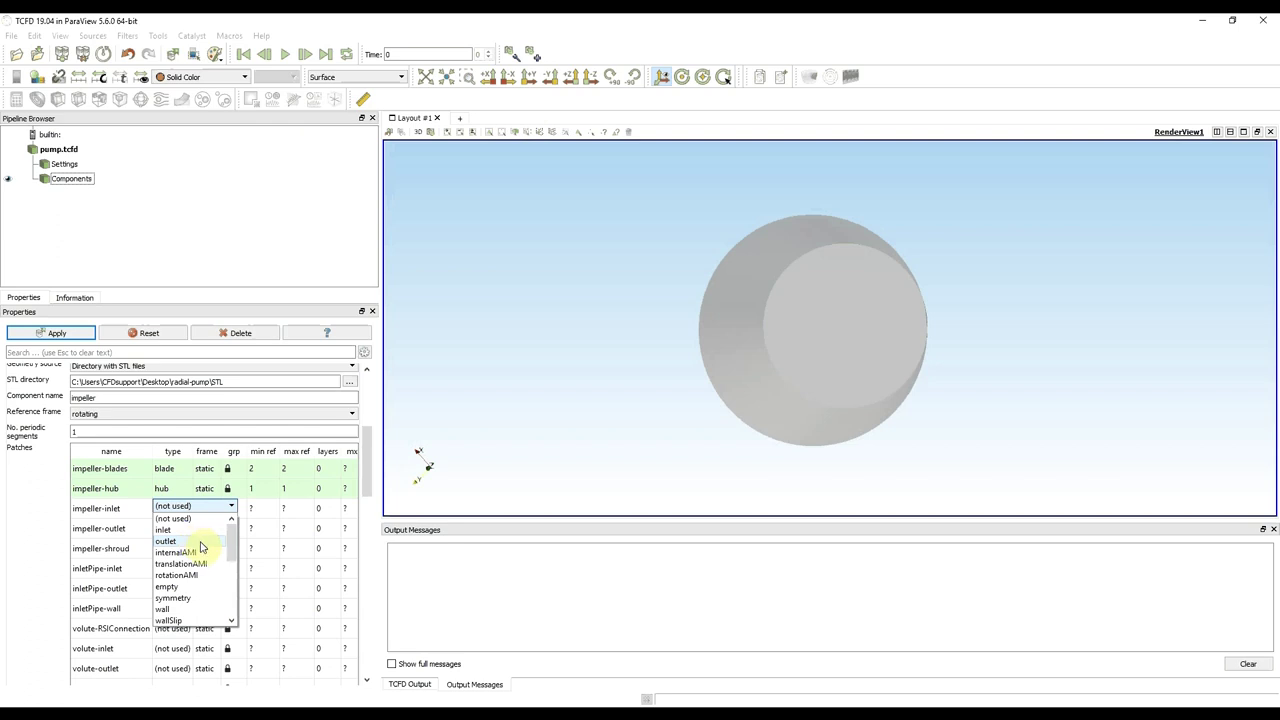
scroll(202, 550, "down", 5)
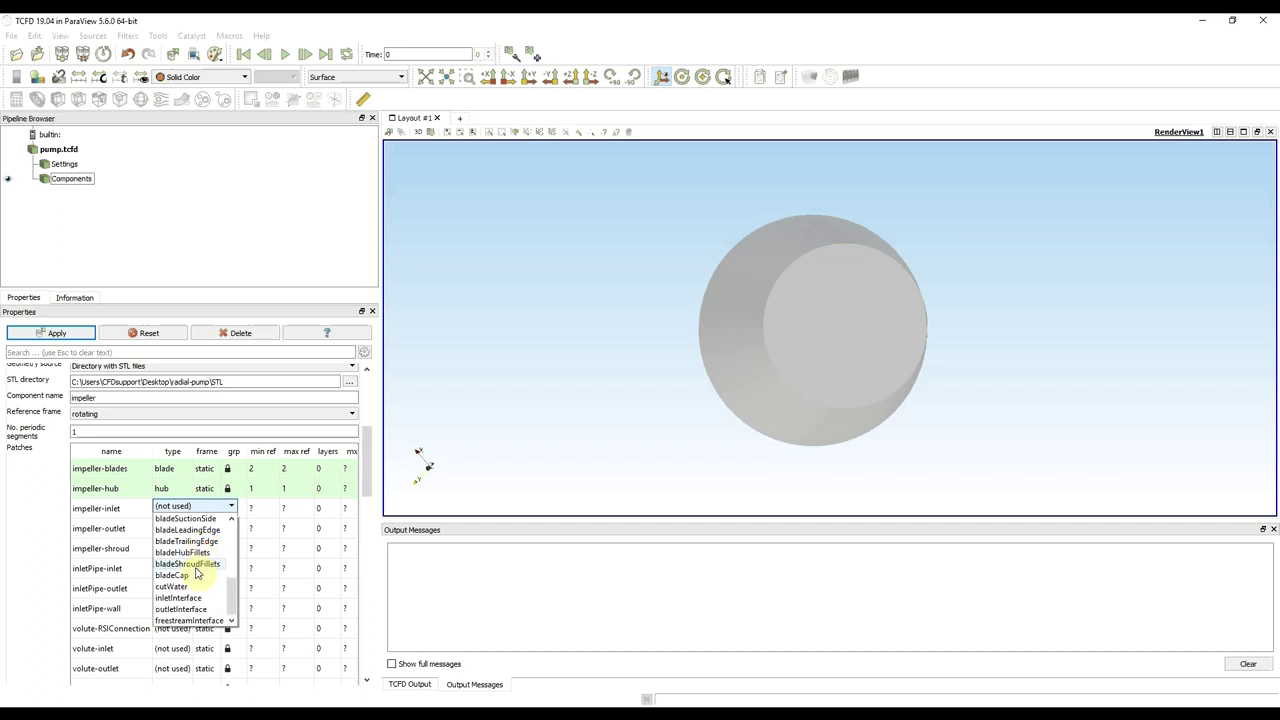
left_click(203, 598)
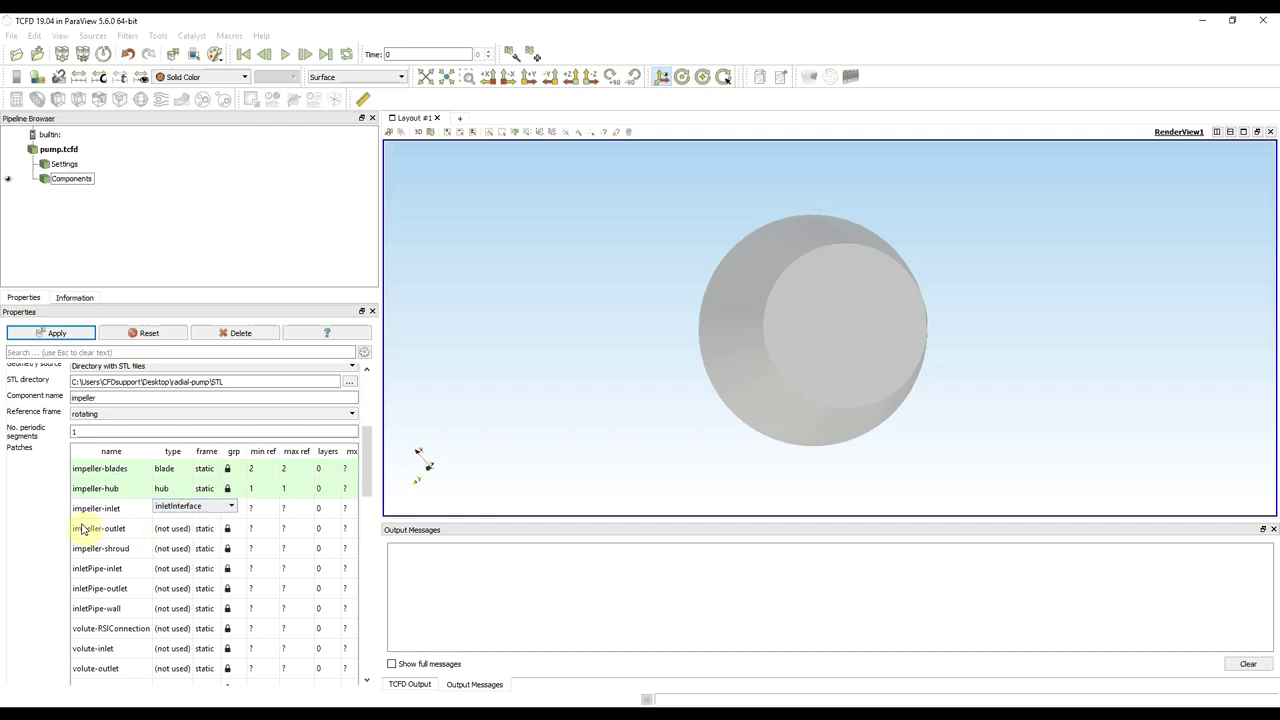
Connect the impeller-inlet interface to the pipe component and check the connection in the component layout diagram.
left_click(175, 510)
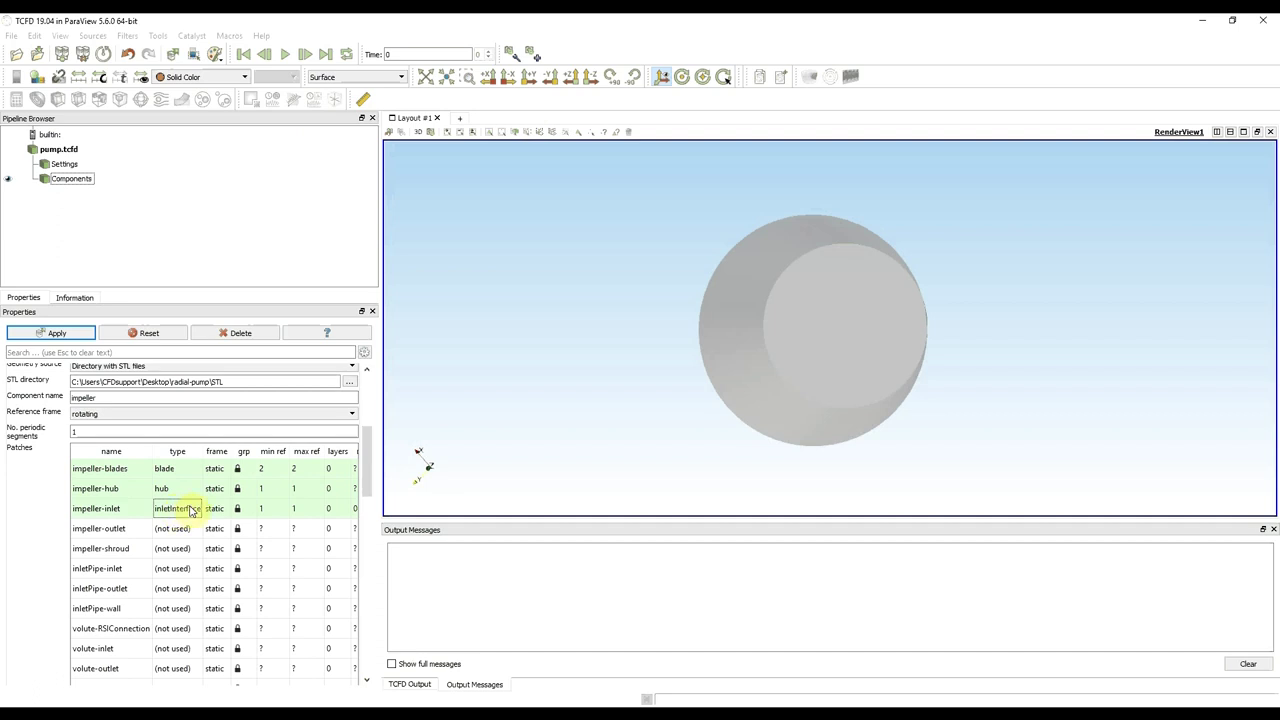
right_click(191, 510)
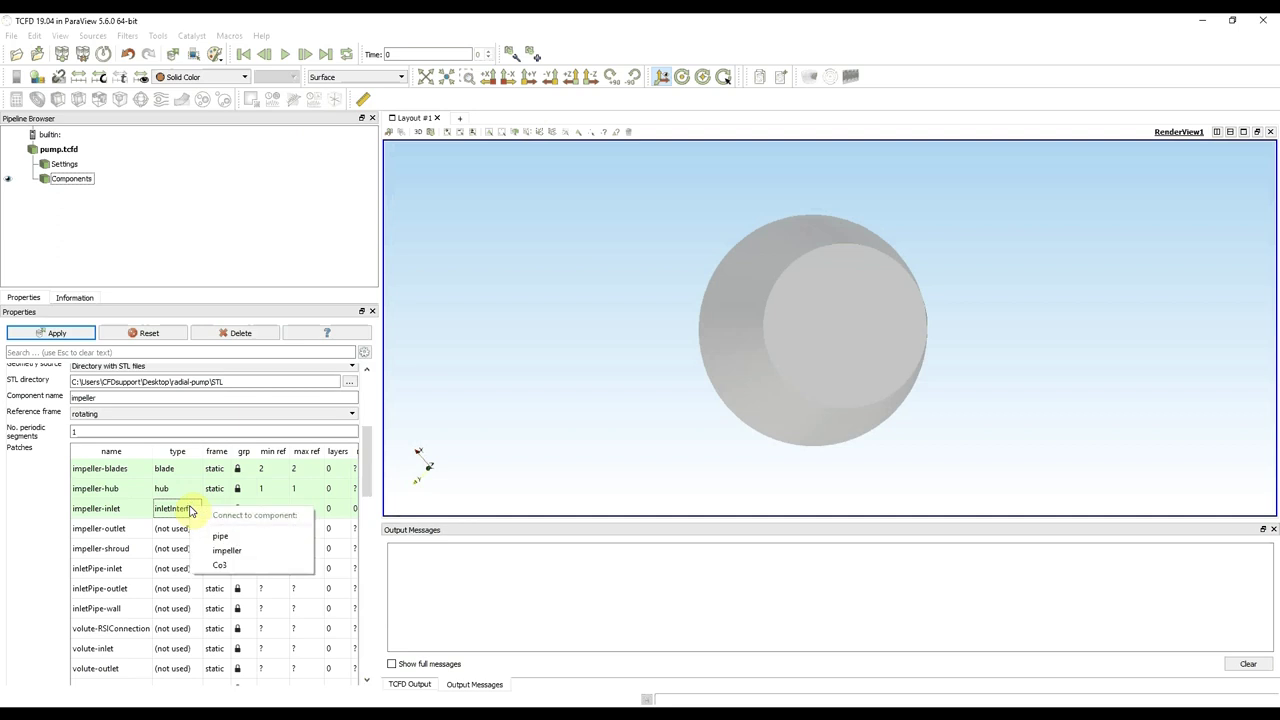
left_click(256, 537)
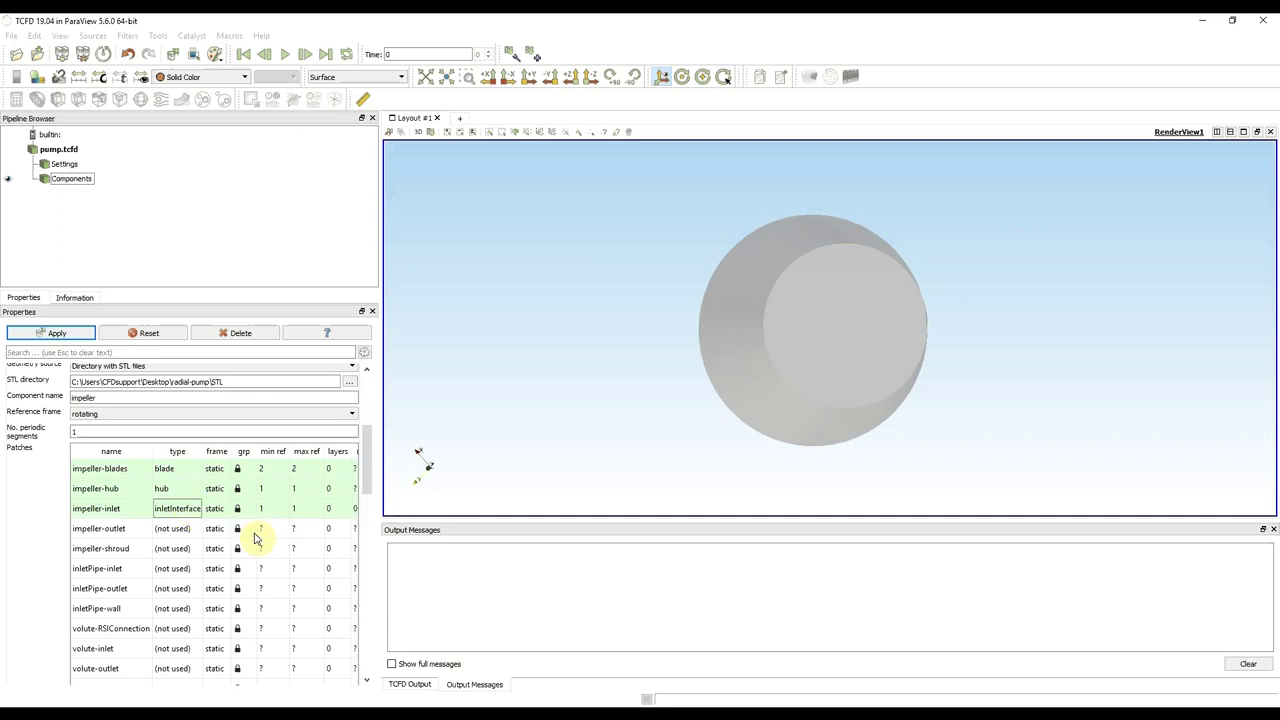
left_click_drag(363, 443, 366, 545)
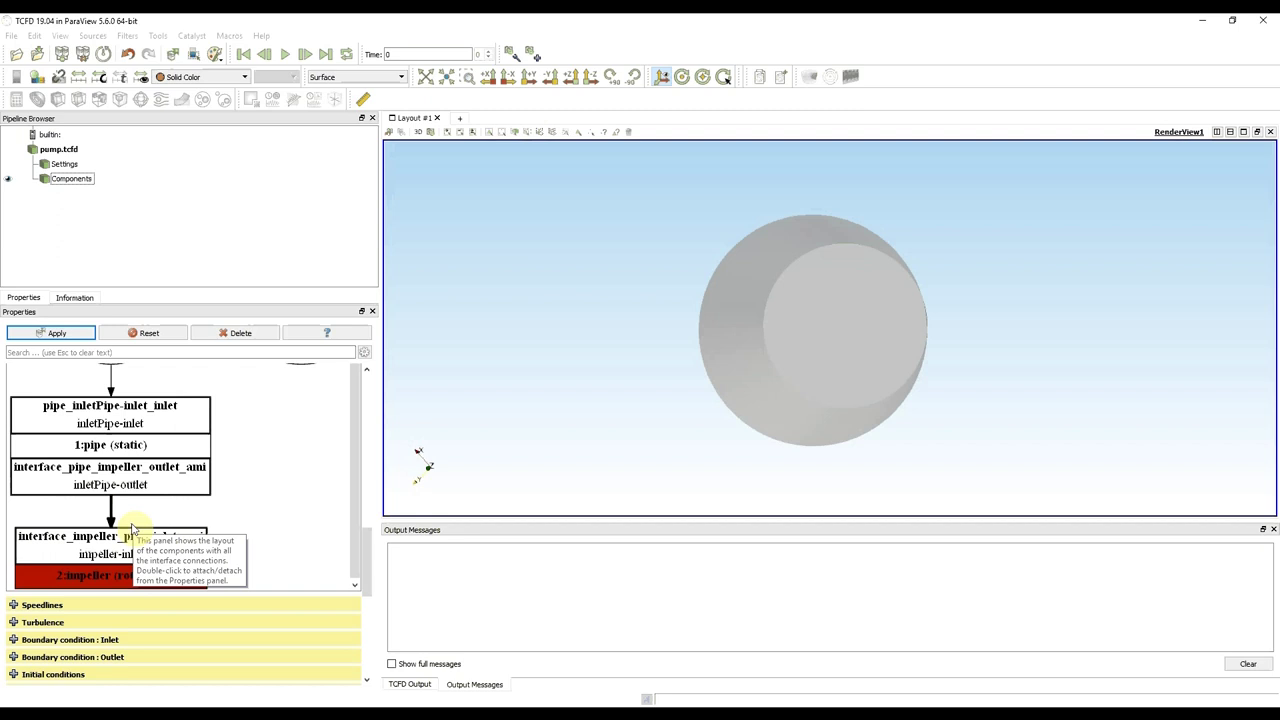
Assign the outletInterface type to the impeller-outlet patch of the impeller component.
left_click_drag(371, 563, 370, 476)
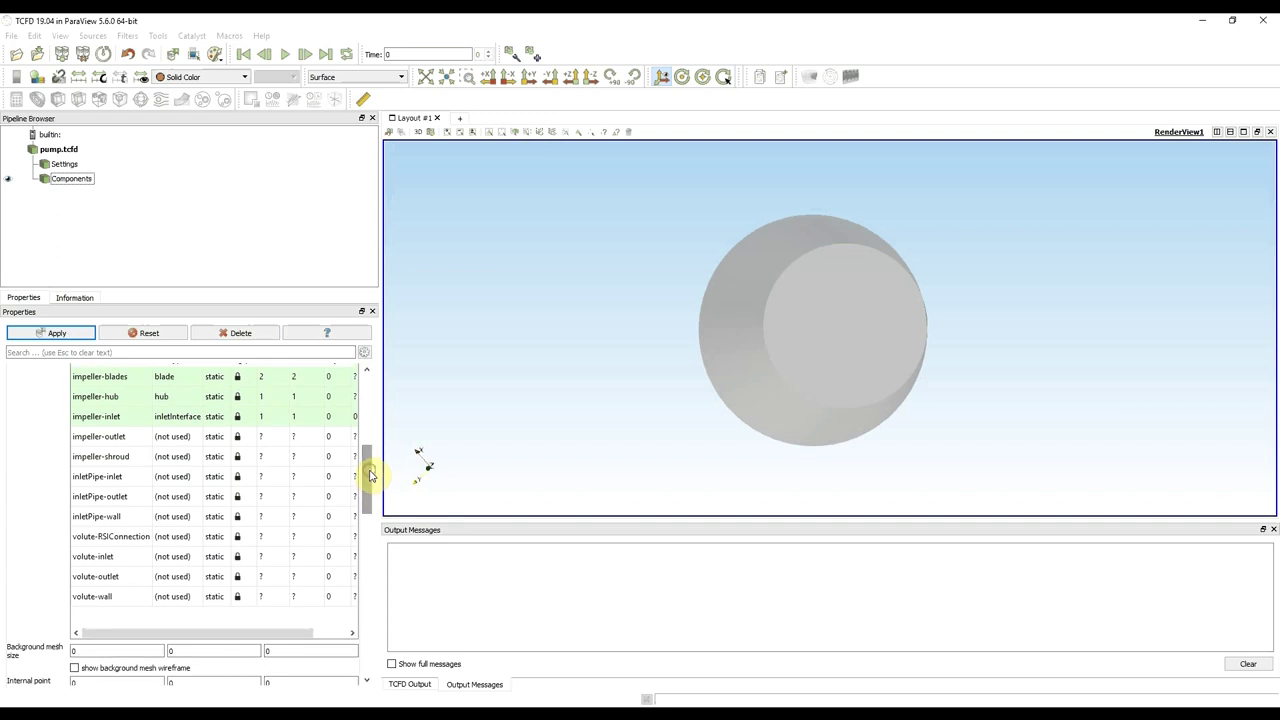
double_click(186, 437)
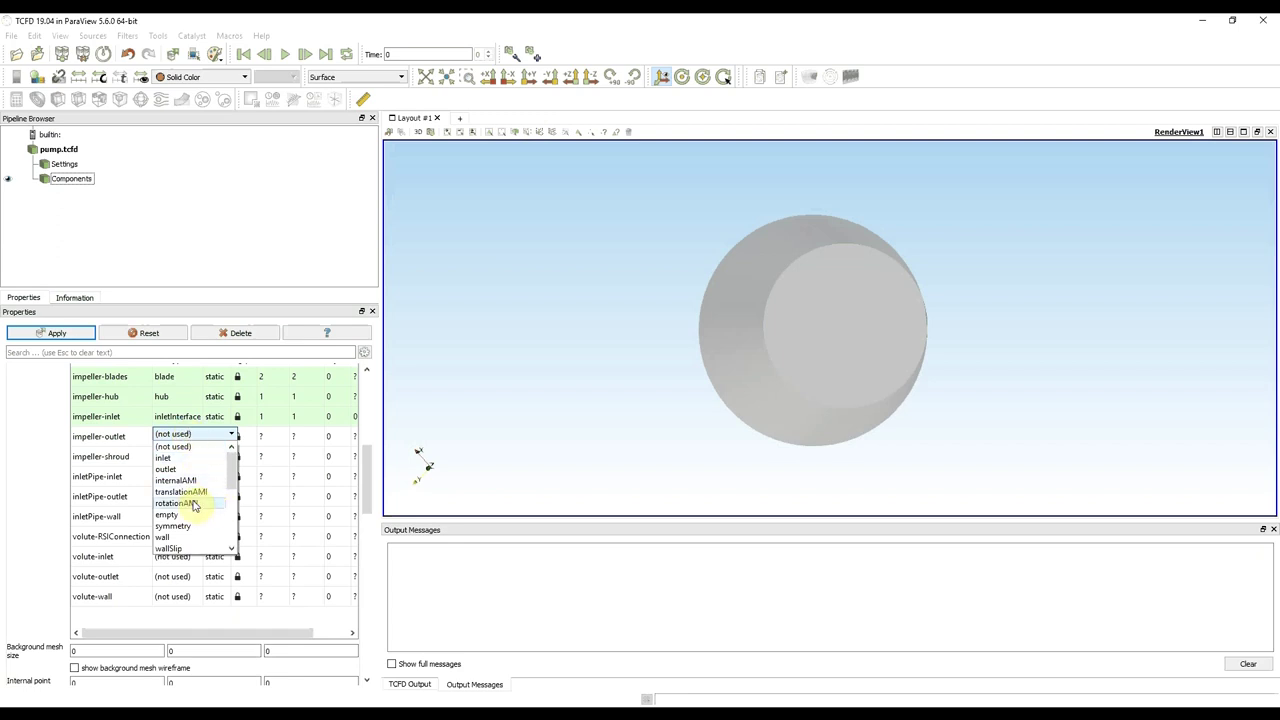
scroll(195, 505, "down", 5)
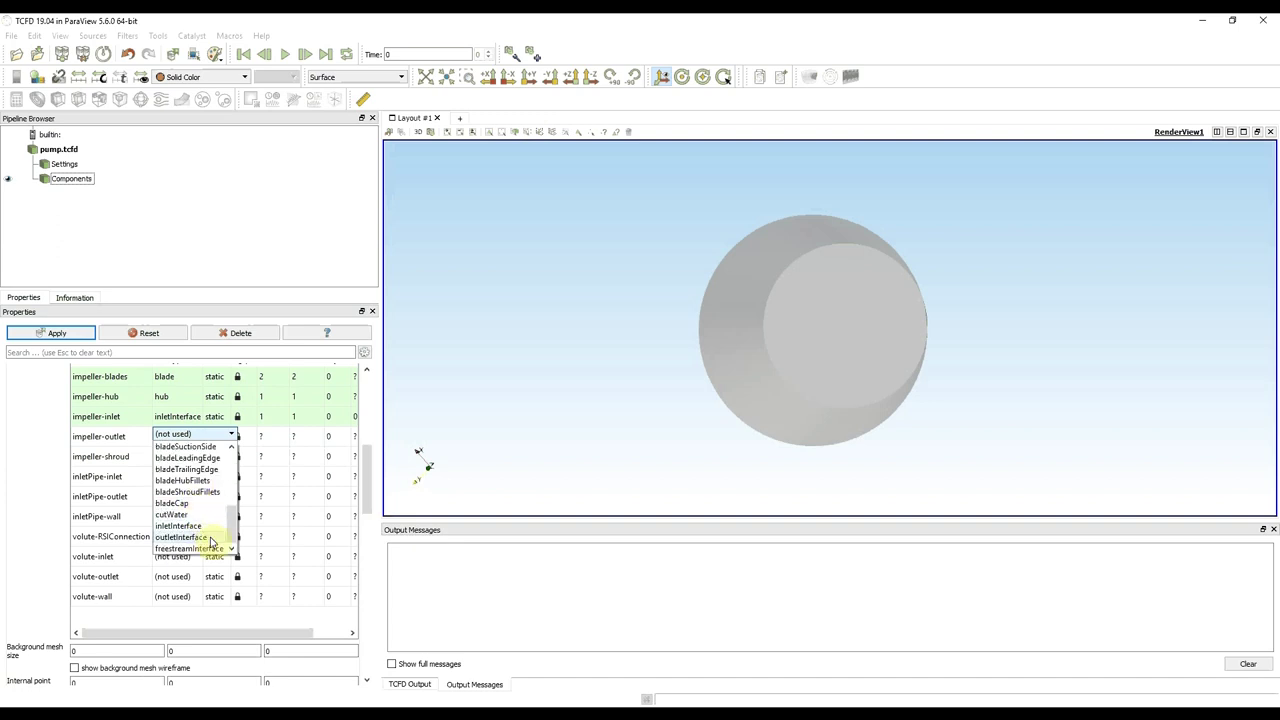
left_click(211, 539)
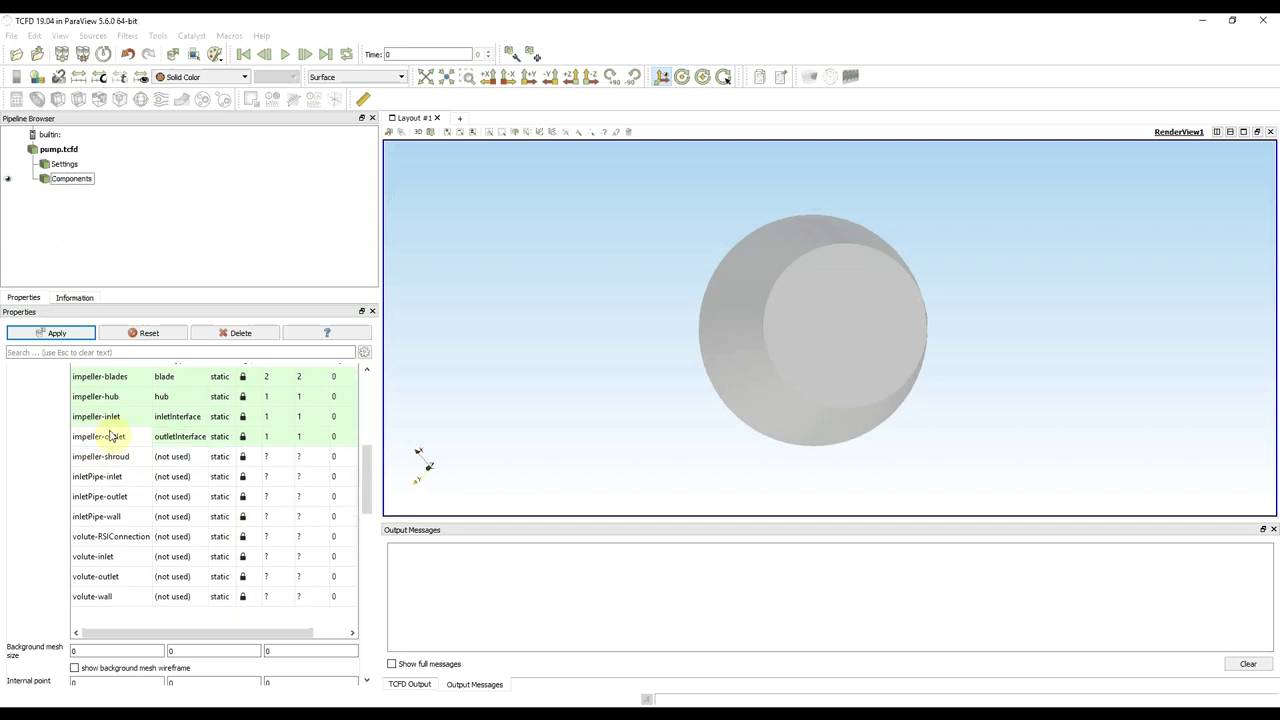
Connect the impeller-outlet interface to the third component, Co3, and check the link in the component layout diagram.
left_click(186, 438)
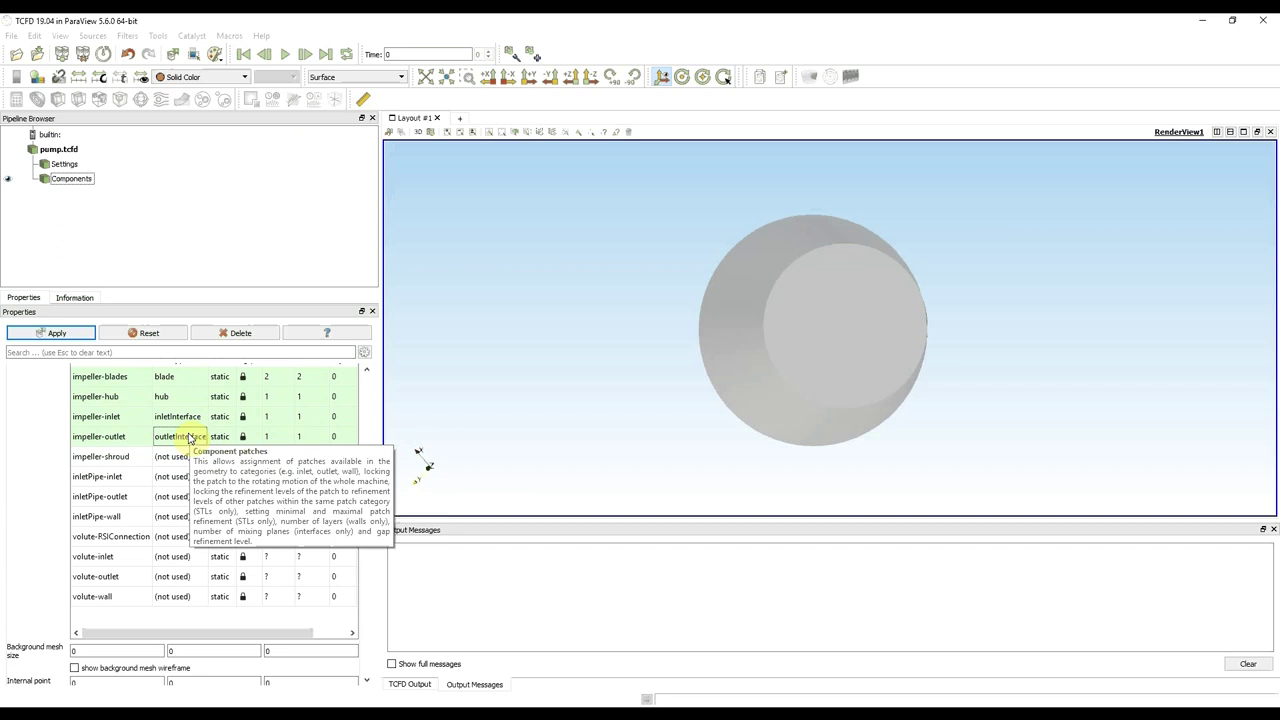
right_click(188, 438)
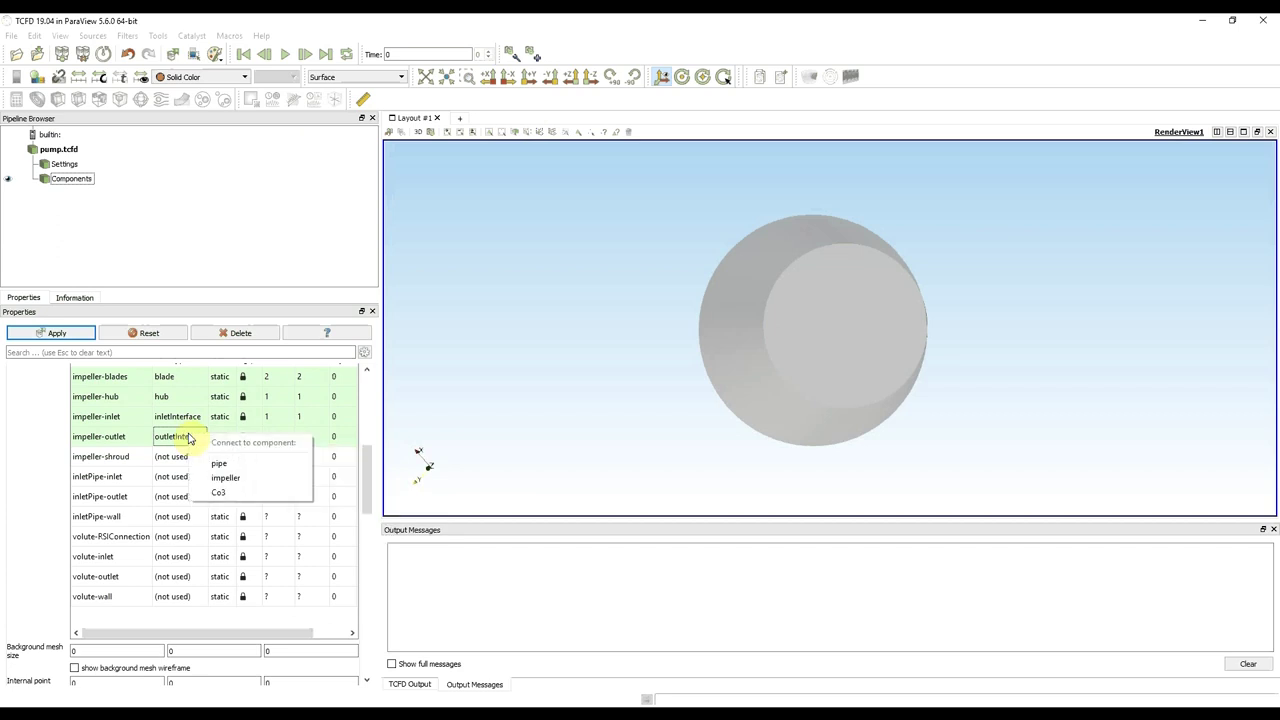
left_click(250, 495)
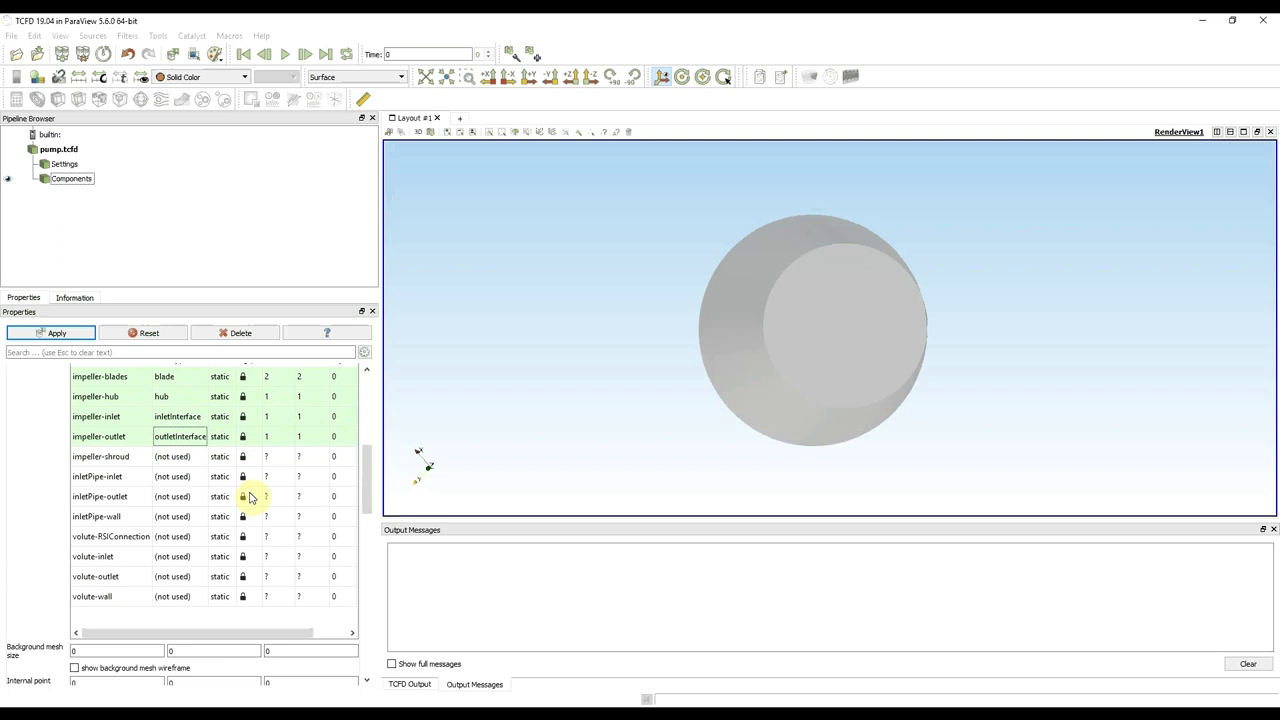
left_click_drag(366, 455, 366, 543)
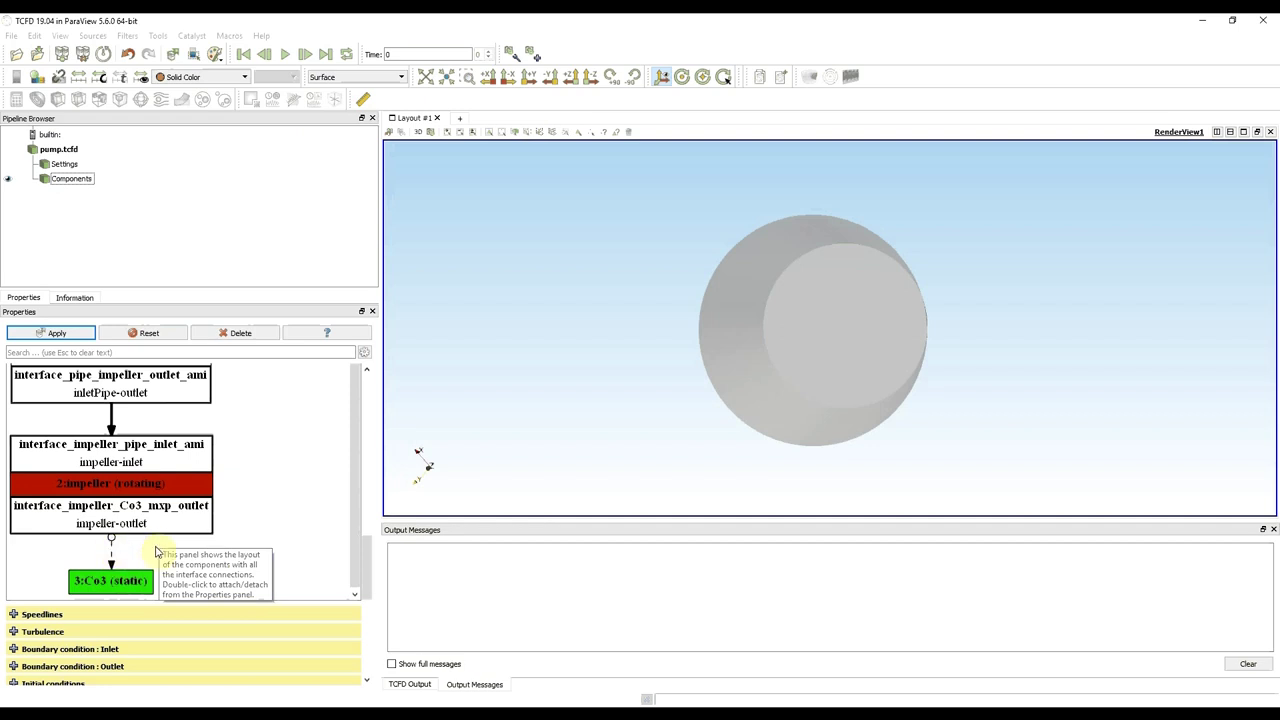
Assign the shroud type to the impeller-shroud patch of the impeller component.
left_click_drag(366, 560, 371, 466)
left_click(180, 485)
left_click(182, 484)
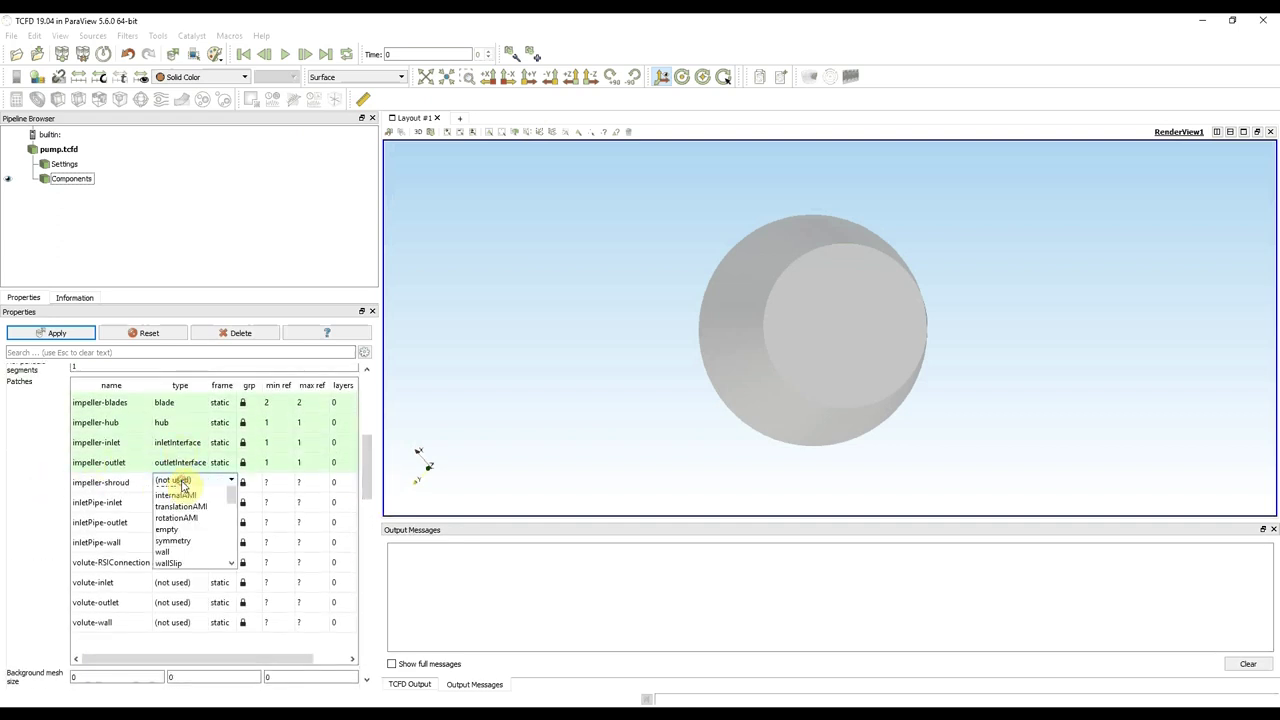
left_click(183, 549)
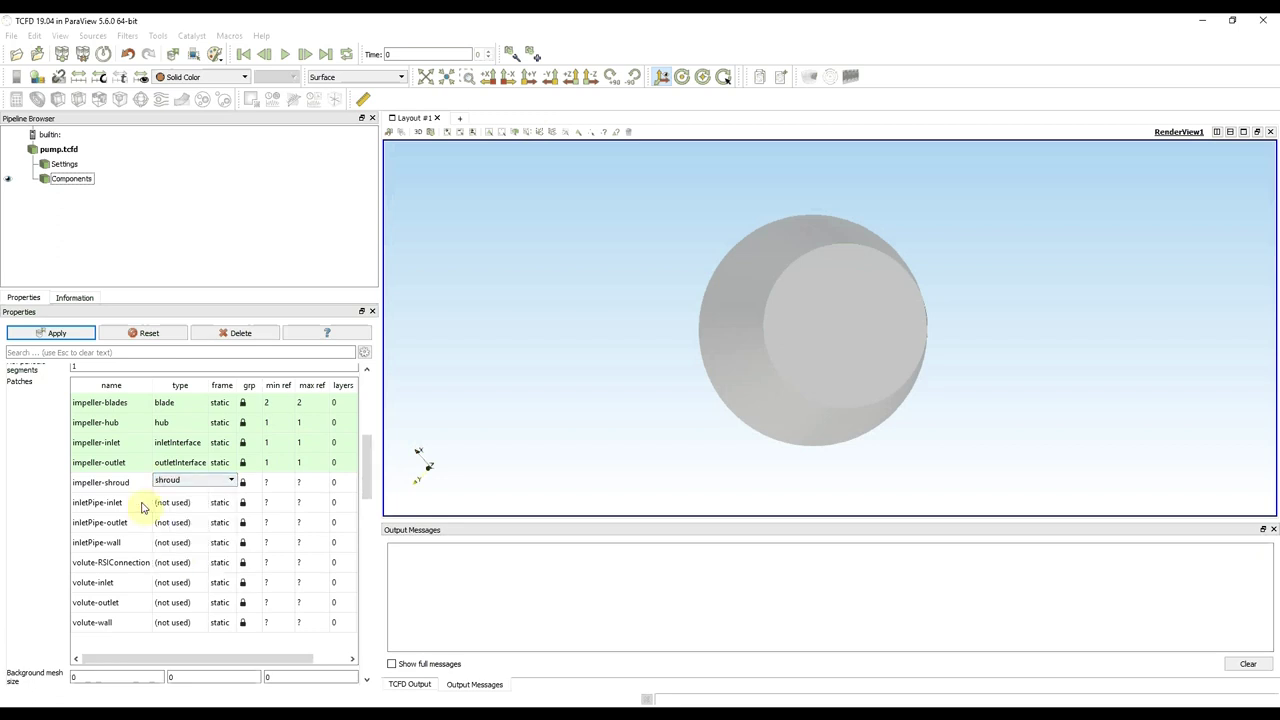
left_click(61, 475)
left_click(124, 464)
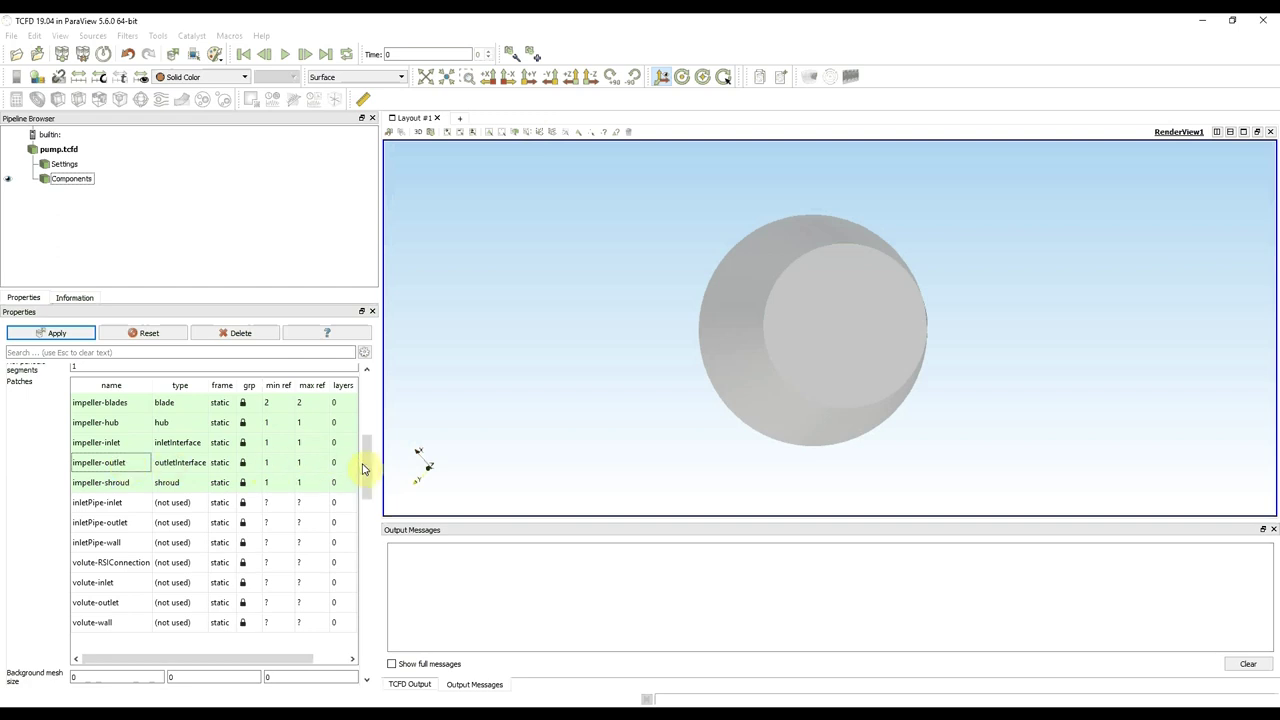
Apply the impeller component's patch settings and inspect the impeller attached to the pipe from the side.
scroll(367, 462, "down", 1)
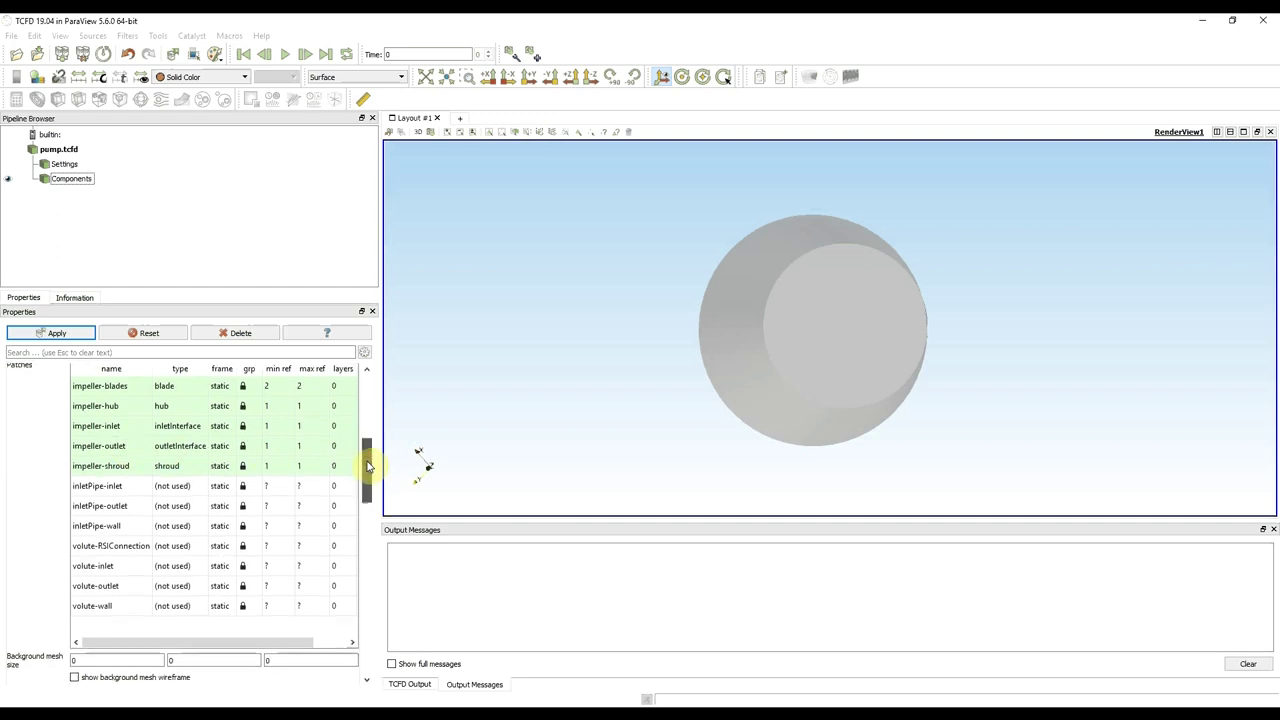
left_click(48, 333)
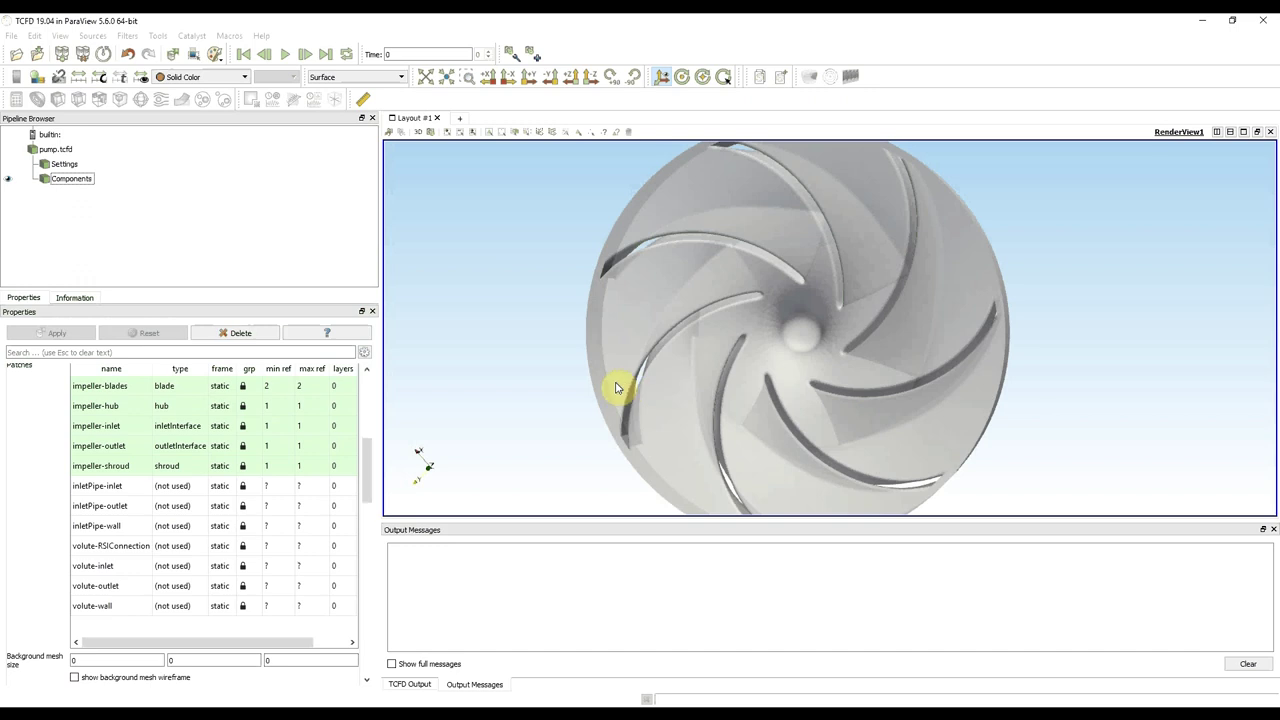
left_click_drag(638, 390, 884, 382)
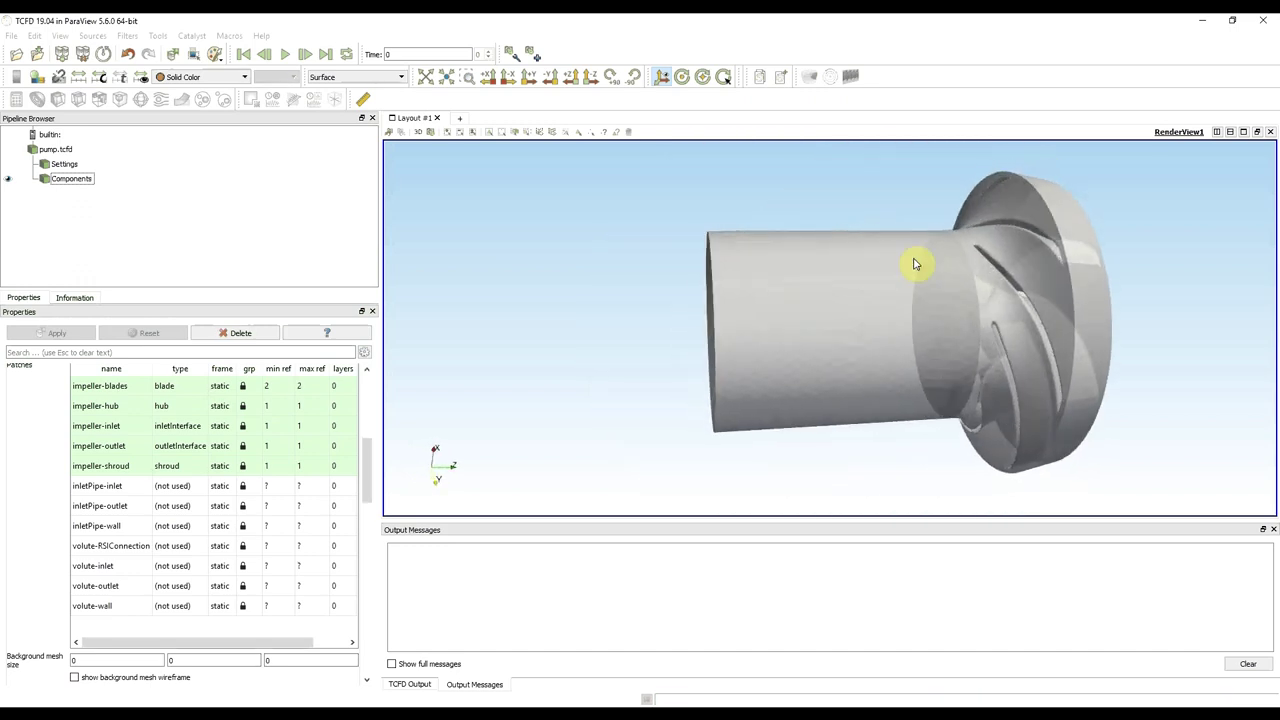
left_click_drag(951, 340, 803, 344)
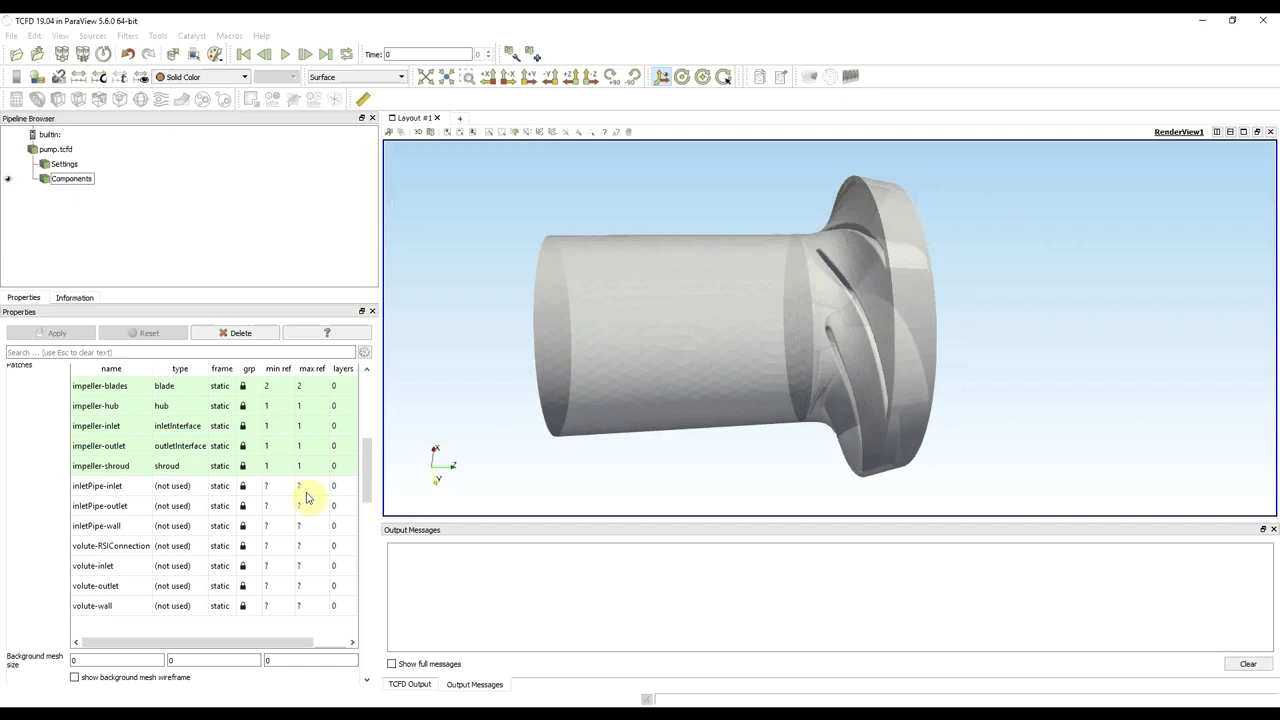
Show the impeller's background mesh wireframe, set the background mesh size to 10, 10, 10, and inspect the grid.
left_click(74, 678)
left_click(87, 658)
double_click(87, 658)
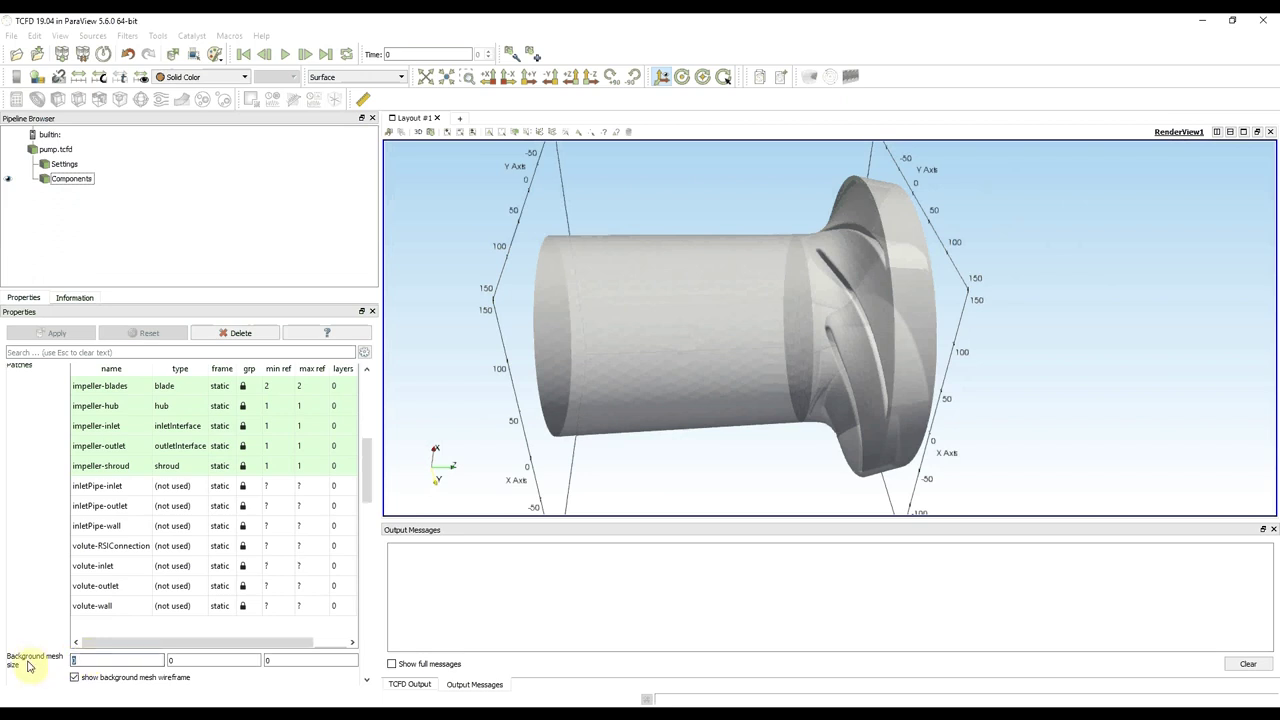
type("10")
key("Tab")
type("10")
key("Tab")
type("10")
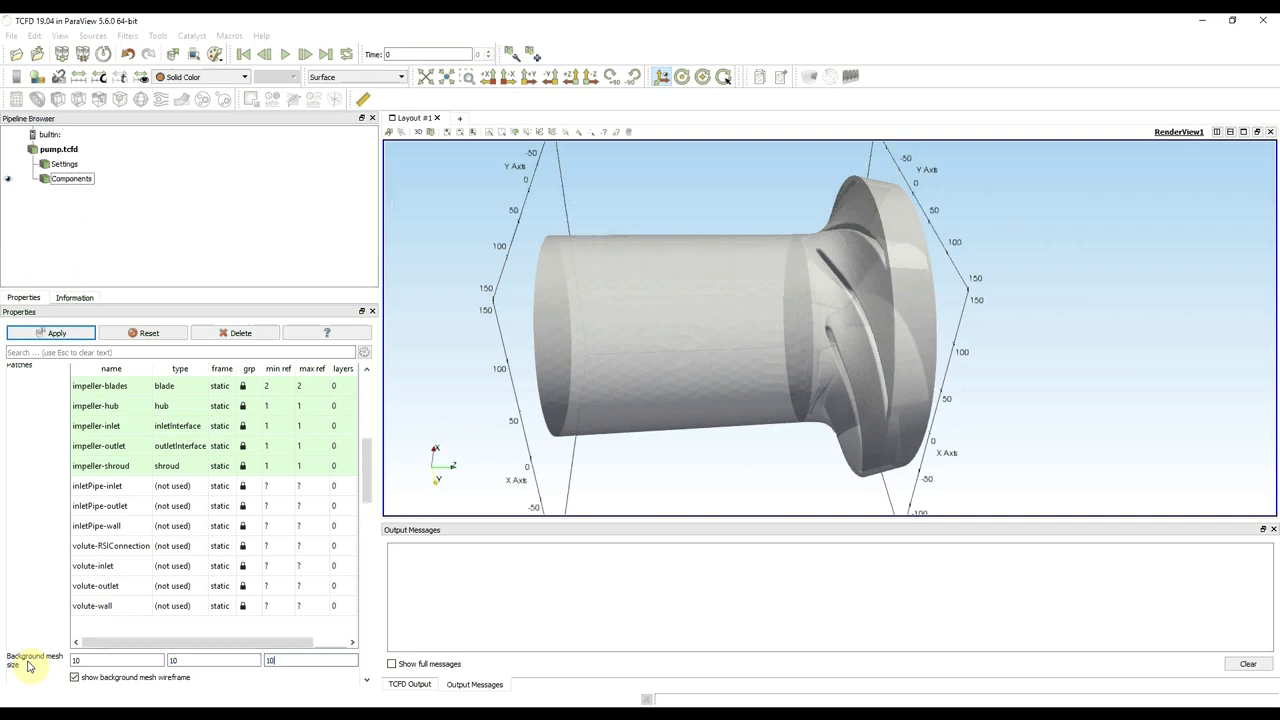
key("Return")
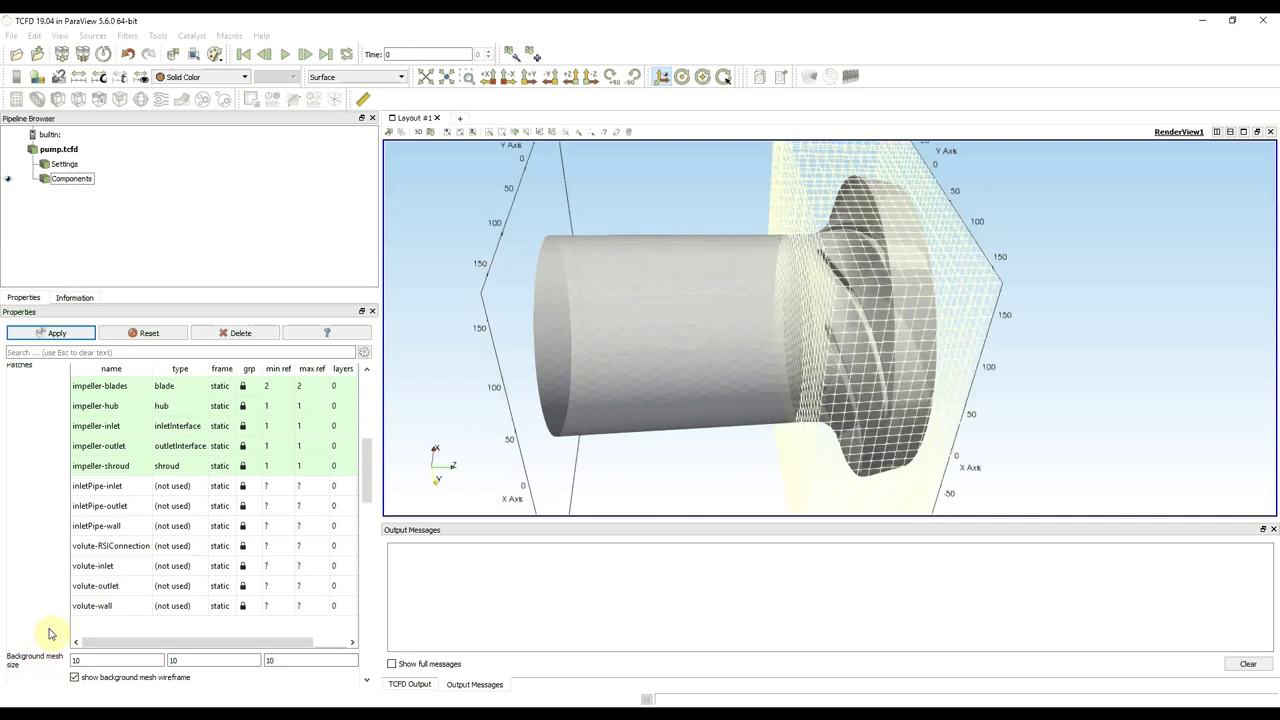
left_click_drag(716, 414, 693, 383)
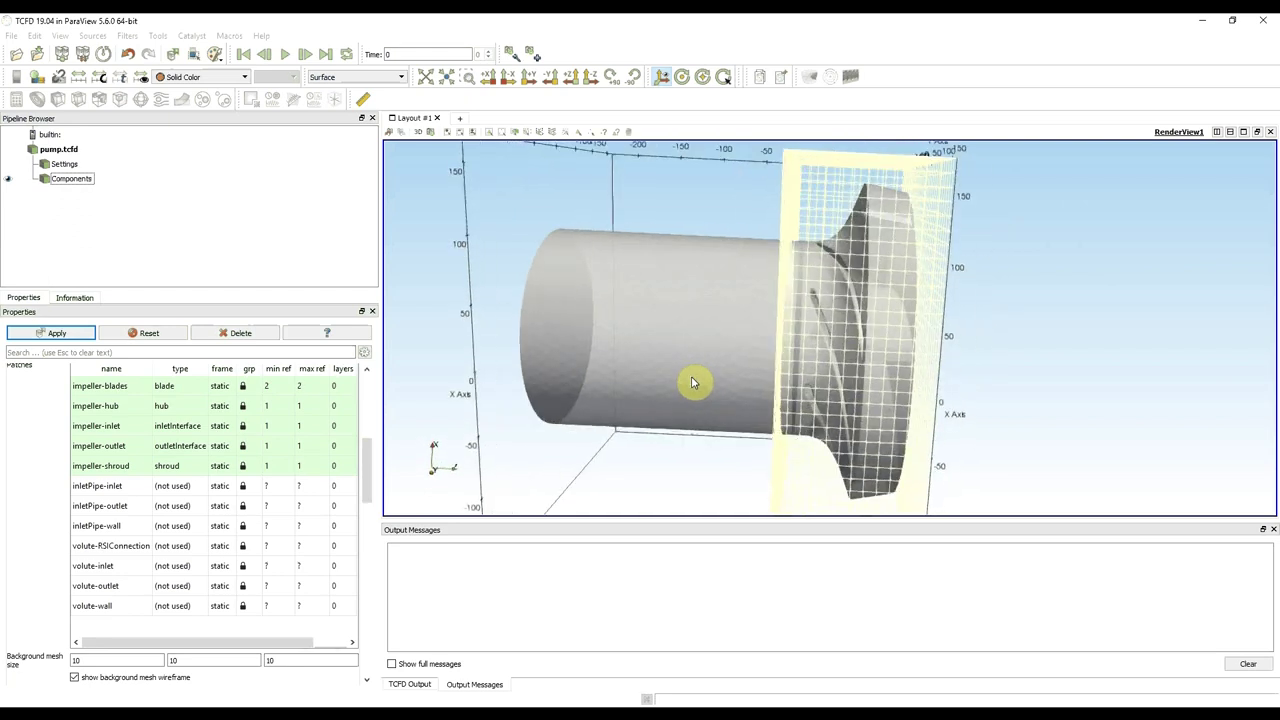
left_click_drag(693, 383, 618, 297)
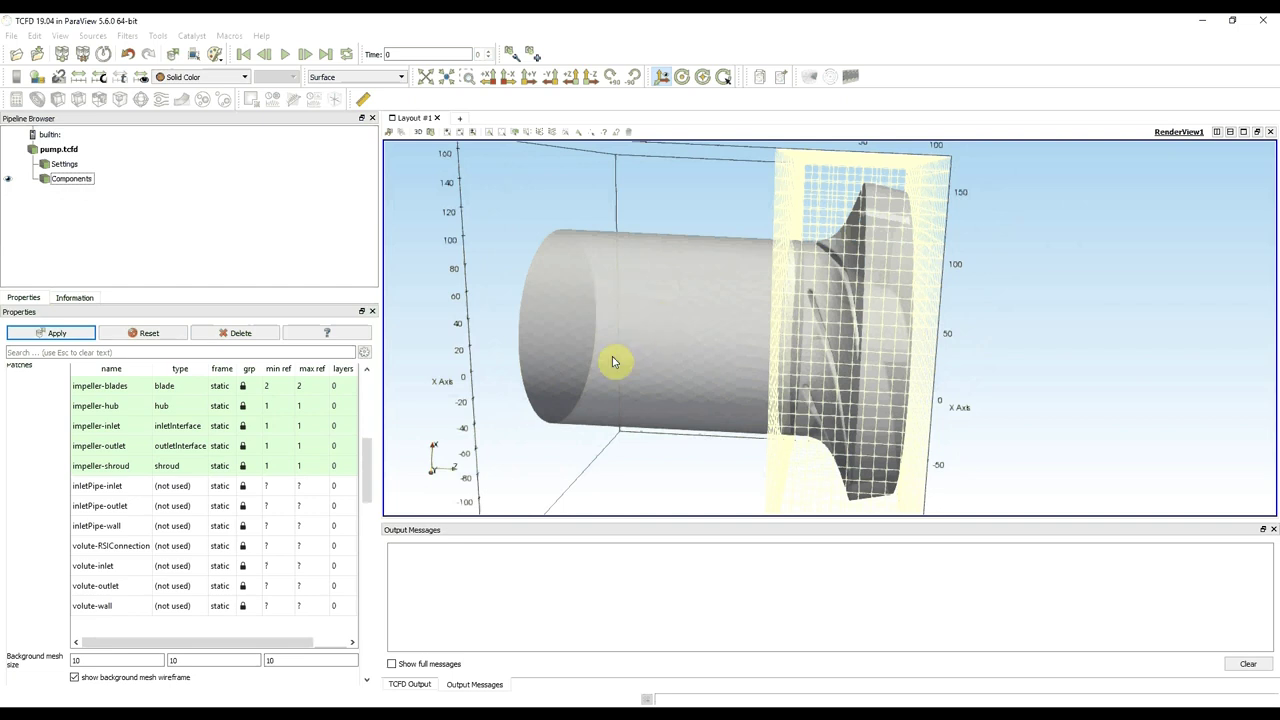
mouse_move(606, 371)
left_mouse_down()
mouse_move(643, 377)
mouse_move(624, 374)
left_mouse_up()
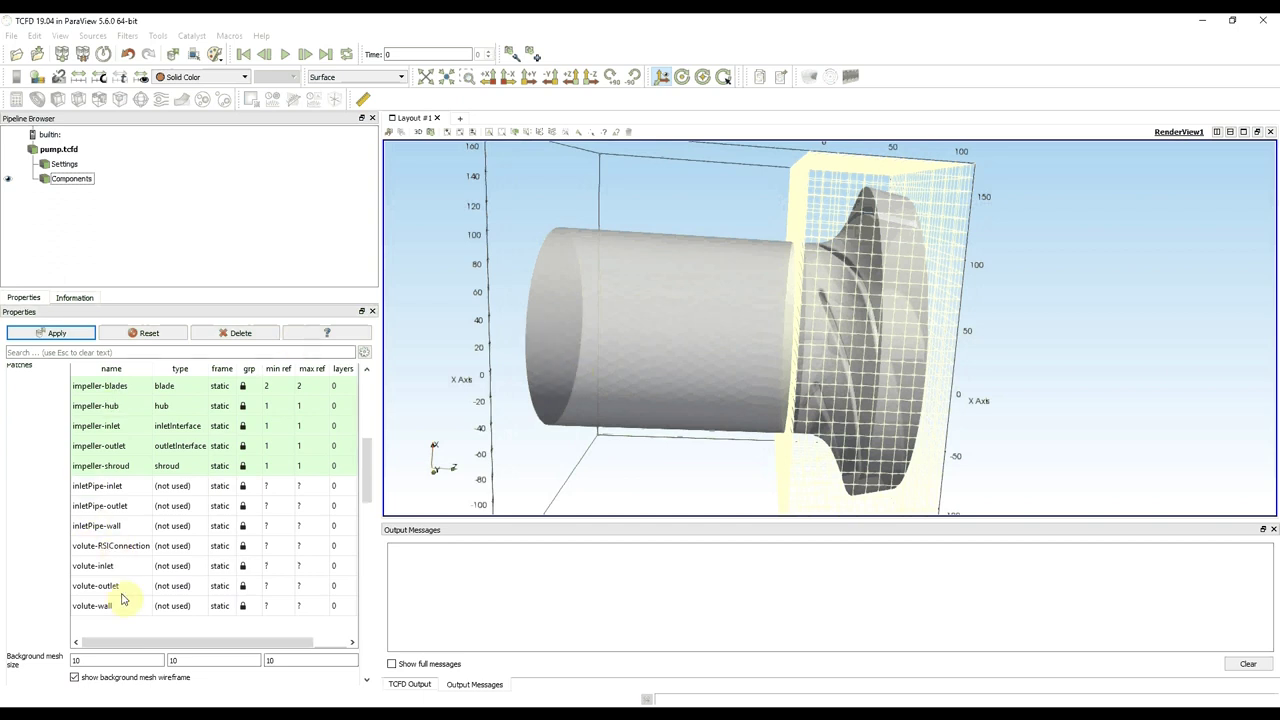
Refine the impeller's background mesh size to 6, 6, 6 and examine the grid around the blades.
left_click(94, 660)
left_click_drag(41, 660, 5, 665)
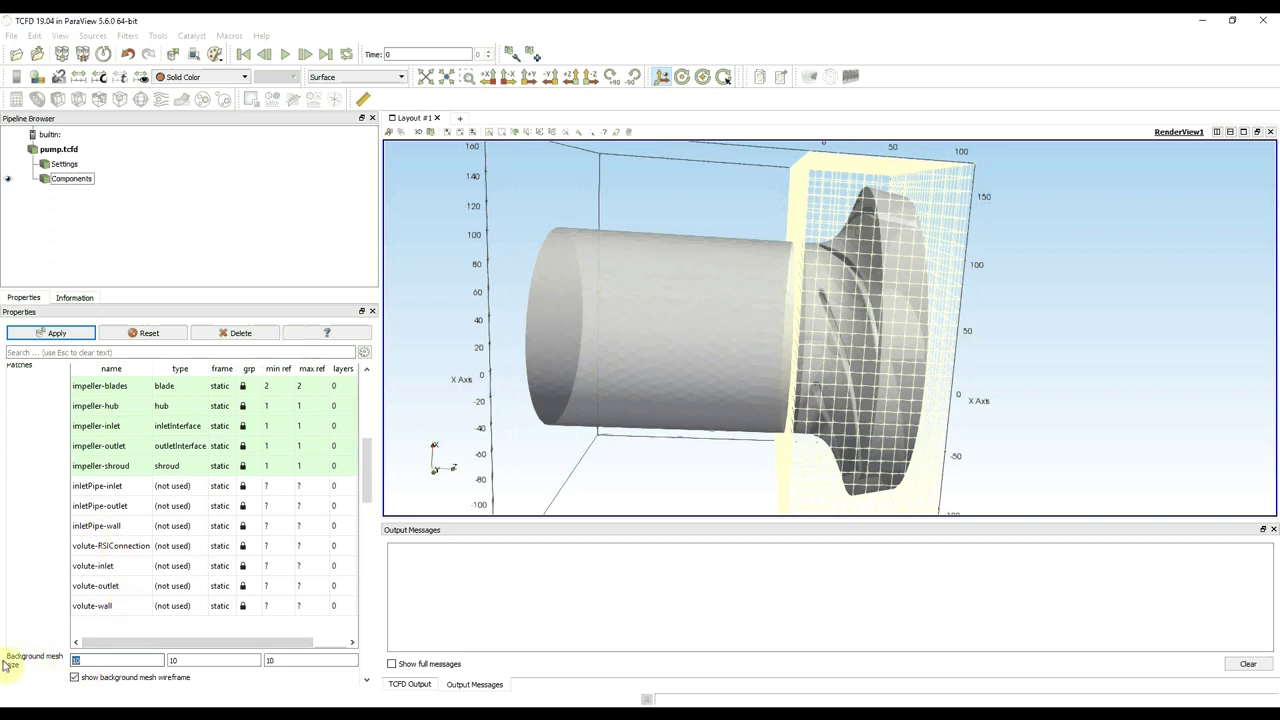
type("6")
key("Tab")
type("6")
key("Tab")
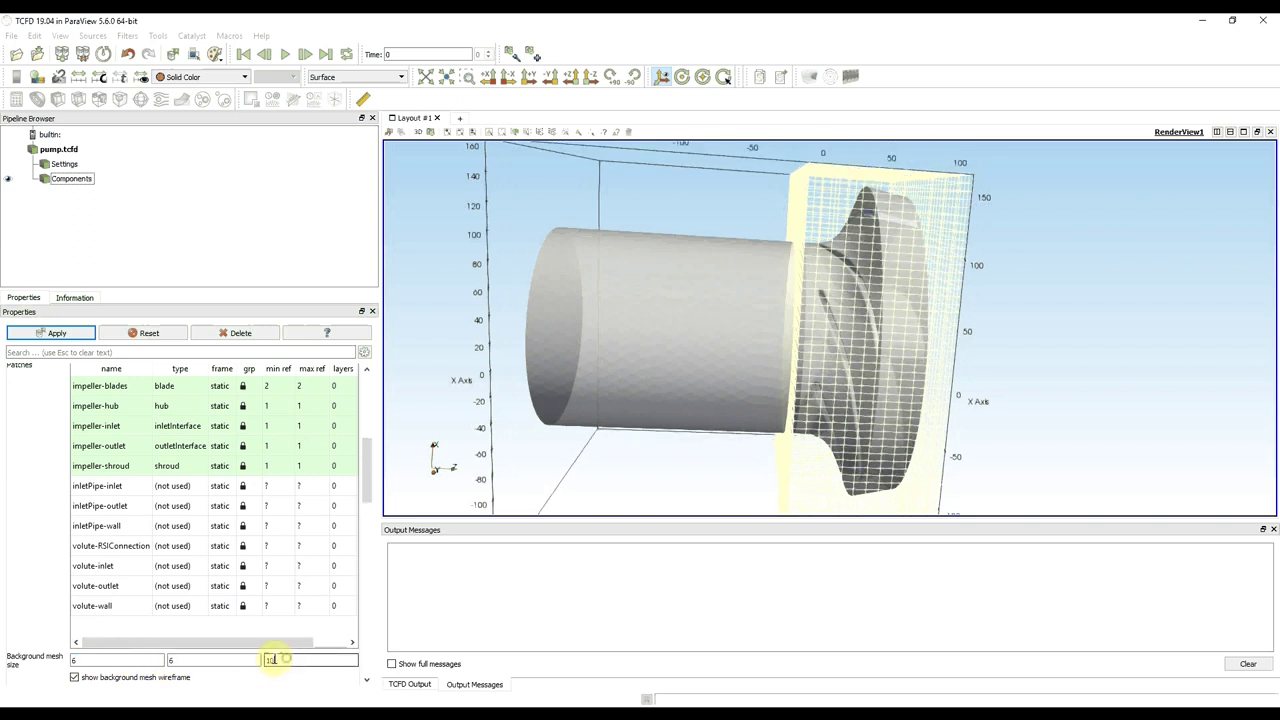
type("6")
left_click(226, 660)
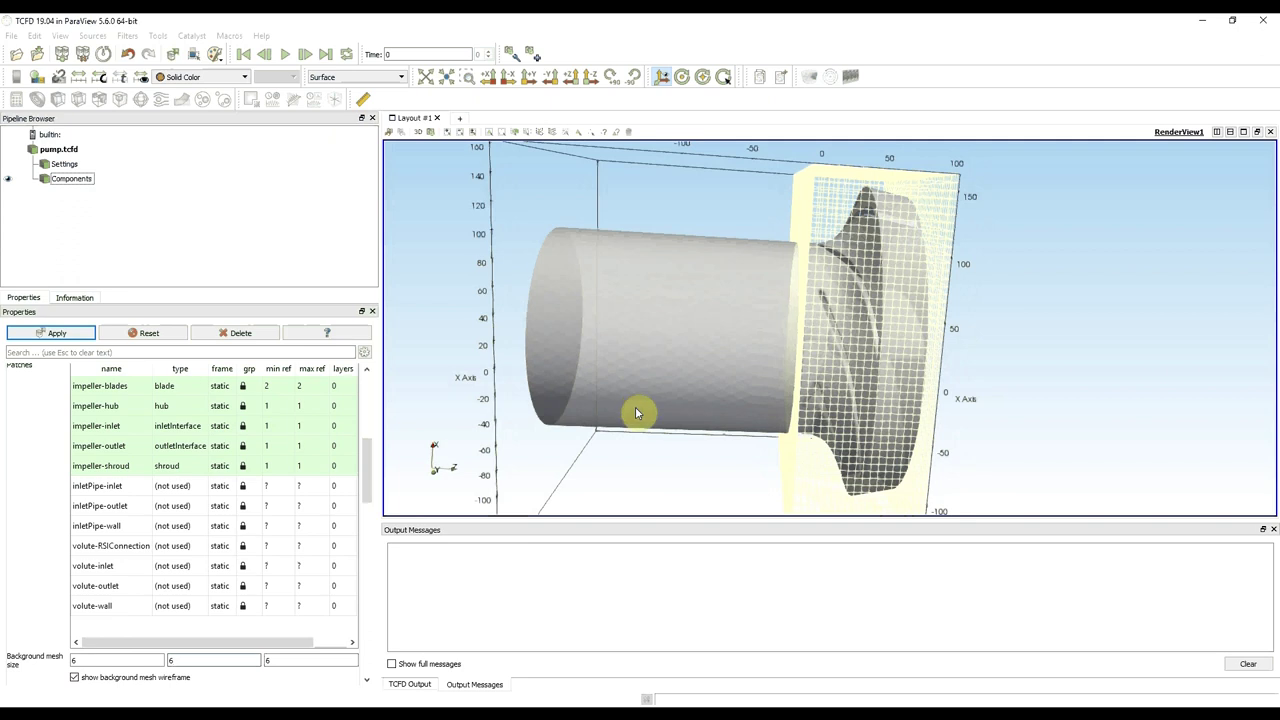
left_click_drag(755, 382, 834, 394)
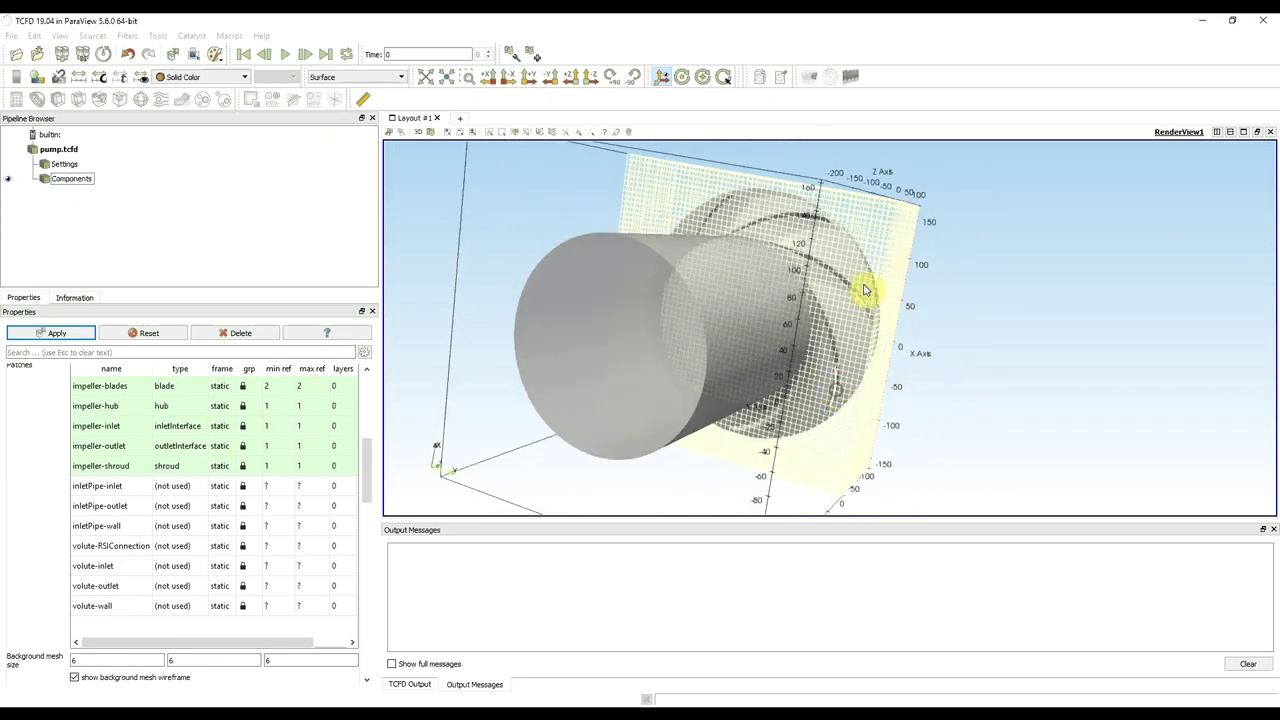
left_click_drag(843, 205, 847, 237)
right_click_drag(847, 237, 853, 267)
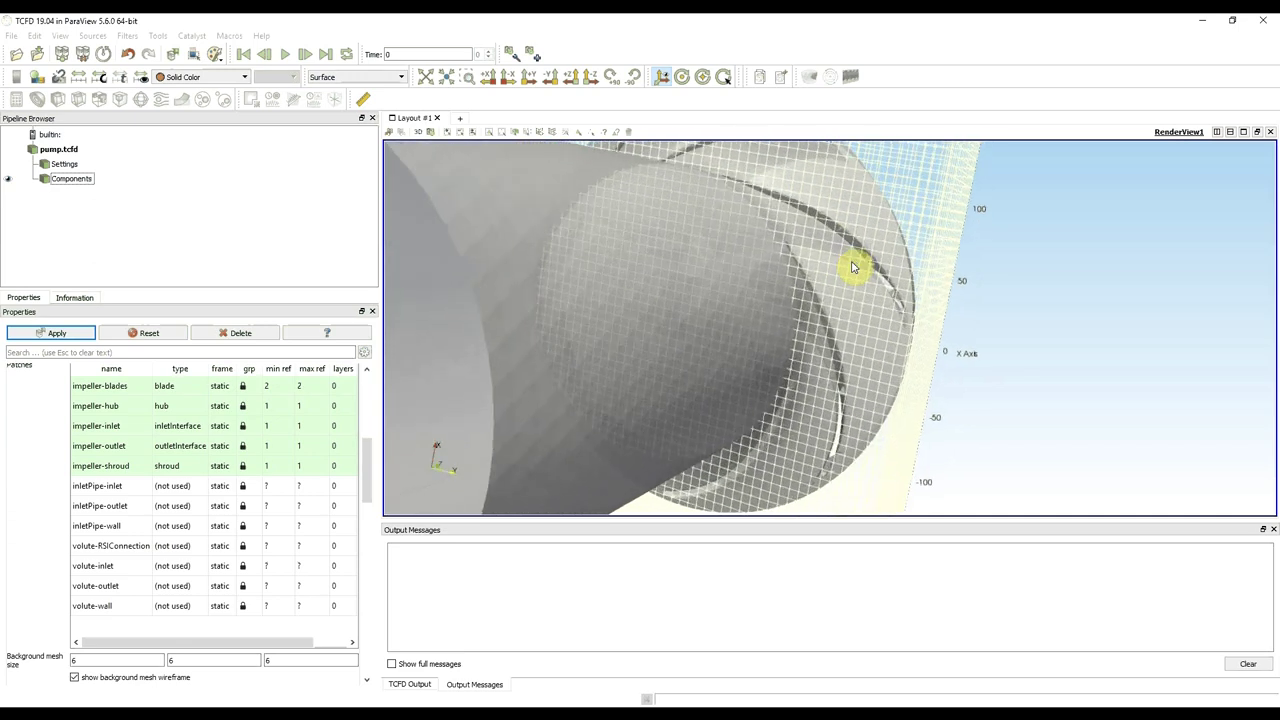
left_click_drag(851, 234, 951, 306)
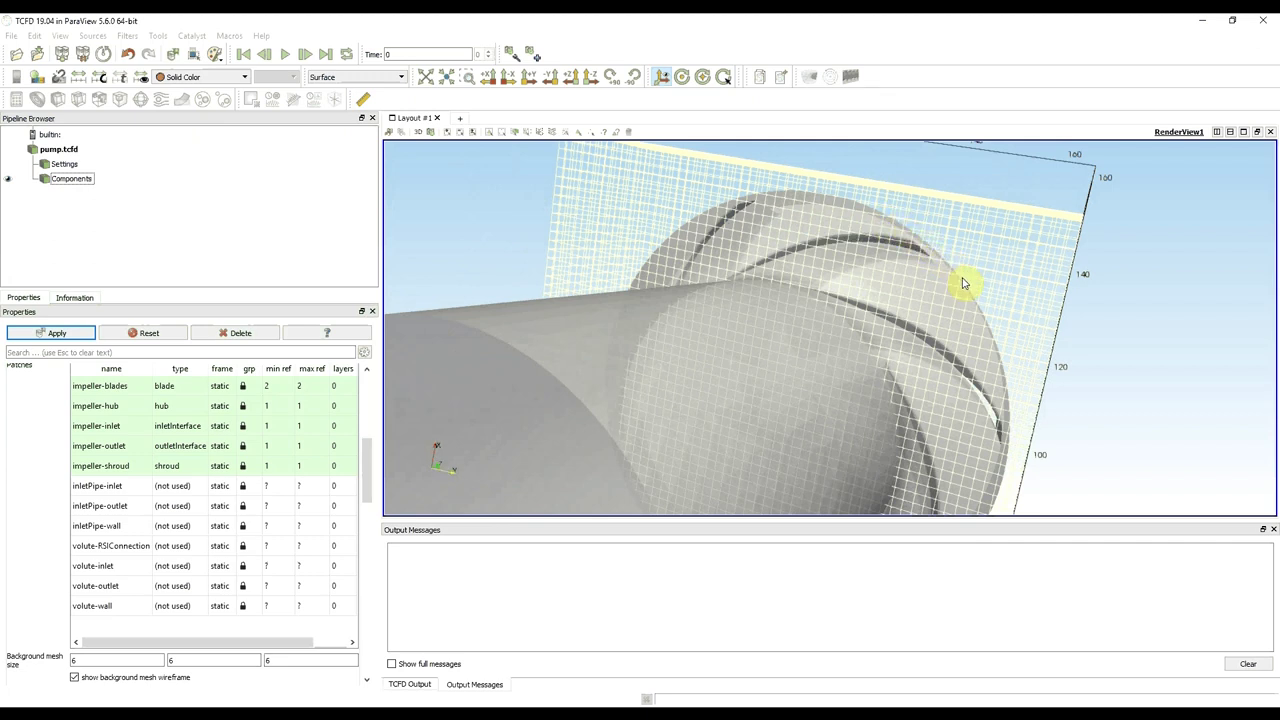
Refine the impeller's background mesh size to 4, 4, 4.
left_click_drag(949, 271, 894, 286)
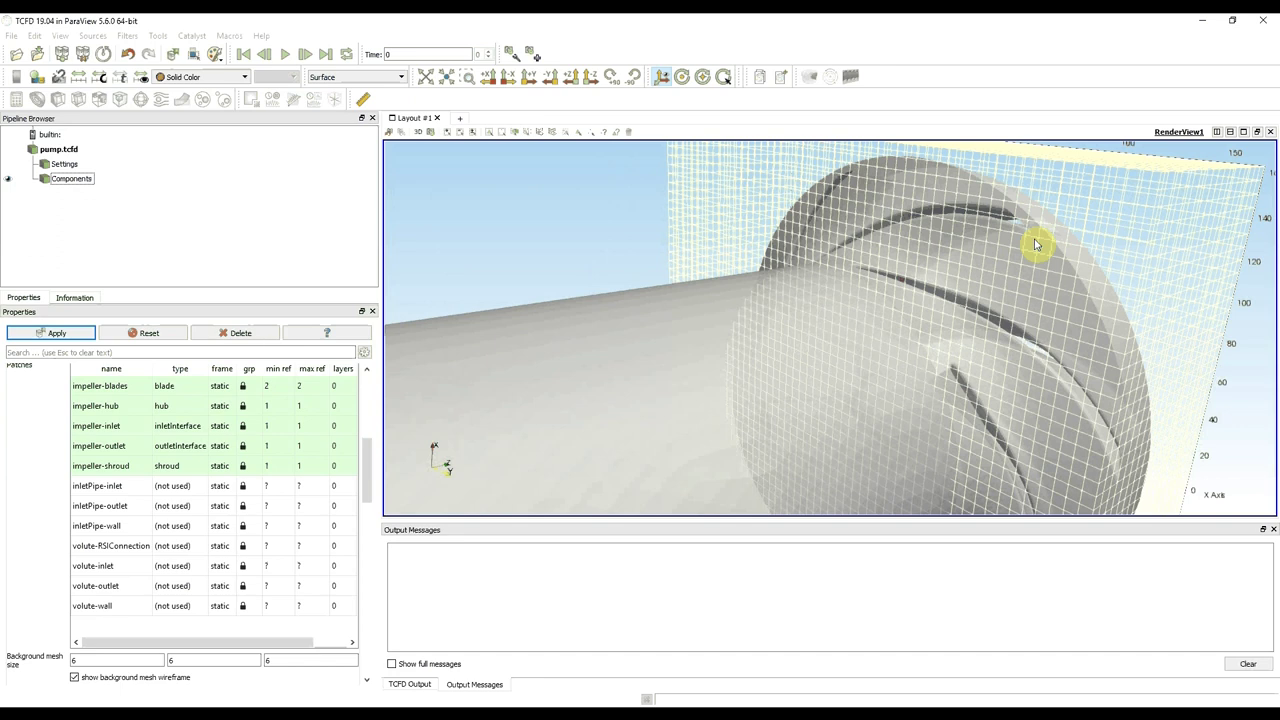
left_click(82, 661)
type("4")
left_click(180, 661)
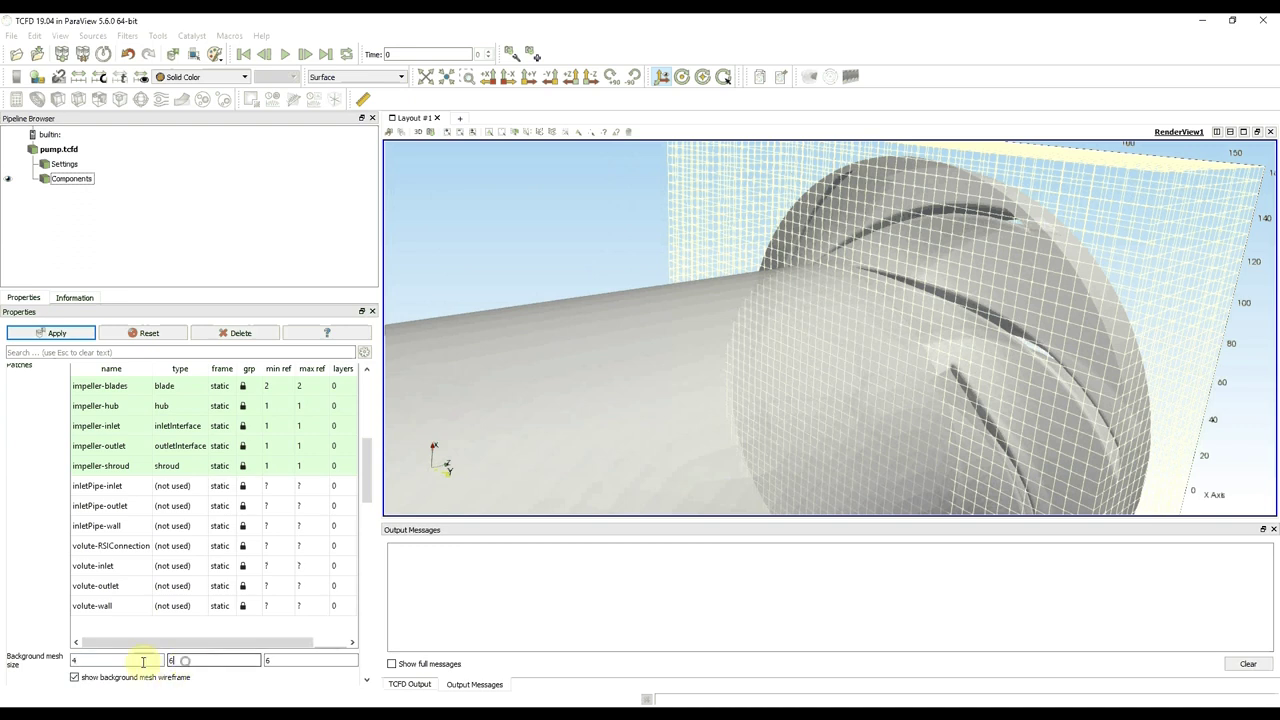
type("4")
left_click(277, 661)
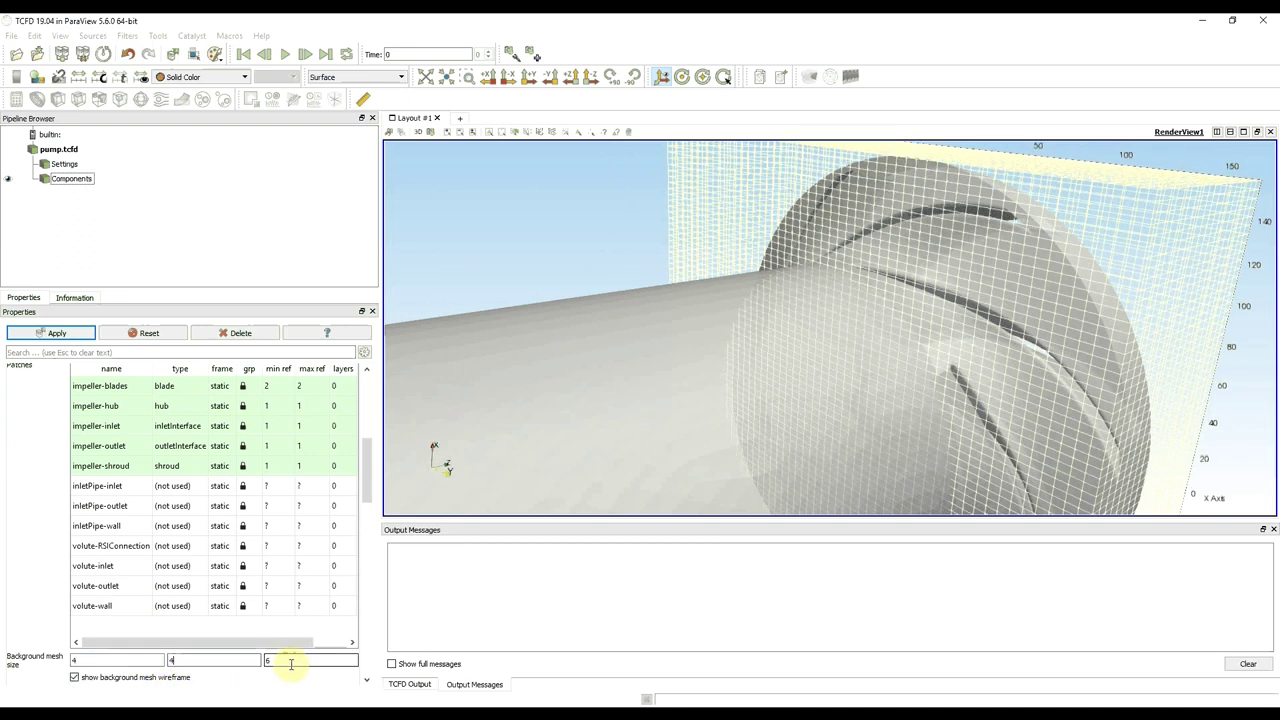
type("4")
left_click(183, 660)
type("4")
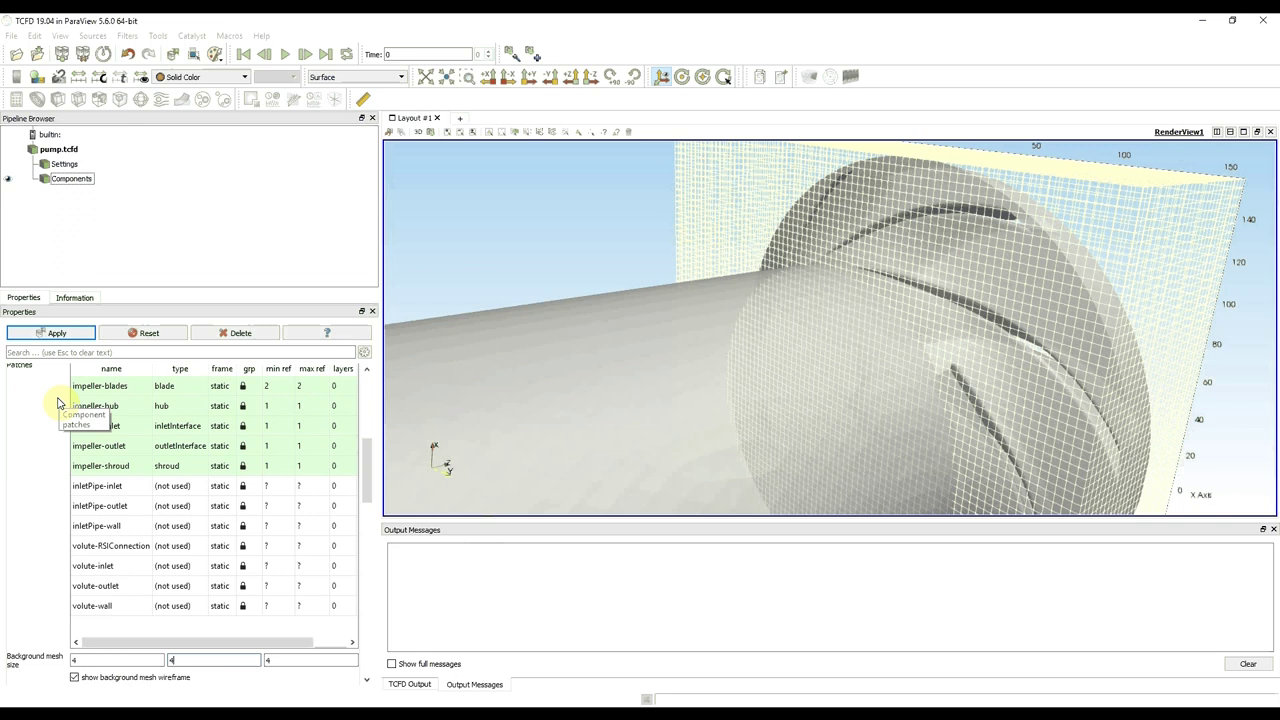
Examine the impeller patches' minimum and maximum refinement levels together with the background mesh size.
left_click(90, 660)
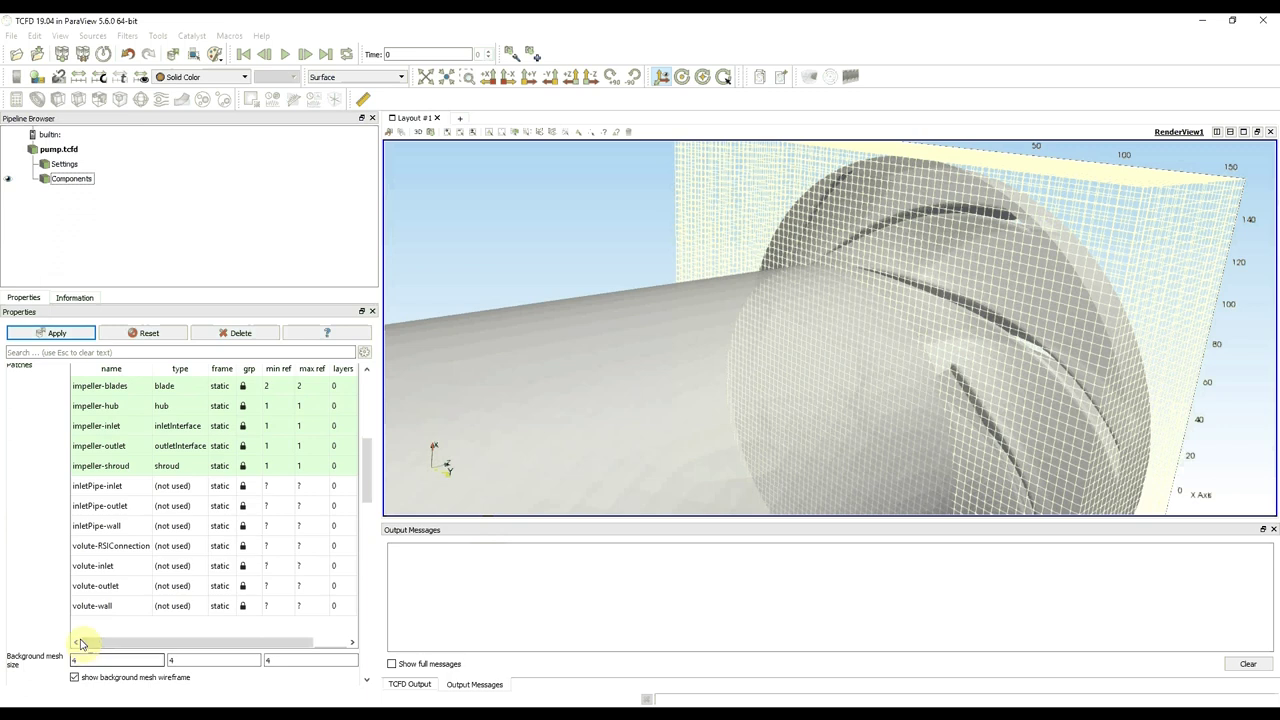
left_click(276, 409)
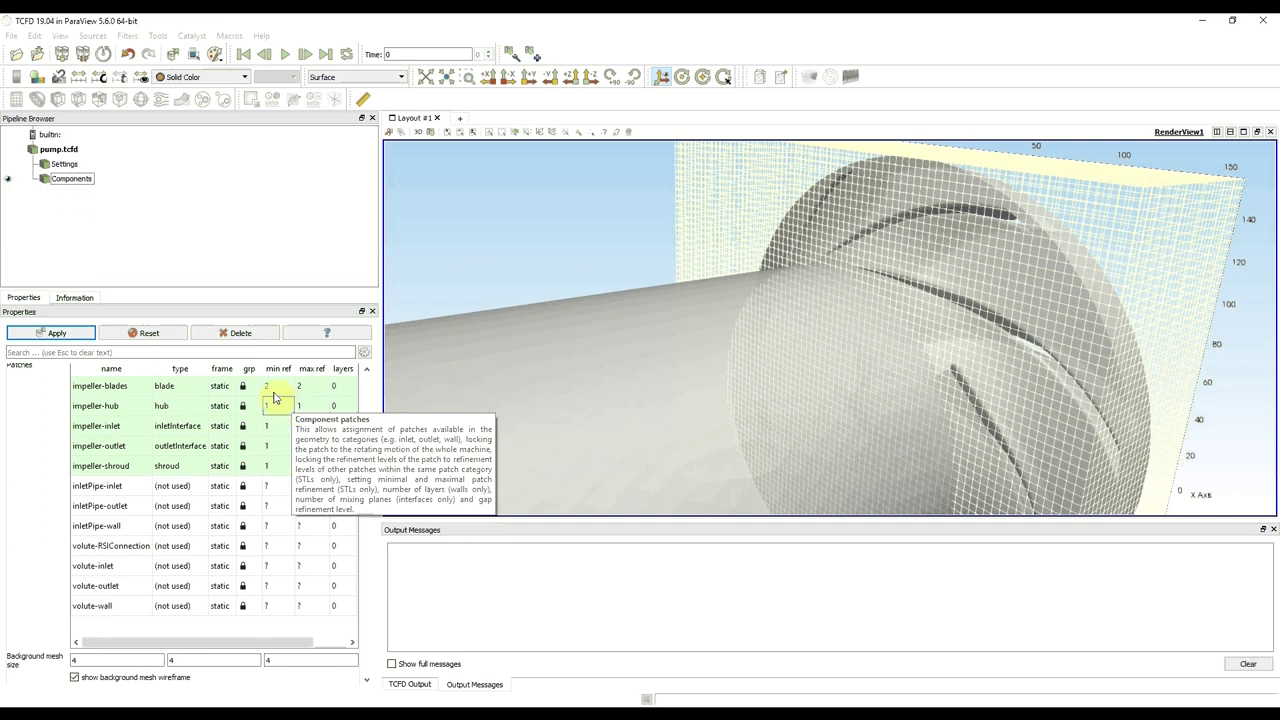
left_click(270, 426)
left_click(307, 428)
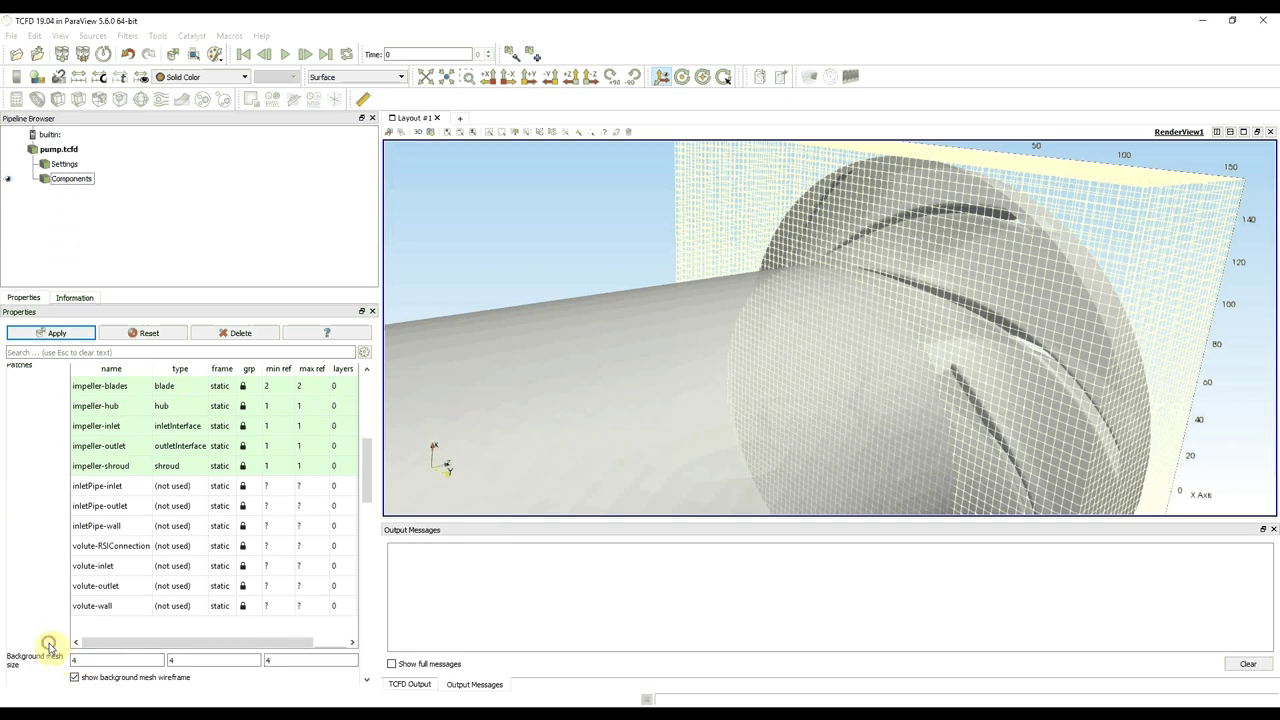
left_click(78, 661)
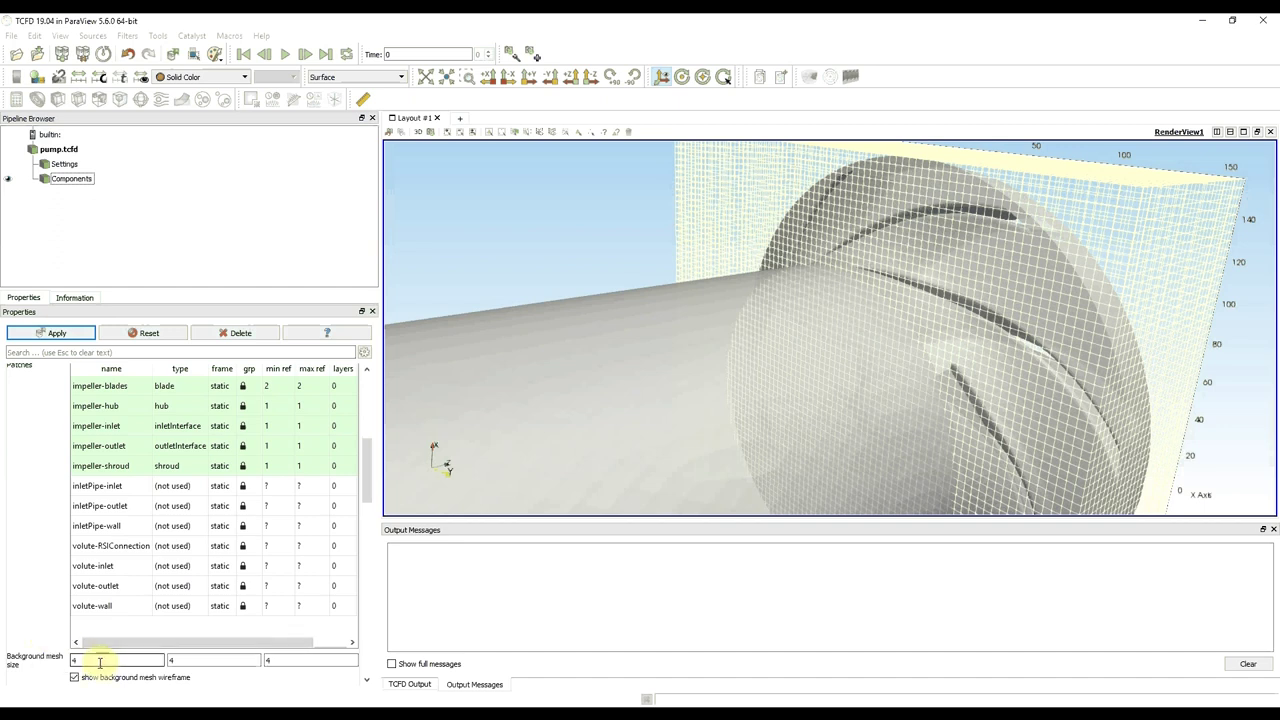
left_click(166, 661)
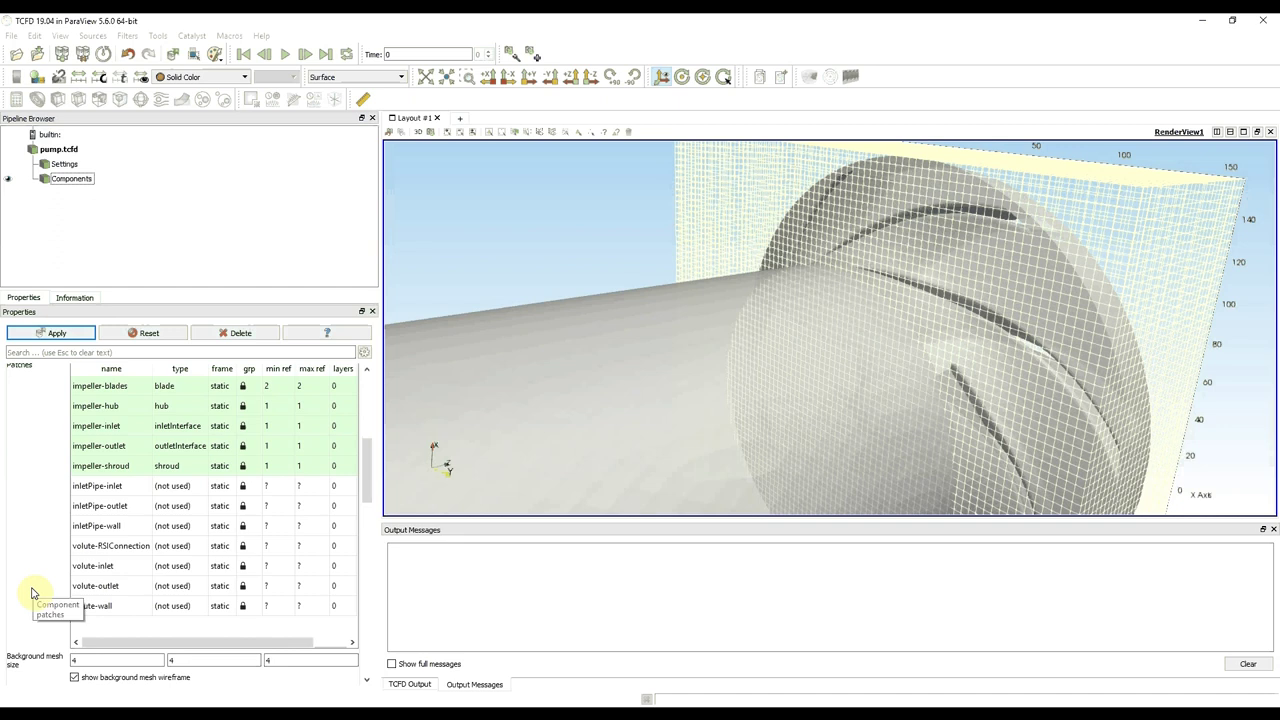
left_click(278, 446)
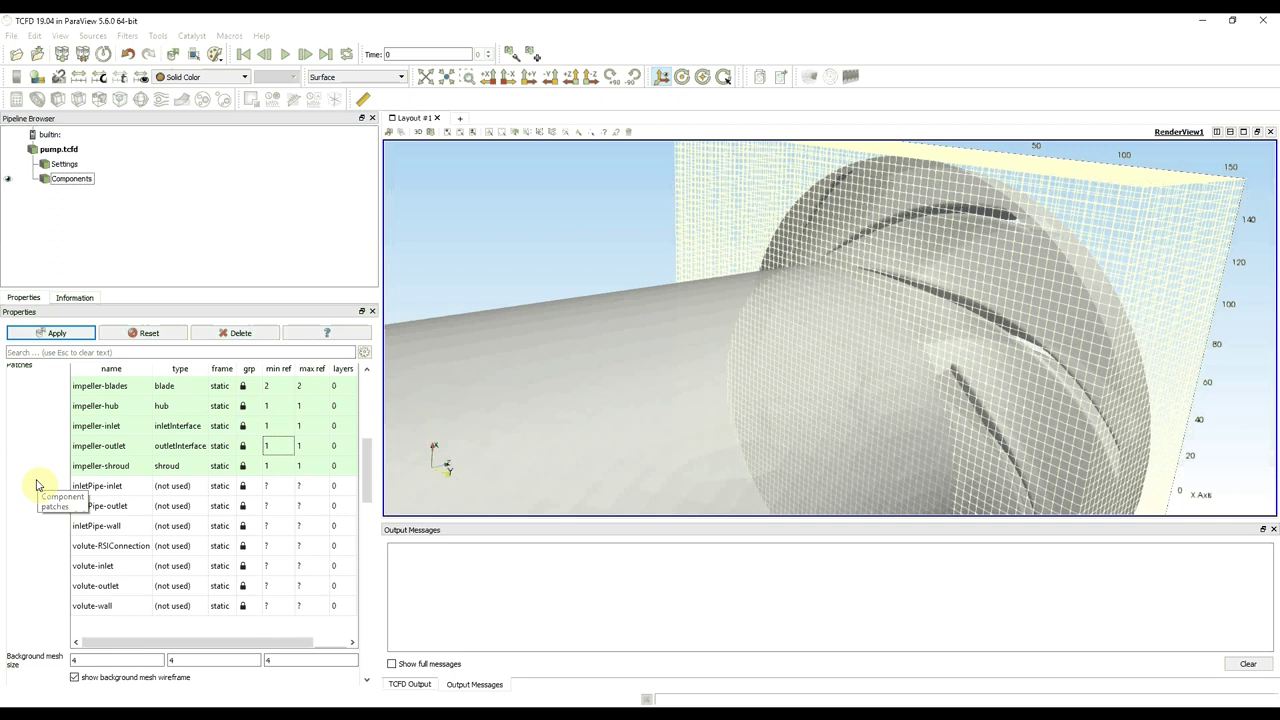
left_click(278, 386)
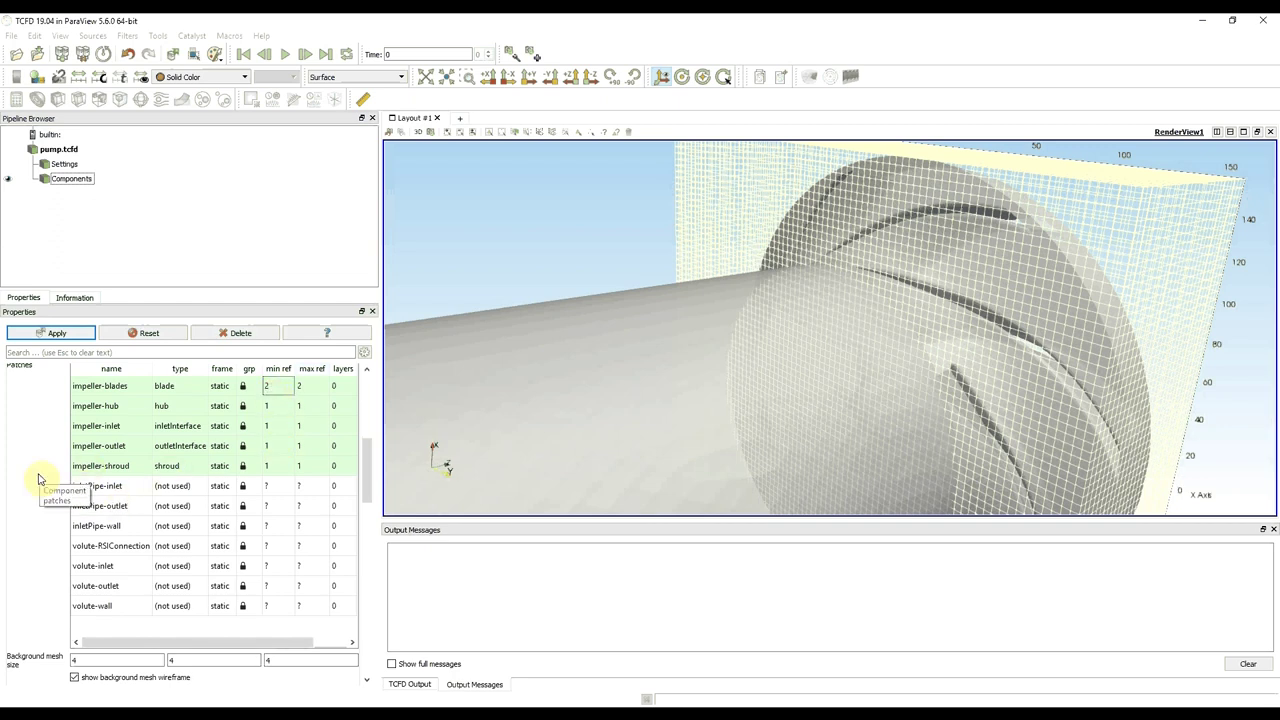
left_click(25, 599)
left_click(74, 660)
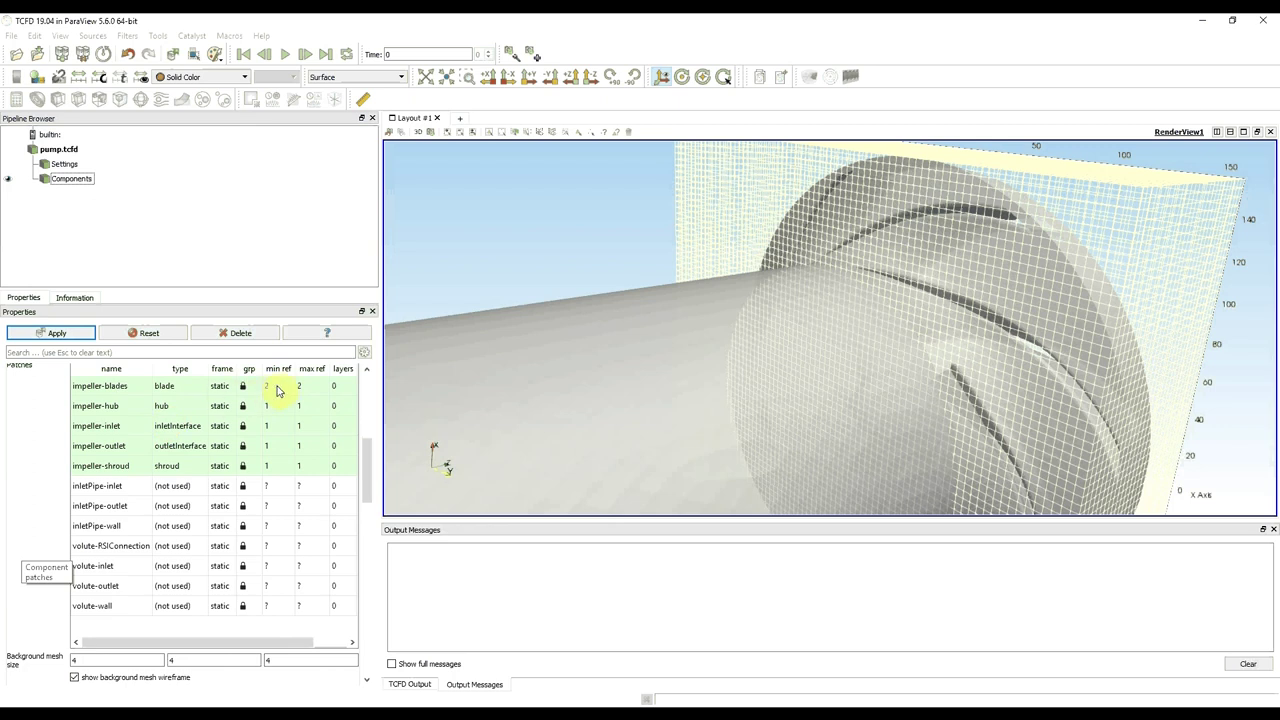
Set the minimum and maximum refinement of the impeller-blades patch to 3.
mouse_move(278, 391)
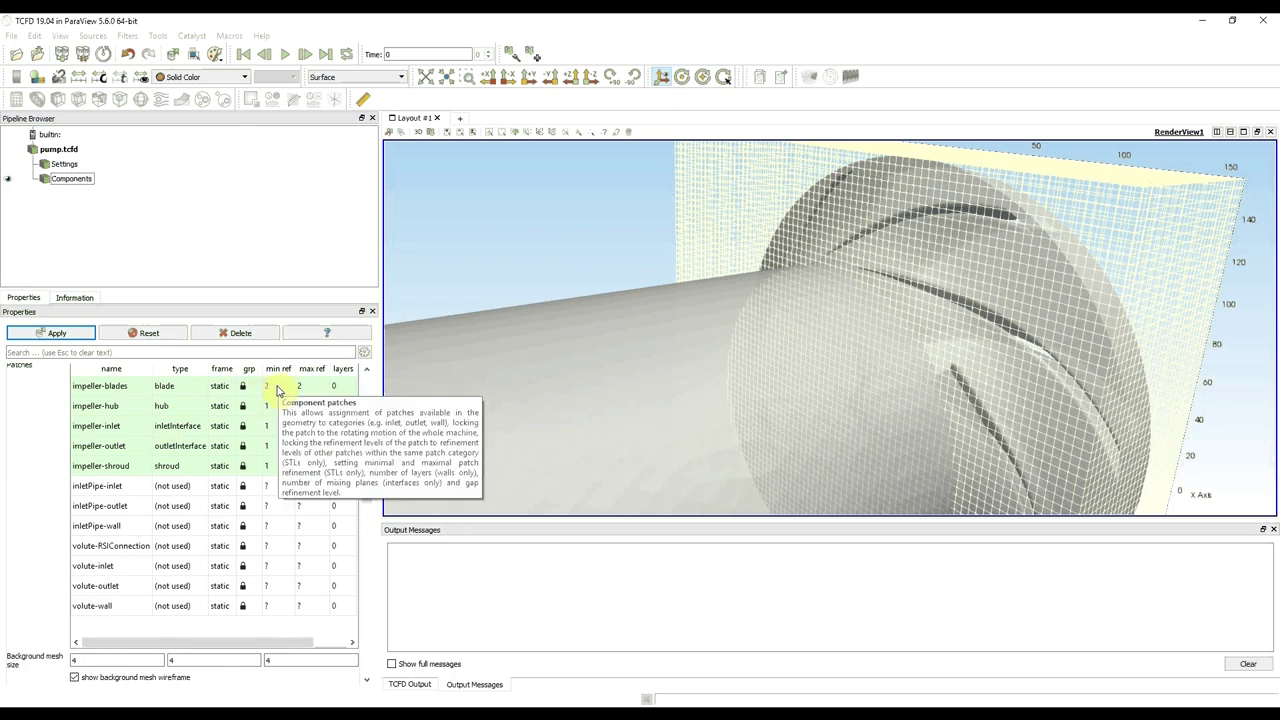
left_click(278, 391)
type("3")
key("Tab")
type("3")
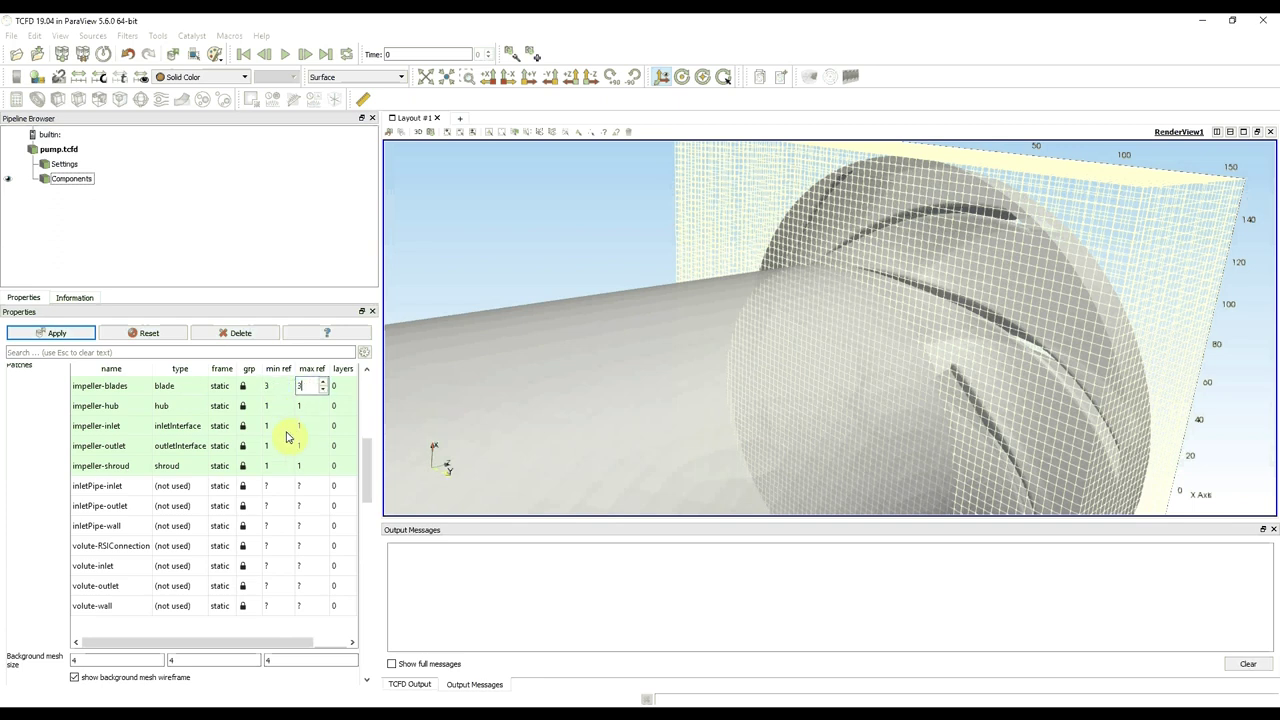
Set the minimum and maximum refinement of the impeller-hub and impeller-shroud patches to 2.
left_click(282, 407)
type("2")
key("Tab")
type("2")
left_click(272, 466)
type("2")
key("Tab")
type("2")
left_click(61, 506)
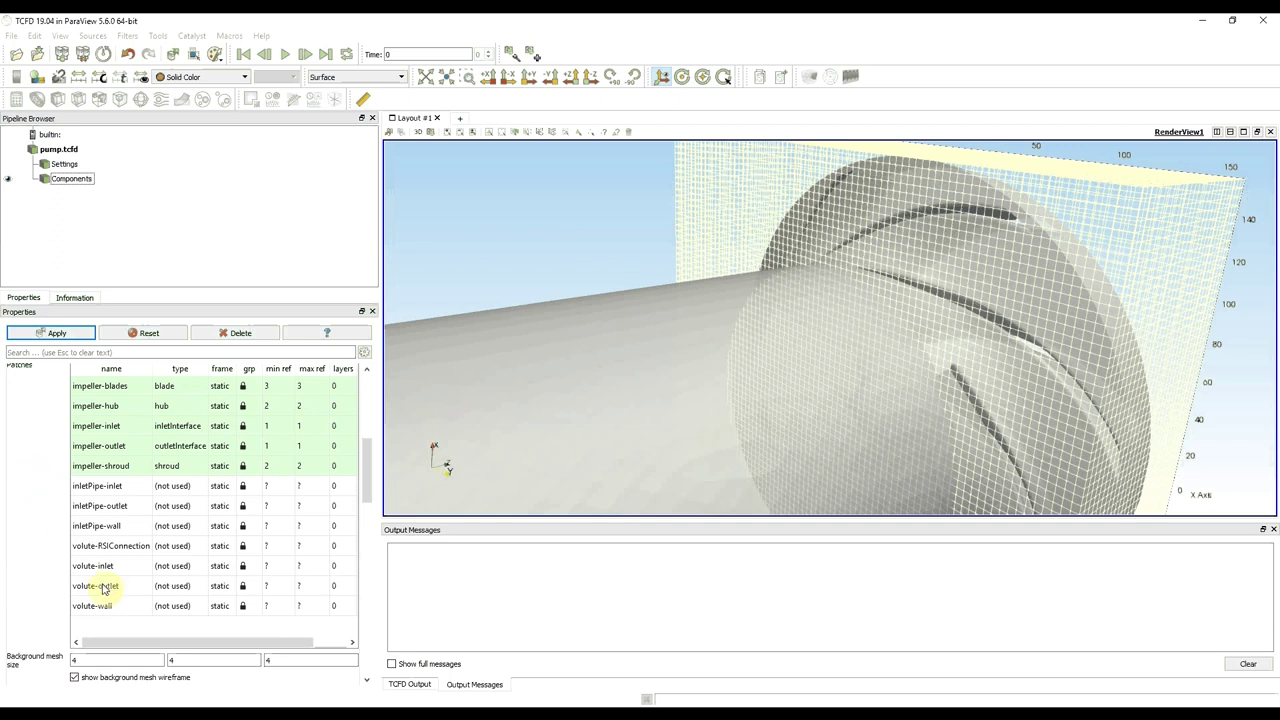
Set the number of mixing planes (mxp) on the impeller-outlet interface to 5.
left_click(100, 644)
left_click_drag(100, 644, 115, 645)
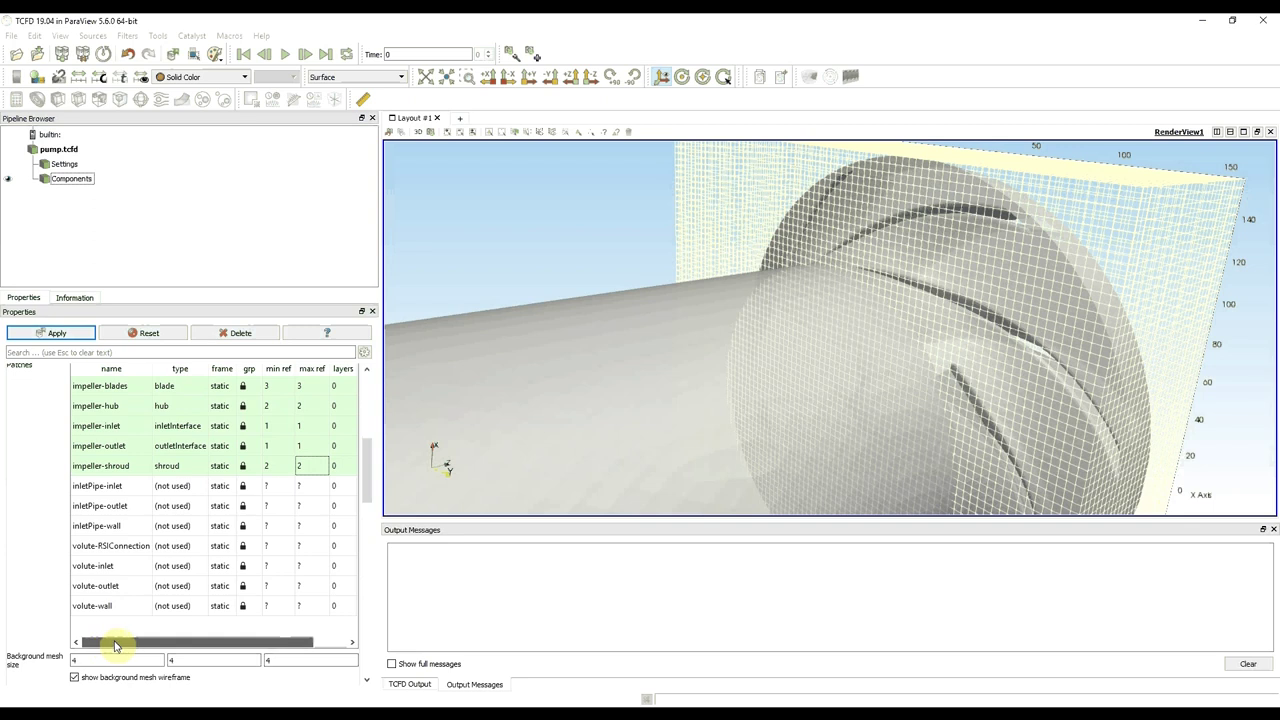
left_click_drag(115, 645, 246, 646)
left_click(337, 445)
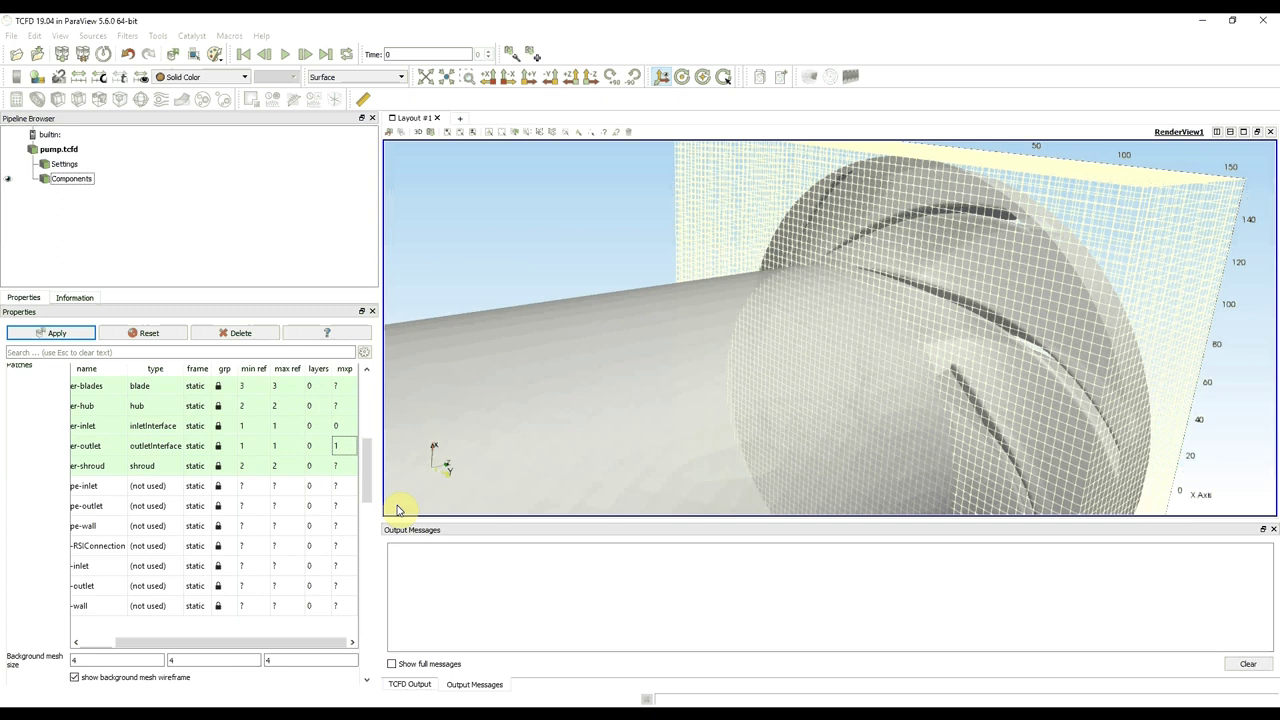
type("5")
left_click(30, 487)
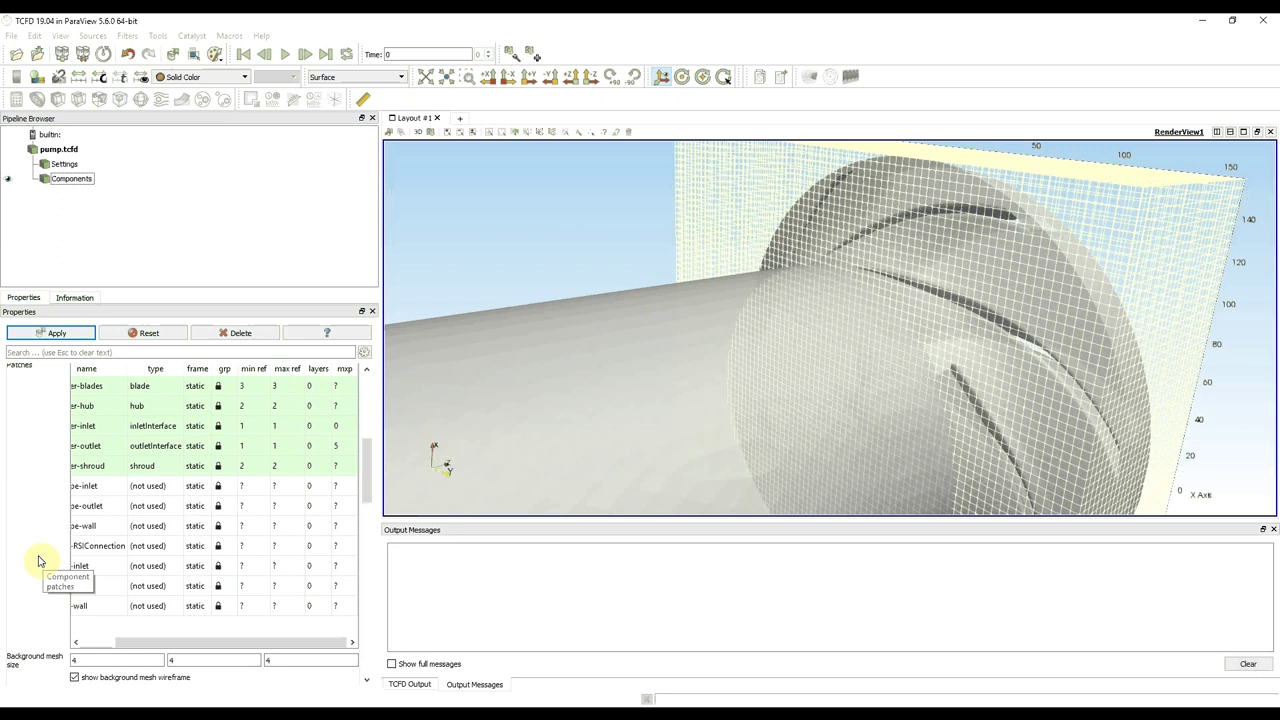
Hide the impeller's background mesh wireframe and show its internal point as a sphere.
scroll(38, 561, "down", 2)
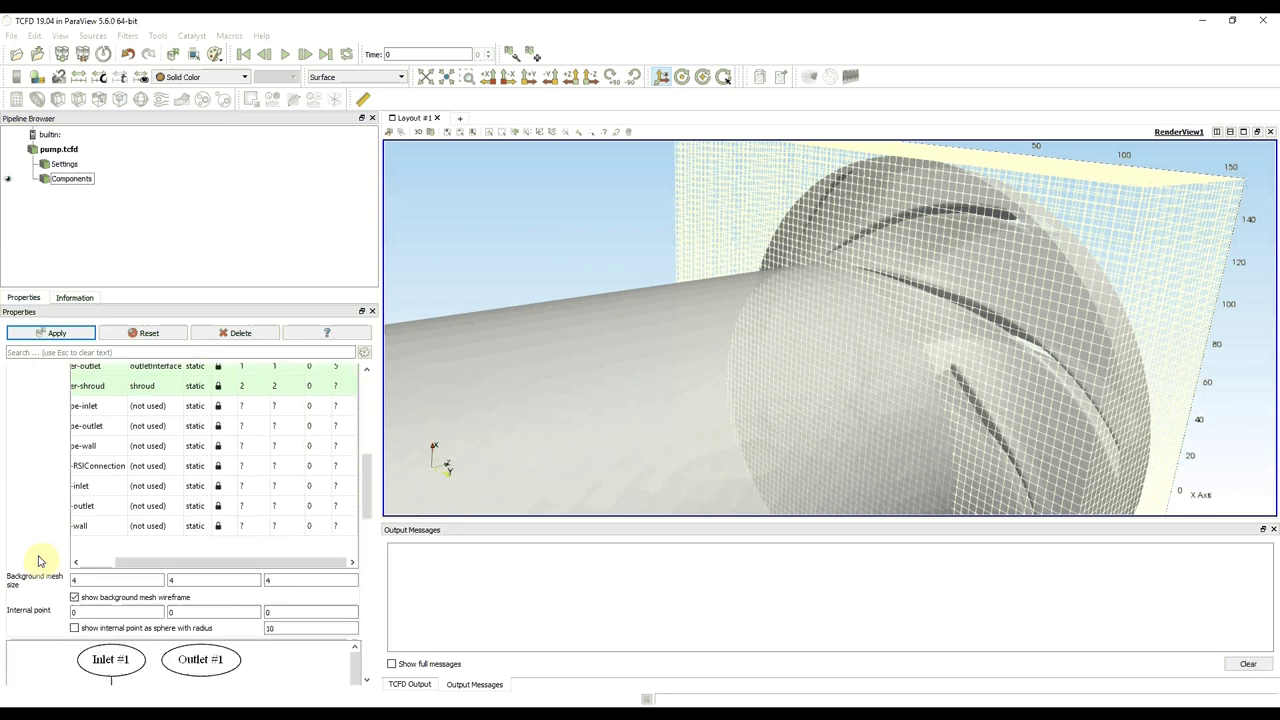
left_click(74, 597)
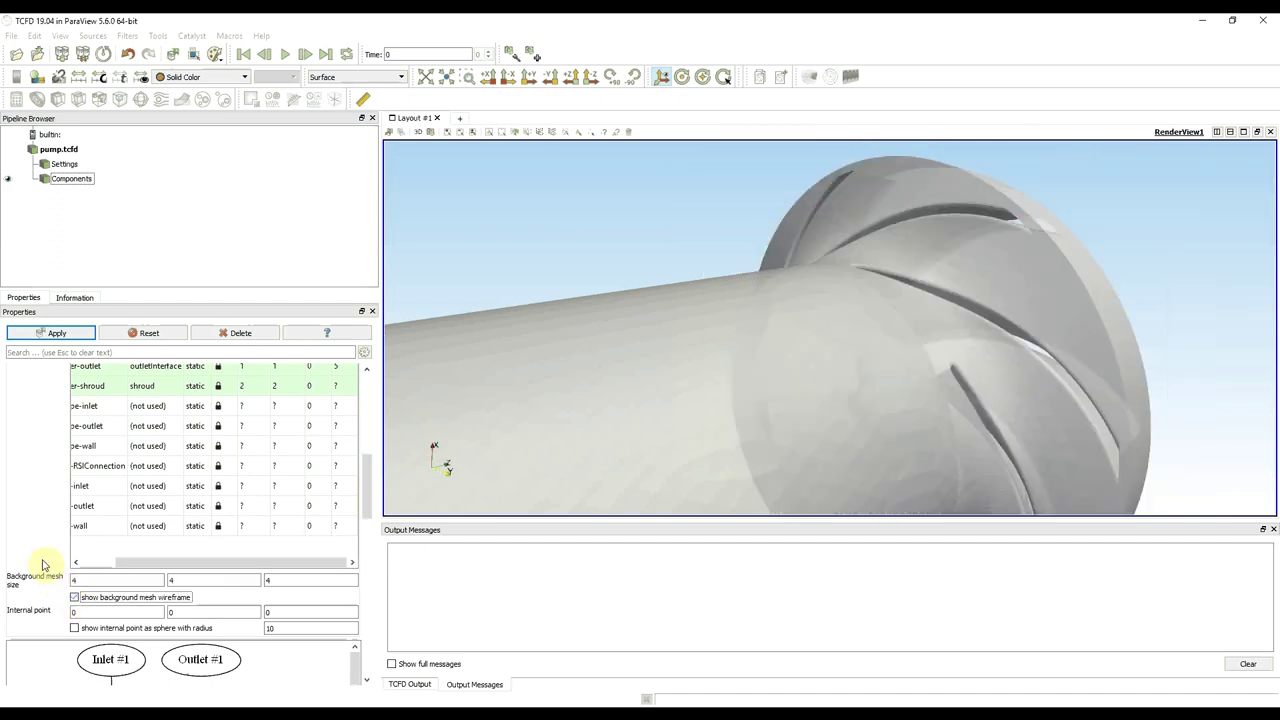
left_click(74, 628)
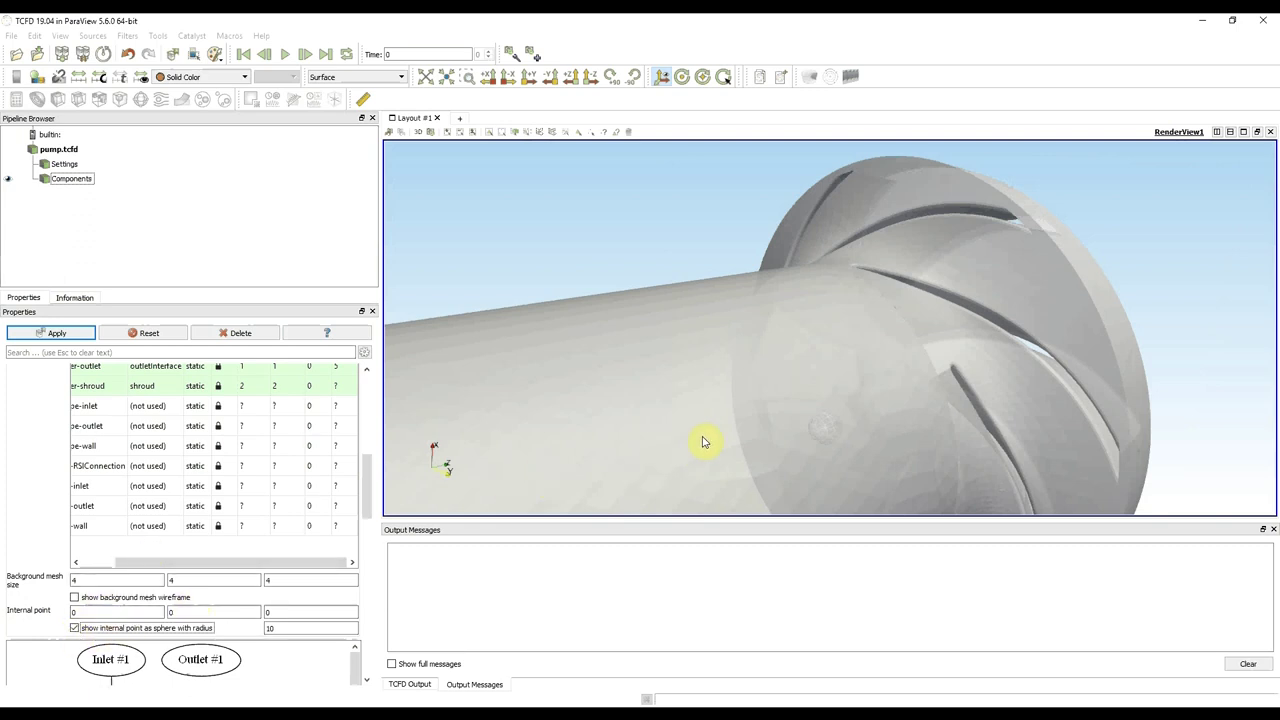
Move the internal point into the impeller's flow passage between the blades, at about 85.2, 67.5, 70.1.
left_click_drag(697, 430, 660, 381)
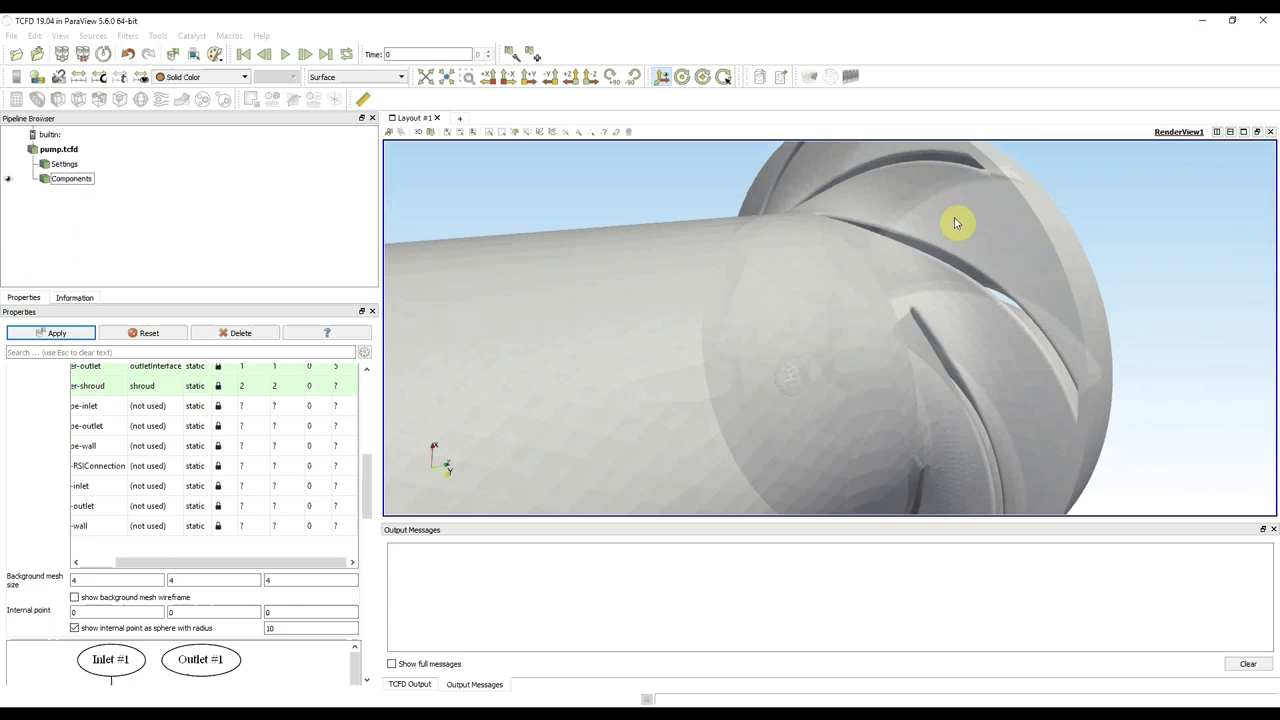
left_click(808, 380)
left_click_drag(940, 283, 997, 241)
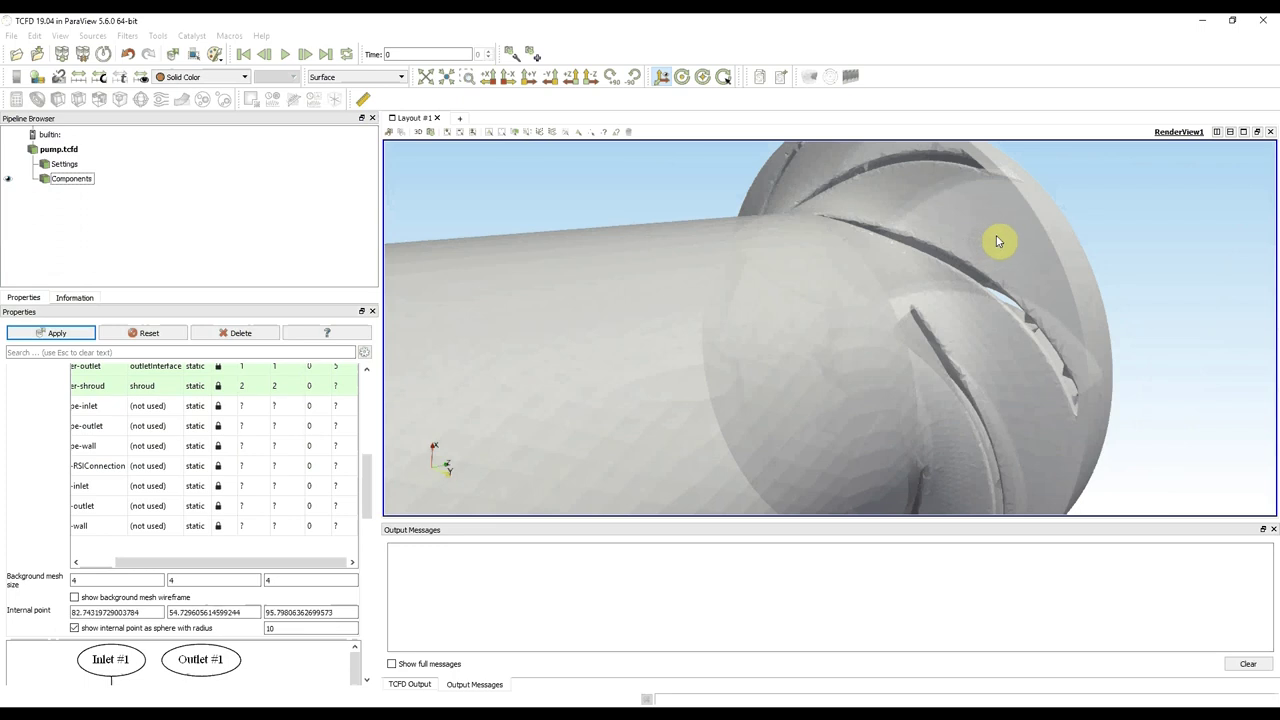
left_click_drag(1053, 433, 937, 405)
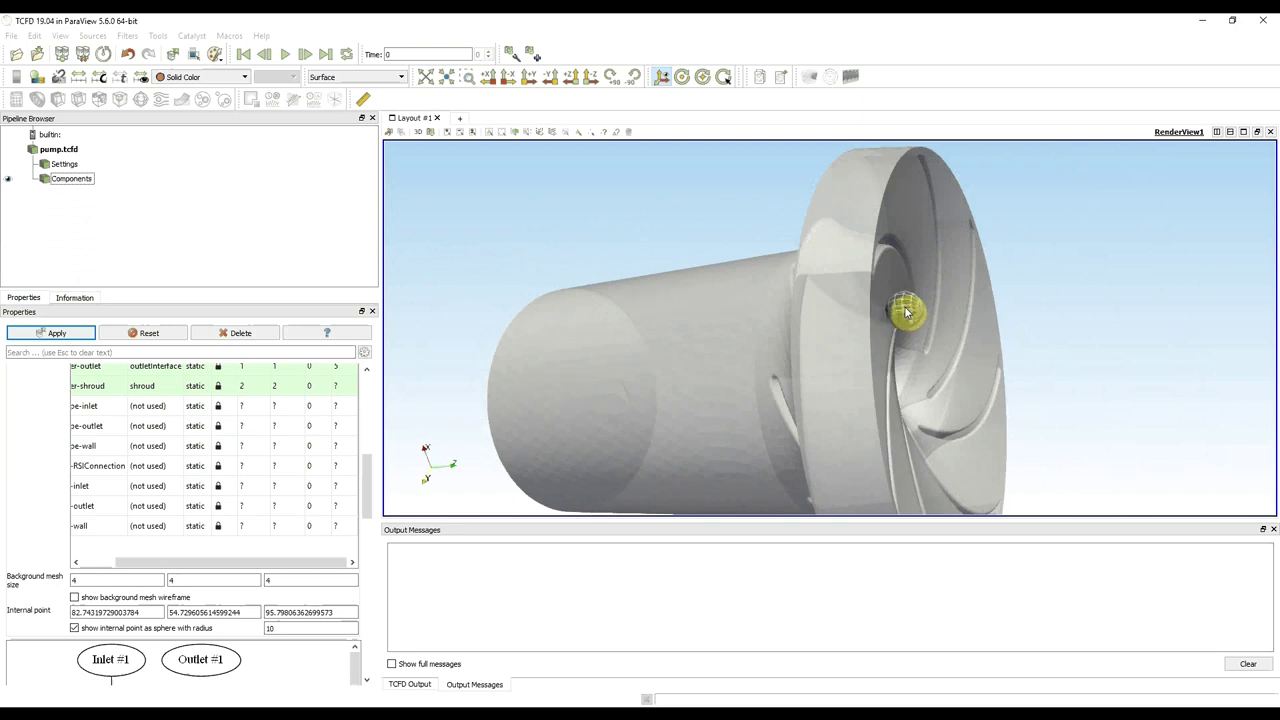
left_click_drag(906, 312, 851, 329)
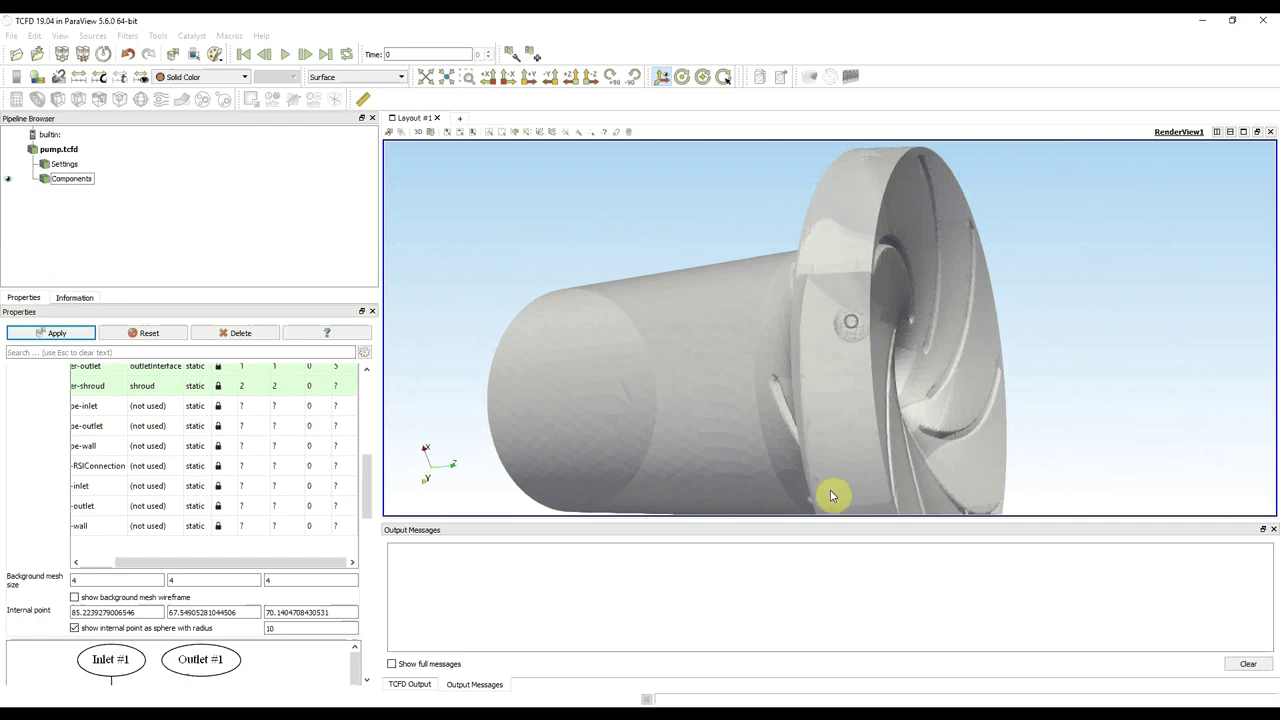
Check the internal point's position from the impeller's face, hide its sphere and apply the component settings.
left_click_drag(857, 477, 676, 397)
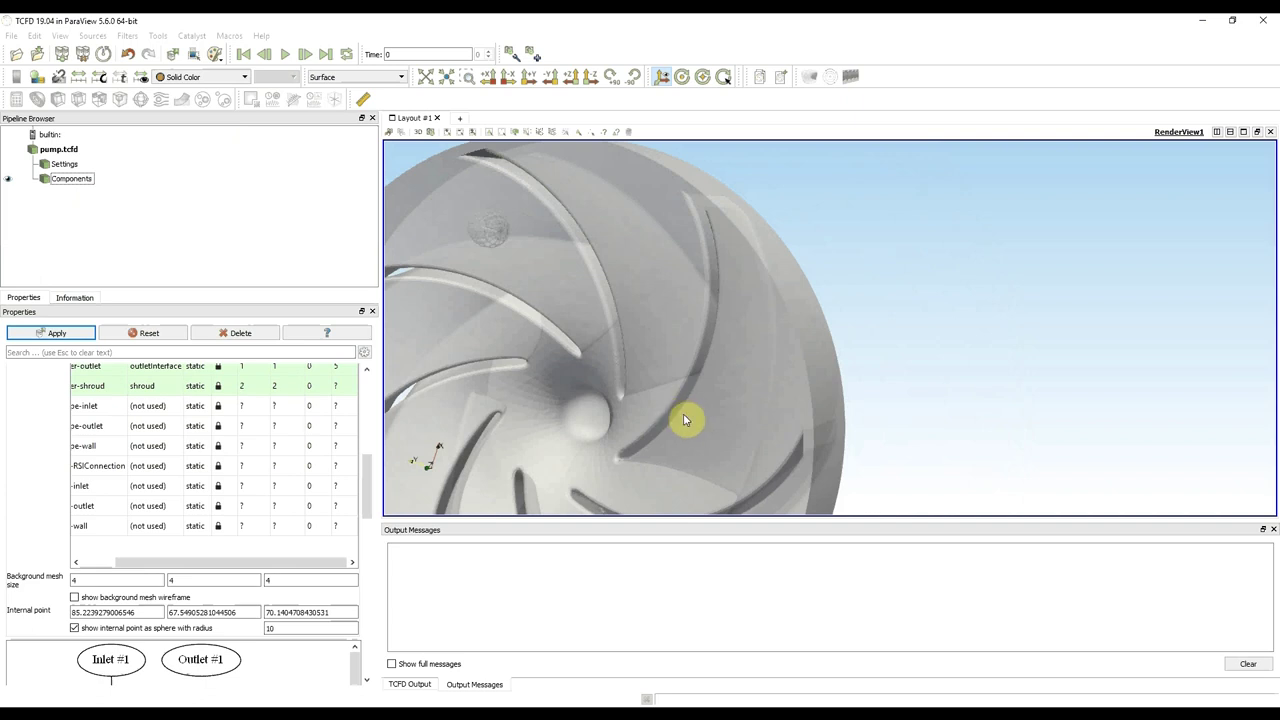
left_click(75, 628)
left_click(68, 333)
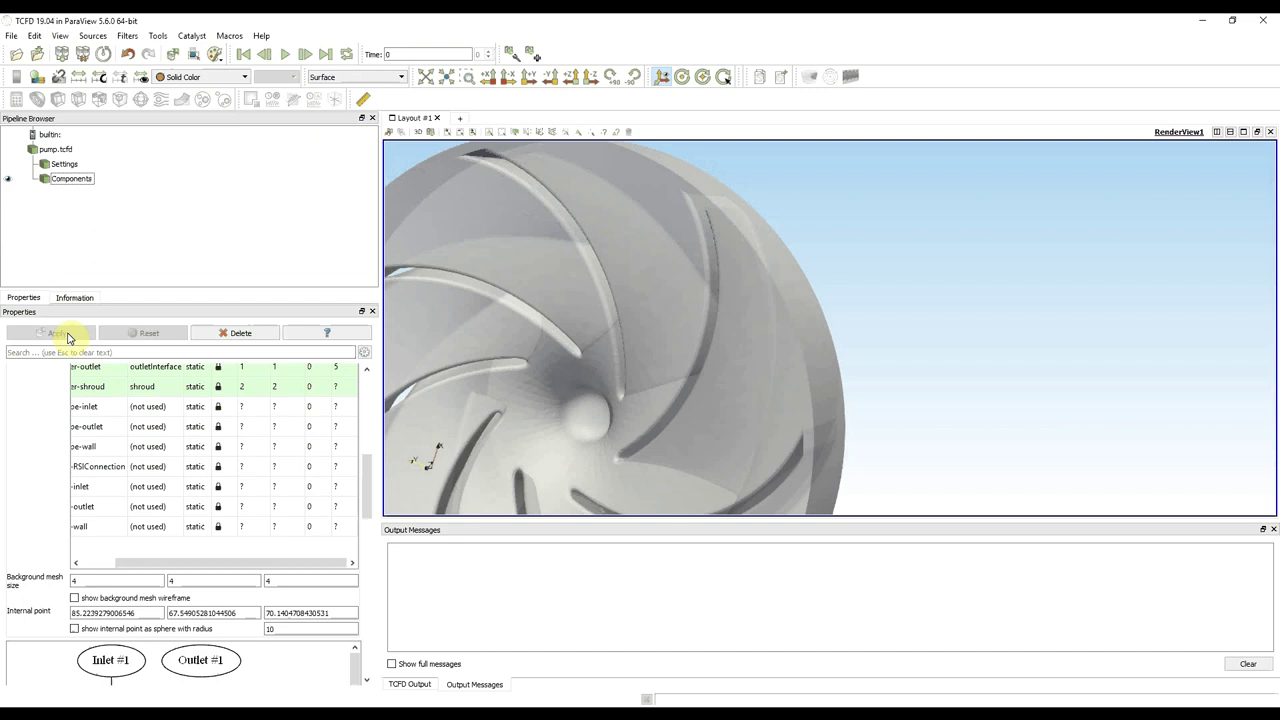
Set the reference frame of the impeller-blades patch to rotating.
left_click_drag(367, 490, 368, 452)
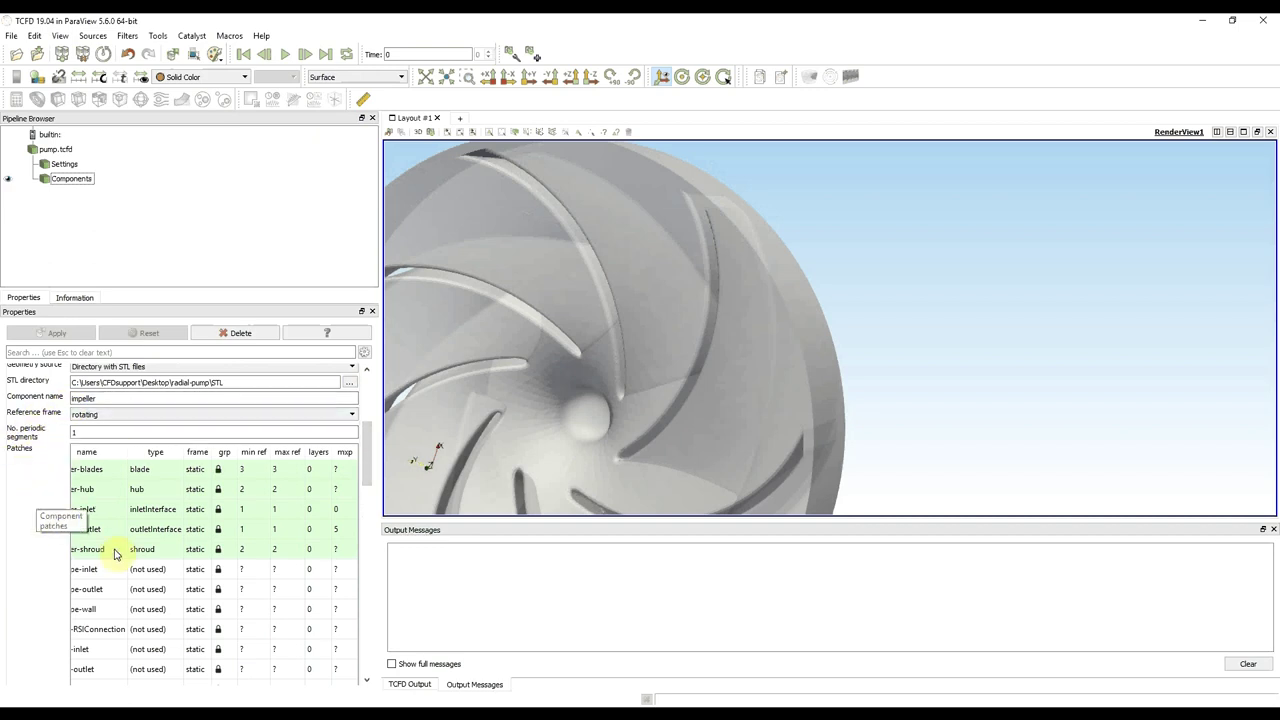
scroll(46, 549, "down", 4)
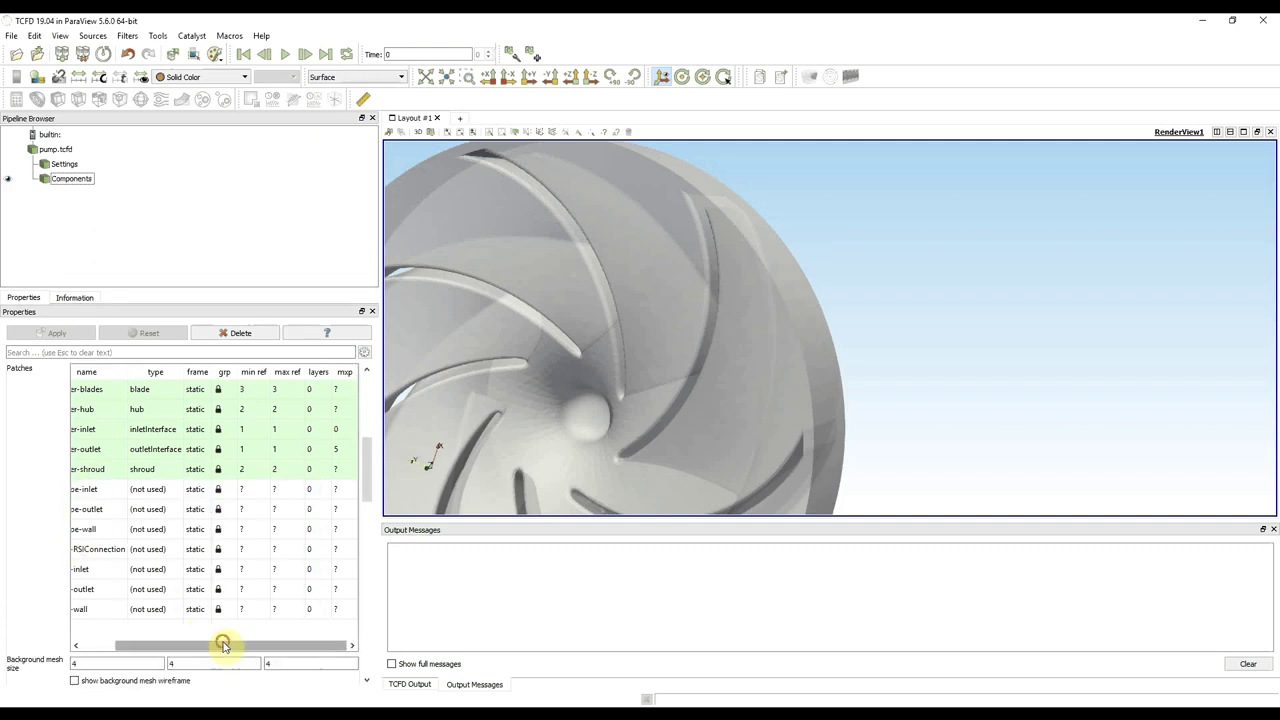
left_click_drag(224, 653, 191, 653)
scroll(368, 491, "up", 5)
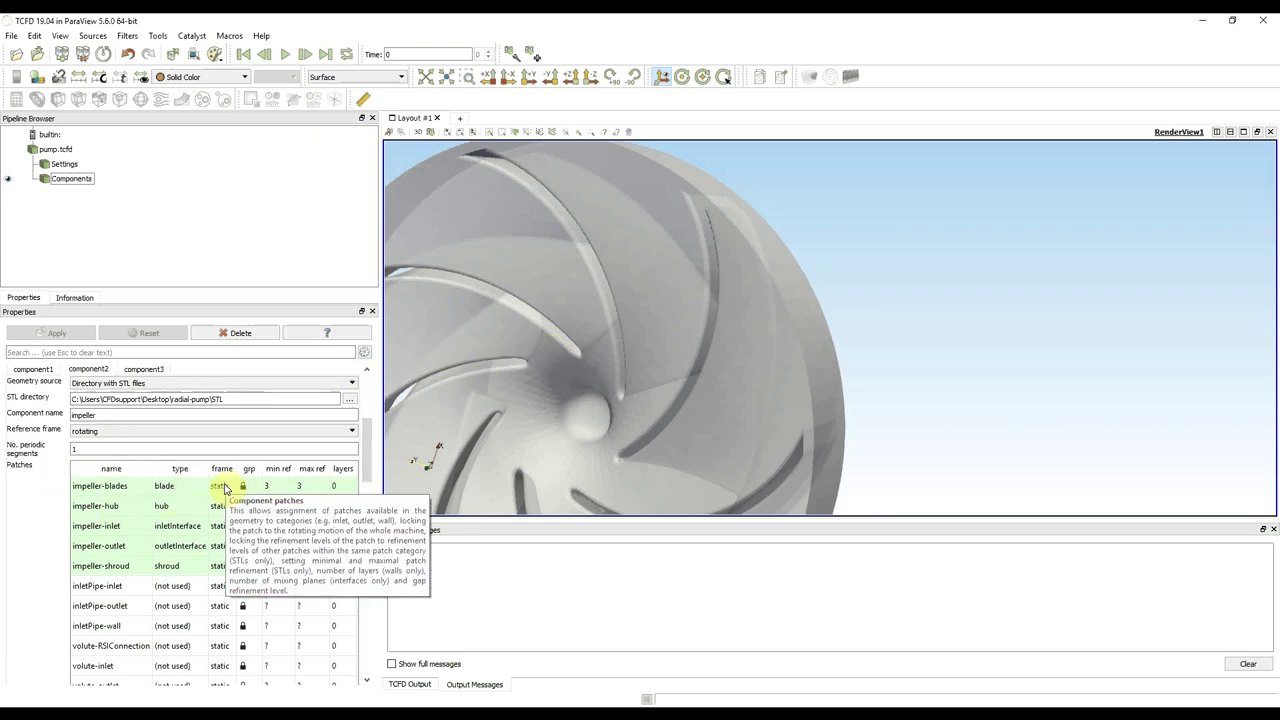
double_click(226, 487)
left_click(226, 487)
left_click(227, 508)
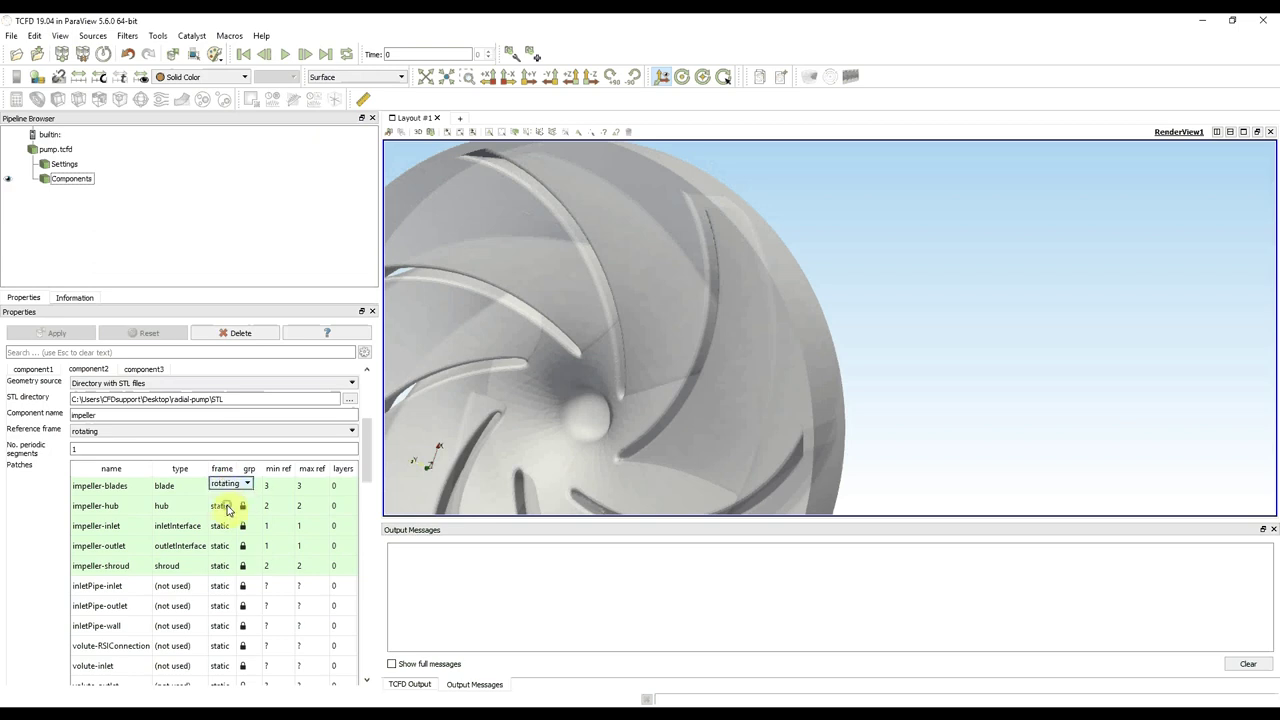
Set the reference frame of the impeller-hub and impeller-shroud patches to rotating.
double_click(227, 507)
left_click(228, 505)
left_click(229, 527)
double_click(225, 567)
left_click(226, 566)
left_click(226, 587)
left_click(40, 521)
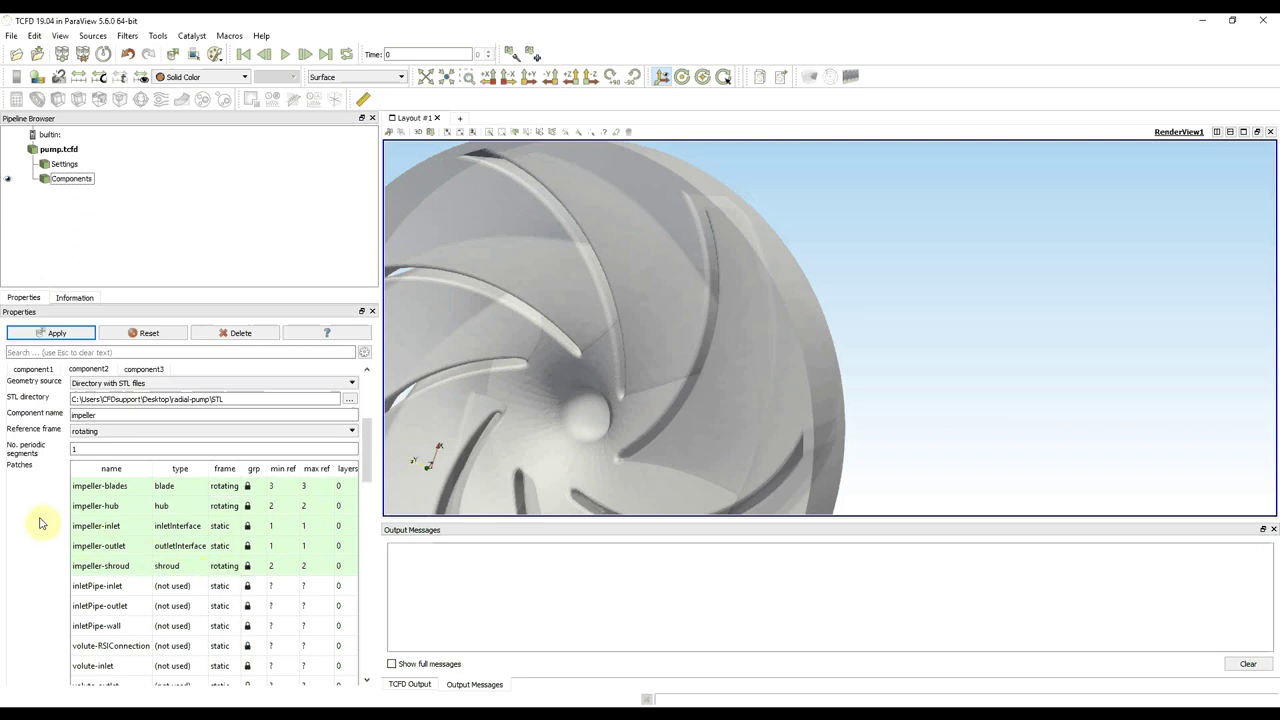
Review the frame settings of the impeller patches and apply them.
left_click(215, 472)
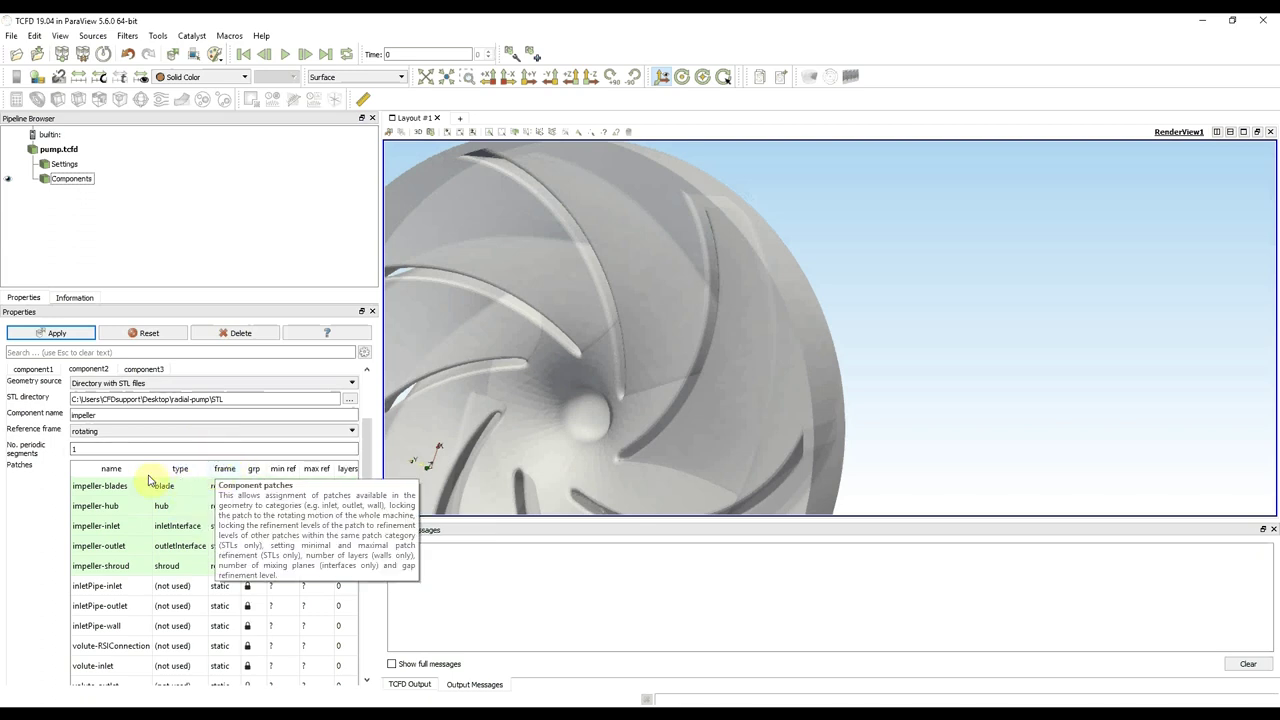
left_click(45, 525)
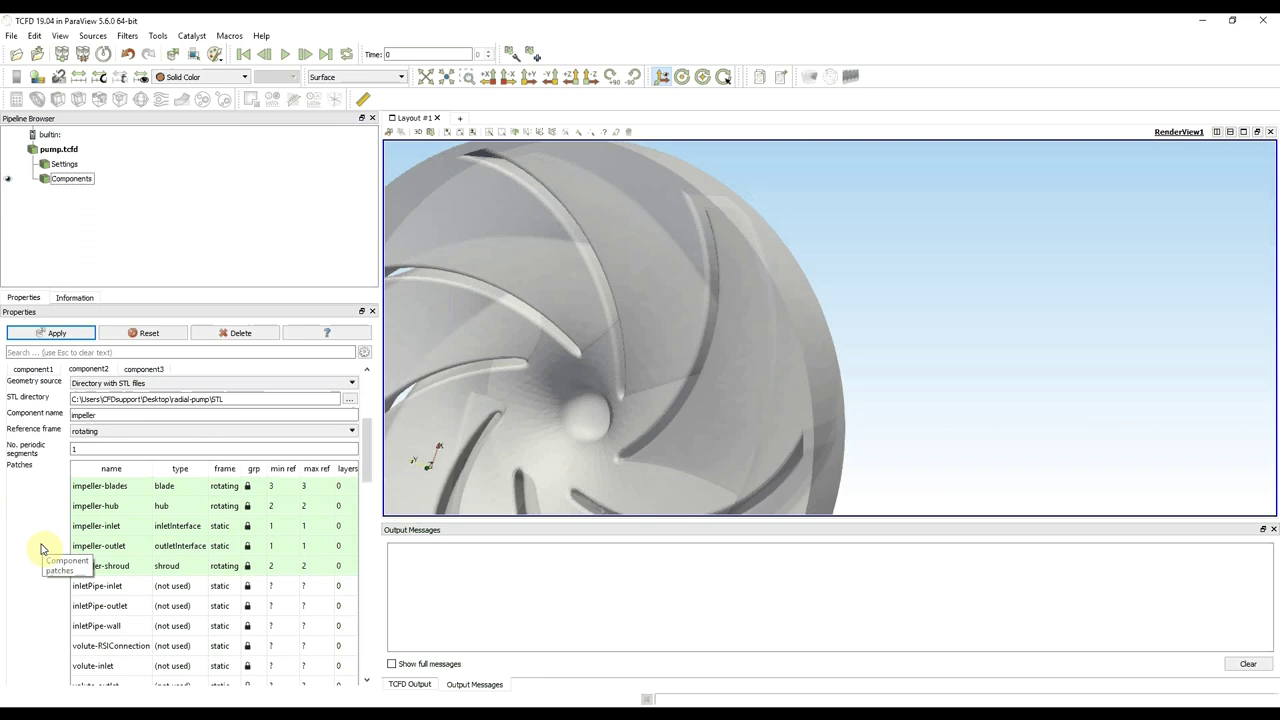
left_click(55, 334)
left_click(57, 334)
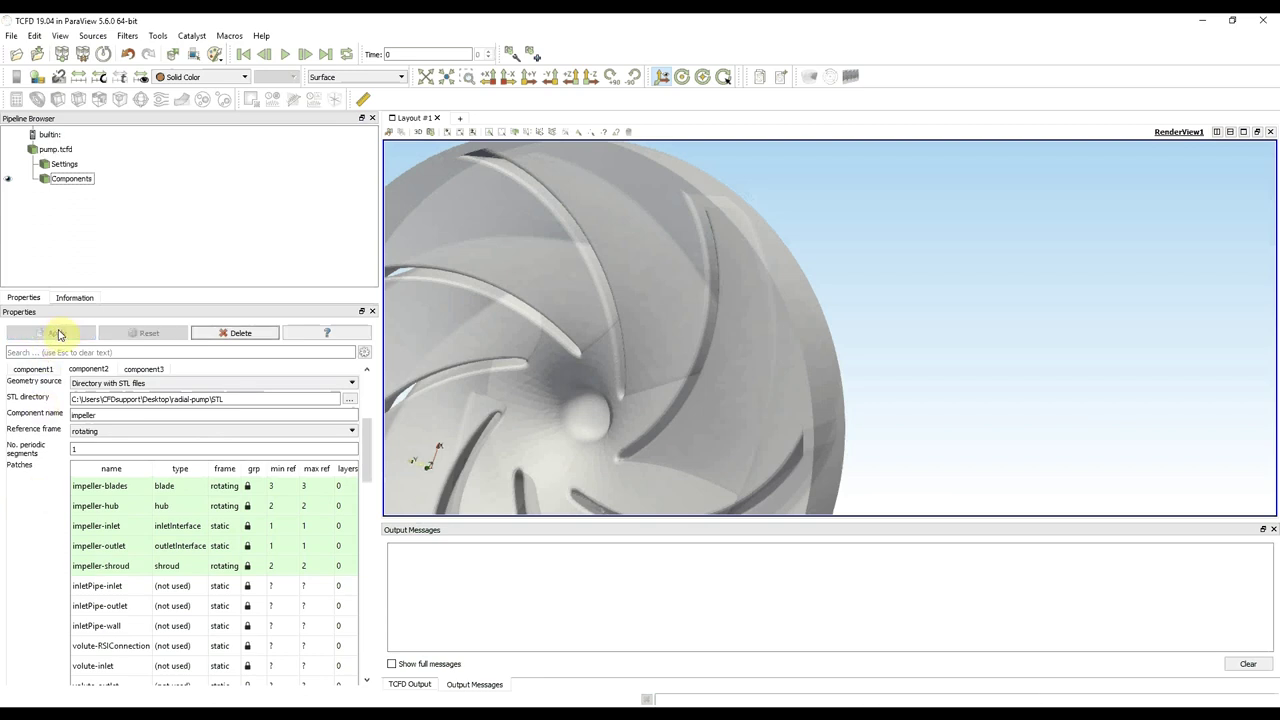
Load the radial-pump/STL directory as the third component's geometry and name the component volute.
left_click(145, 370)
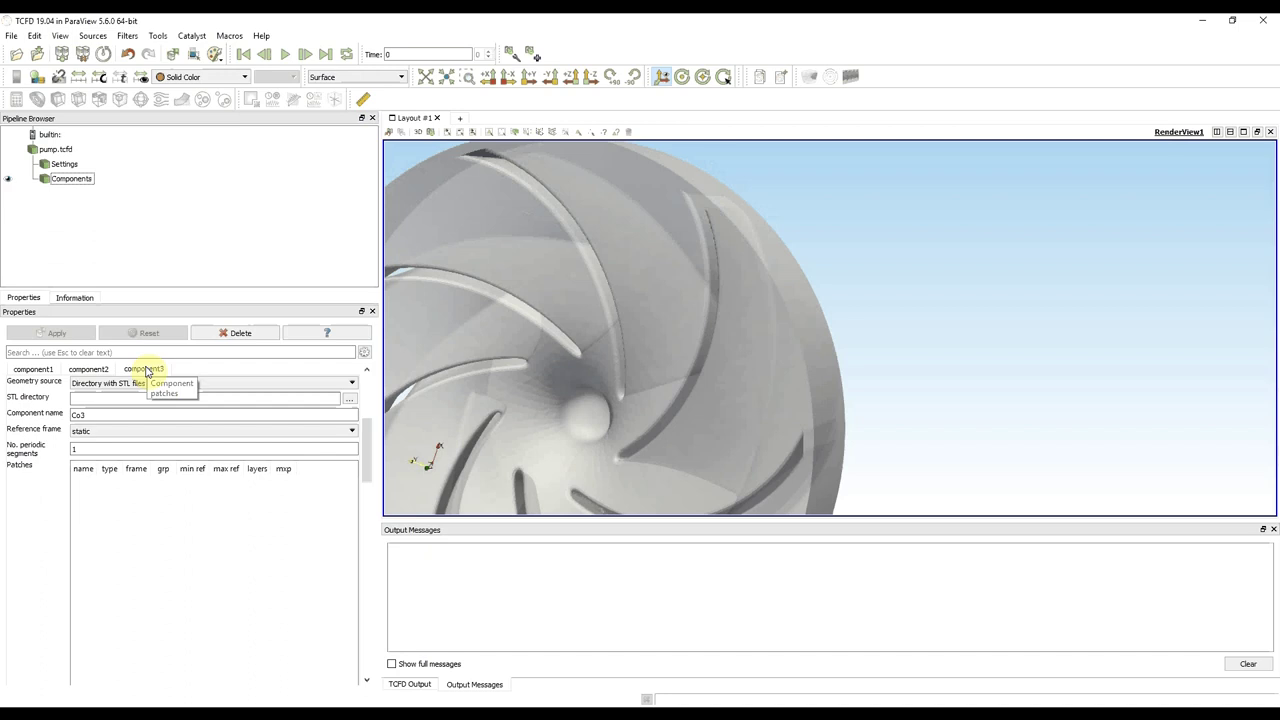
left_click(349, 399)
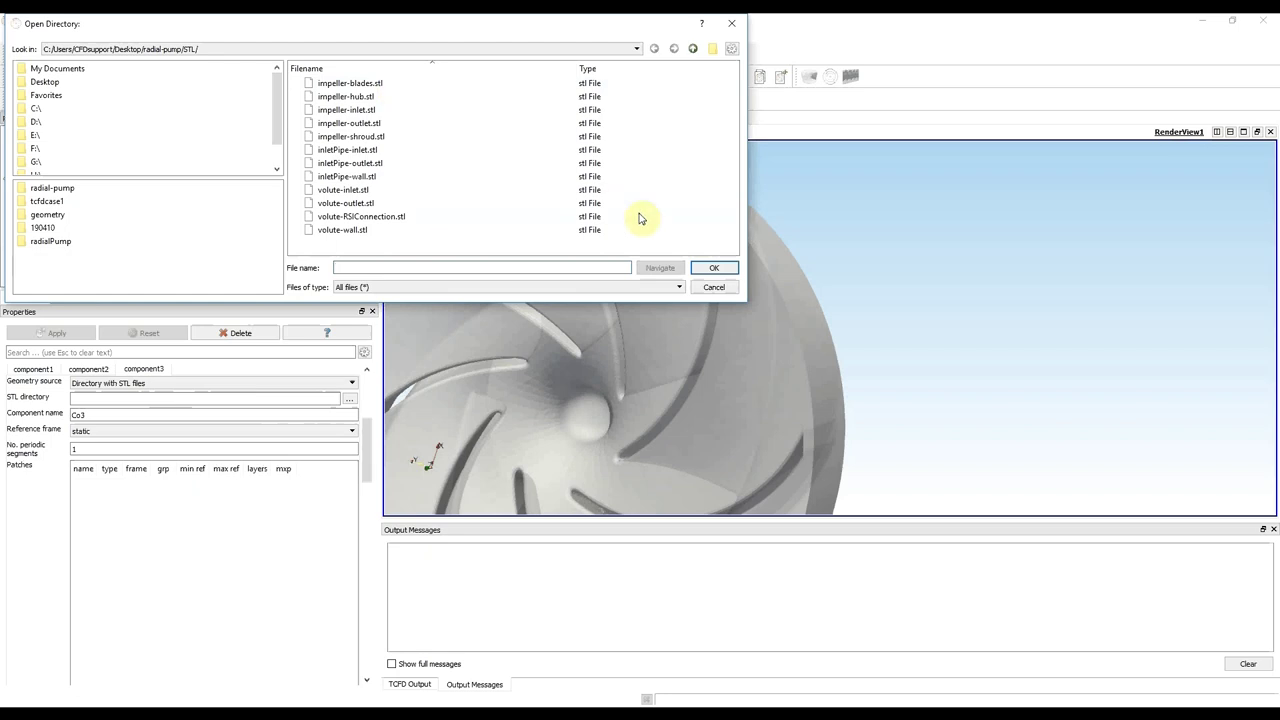
left_click(722, 268)
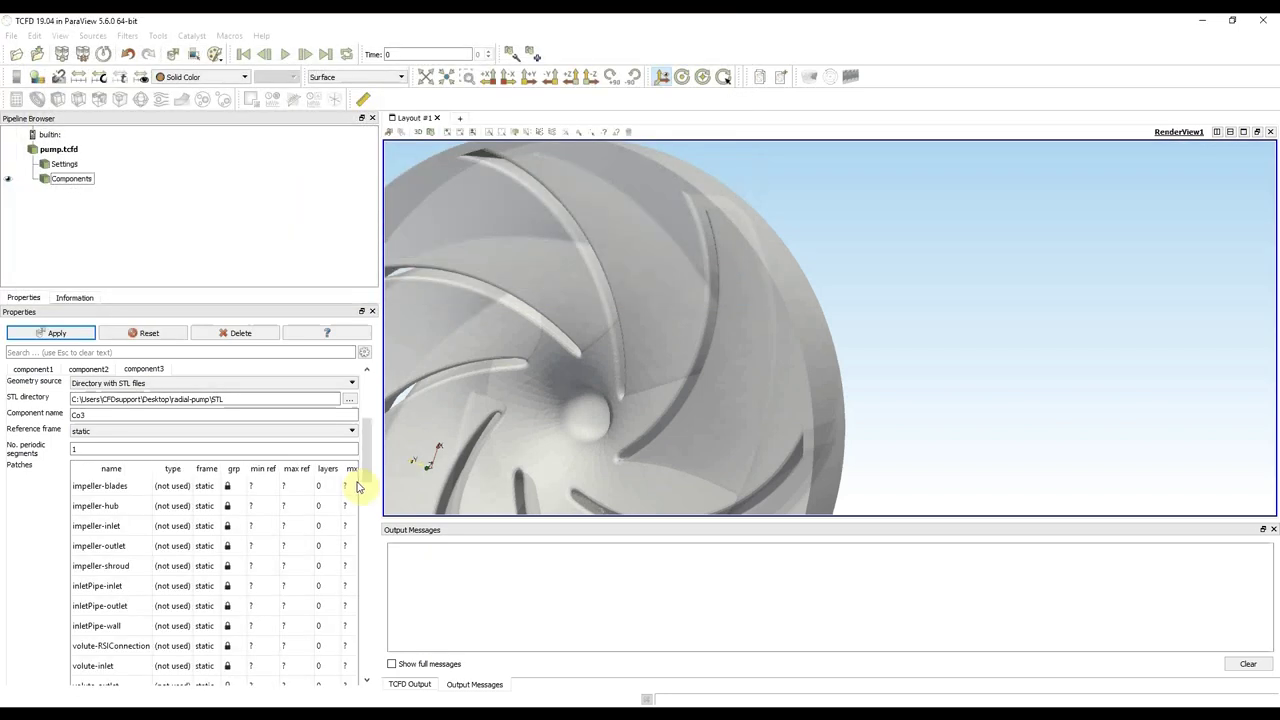
left_click(364, 474)
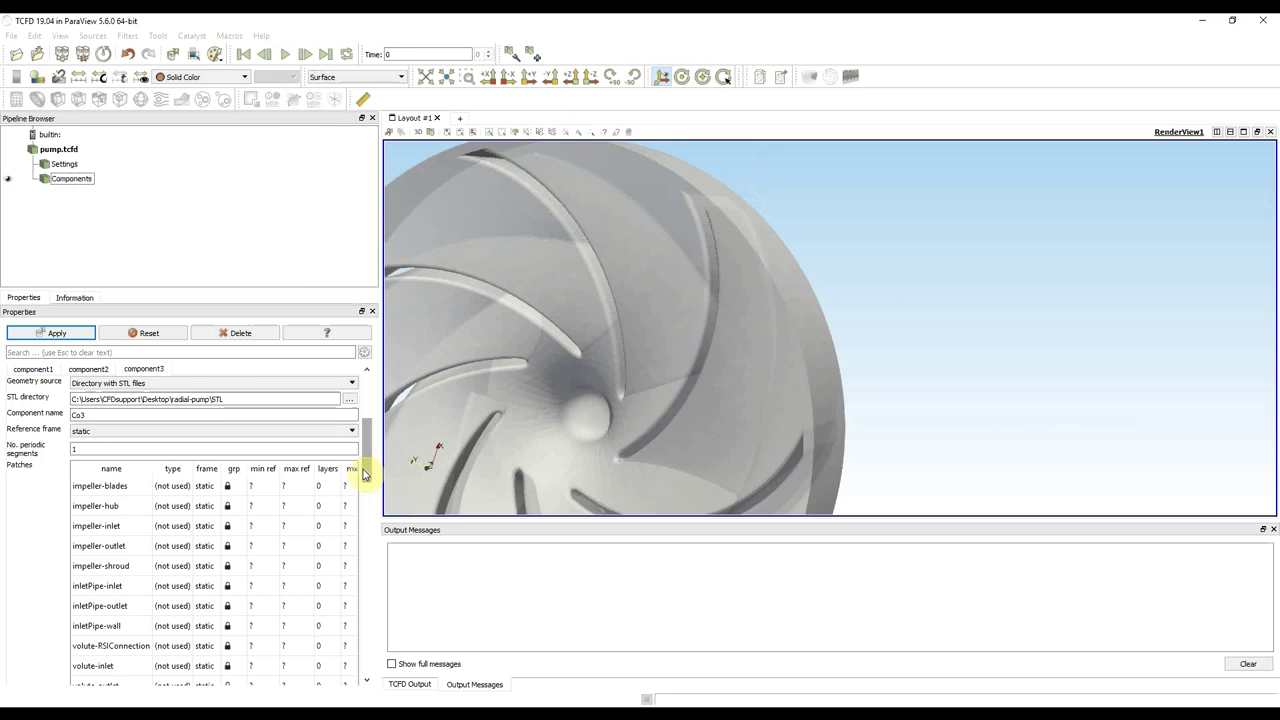
double_click(117, 414)
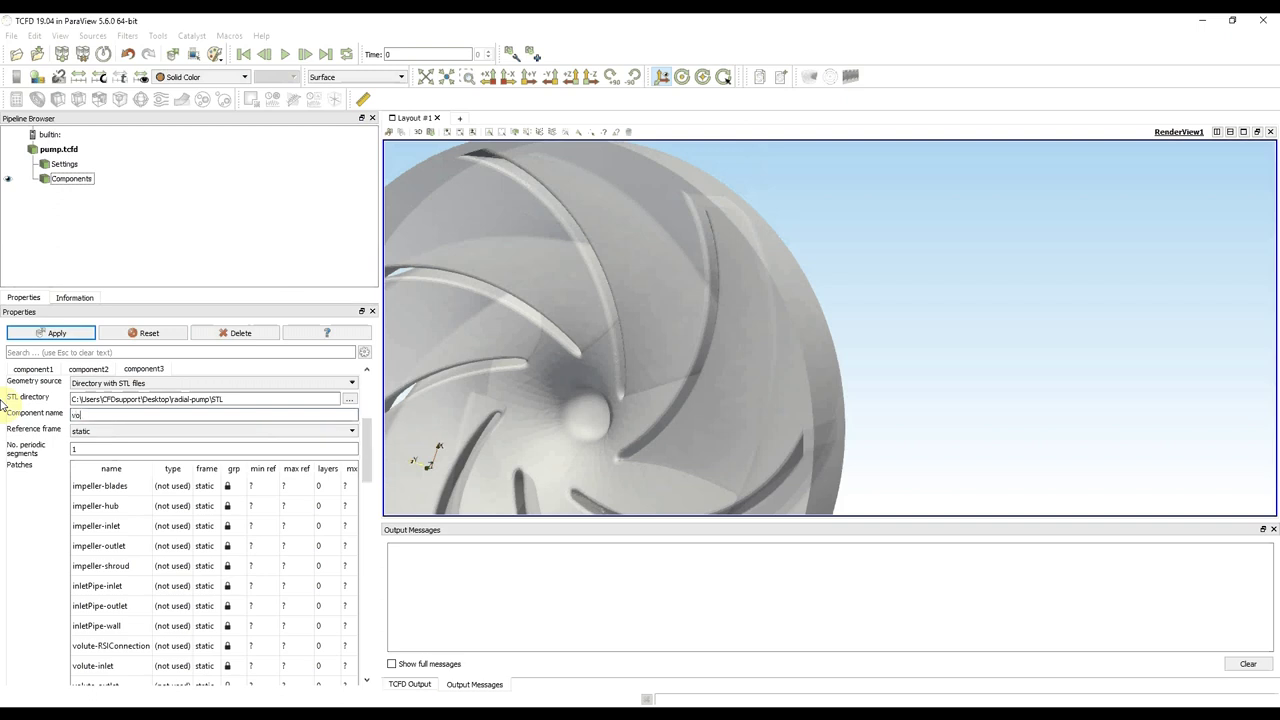
type("volute")
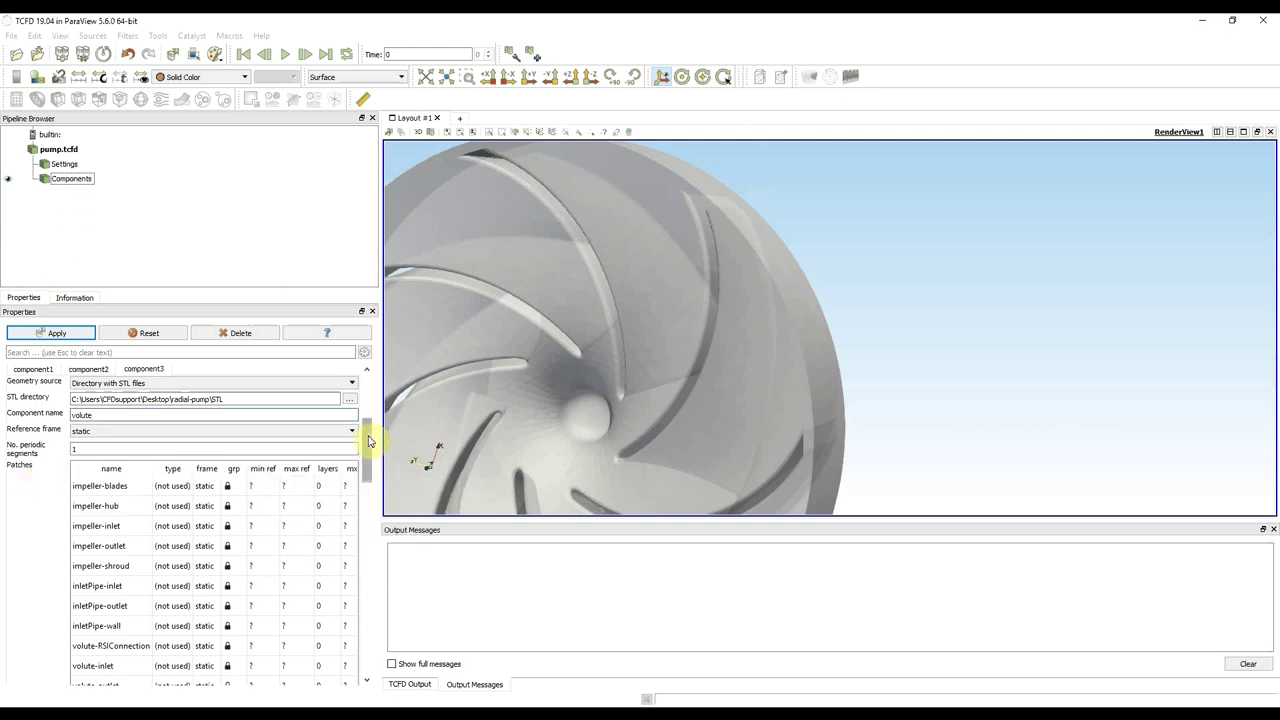
Set the type of the volute-RSIConnection patch to wall.
left_click_drag(368, 440, 370, 468)
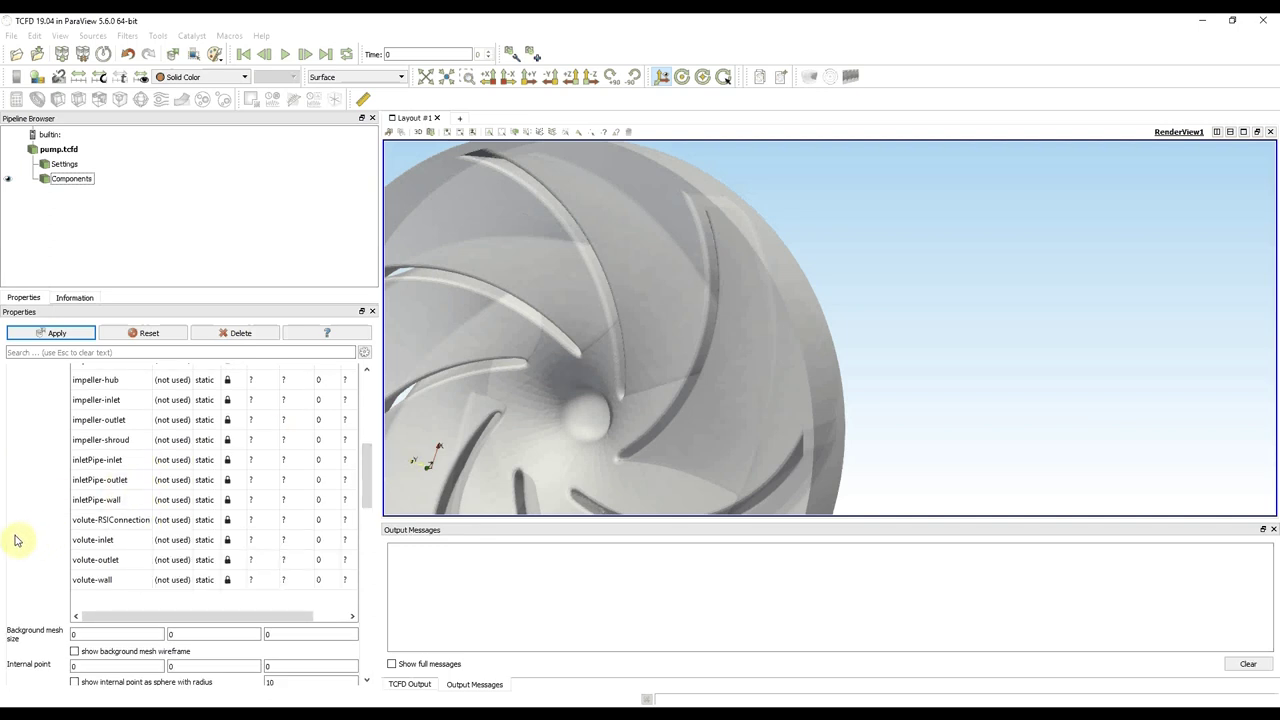
double_click(172, 519)
left_click(174, 520)
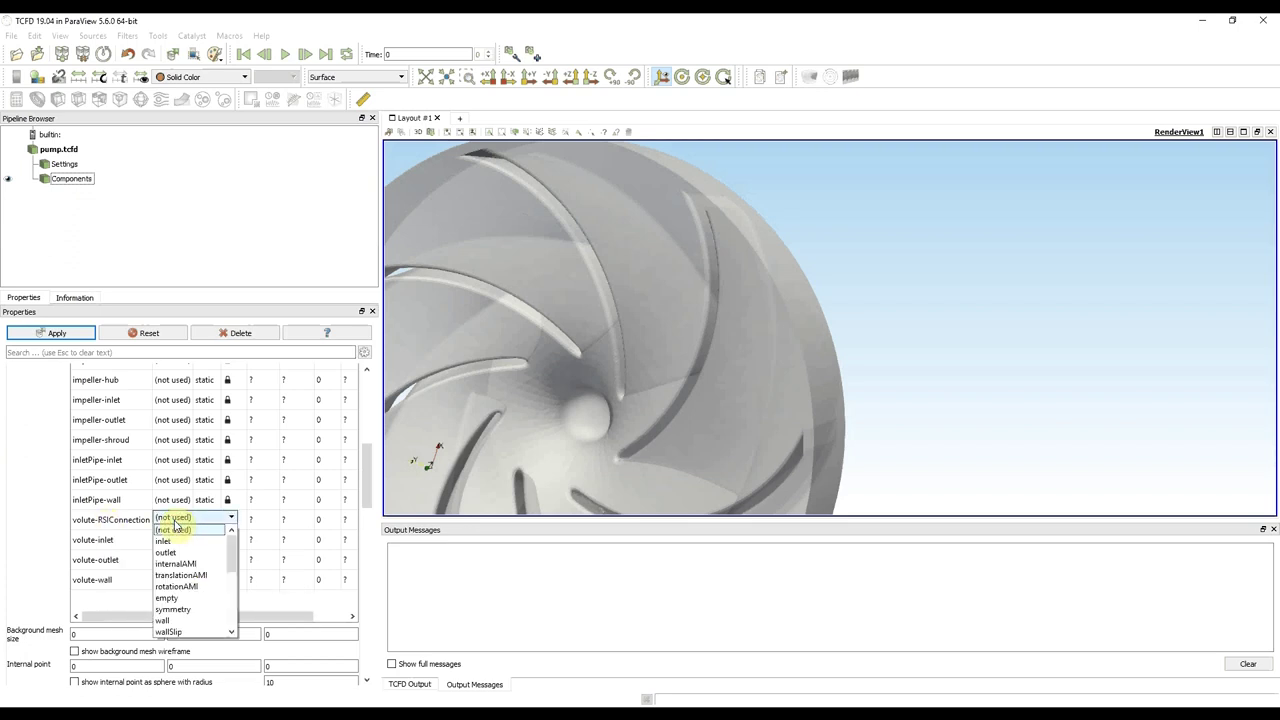
left_click(181, 619)
left_click(52, 537)
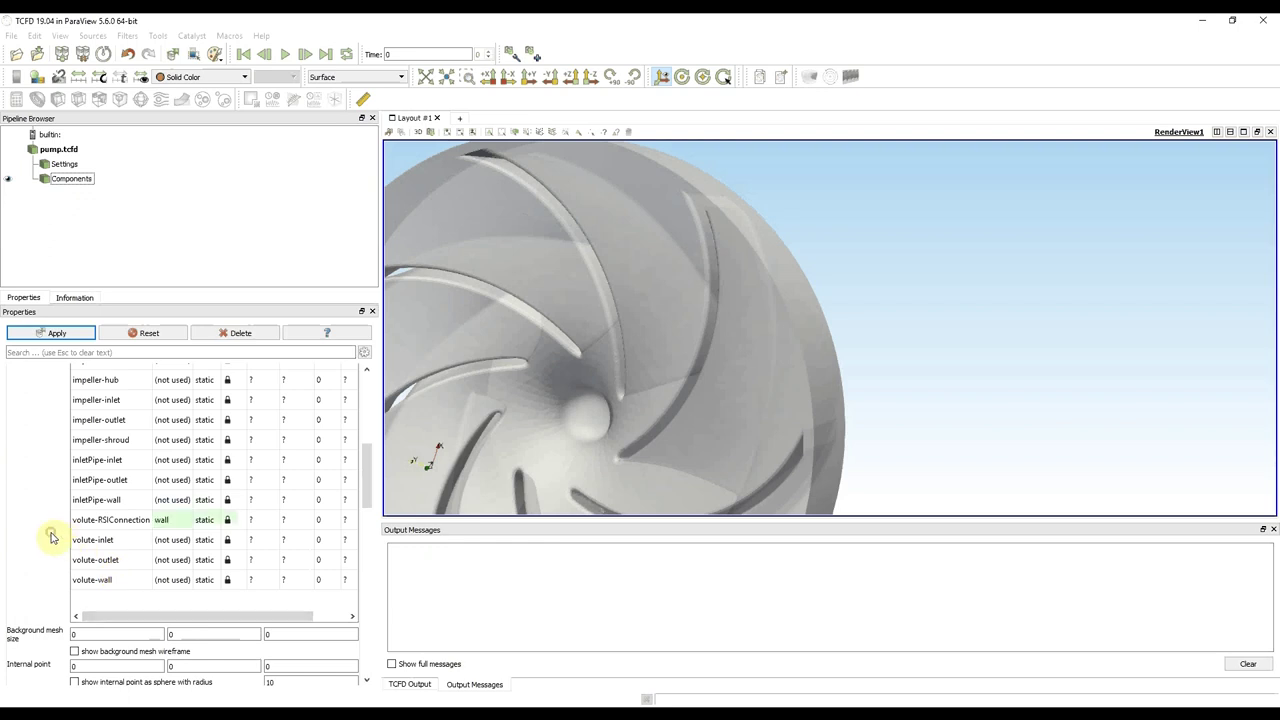
Set the volute-inlet patch type to inletInterface and connect it to the impeller component.
double_click(174, 539)
left_click(181, 539)
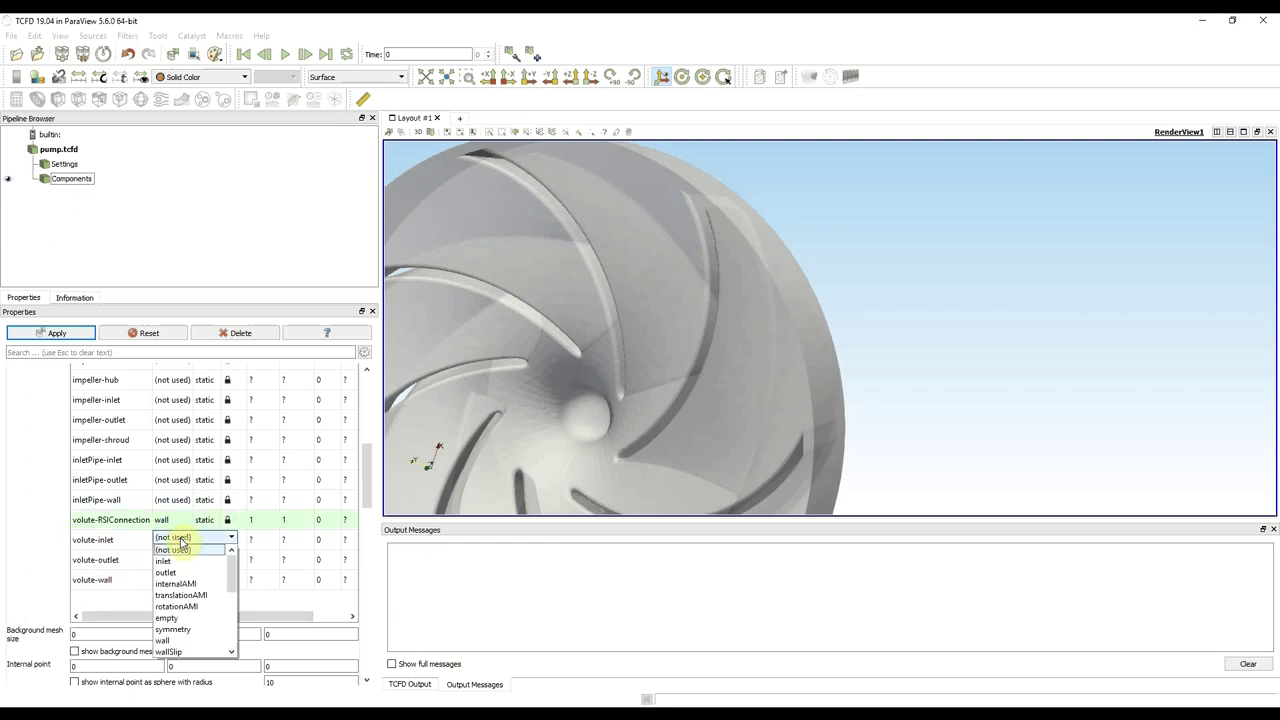
scroll(197, 612, "down", 5)
scroll(197, 617, "down", 2)
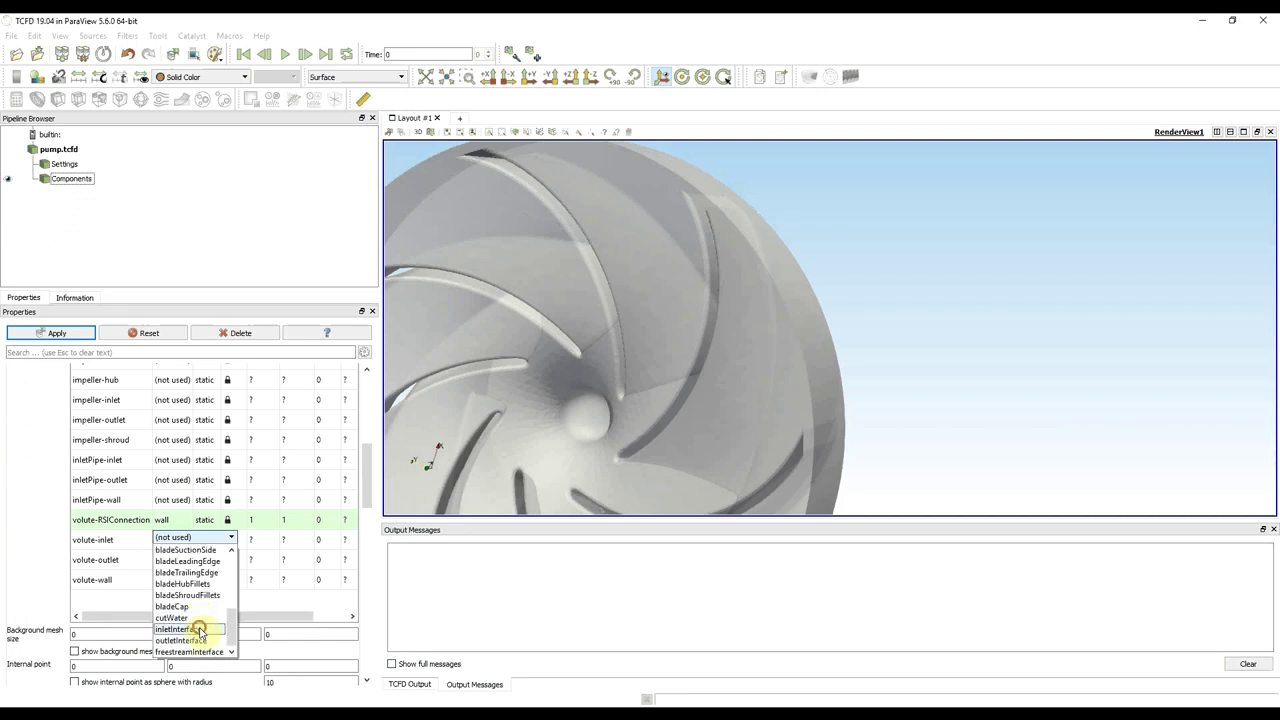
left_click(199, 629)
left_click(131, 521)
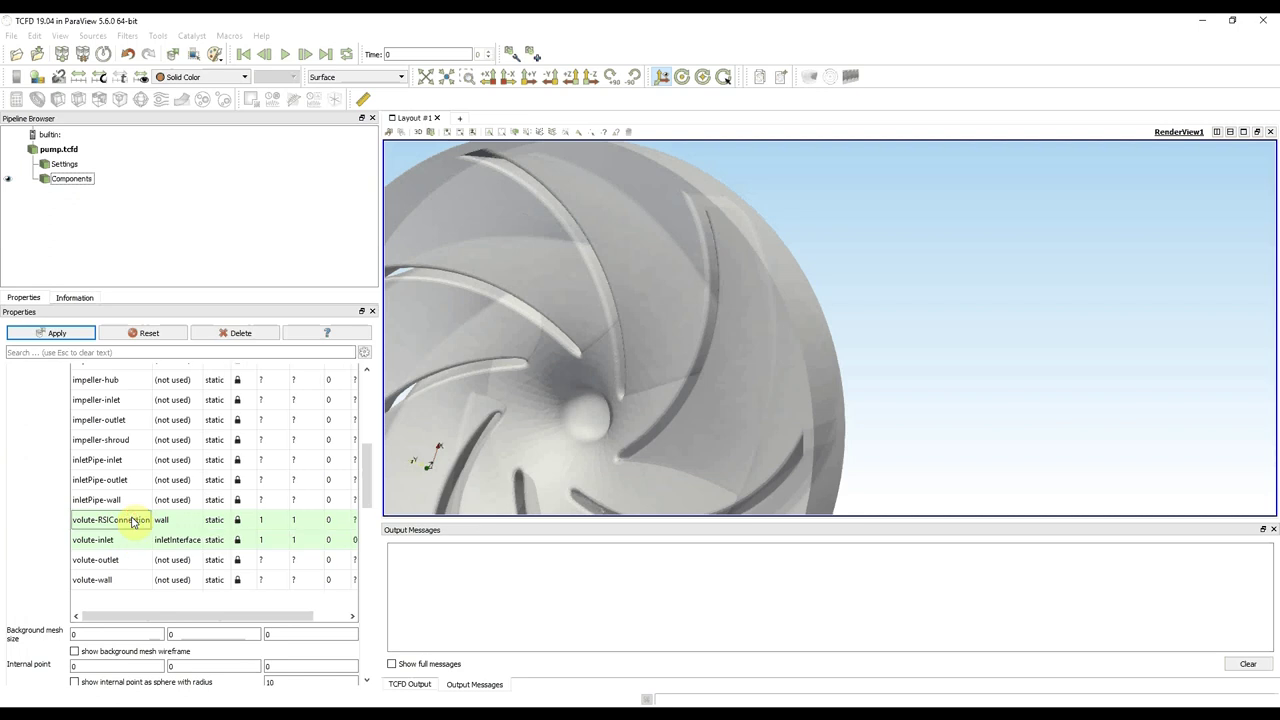
left_click(180, 540)
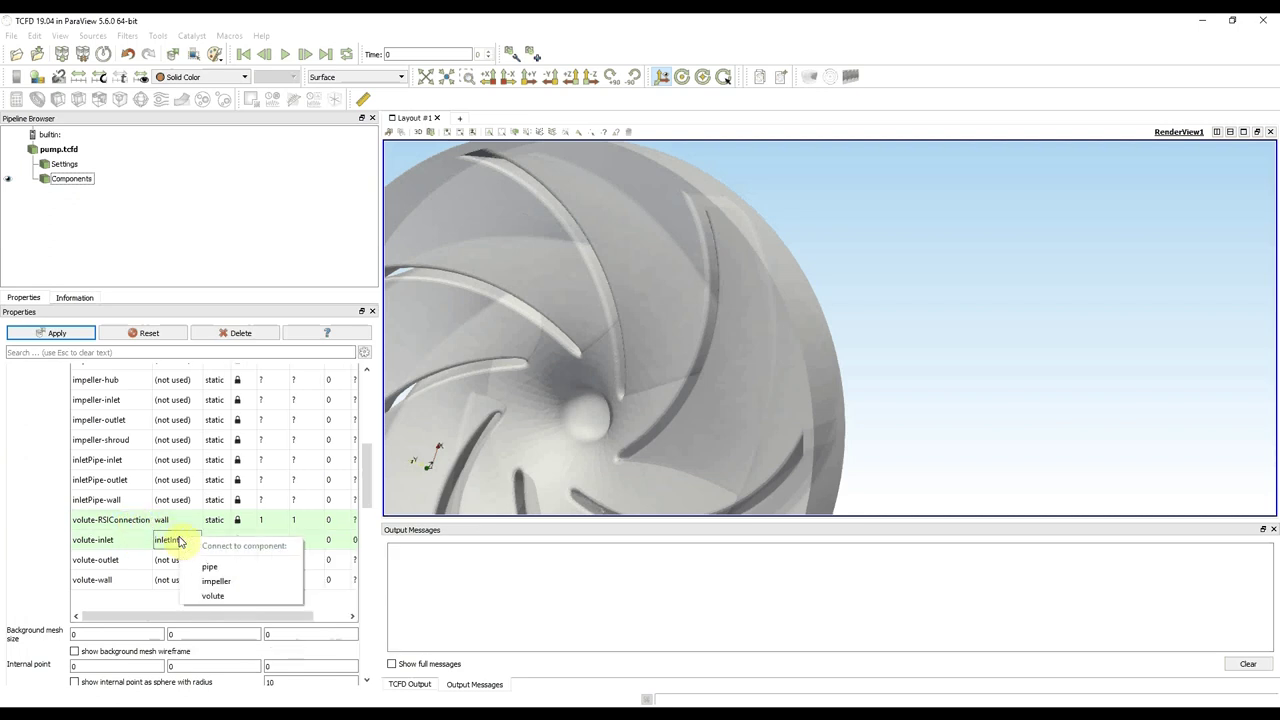
left_click(214, 581)
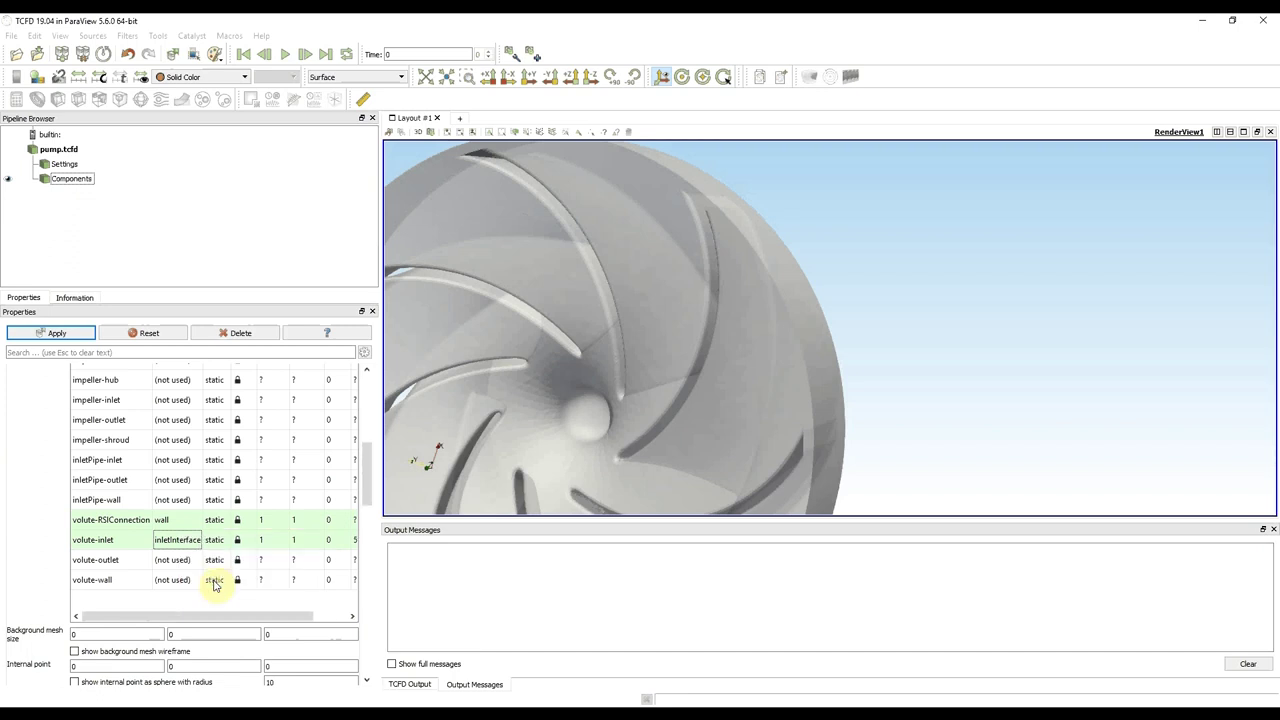
Set the volute-outlet patch to outlet and the volute-wall patch to wall, and apply the component settings.
double_click(186, 563)
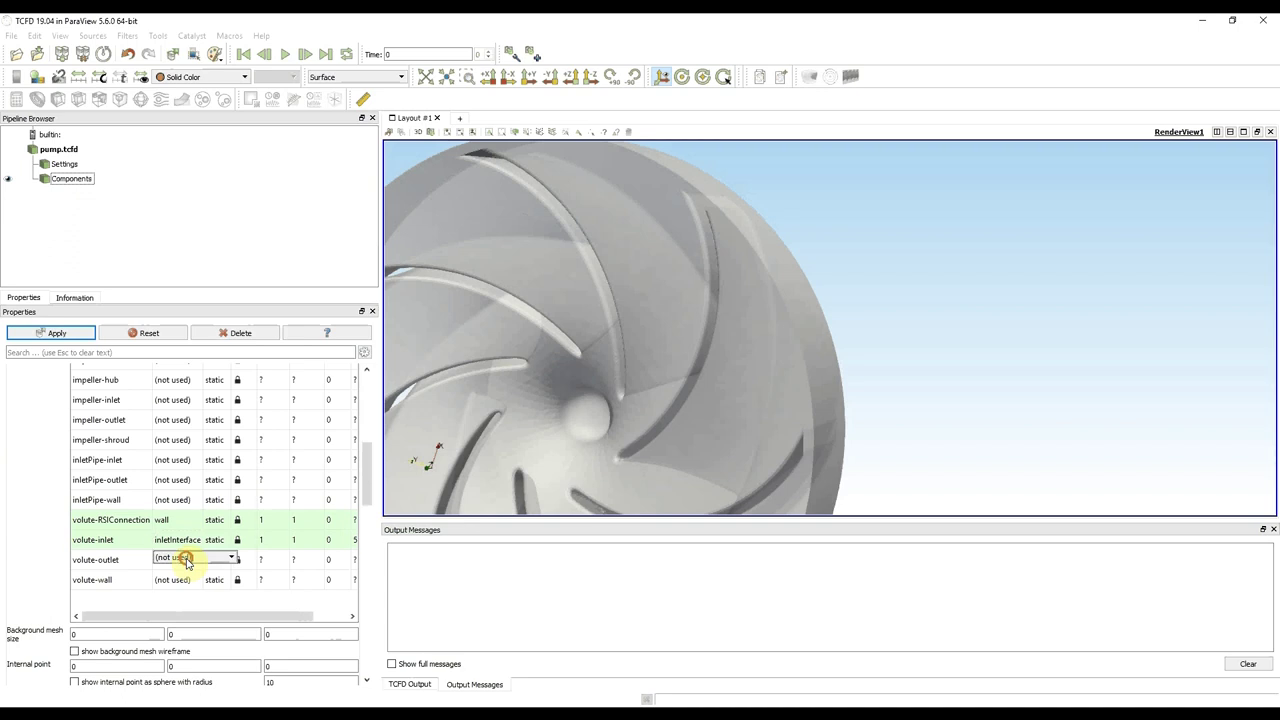
left_click(184, 560)
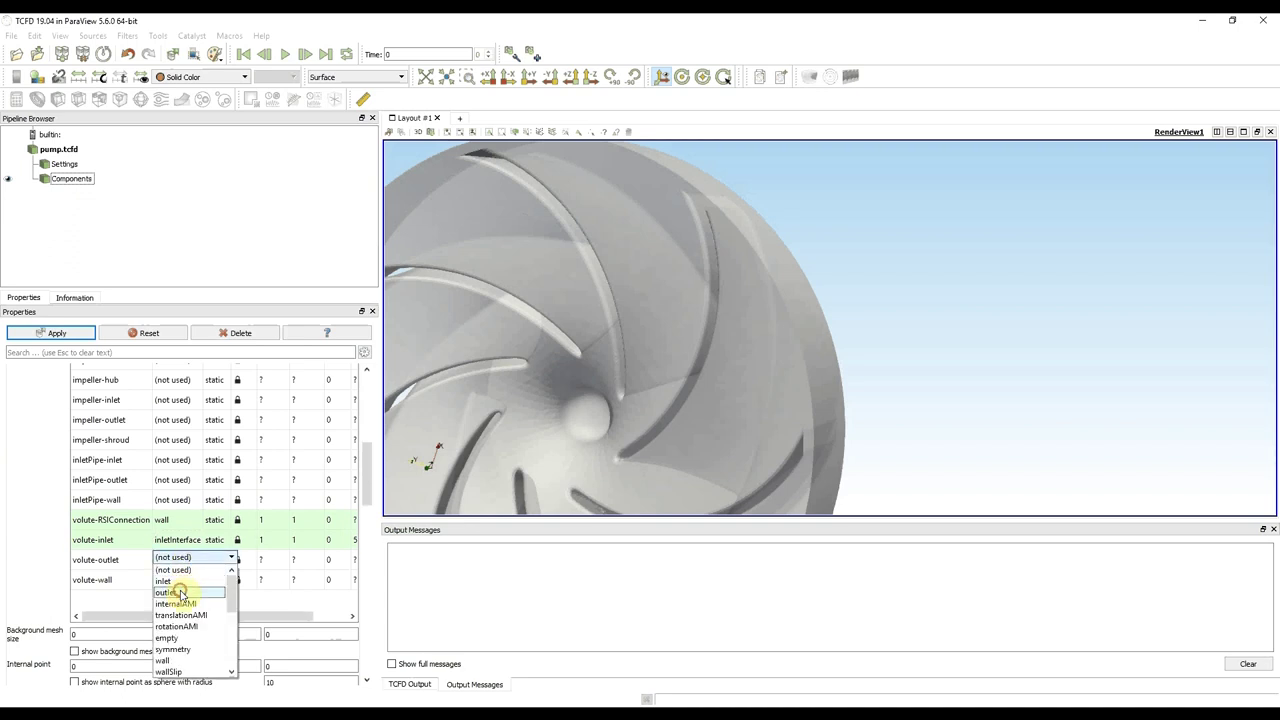
left_click(181, 593)
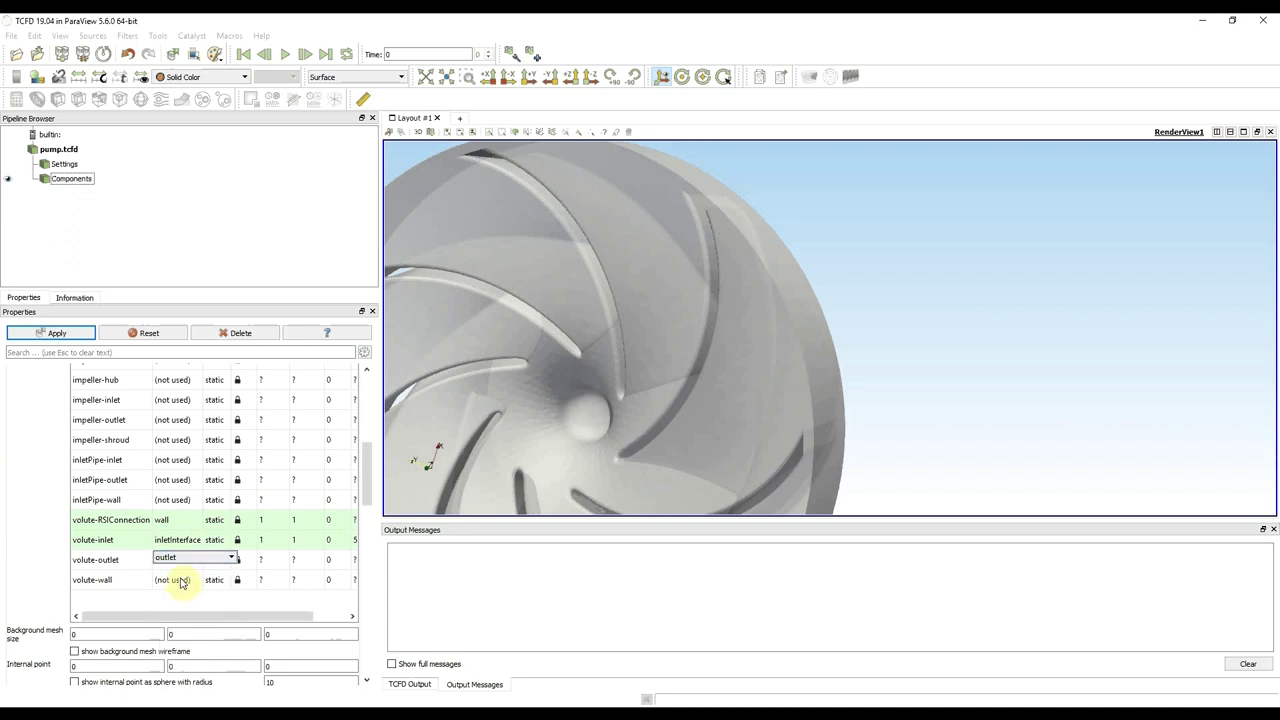
double_click(181, 581)
left_click(180, 581)
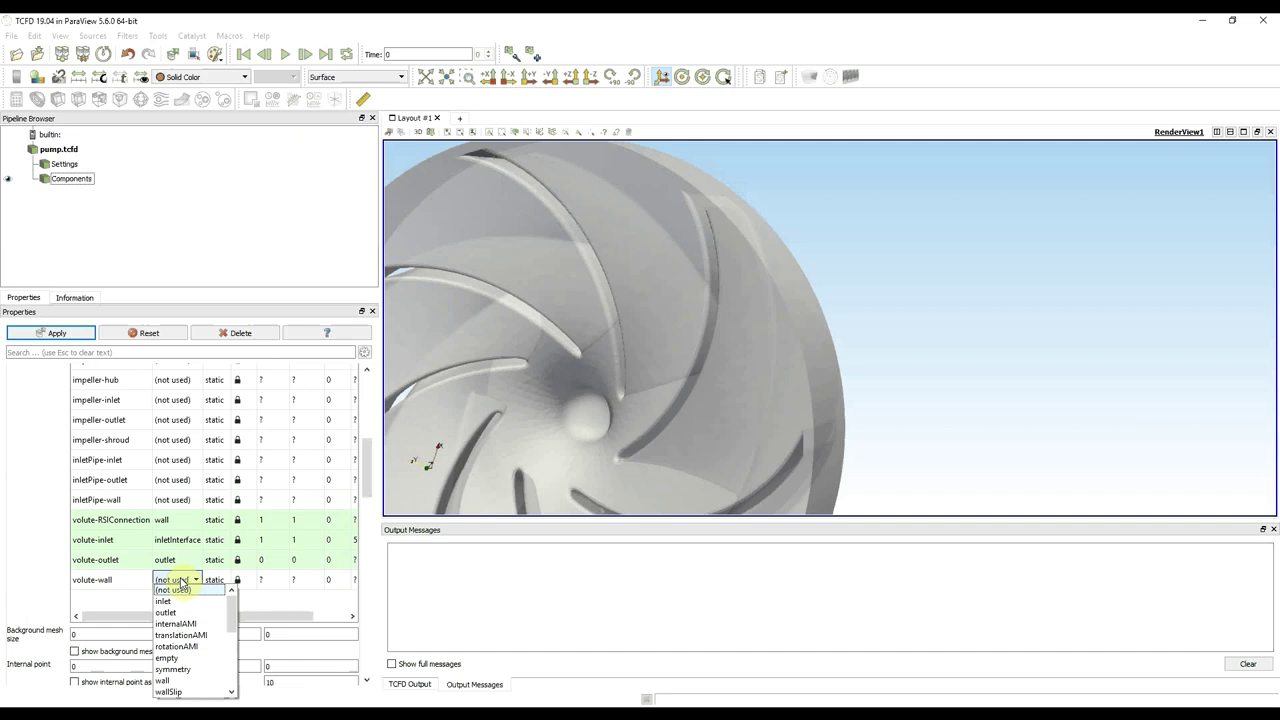
left_click(186, 681)
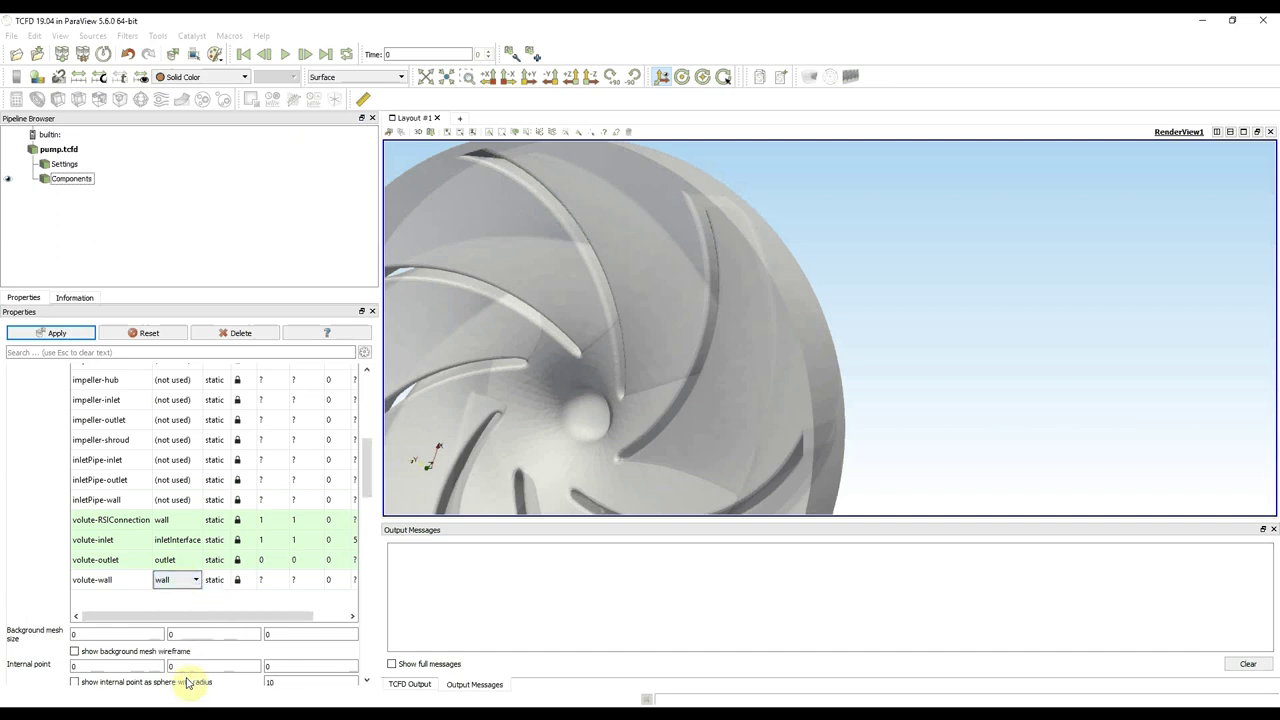
left_click(127, 561)
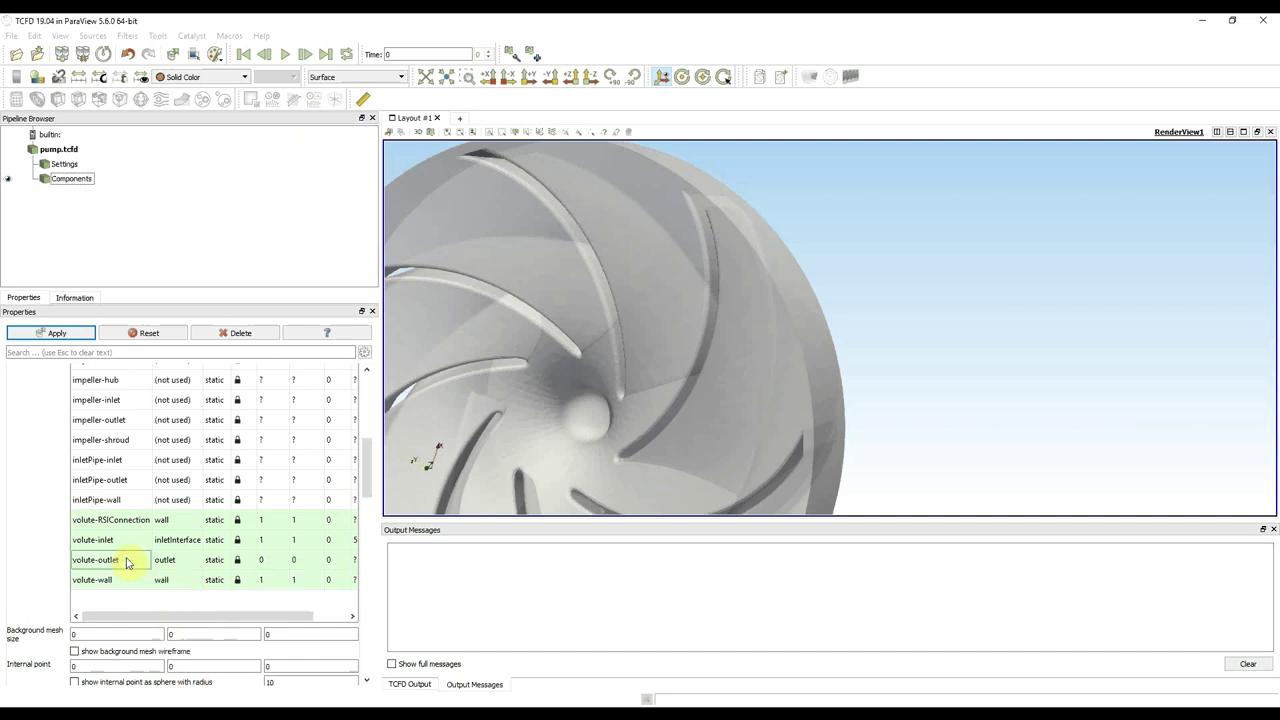
left_click(67, 334)
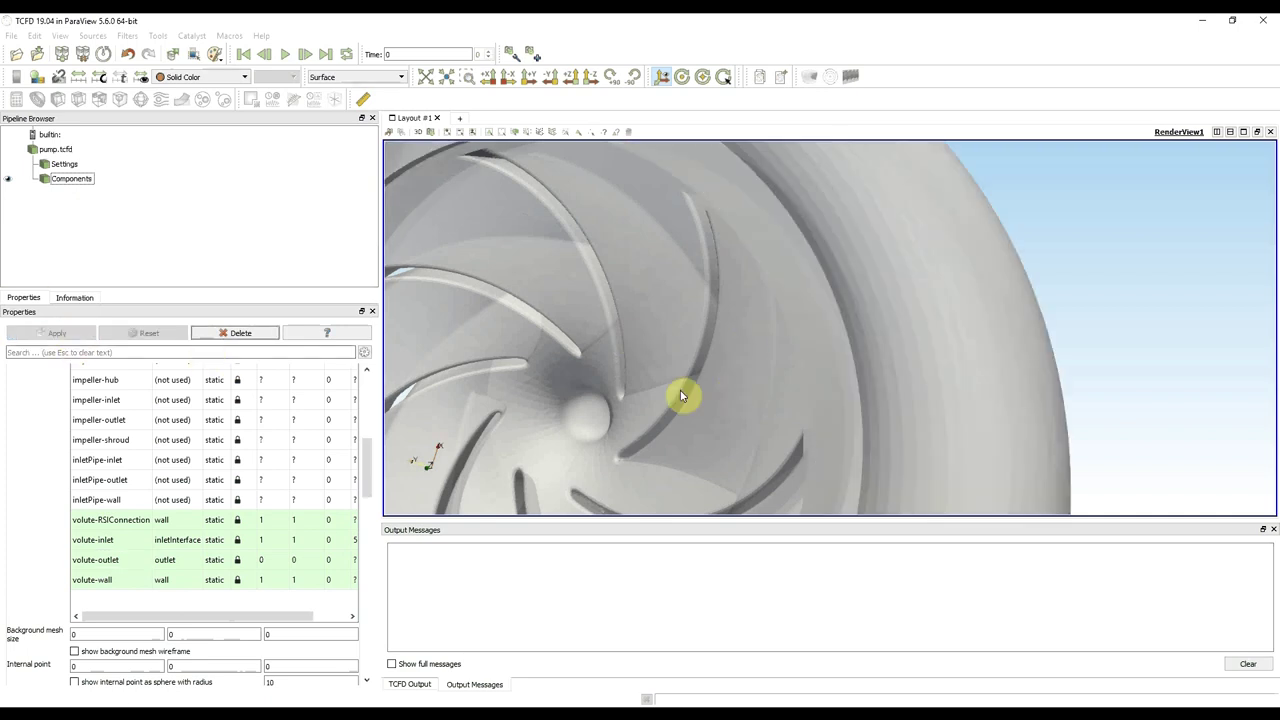
Set the volute's background mesh size to 9, 9, 9.
right_click_drag(651, 362, 659, 228)
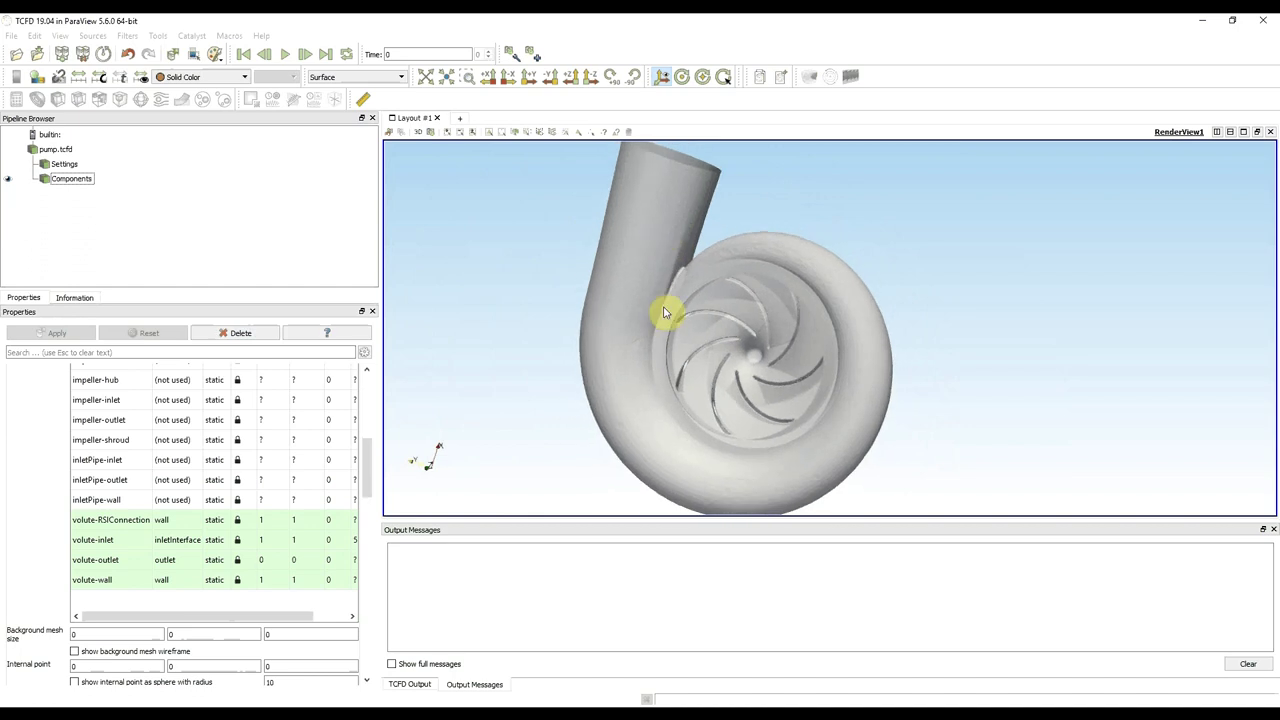
left_click_drag(803, 386, 920, 291)
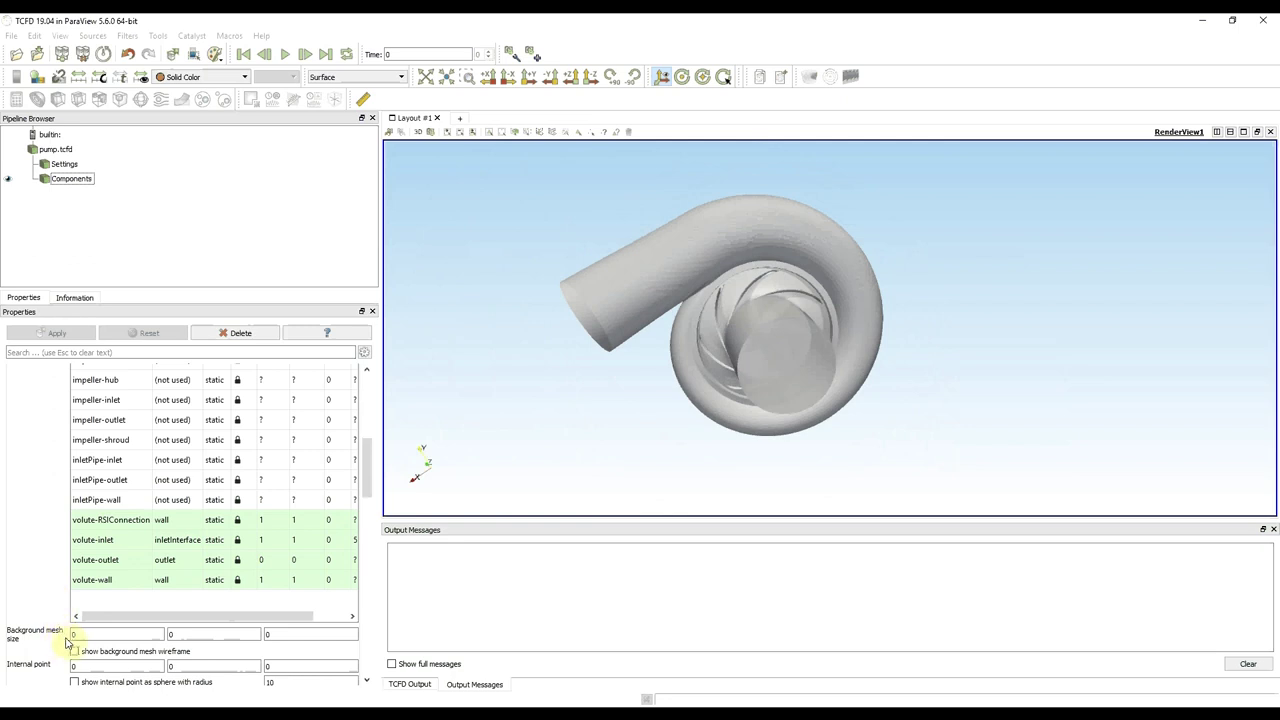
left_click(82, 636)
key("ctrl+a")
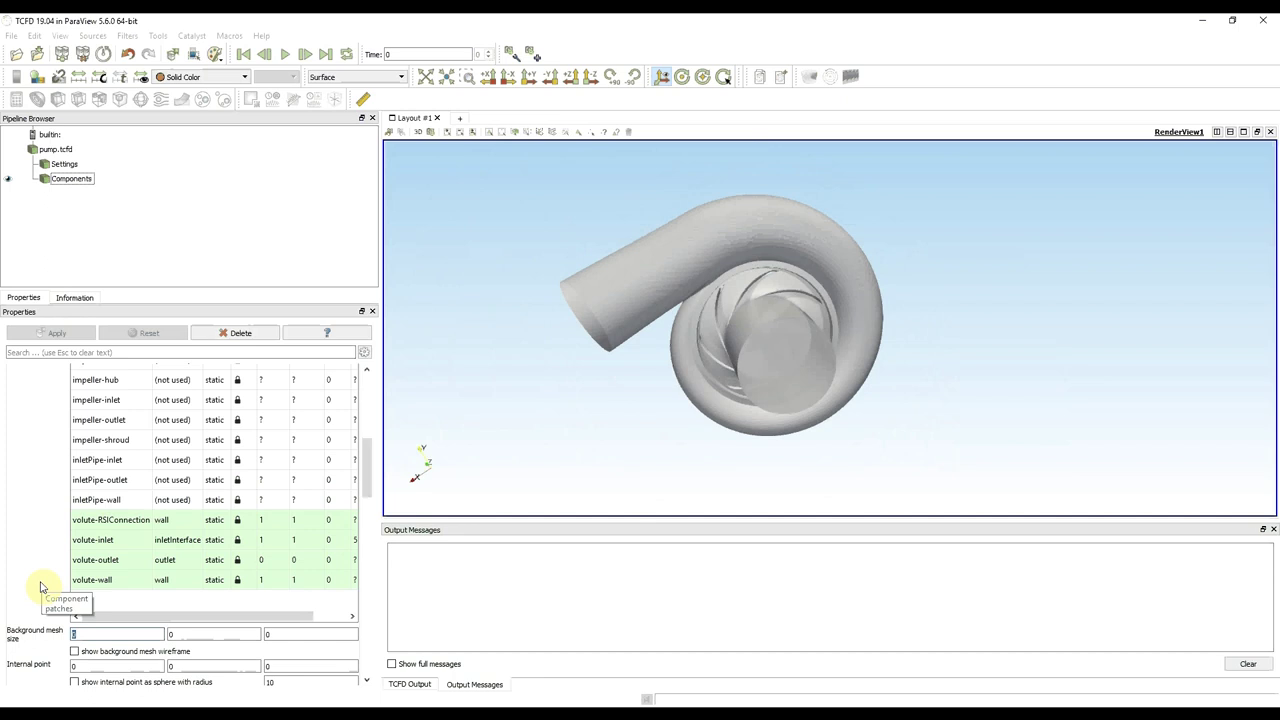
type("9")
key("Tab")
type("9")
key("Tab")
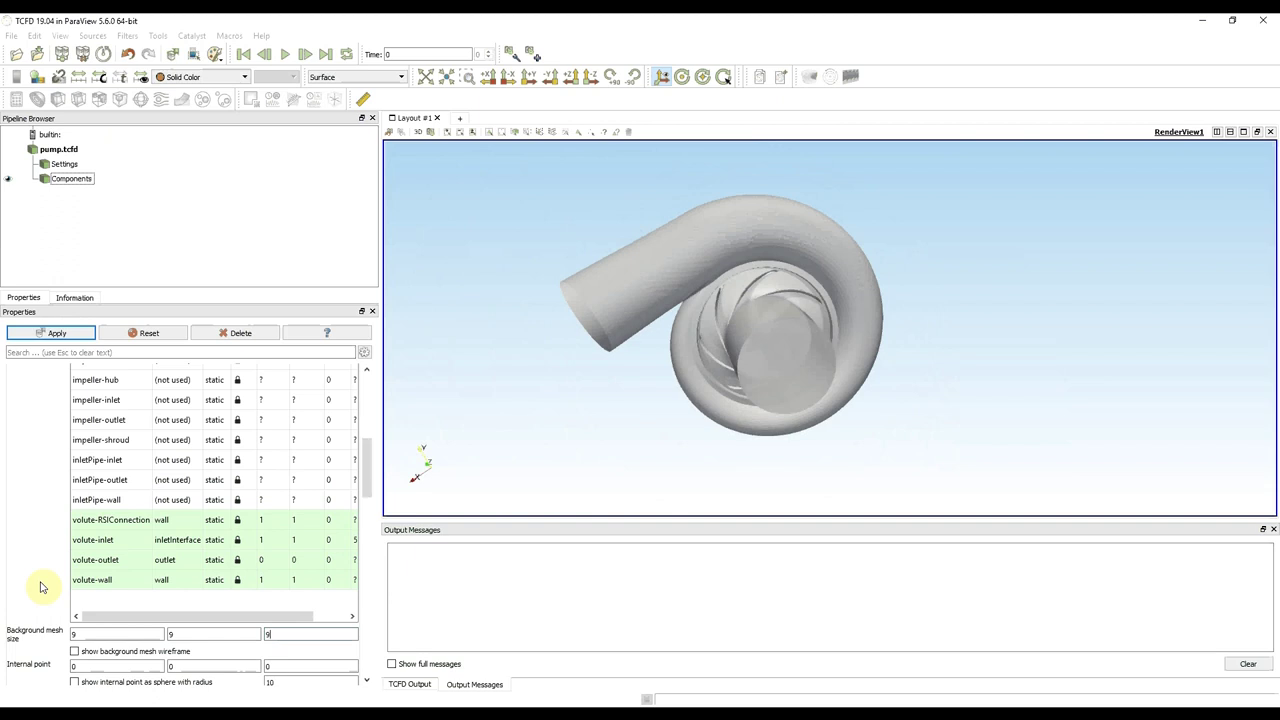
Inspect the volute's background mesh using its temporary wireframe display, and hide the wireframe.
left_click(75, 652)
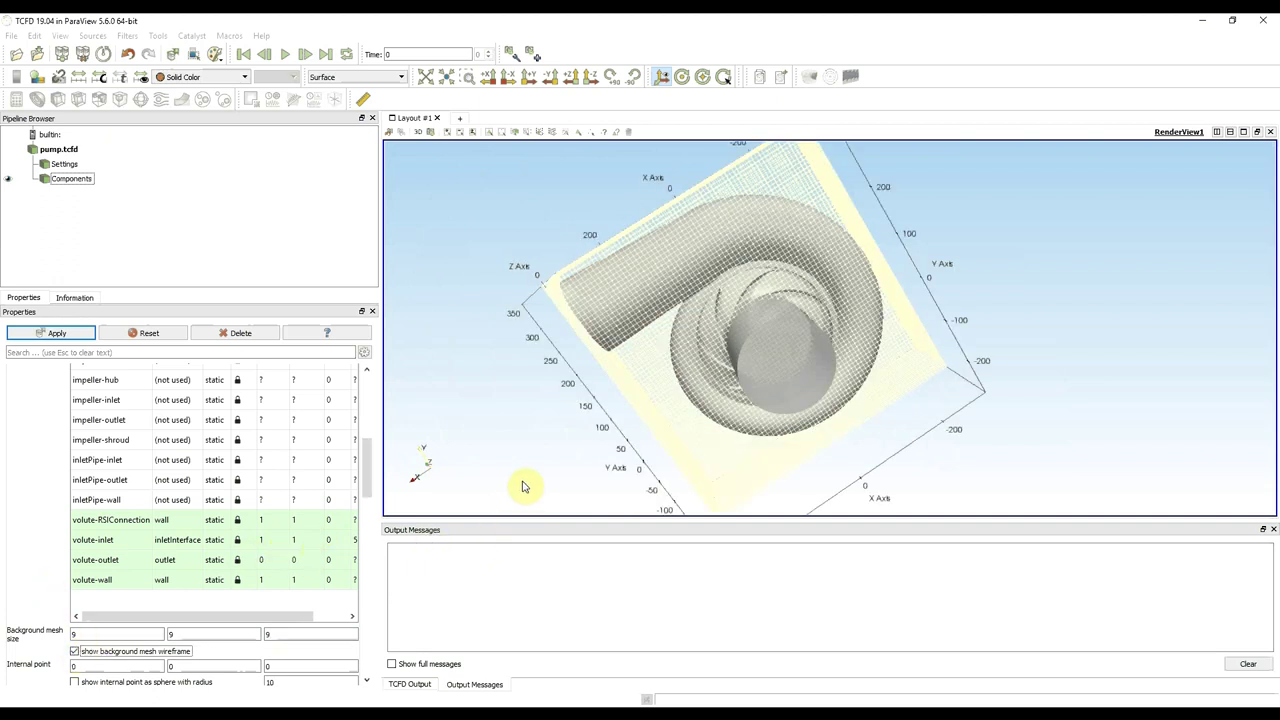
left_click_drag(519, 483, 686, 445)
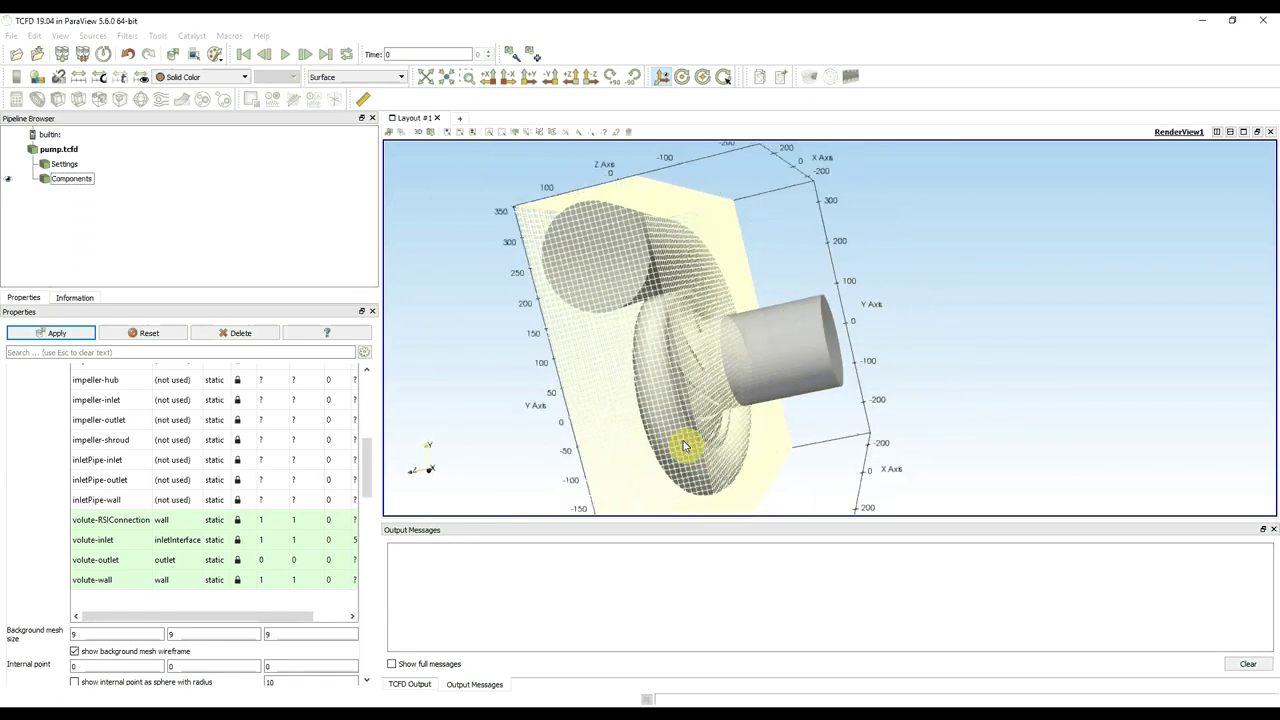
left_click(75, 652)
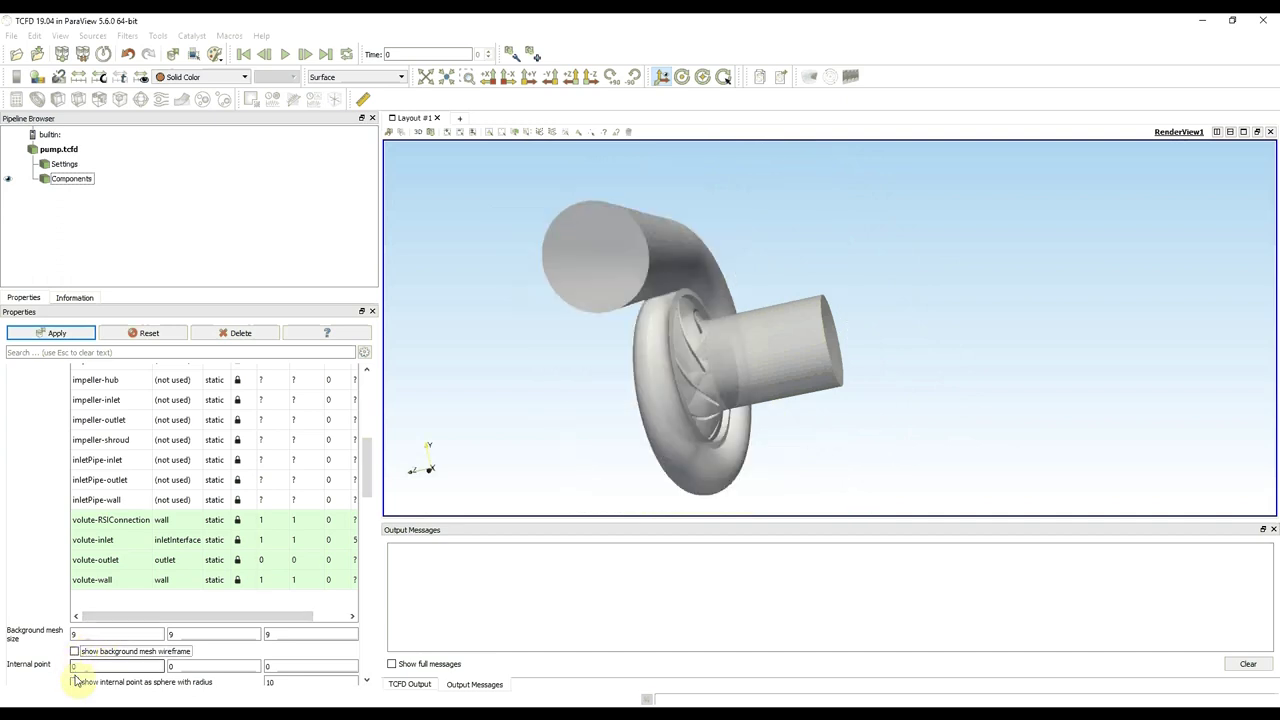
Display the volute's internal point as a sphere and place it inside the outlet pipe at about 143.8, 225.8, 112.2.
left_click(75, 683)
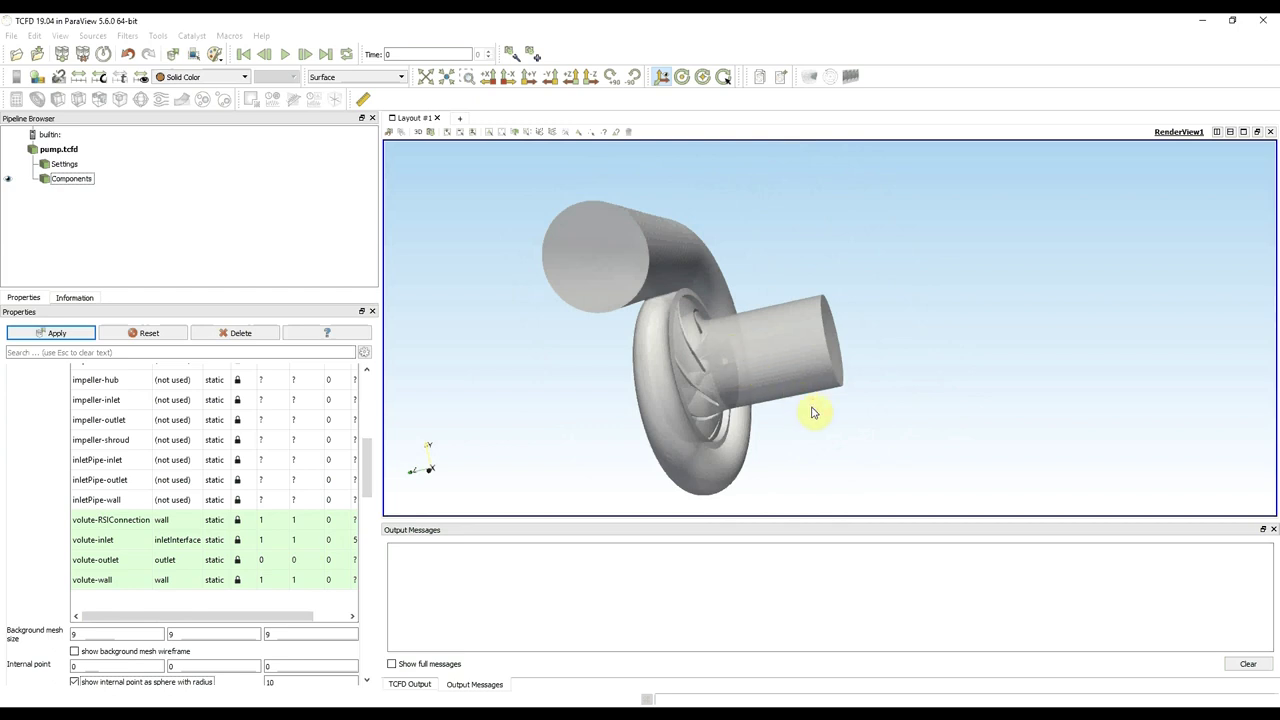
left_click_drag(797, 414, 645, 283)
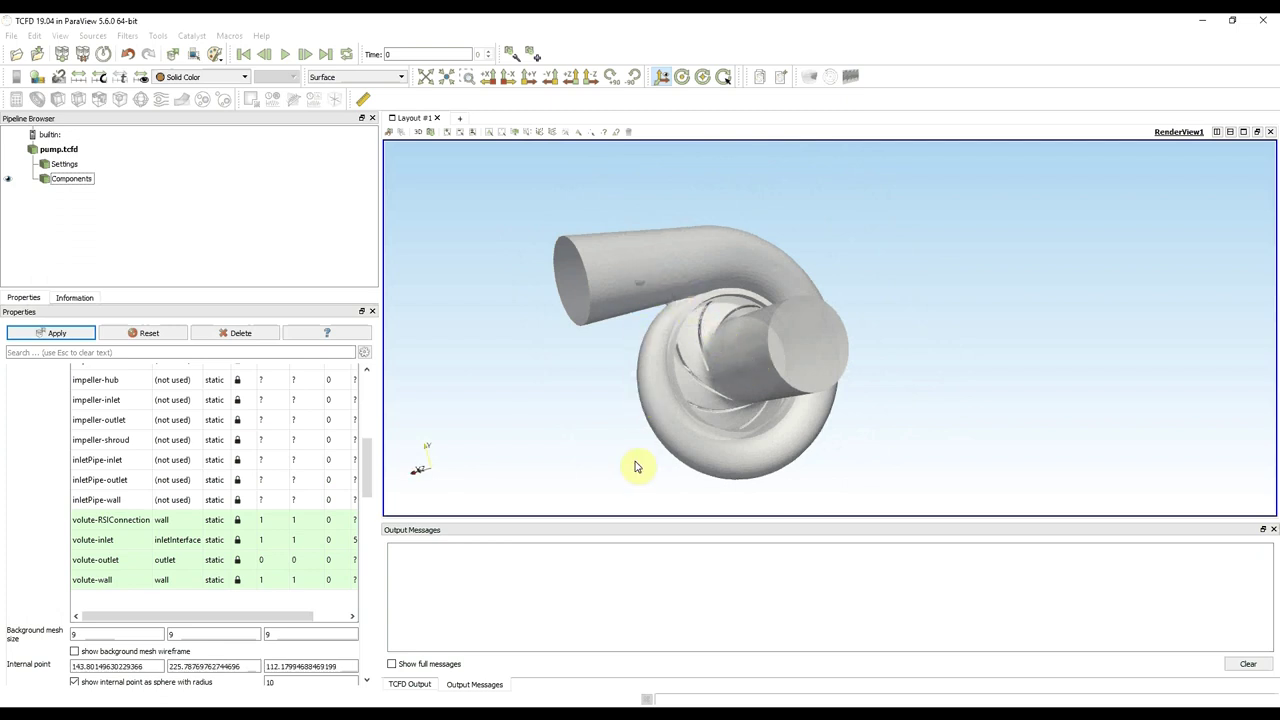
left_click_drag(634, 428, 814, 431)
left_click_drag(670, 457, 729, 449)
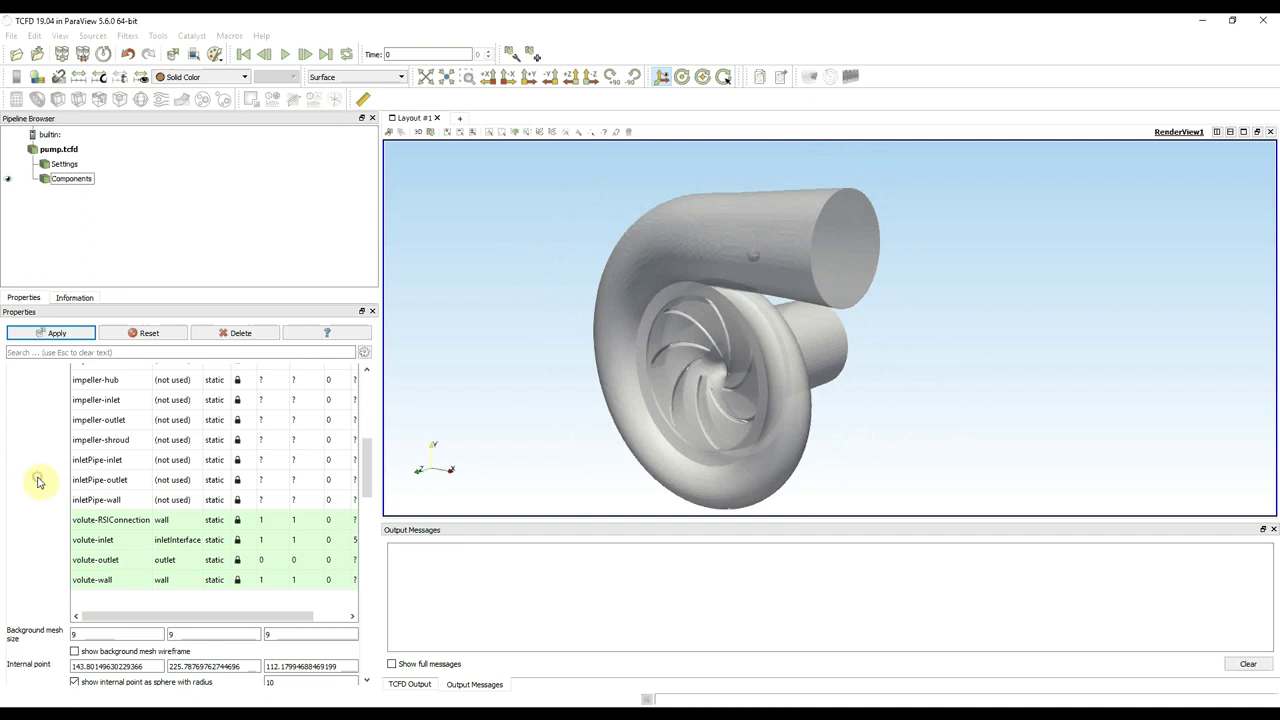
Open the component map in a maximized window to examine how the pipe, impeller and volute connect from inlet to outlet.
scroll(367, 472, "down", 1)
left_click_drag(367, 472, 376, 527)
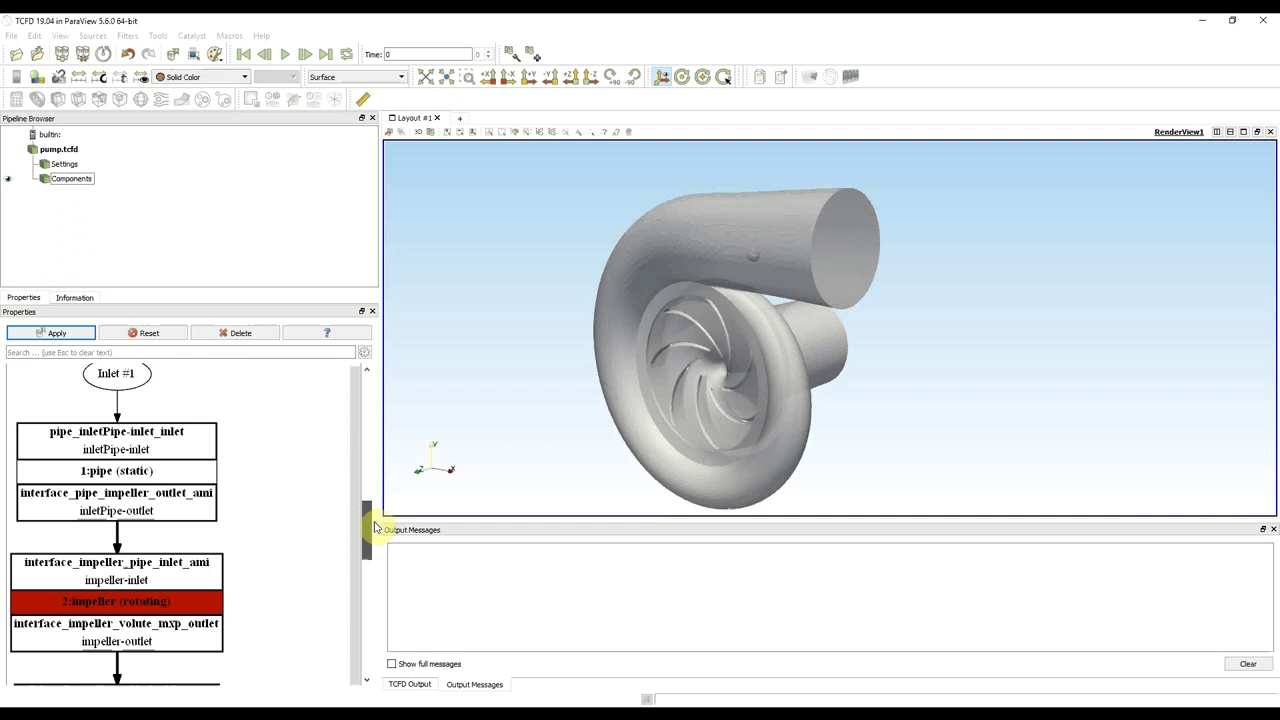
mouse_move(376, 527)
left_mouse_down()
mouse_move(366, 517)
mouse_move(367, 571)
mouse_move(367, 536)
mouse_move(368, 547)
left_mouse_up()
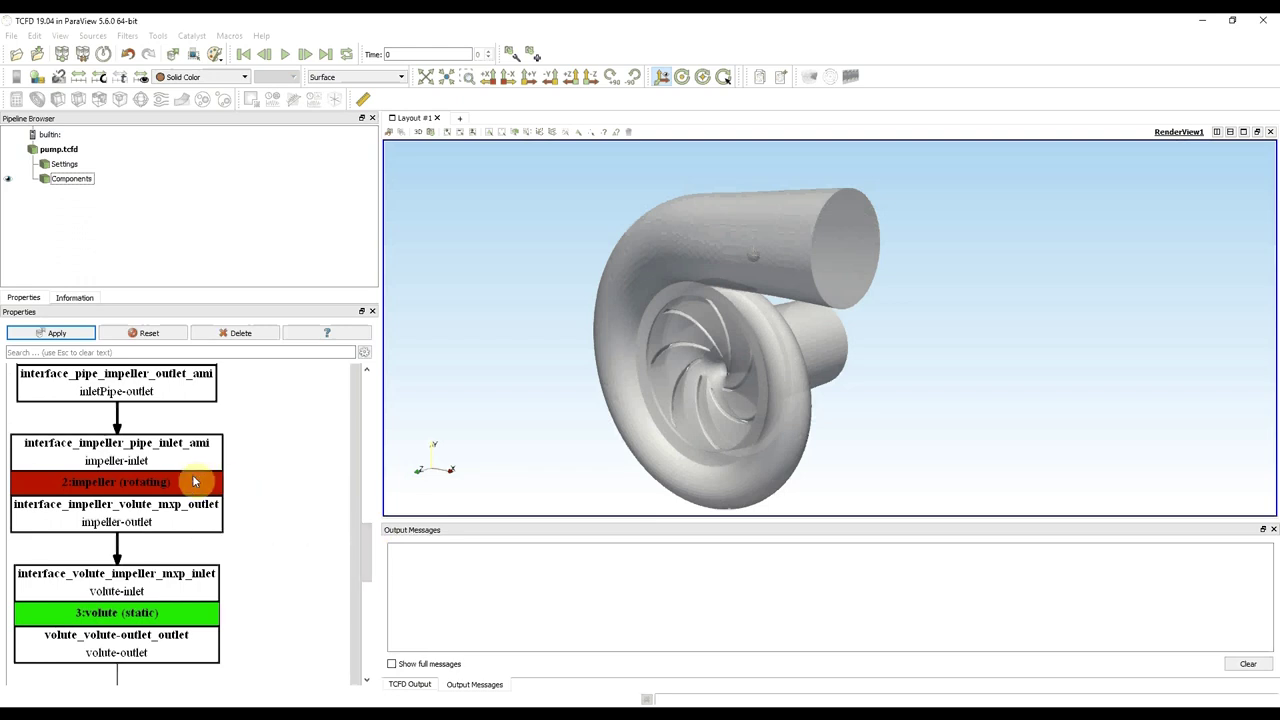
double_click(194, 481)
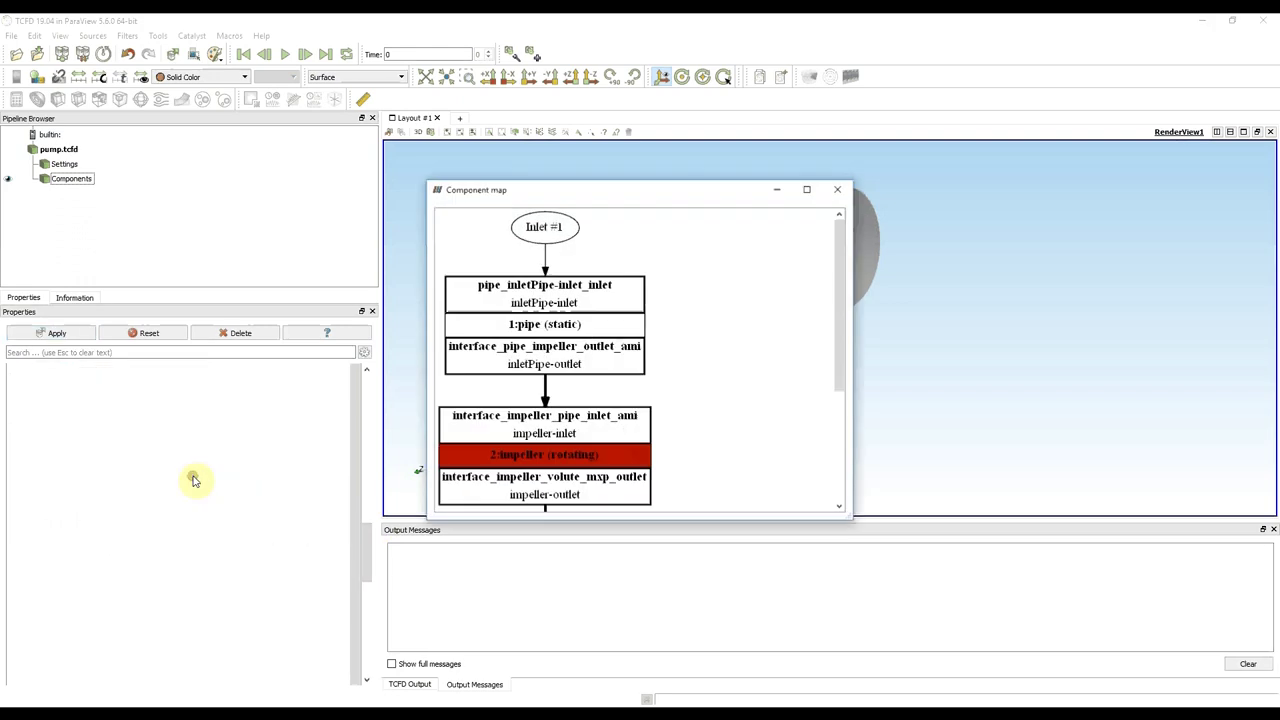
left_click(807, 190)
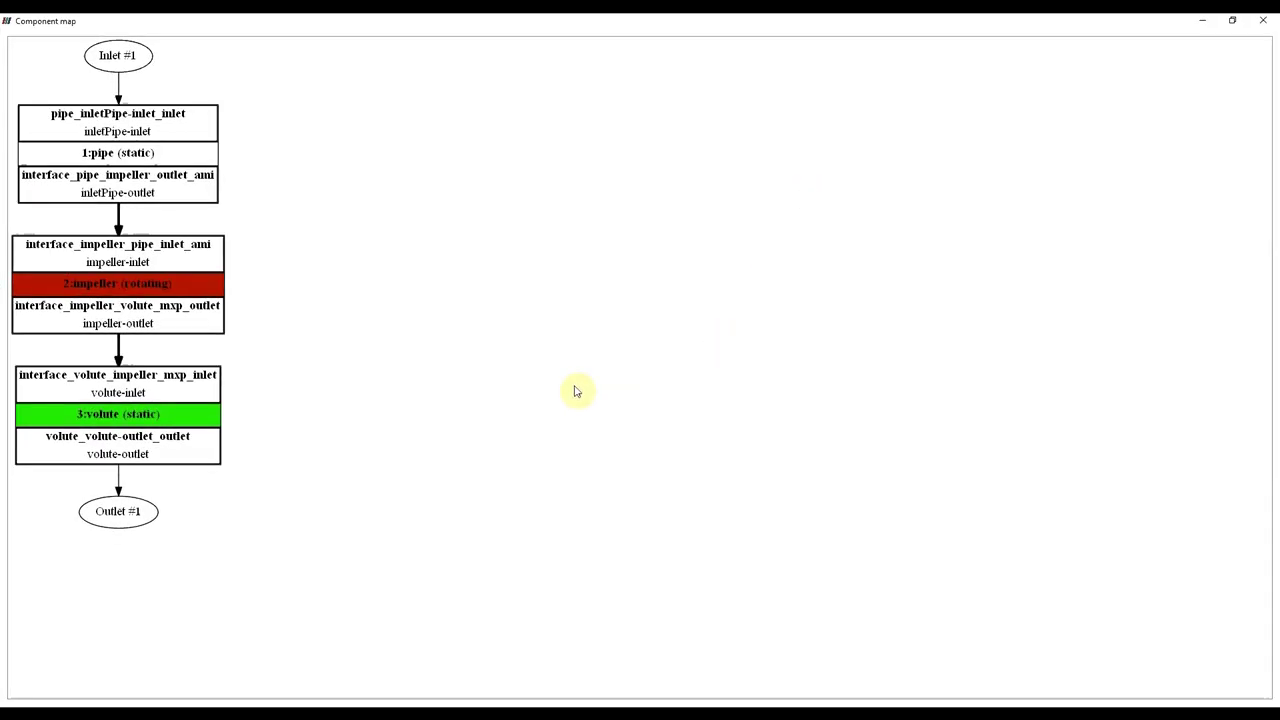
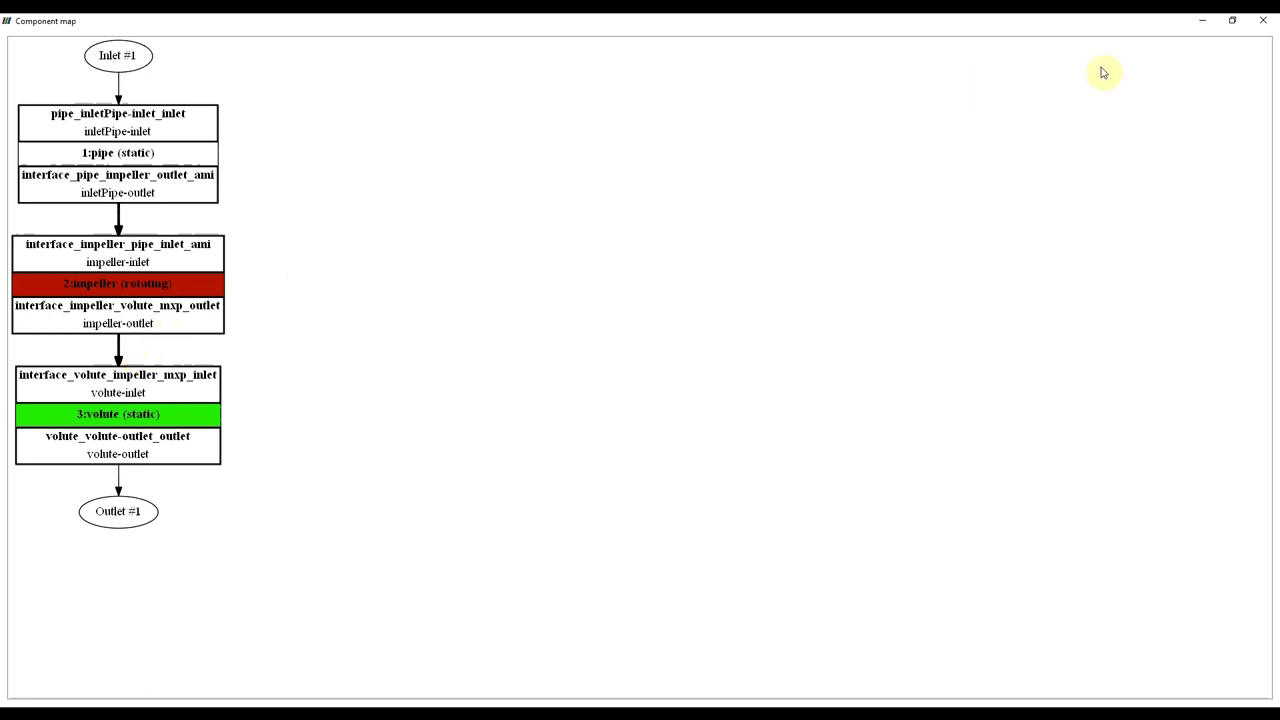
Close the component map window, apply the pipe, impeller and volute component settings, and collapse the component settings.
left_click(1266, 22)
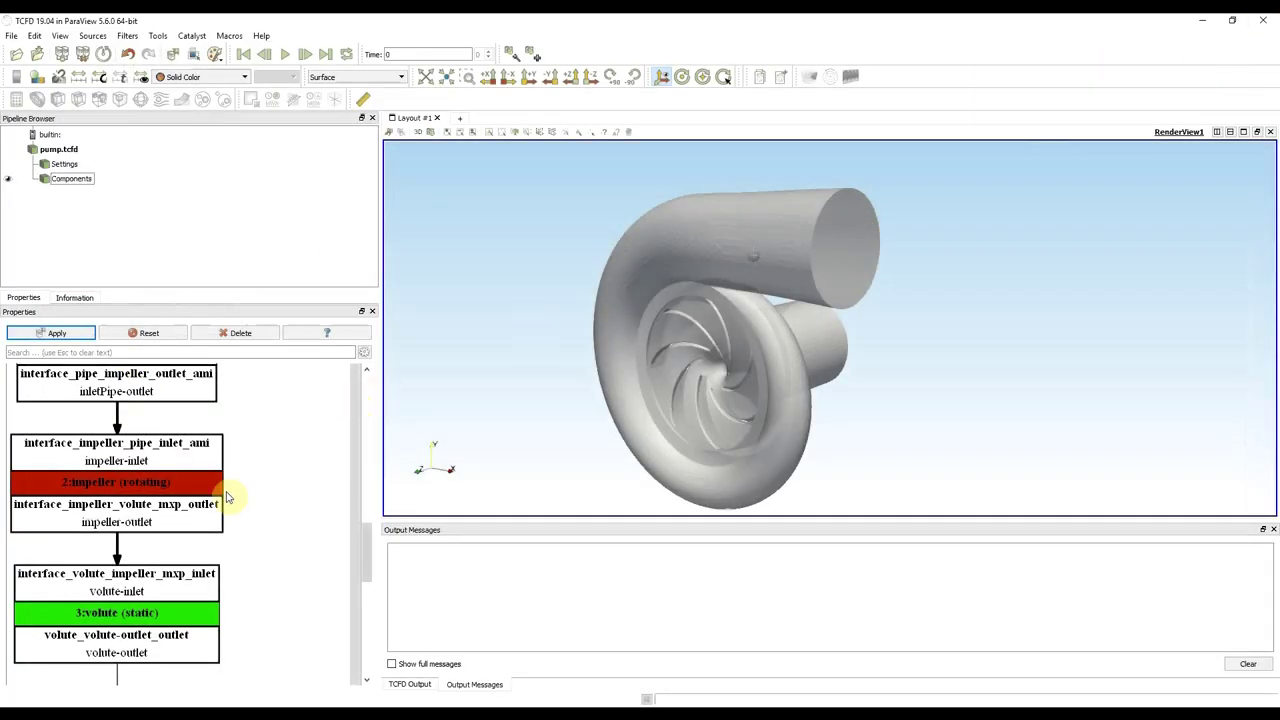
scroll(85, 547, "up", 5)
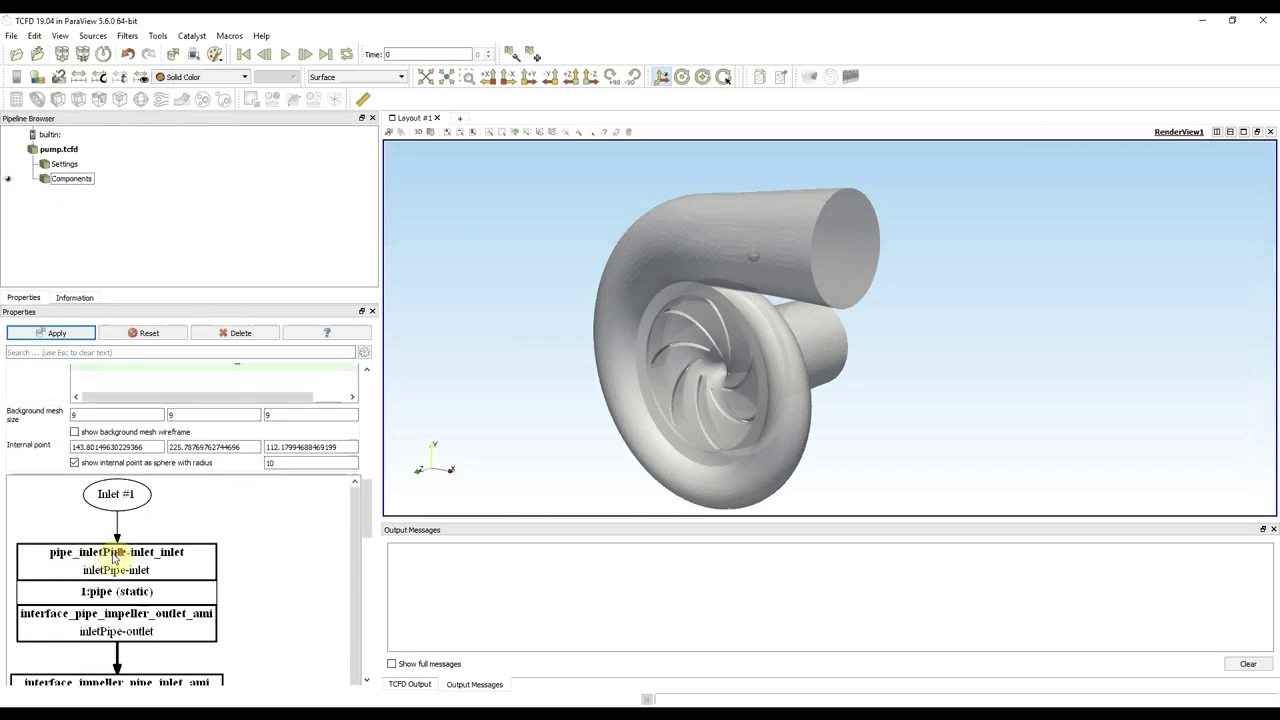
scroll(100, 565, "down", 2)
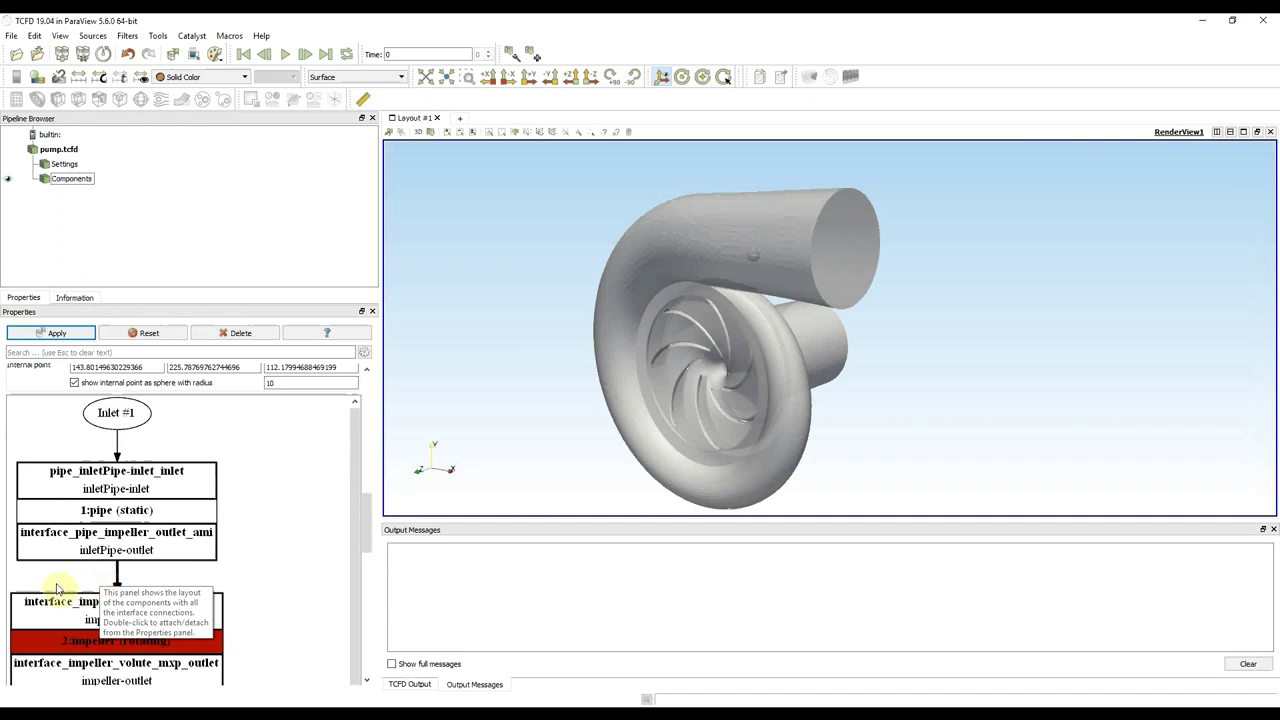
scroll(54, 586, "up", 5)
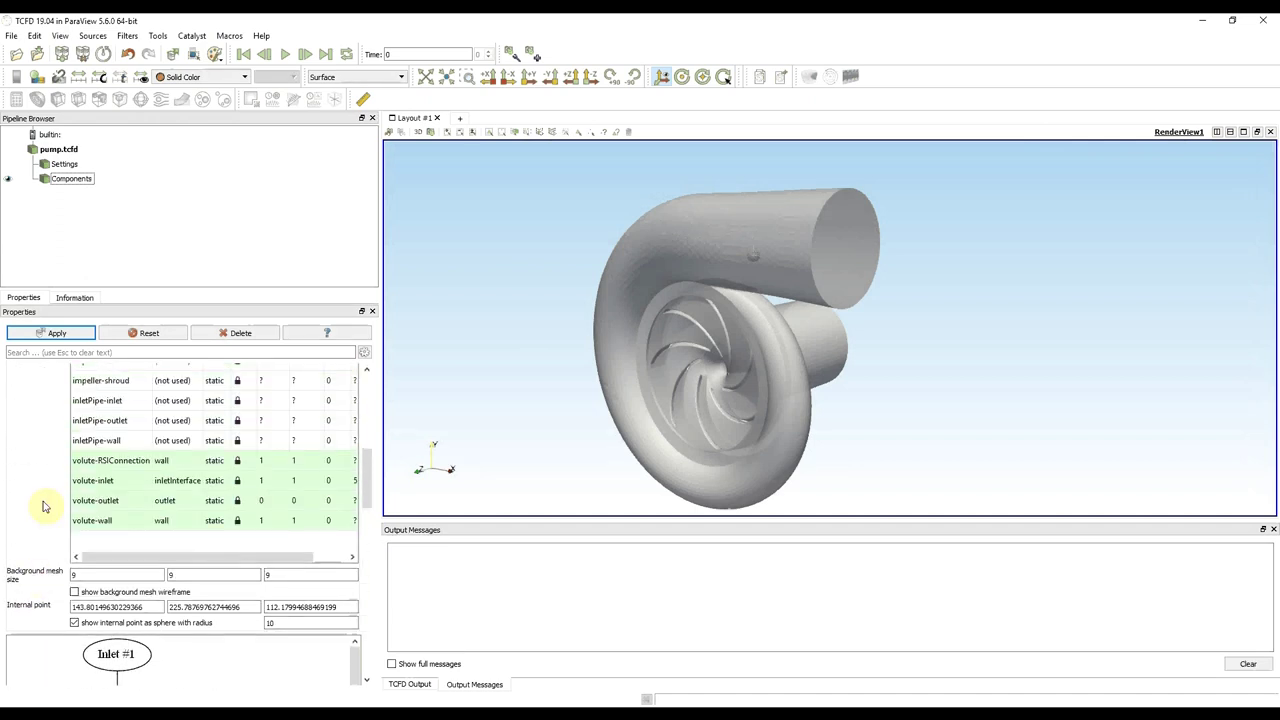
scroll(44, 420, "up", 5)
left_click(63, 332)
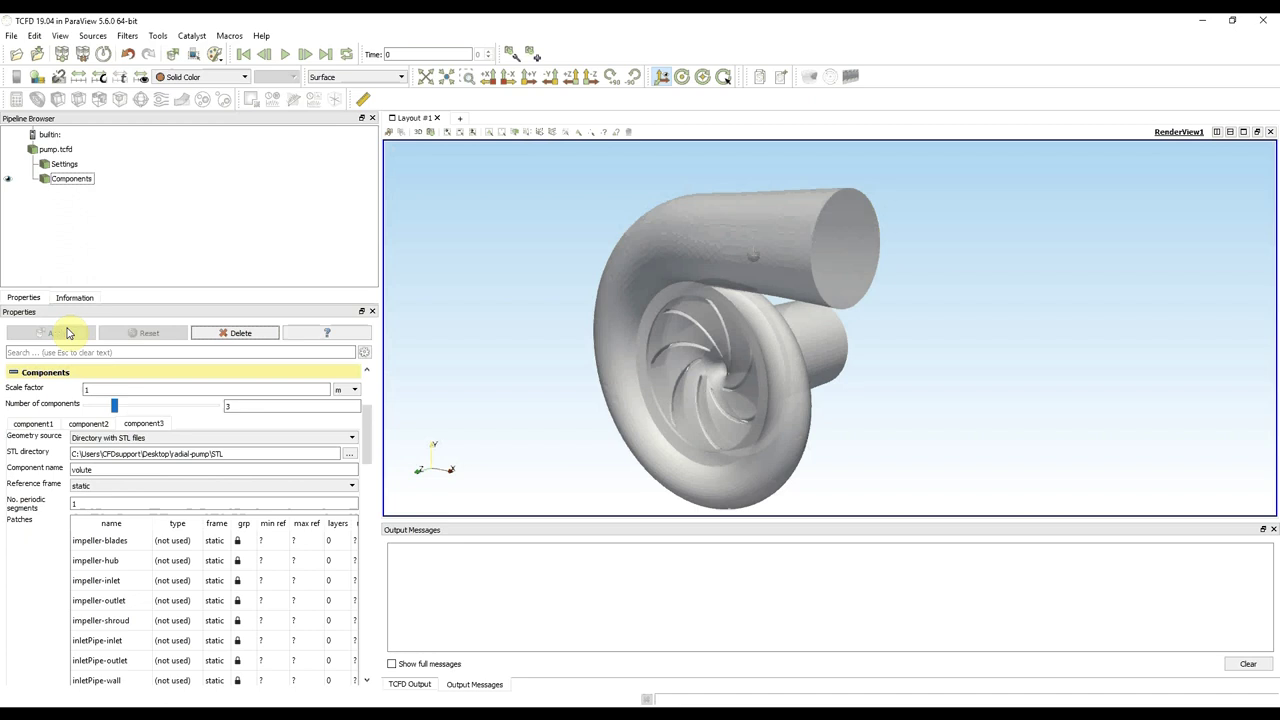
left_click(14, 373)
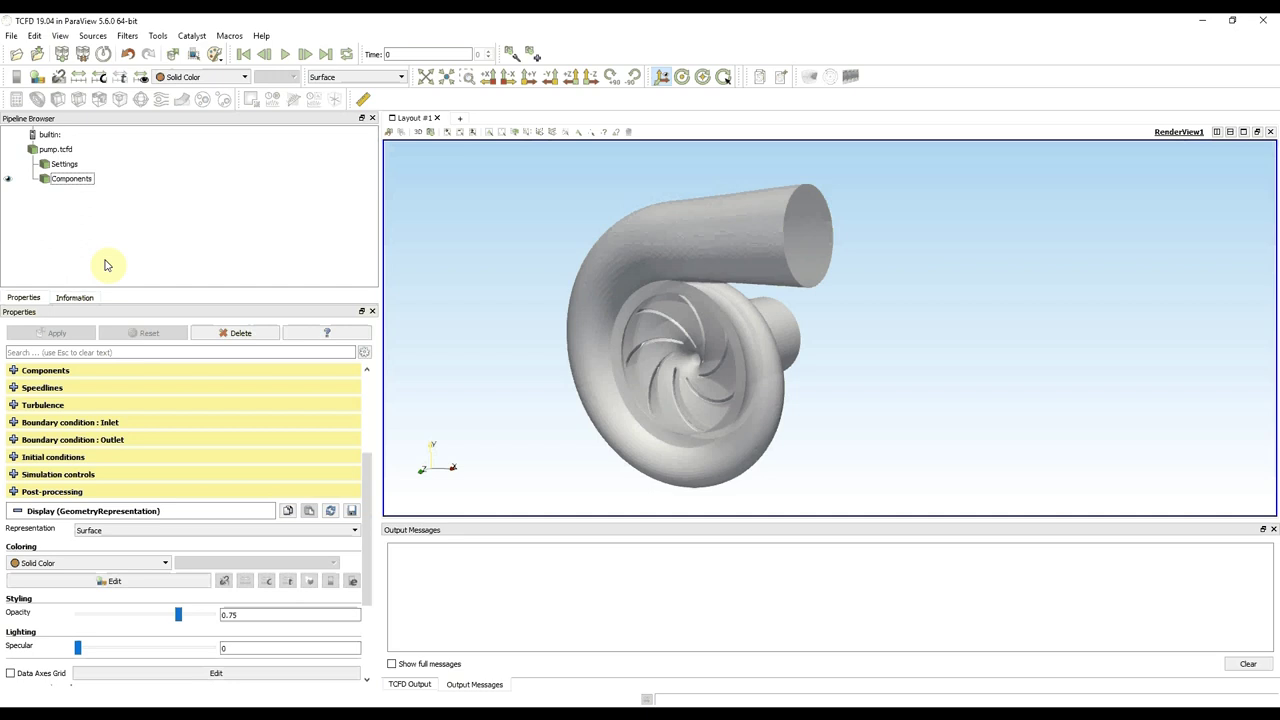
Try a simulation with 2 speedlines, examine the rotating frame's rotation speed for each, and restore a single speedline.
left_click(14, 388)
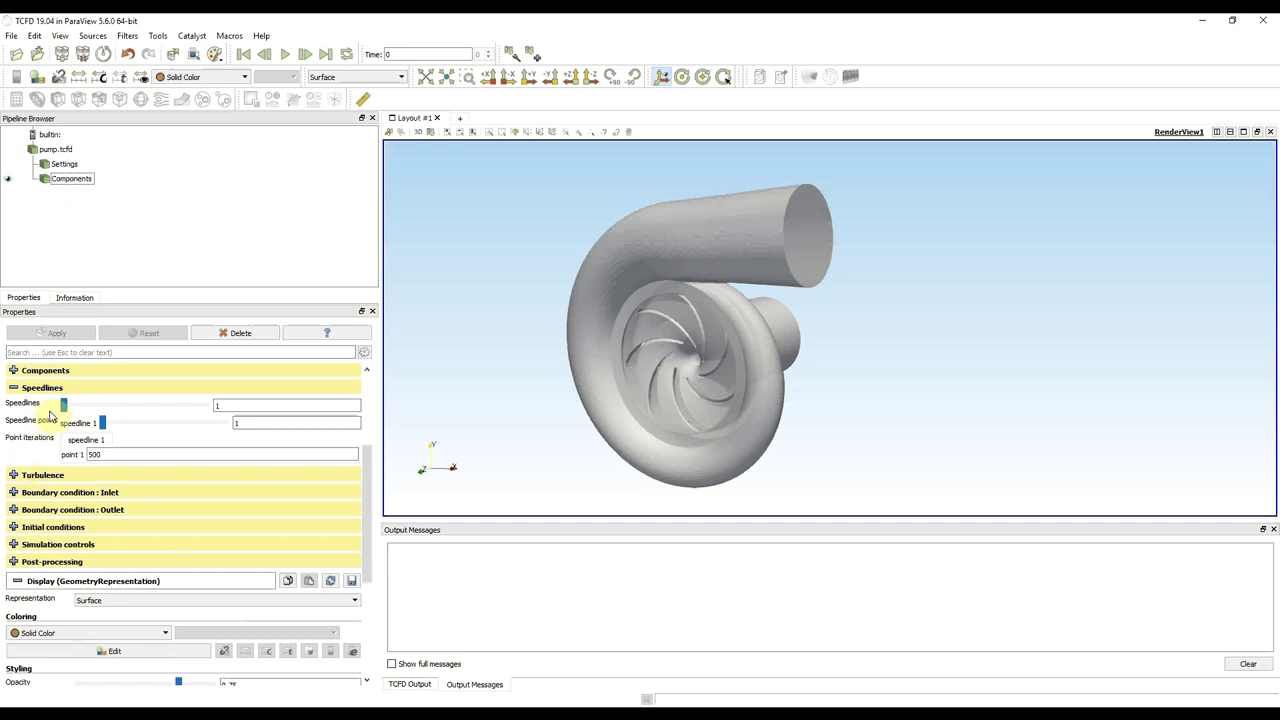
left_click_drag(63, 407, 78, 406)
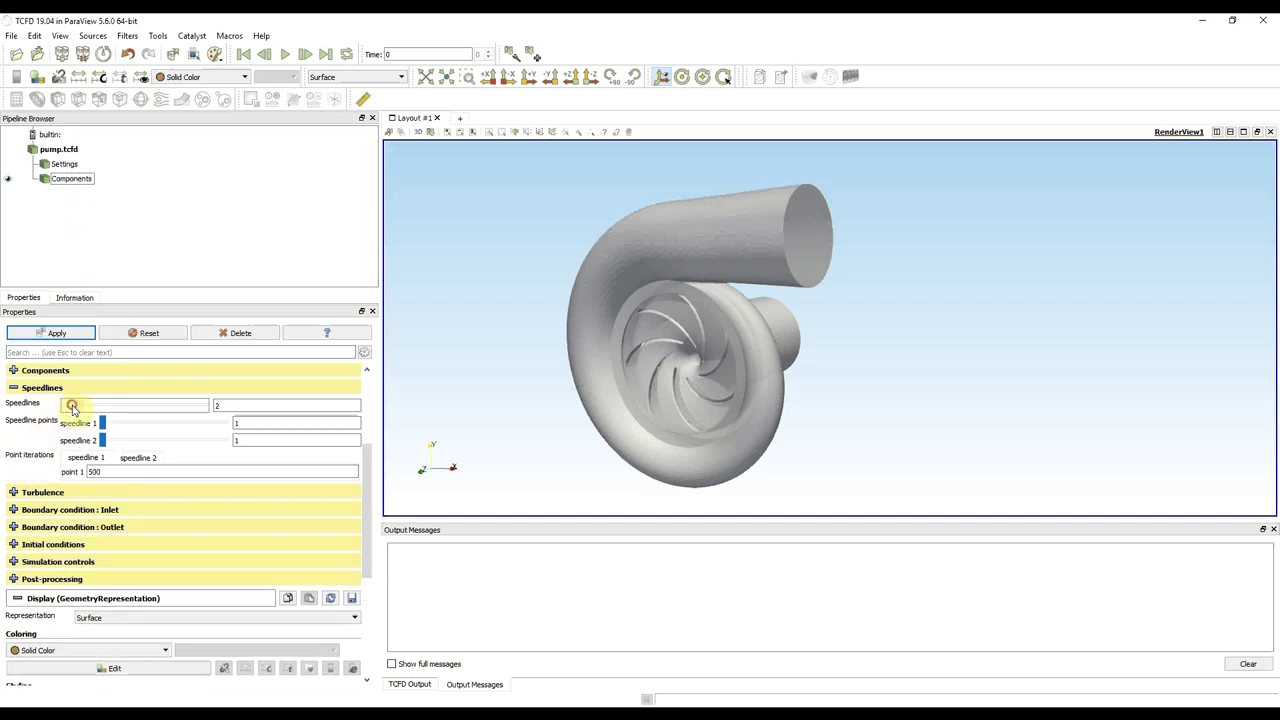
left_click(101, 423)
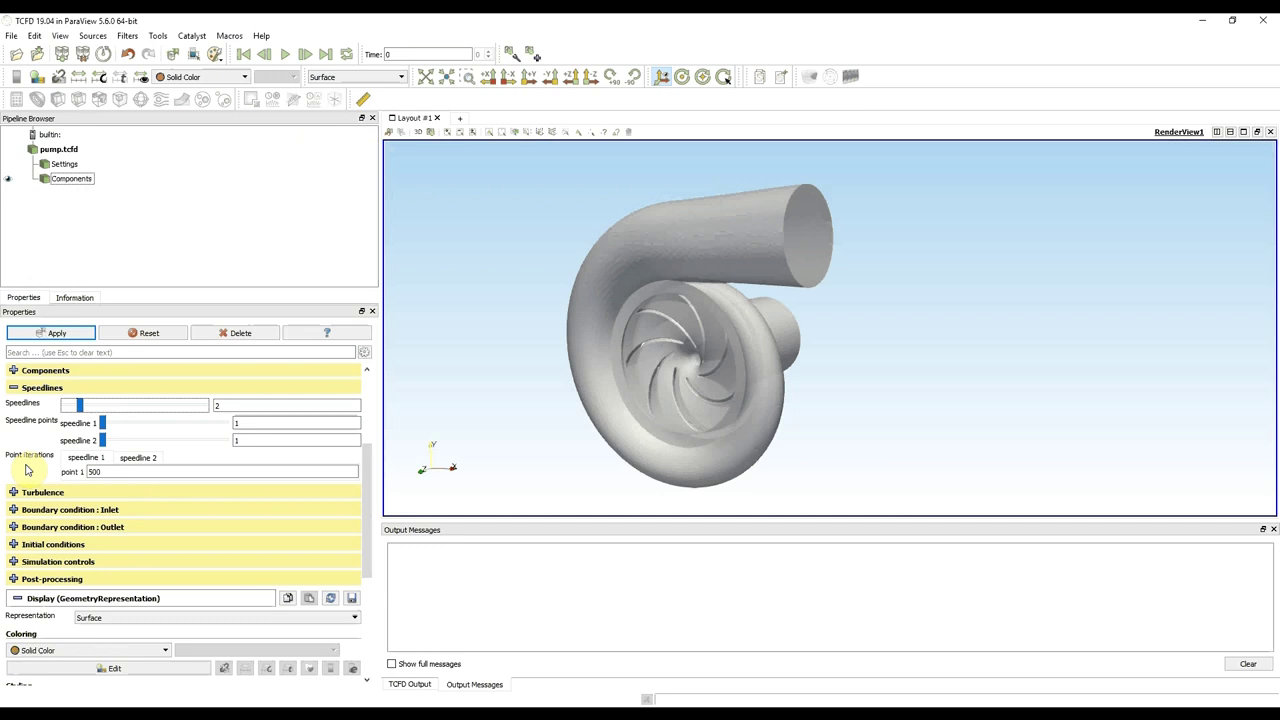
scroll(27, 470, "up", 2)
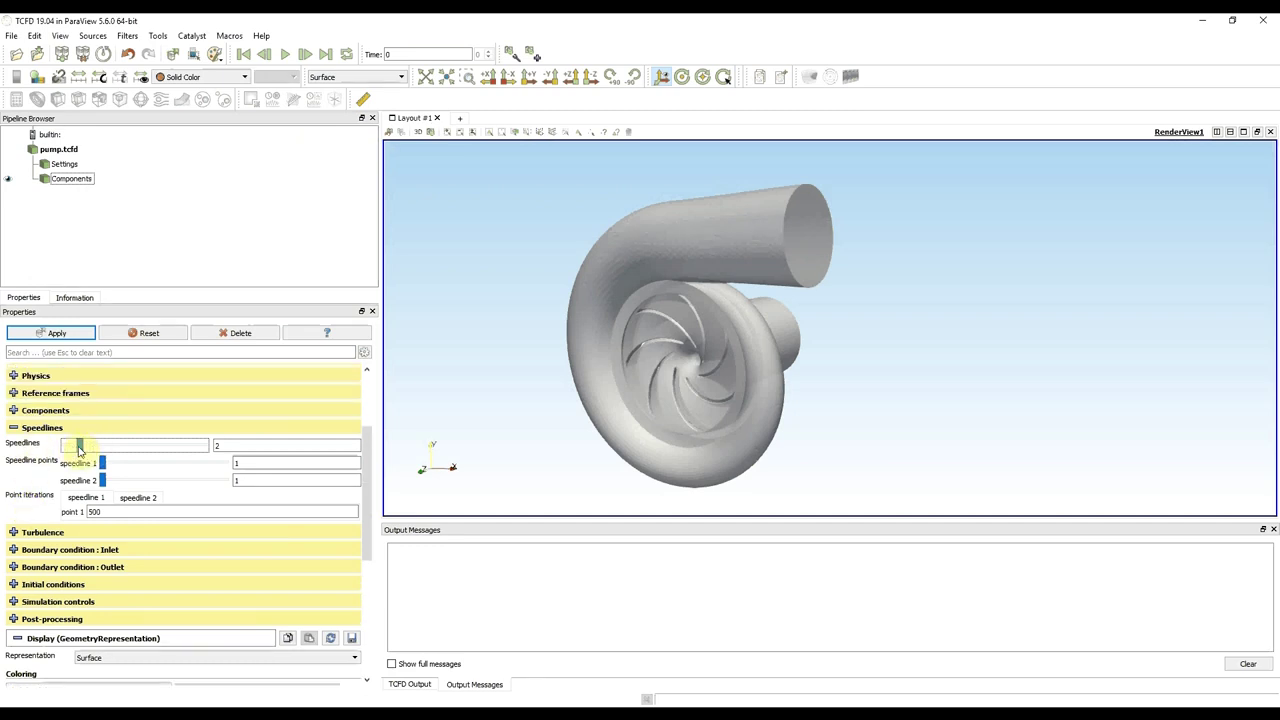
scroll(45, 487, "up", 2)
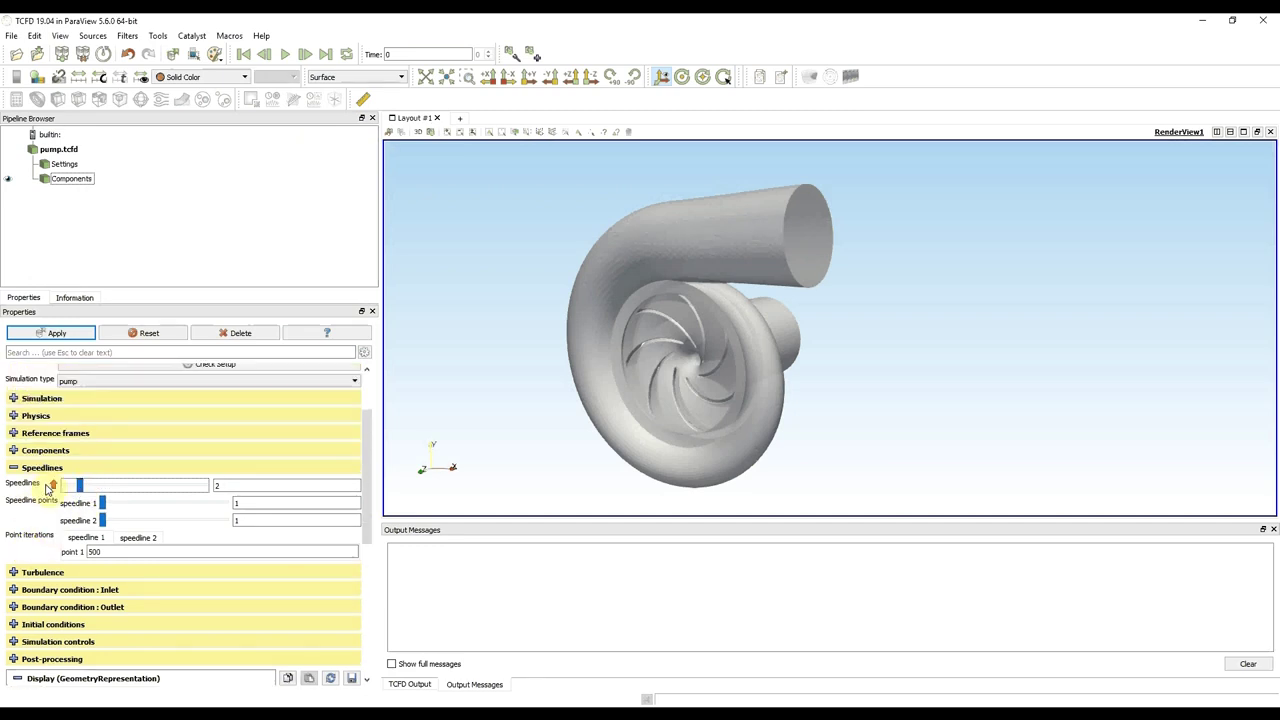
scroll(45, 487, "up", 2)
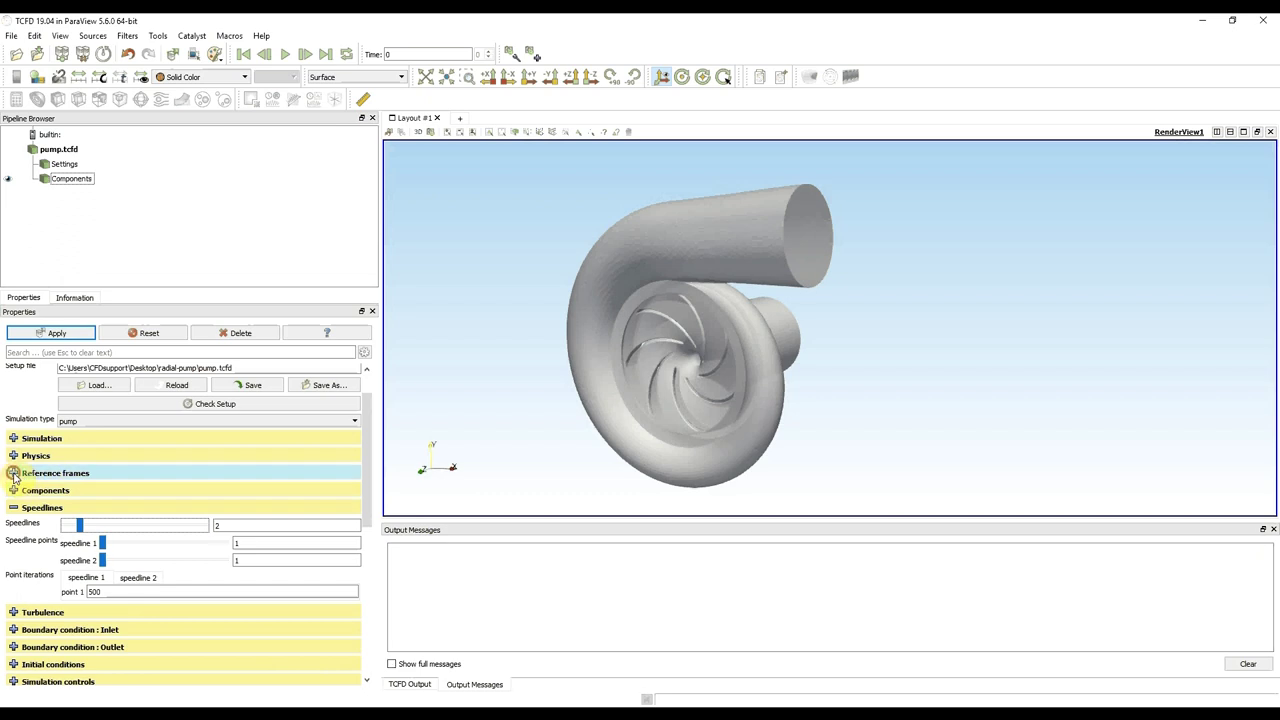
left_click(14, 477)
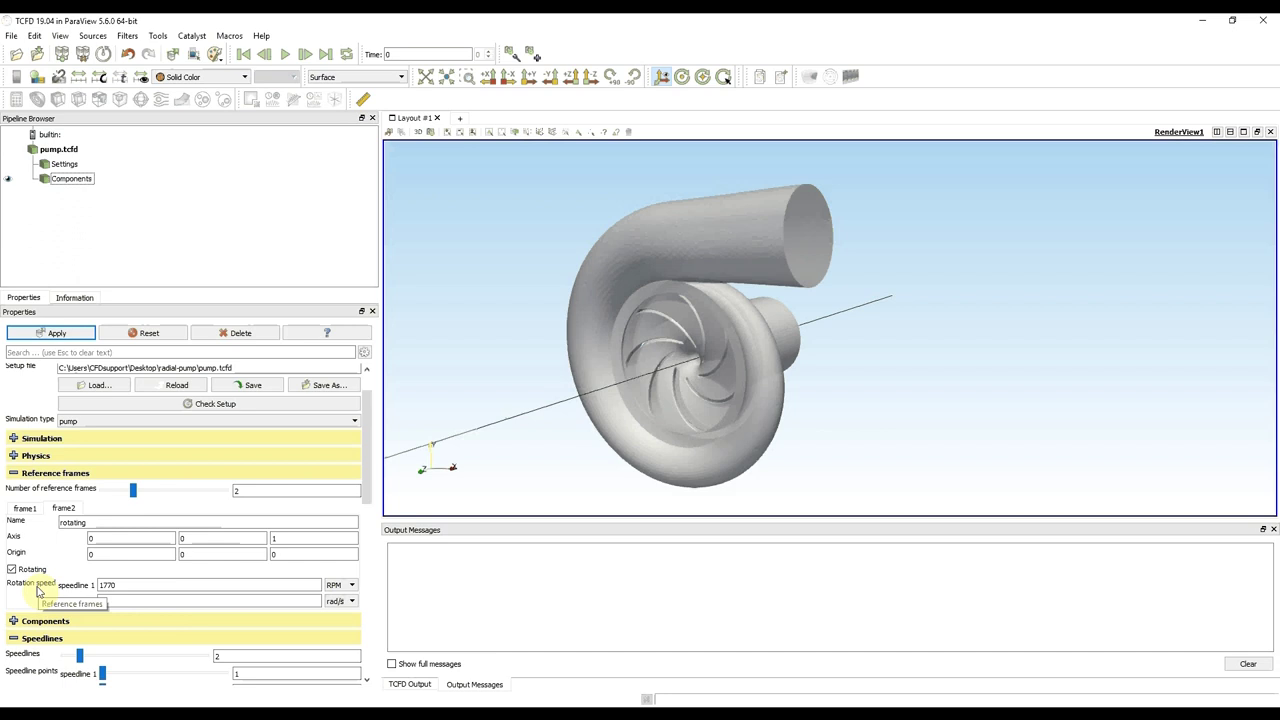
double_click(137, 585)
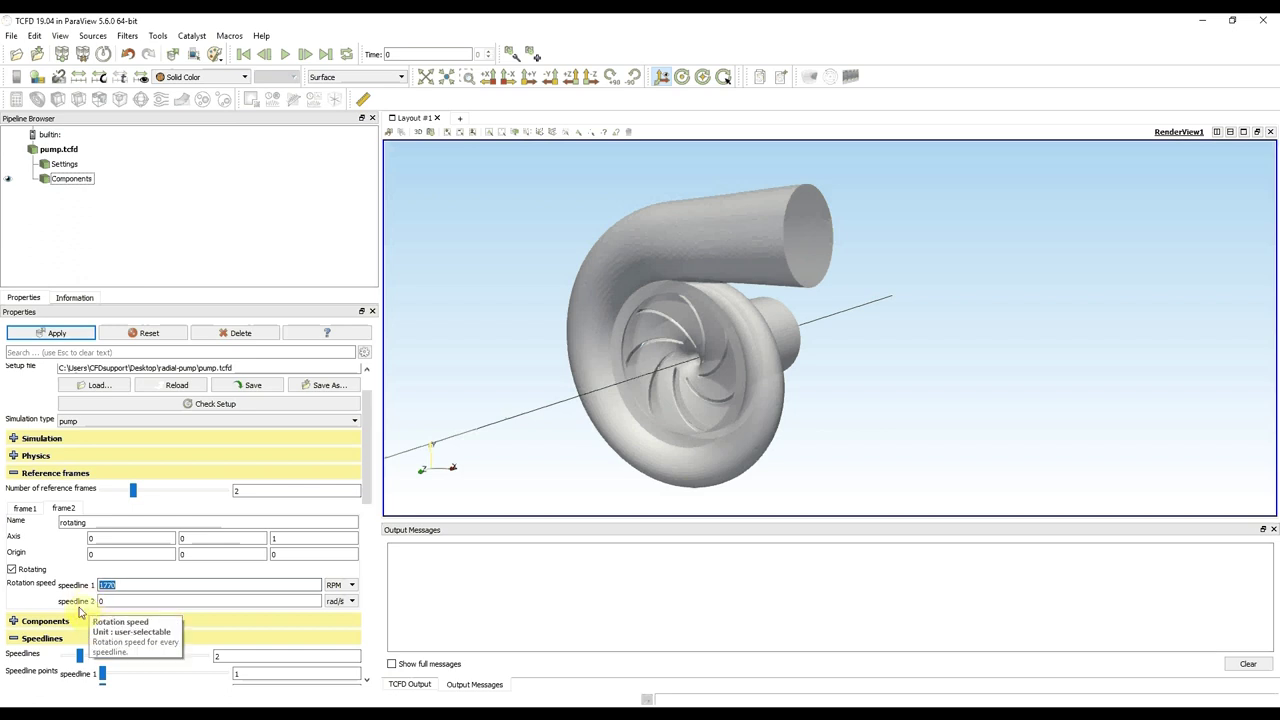
scroll(60, 583, "down", 2)
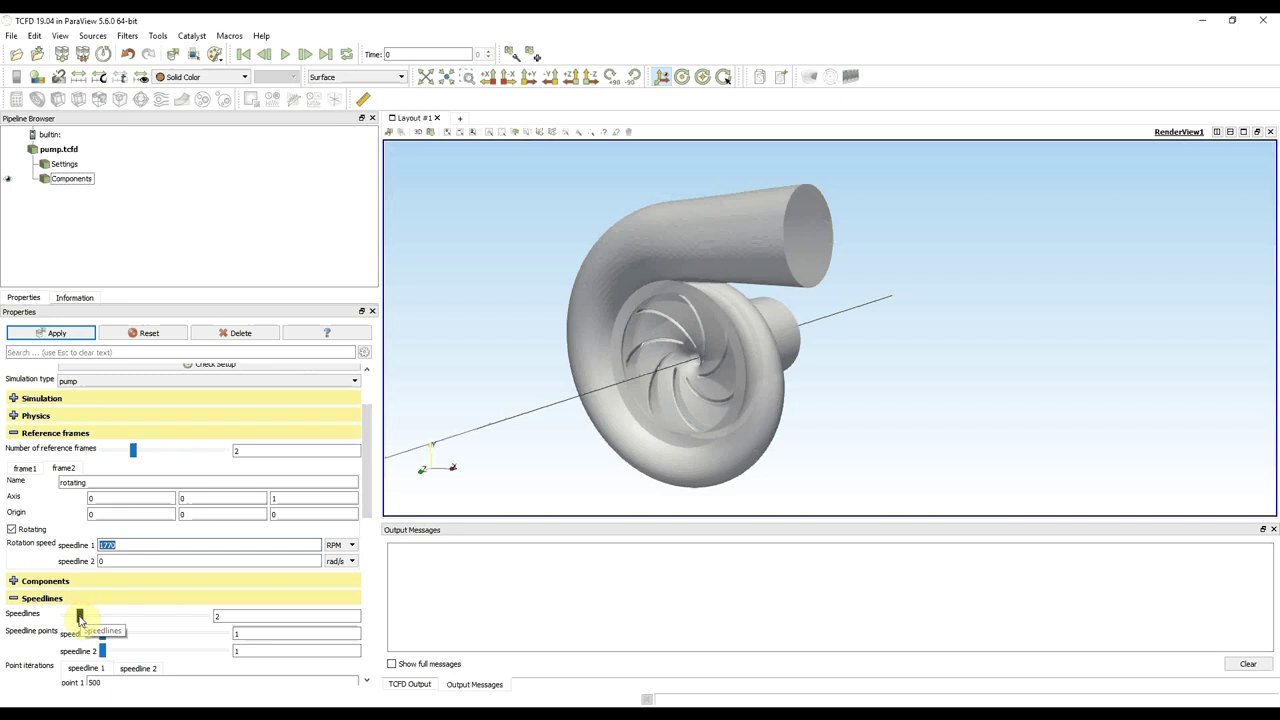
left_click_drag(80, 617, 57, 617)
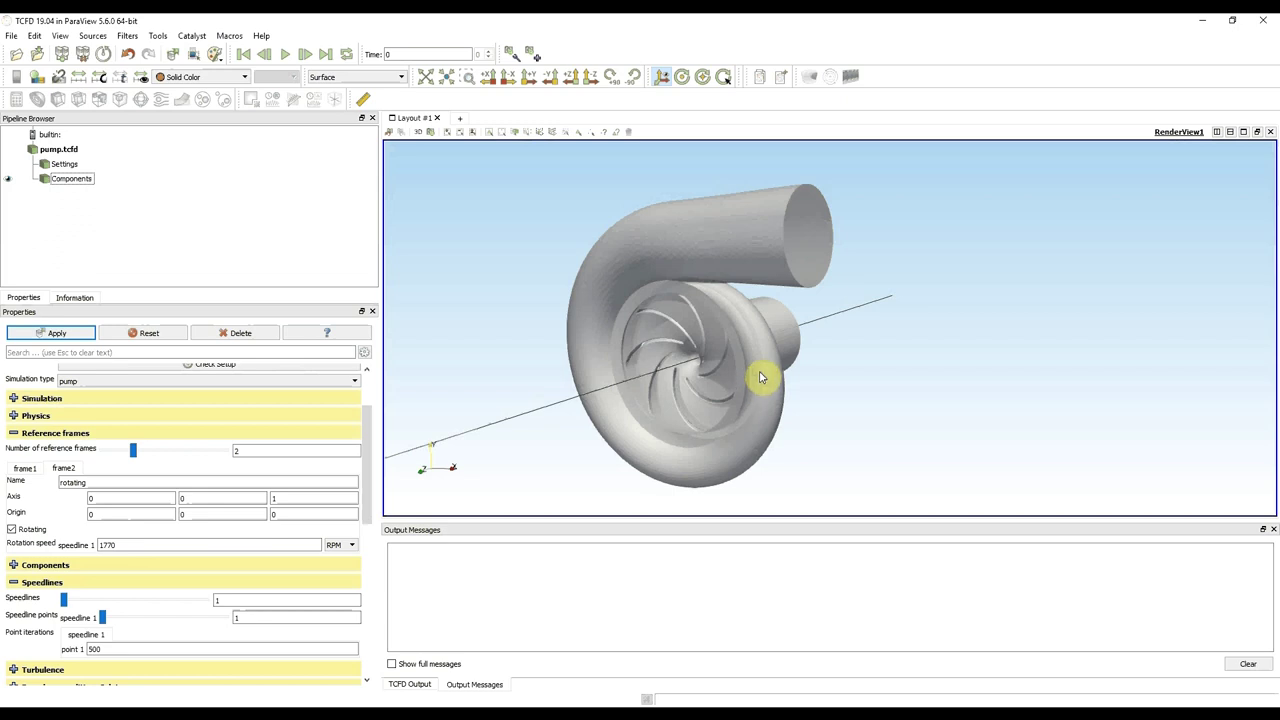
Check the impeller's rotation direction from the inlet side and set the rotating frame's speed to -1770 RPM about axis 0, 0, 1.
left_click_drag(790, 371, 452, 413)
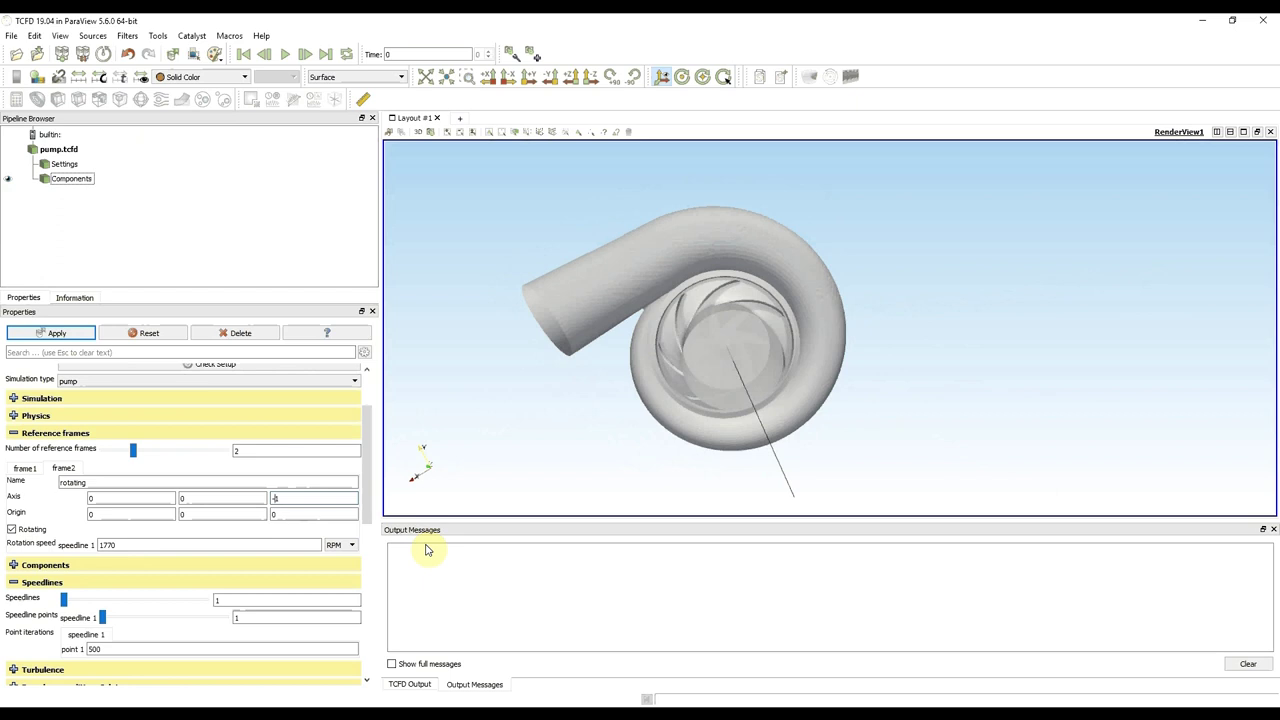
left_click(101, 544)
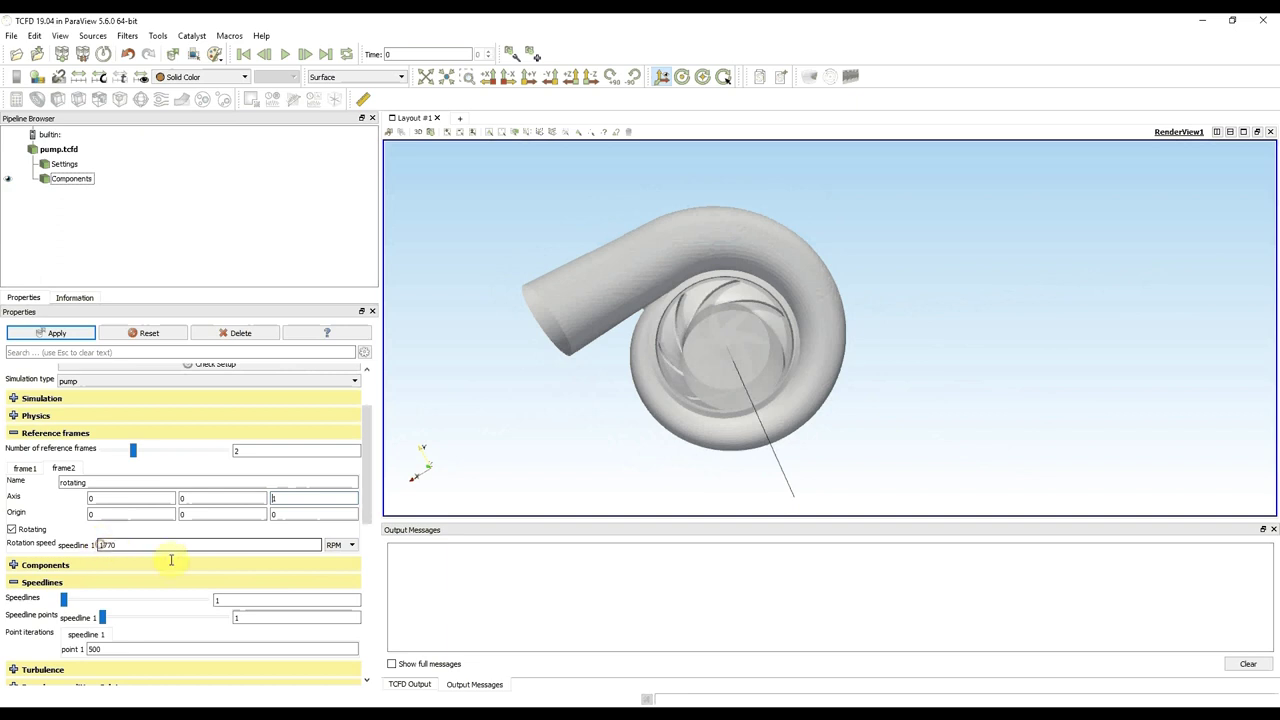
type("-")
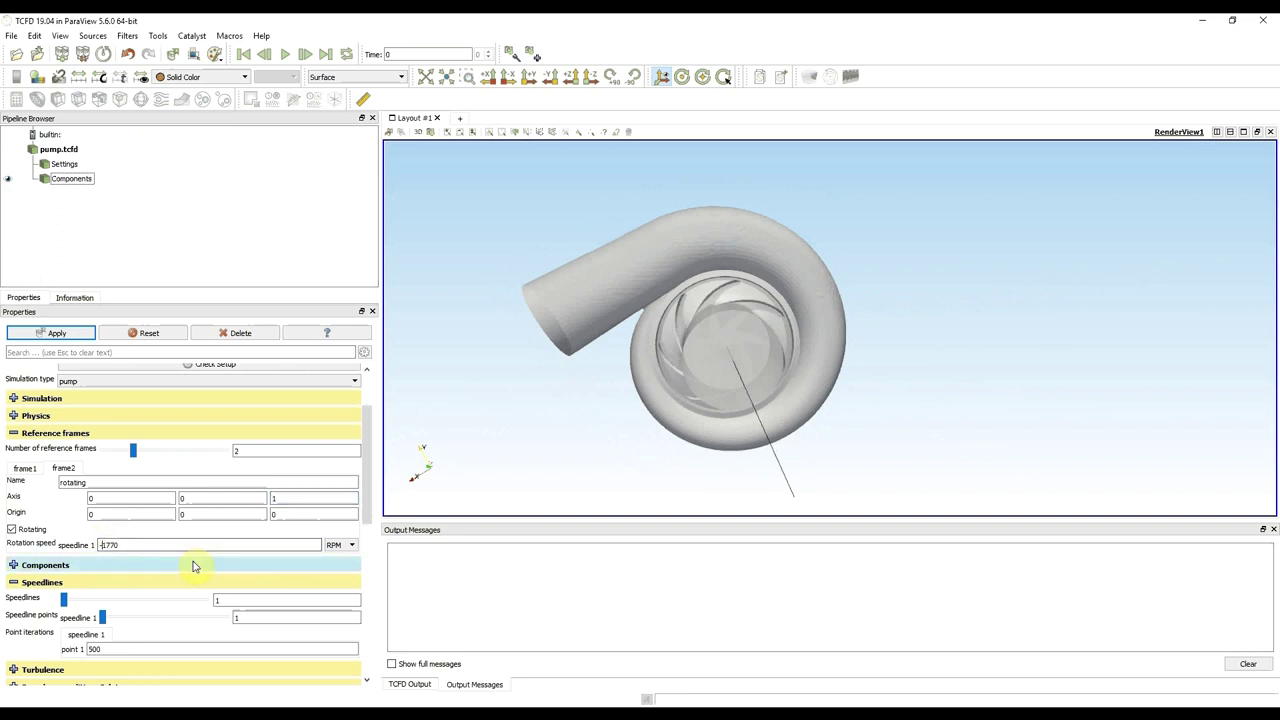
left_click(60, 529)
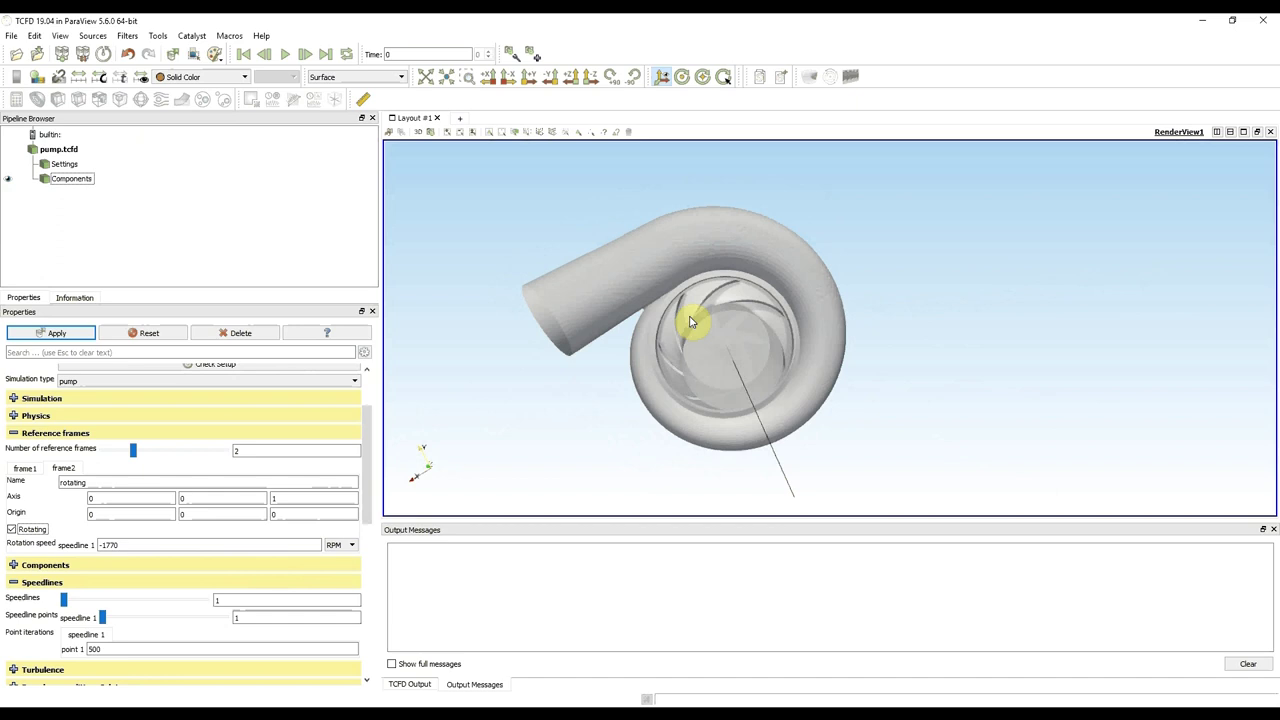
left_click(12, 437)
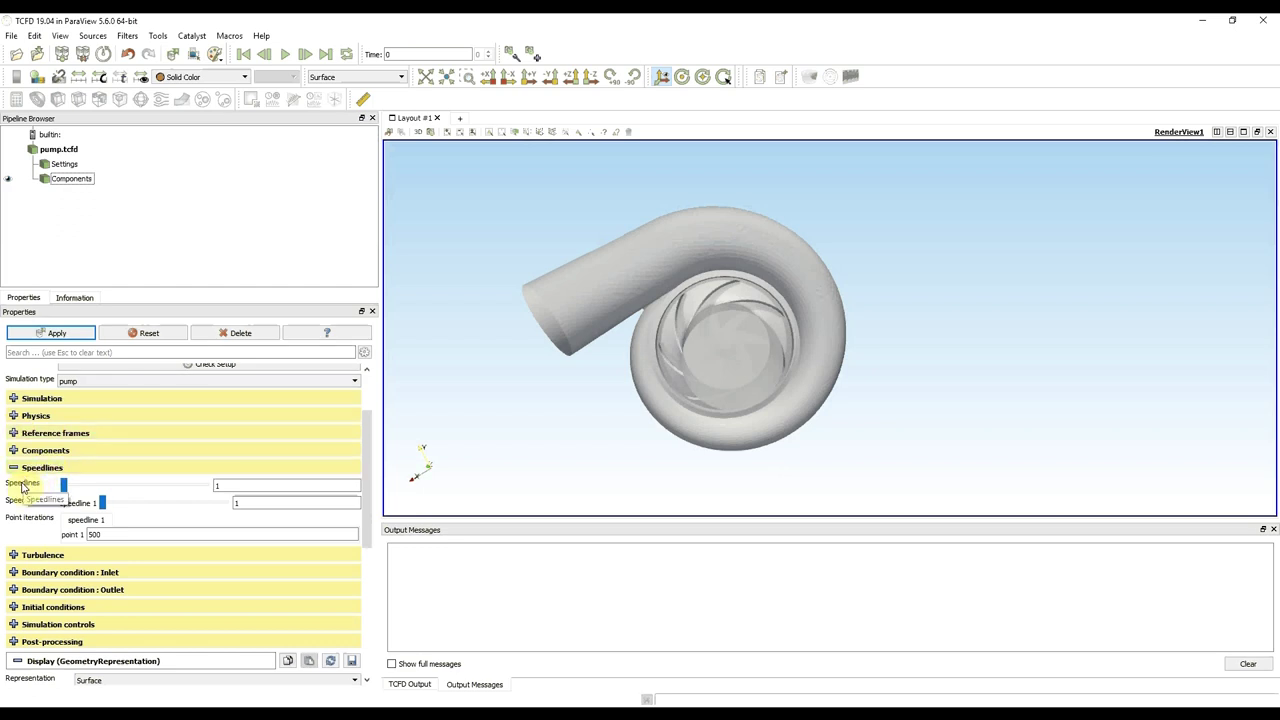
Set the number of points on speedline 1 to 3 and review the simulation's convergence check settings.
scroll(22, 487, "down", 2)
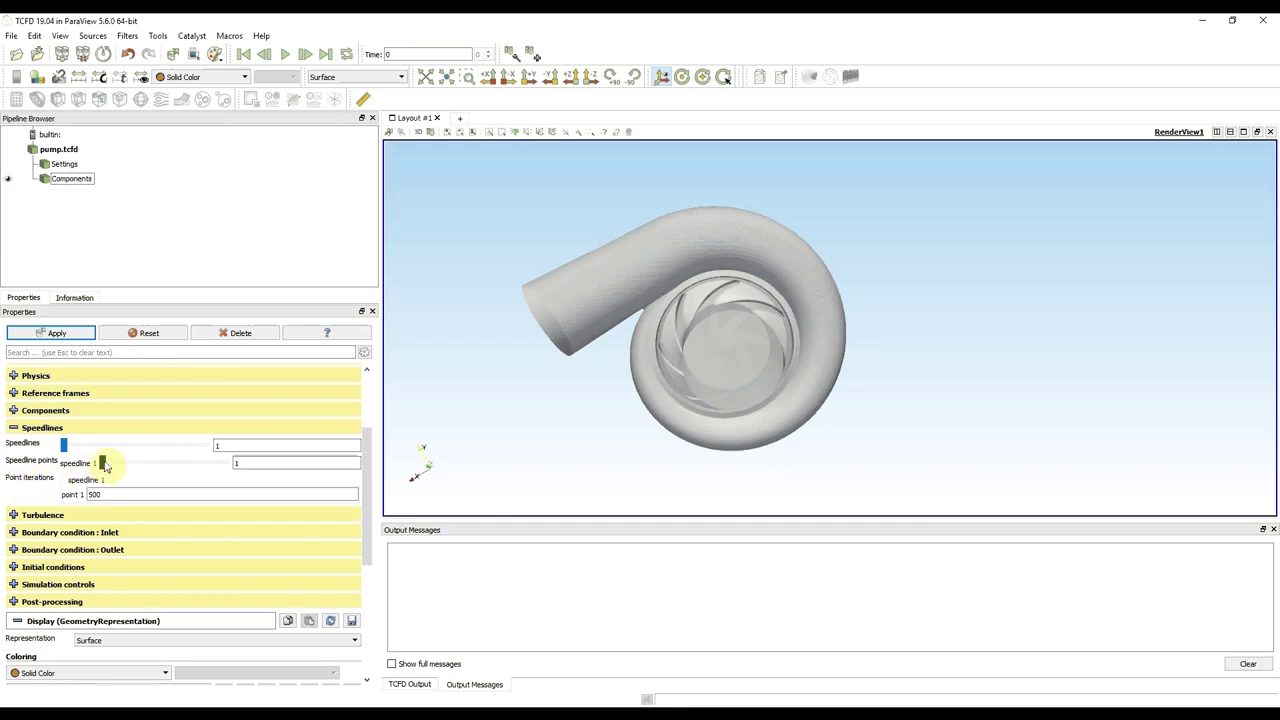
left_click_drag(102, 463, 130, 463)
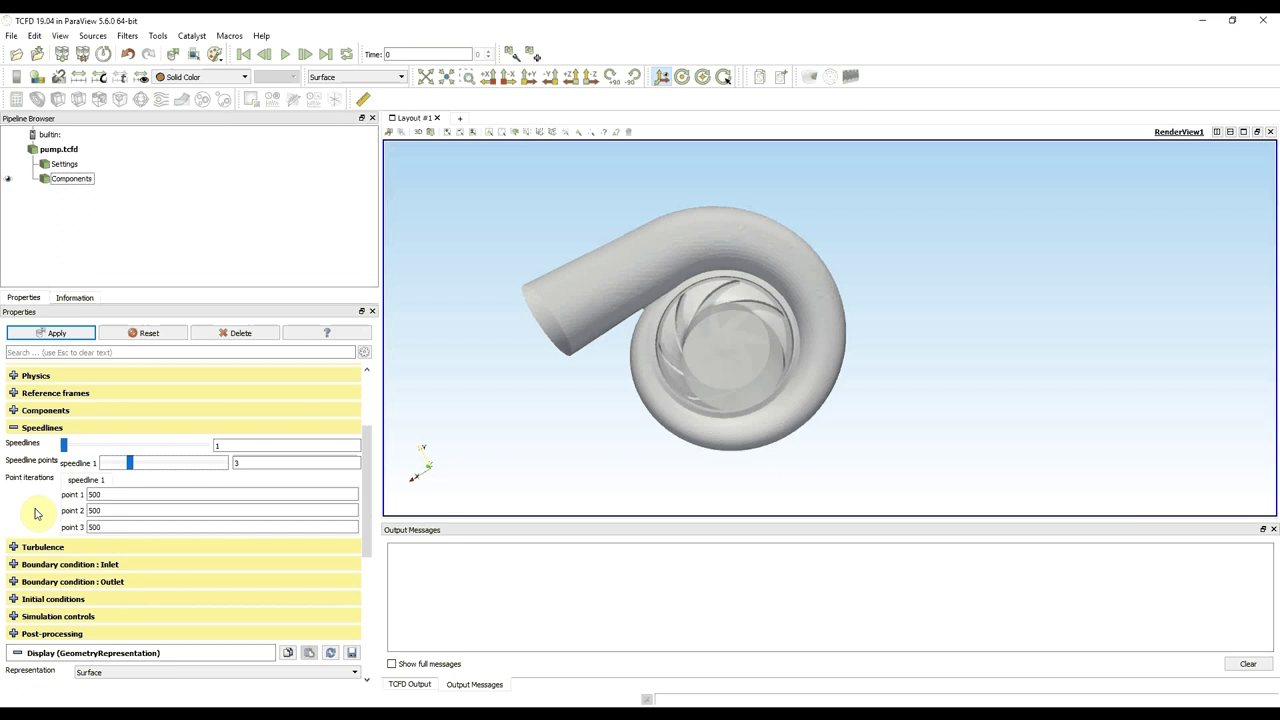
scroll(35, 513, "up", 2)
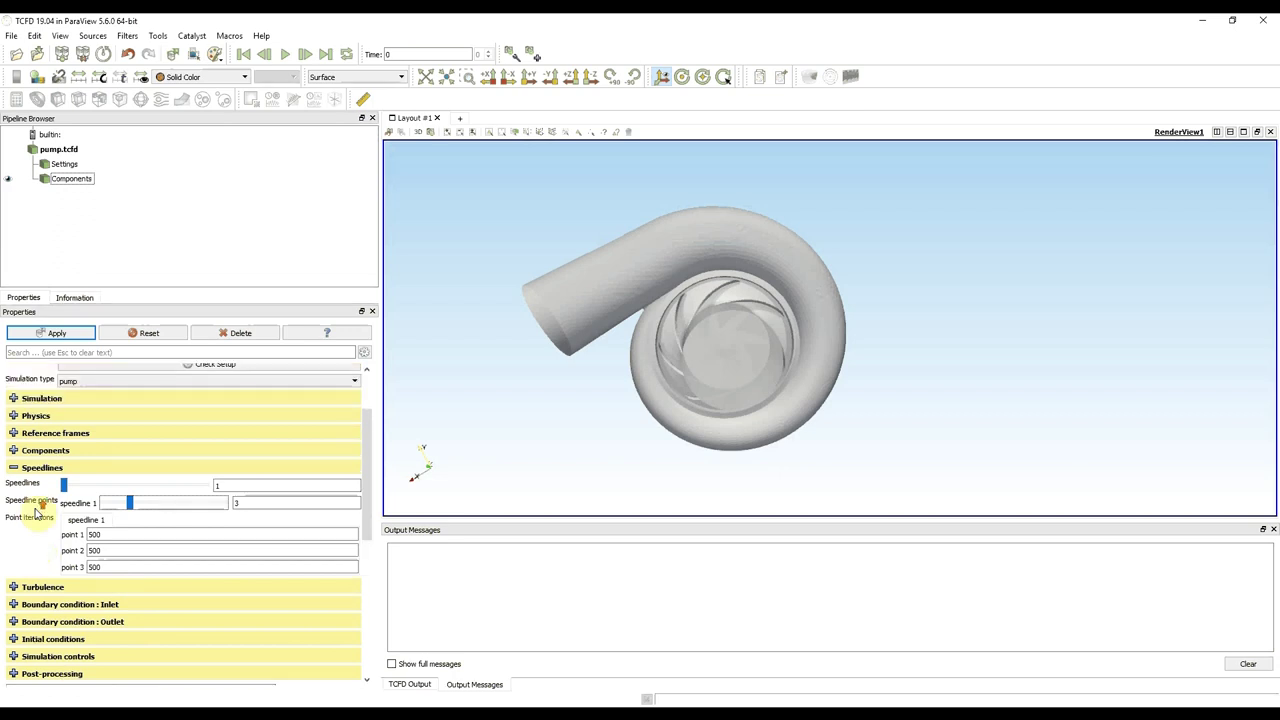
left_click(14, 398)
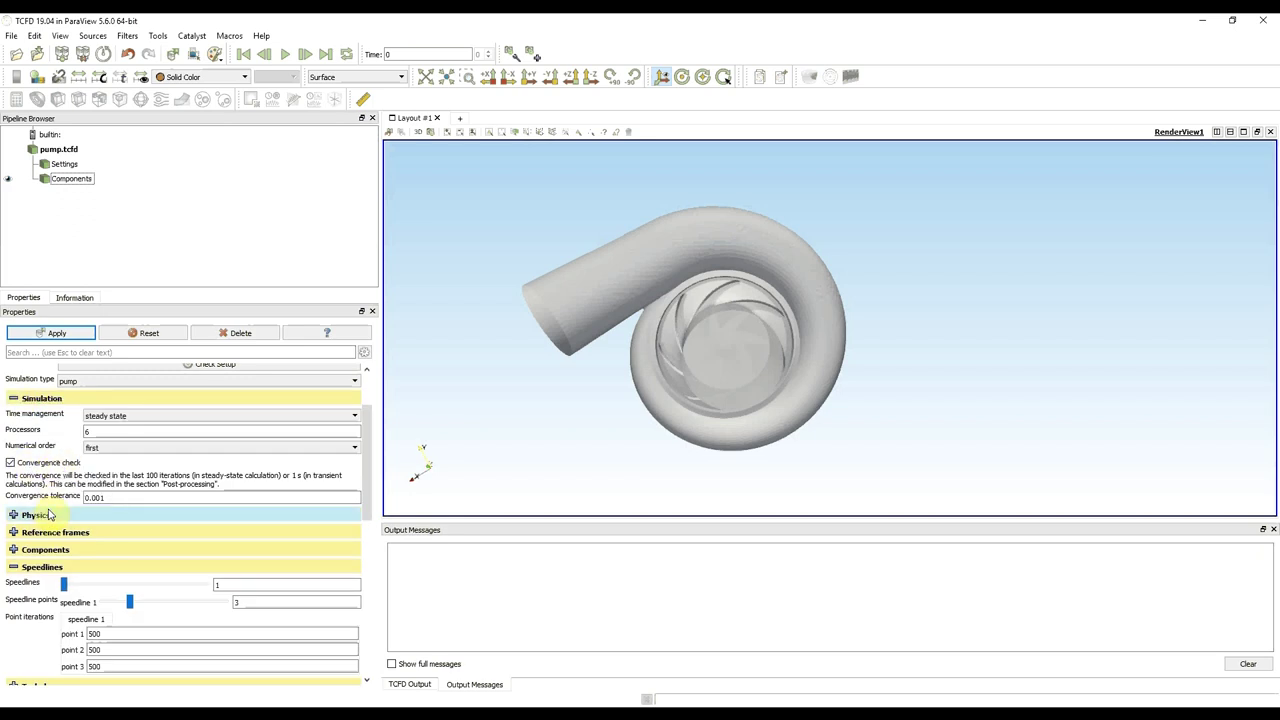
left_click(13, 399)
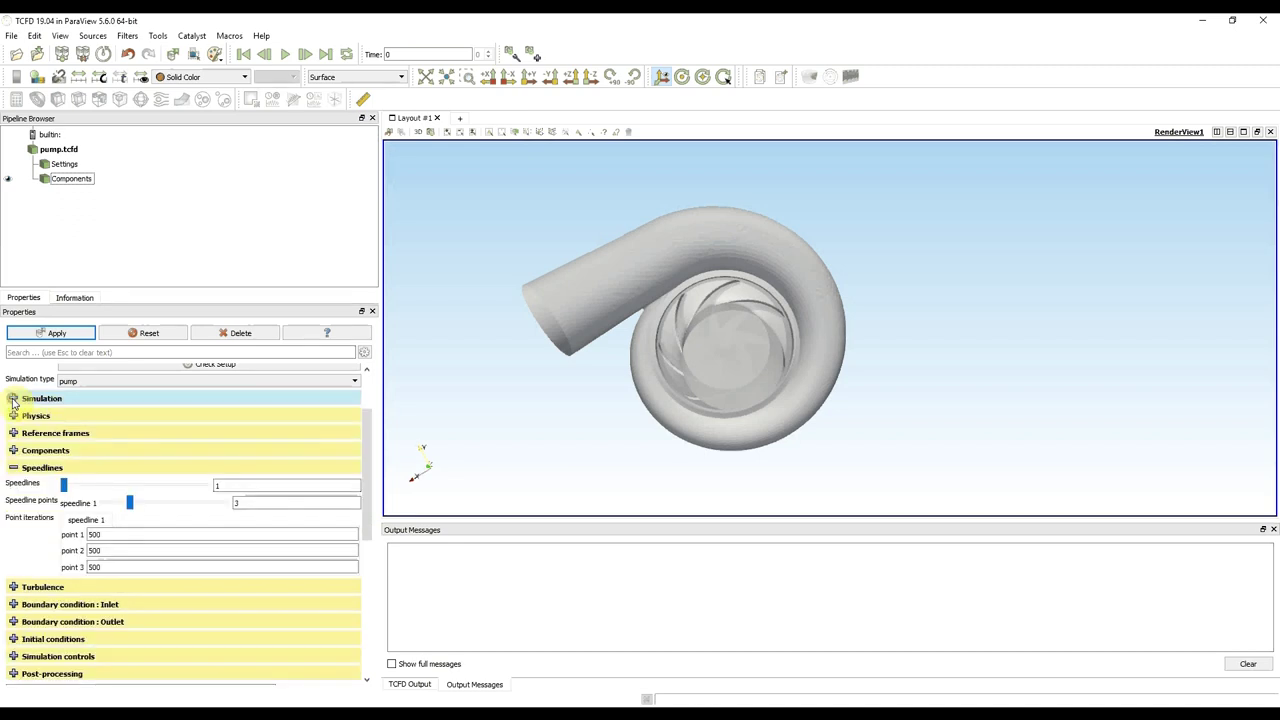
left_click(14, 469)
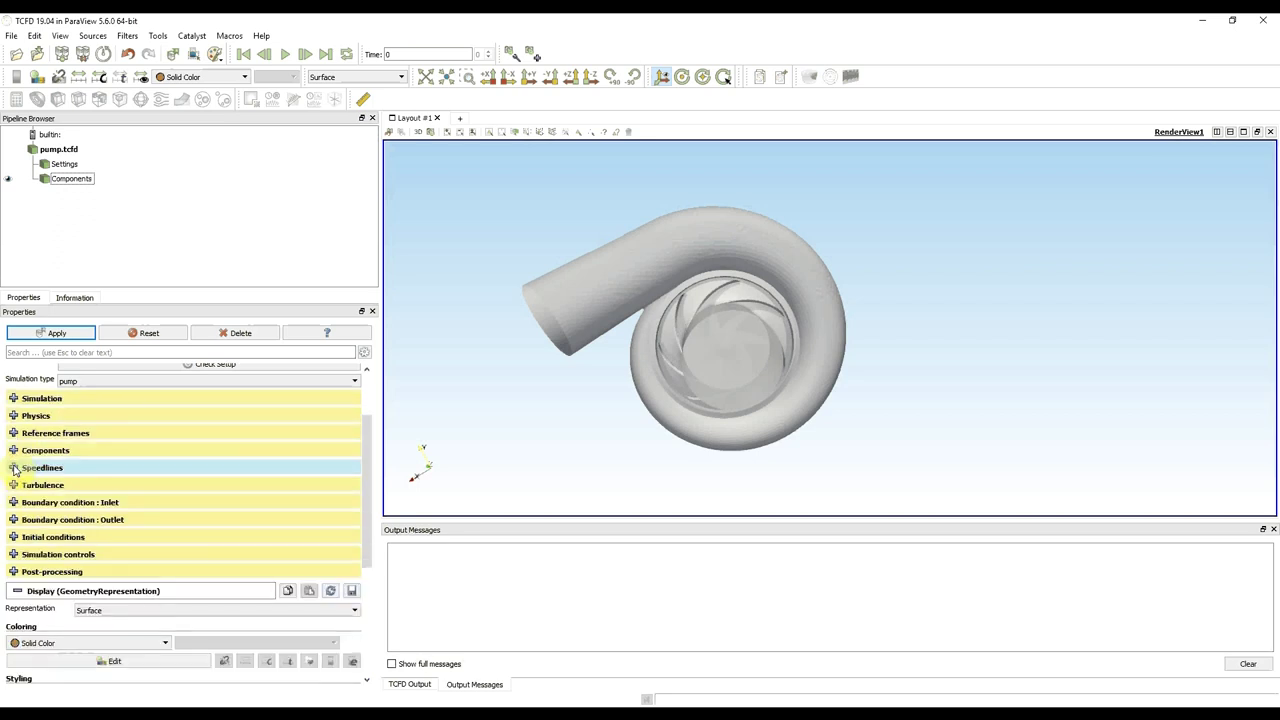
Review the available turbulence models and wall treatments, keeping kOmegaSST and Standard wall functions.
left_click(12, 484)
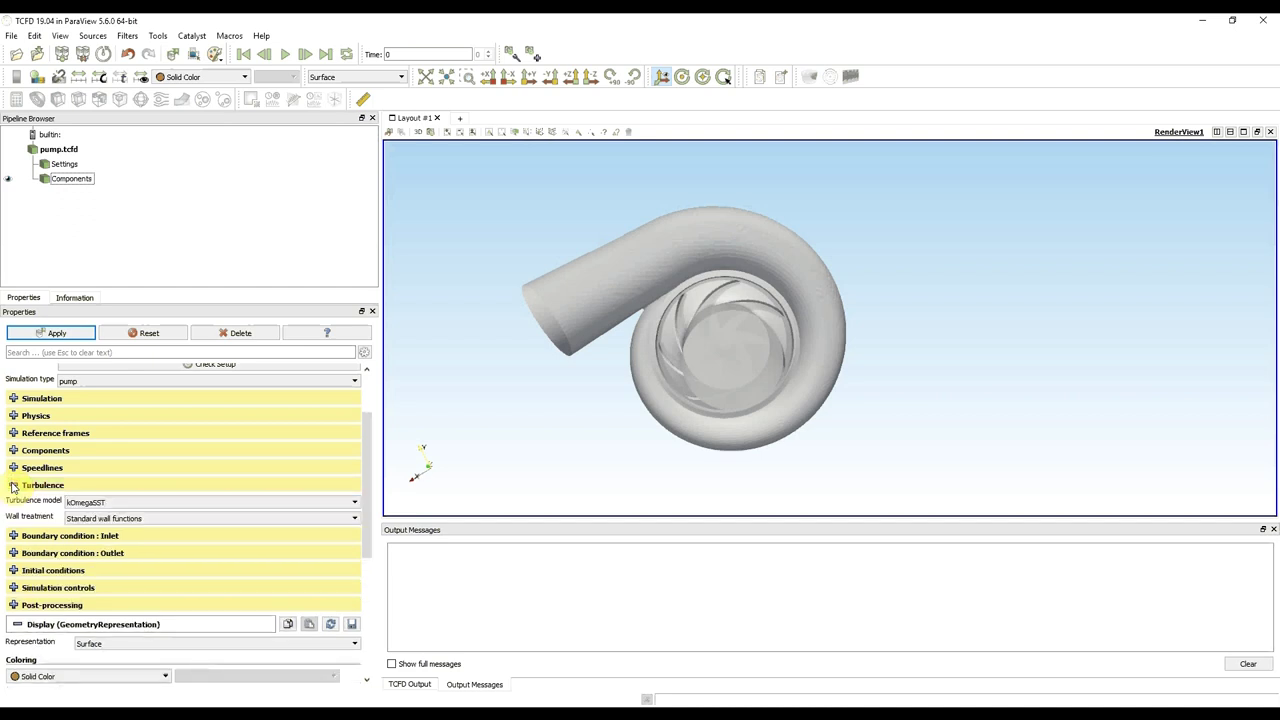
left_click(335, 505)
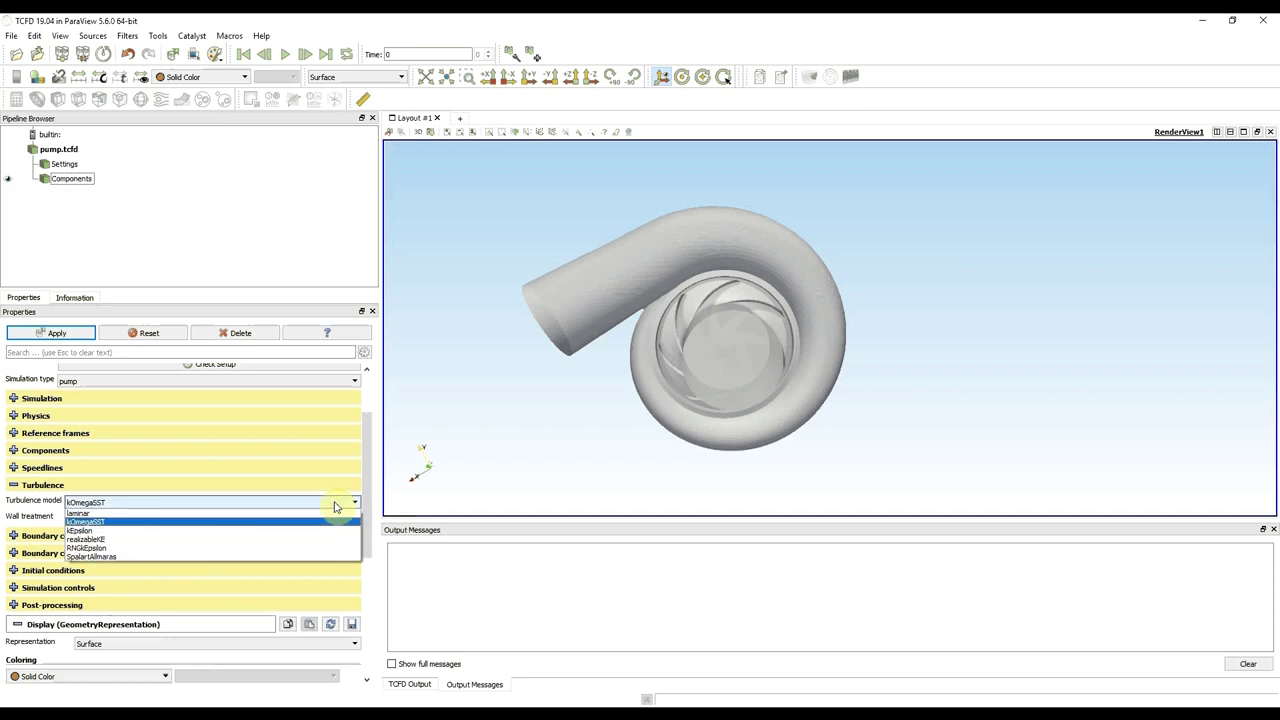
left_click(335, 505)
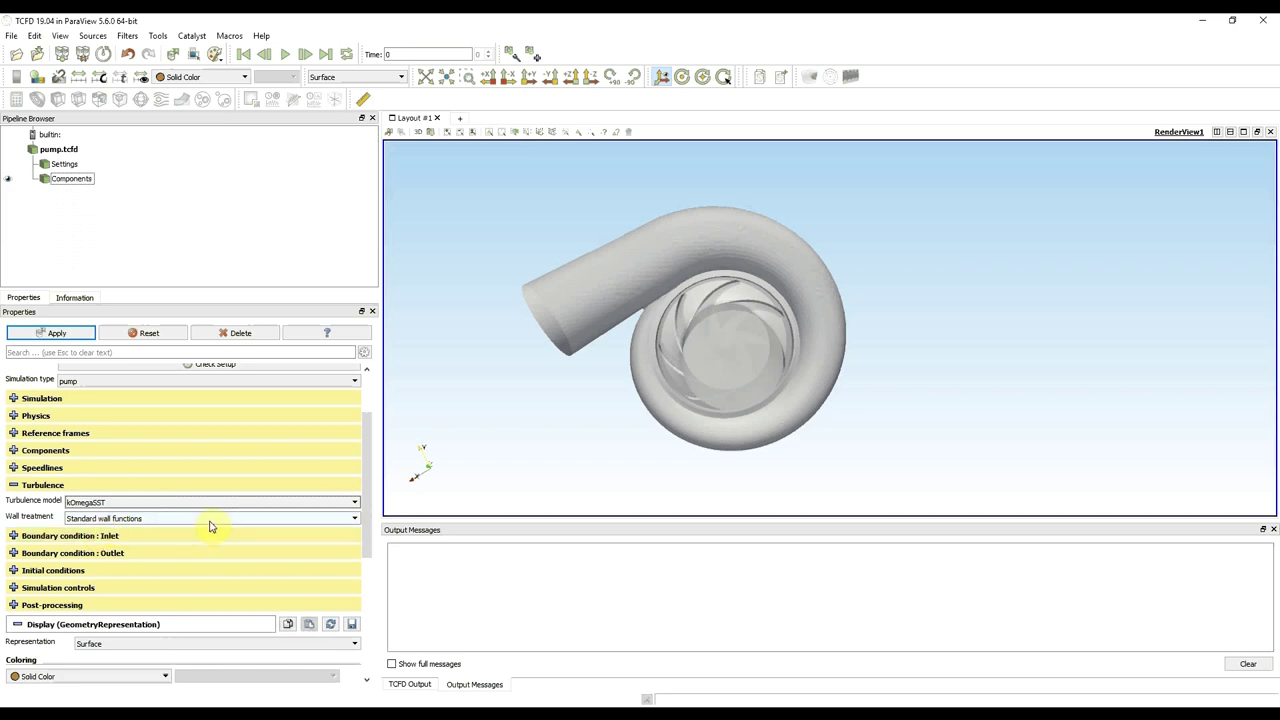
left_click(332, 519)
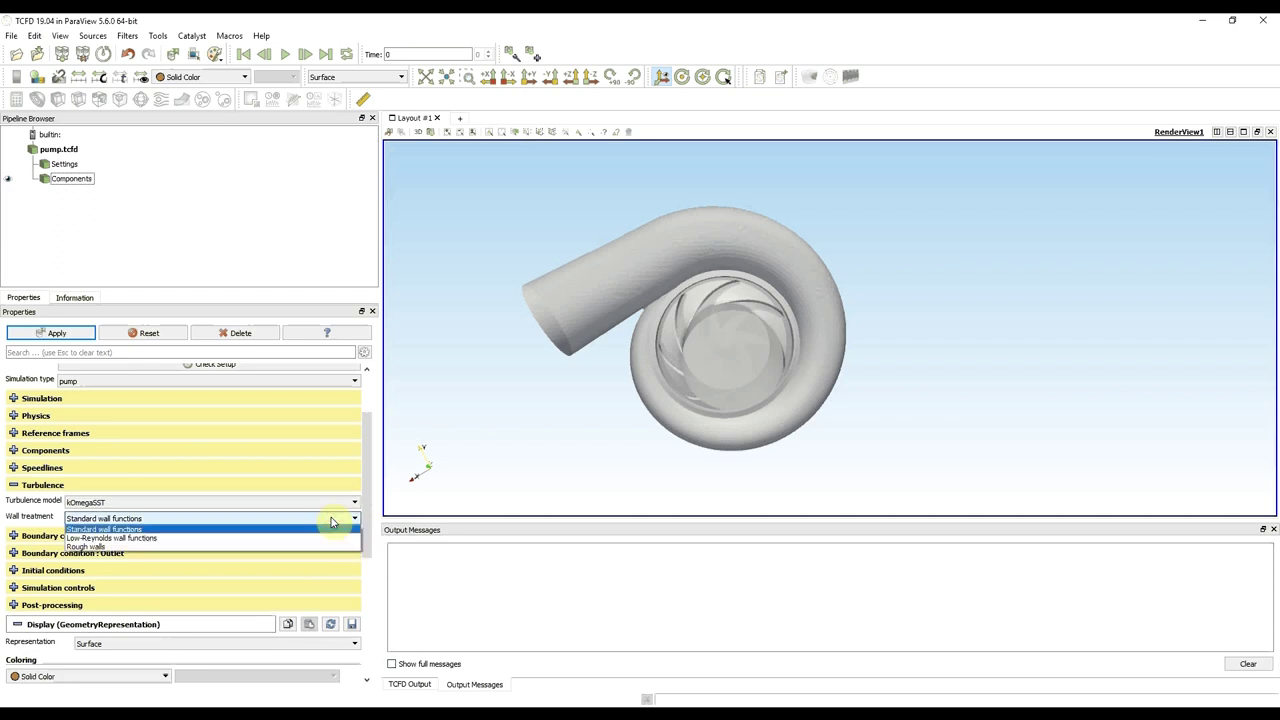
left_click(332, 522)
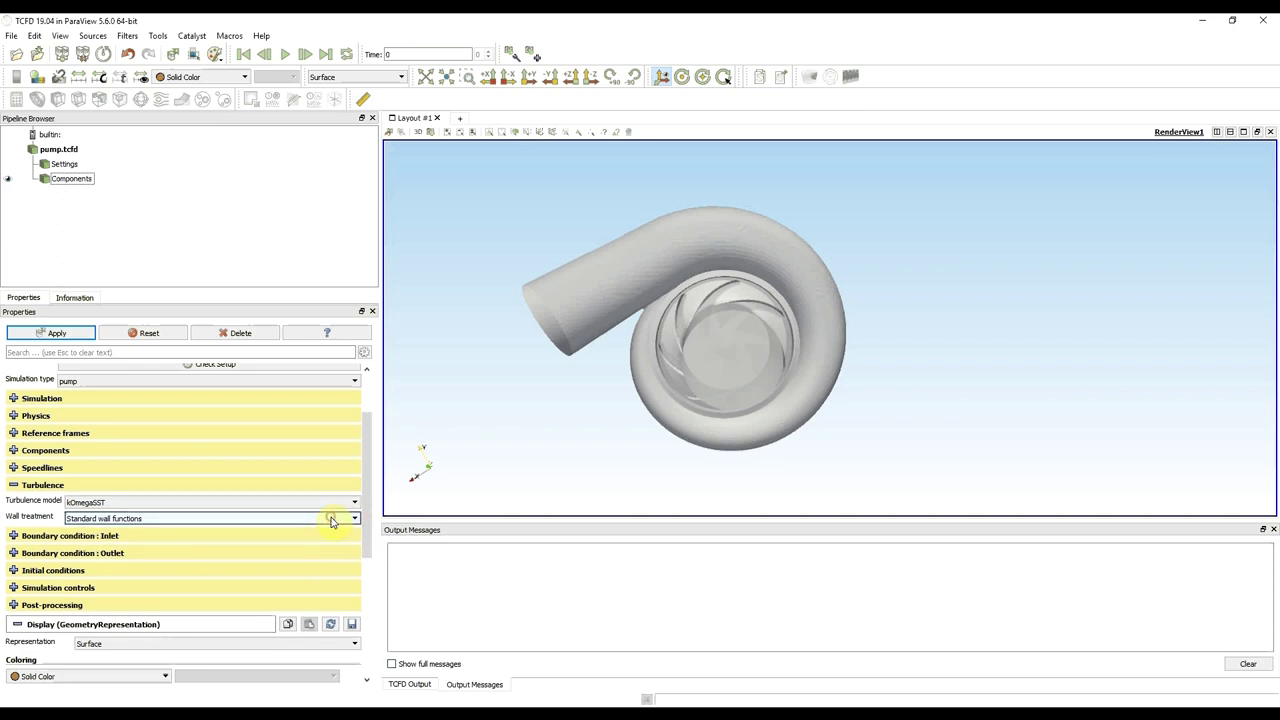
left_click(14, 486)
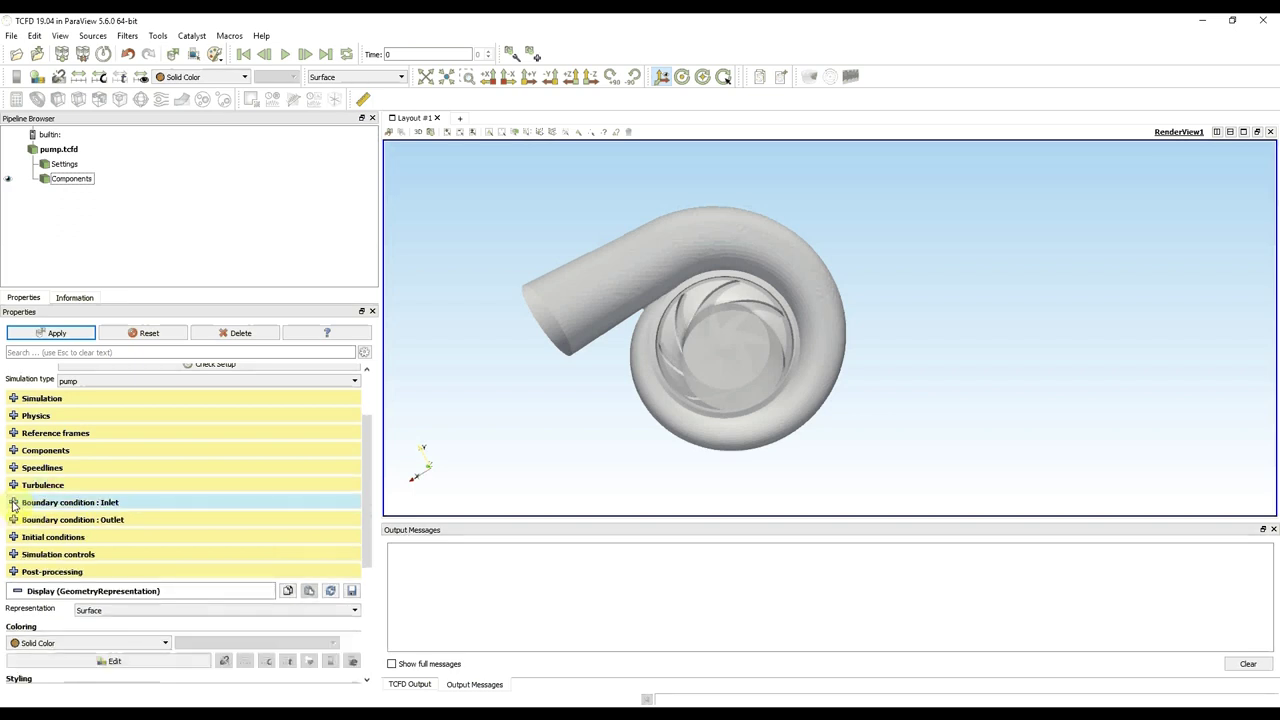
Apply the pending changes to the pump setup and save the pump.tcfd setup file.
left_click(13, 503)
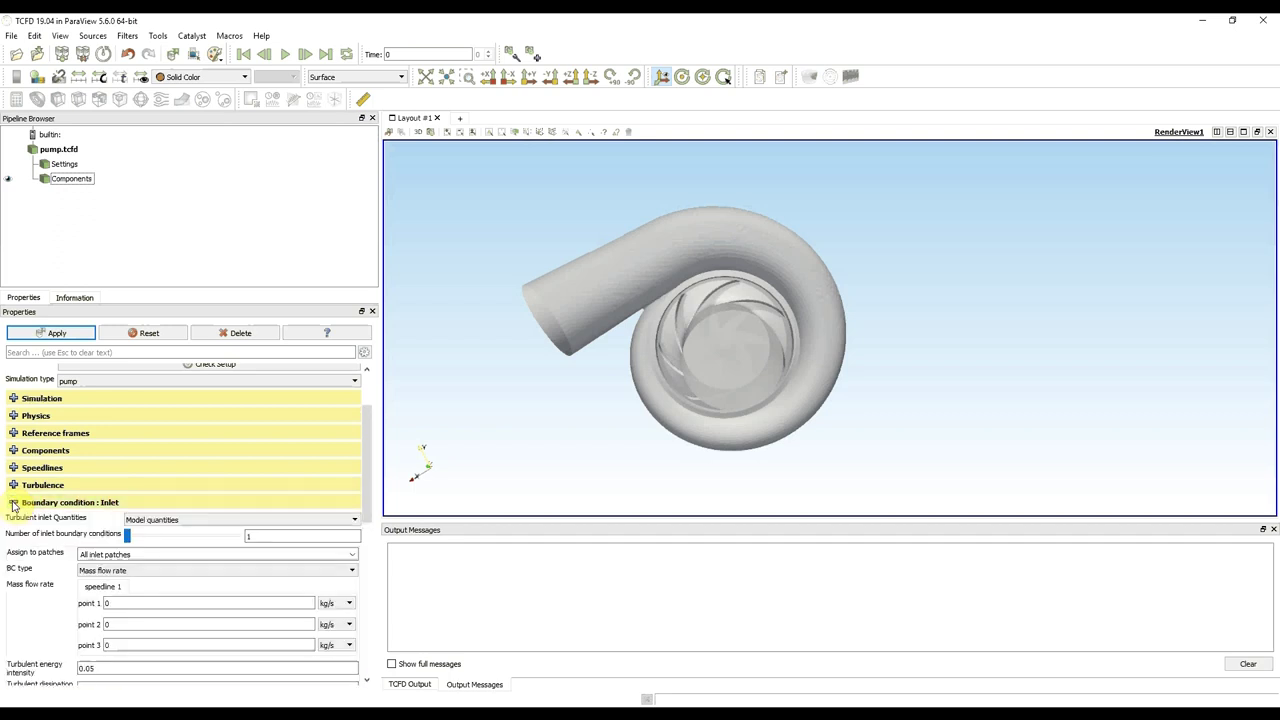
left_click(47, 334)
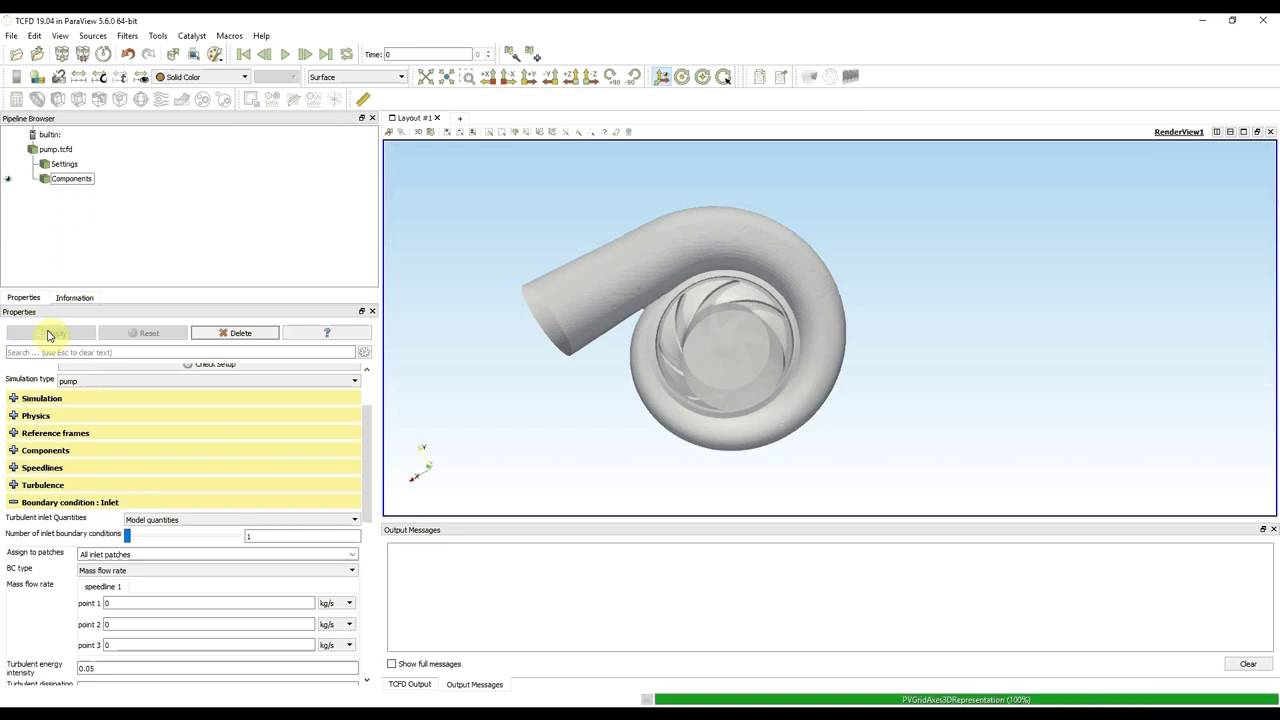
scroll(124, 463, "up", 3)
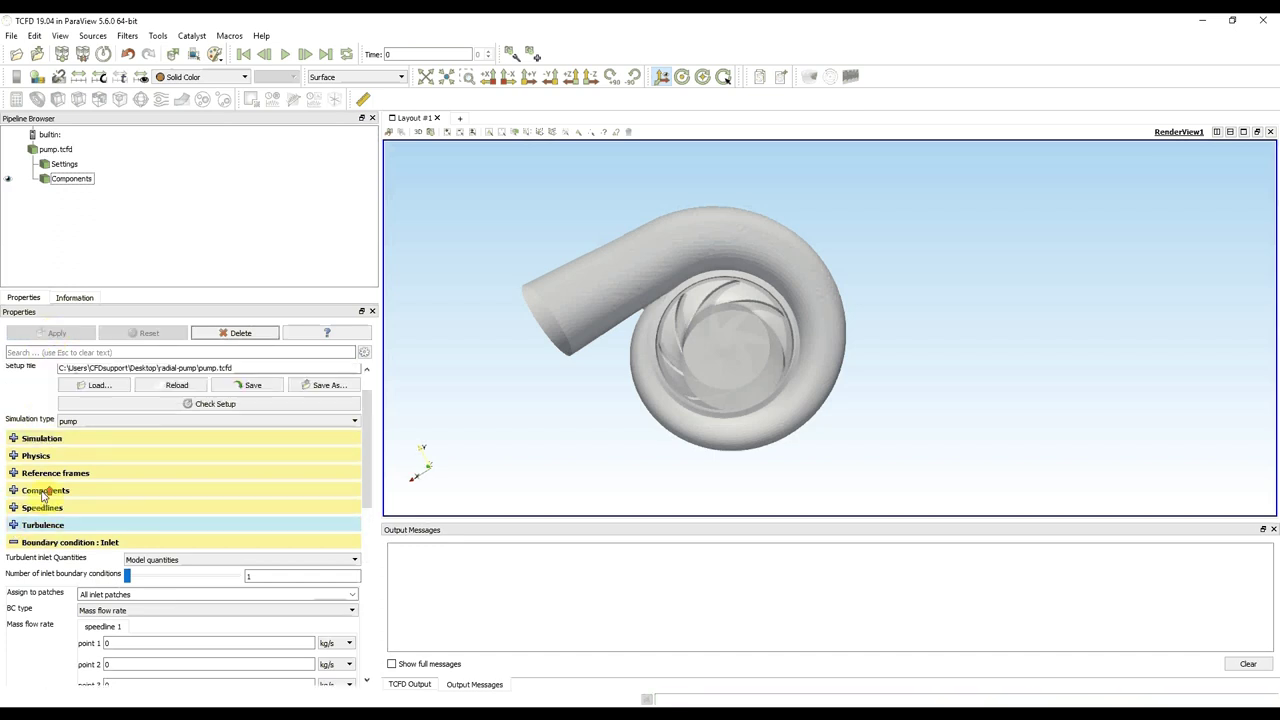
left_click(247, 425)
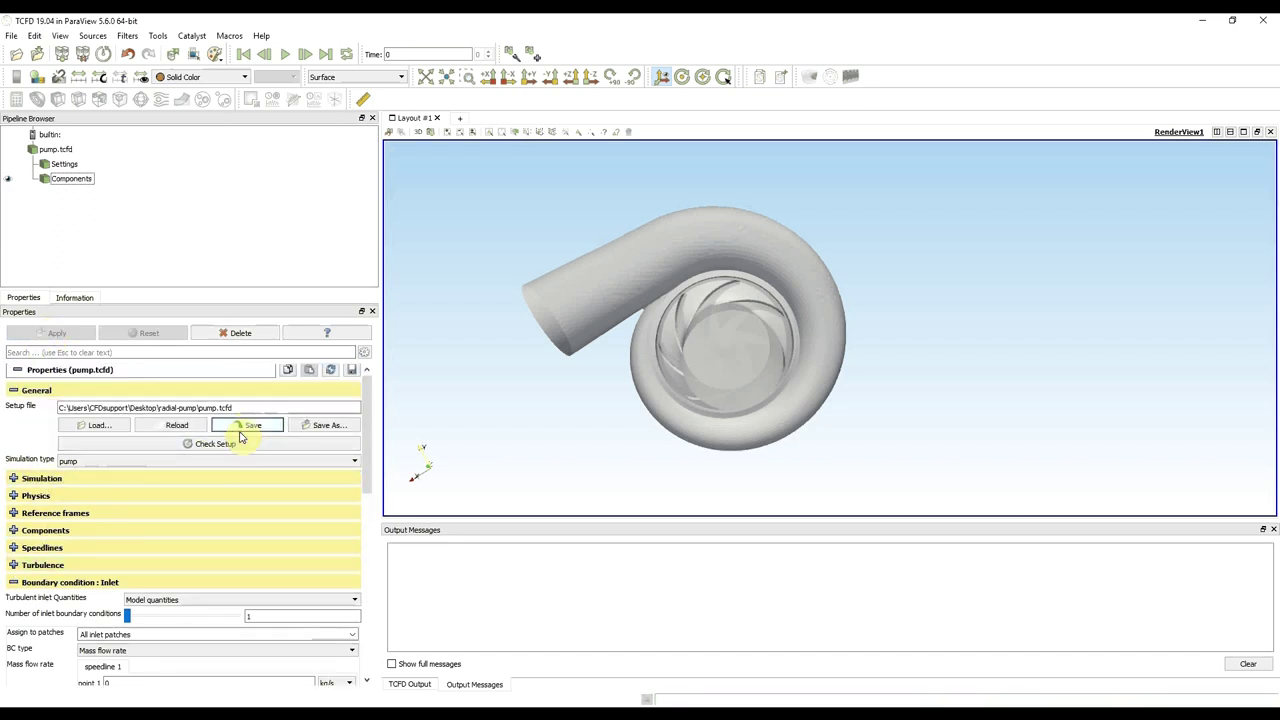
left_click(30, 547)
Review the turbulent inlet quantity options, keeping Model quantities, and set the inlet boundary condition type to Volumetric flow rate.
scroll(30, 545, "down", 2)
scroll(30, 545, "down", 1)
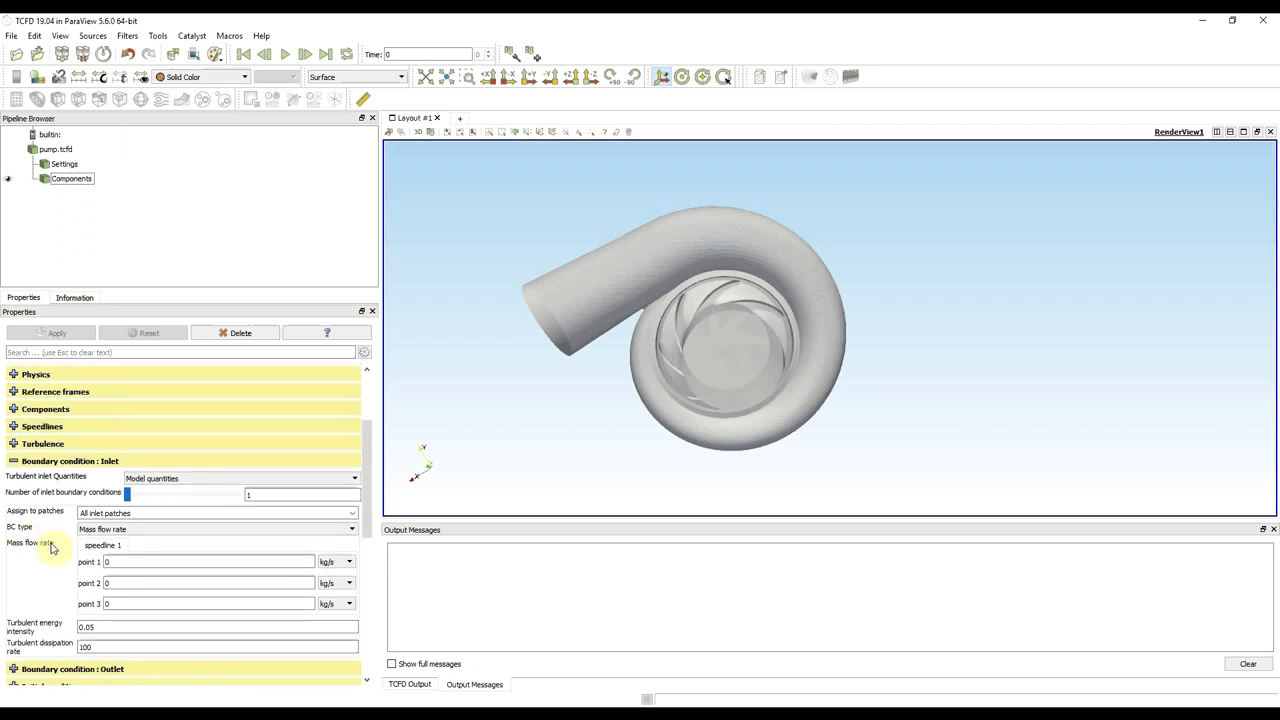
left_click(327, 481)
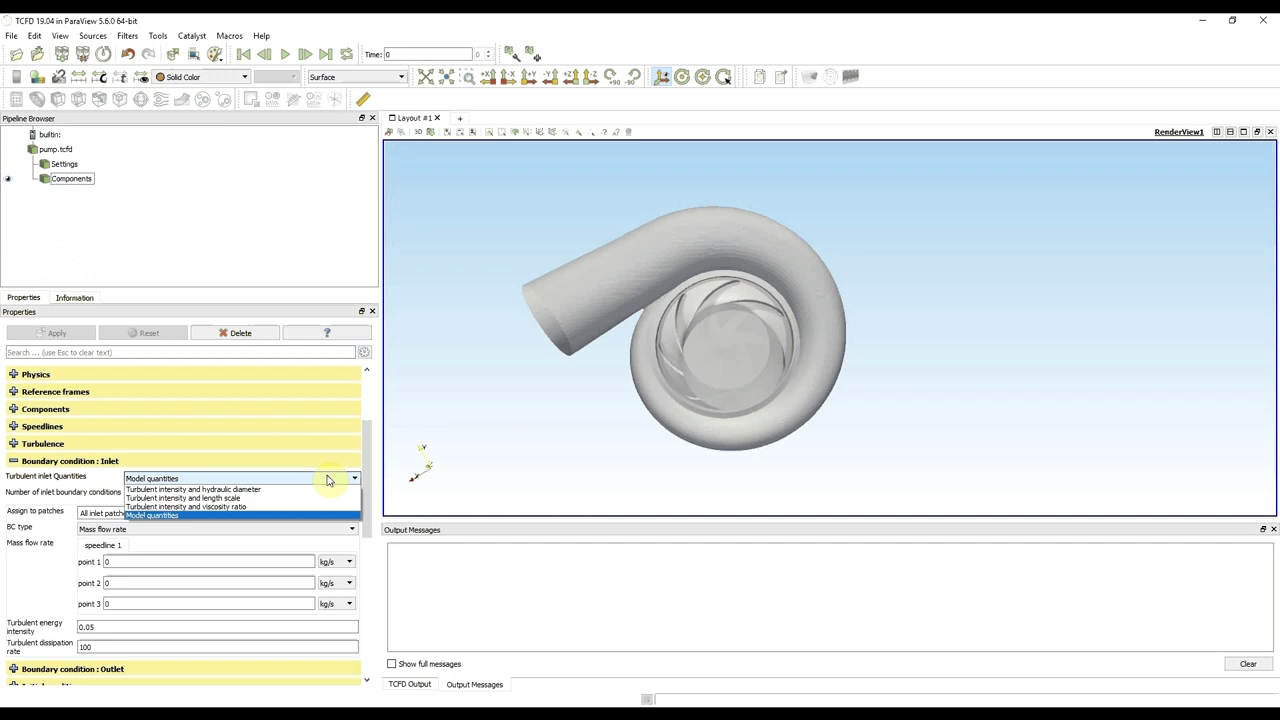
left_click(327, 481)
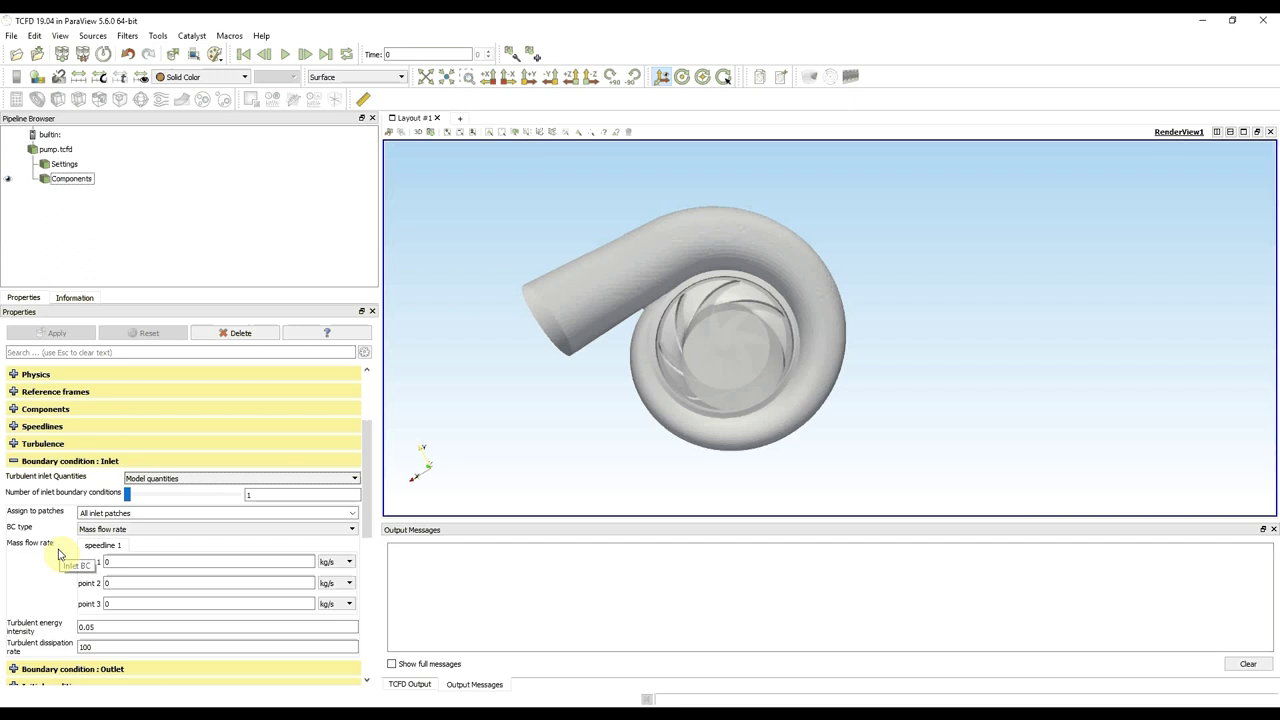
left_click(350, 531)
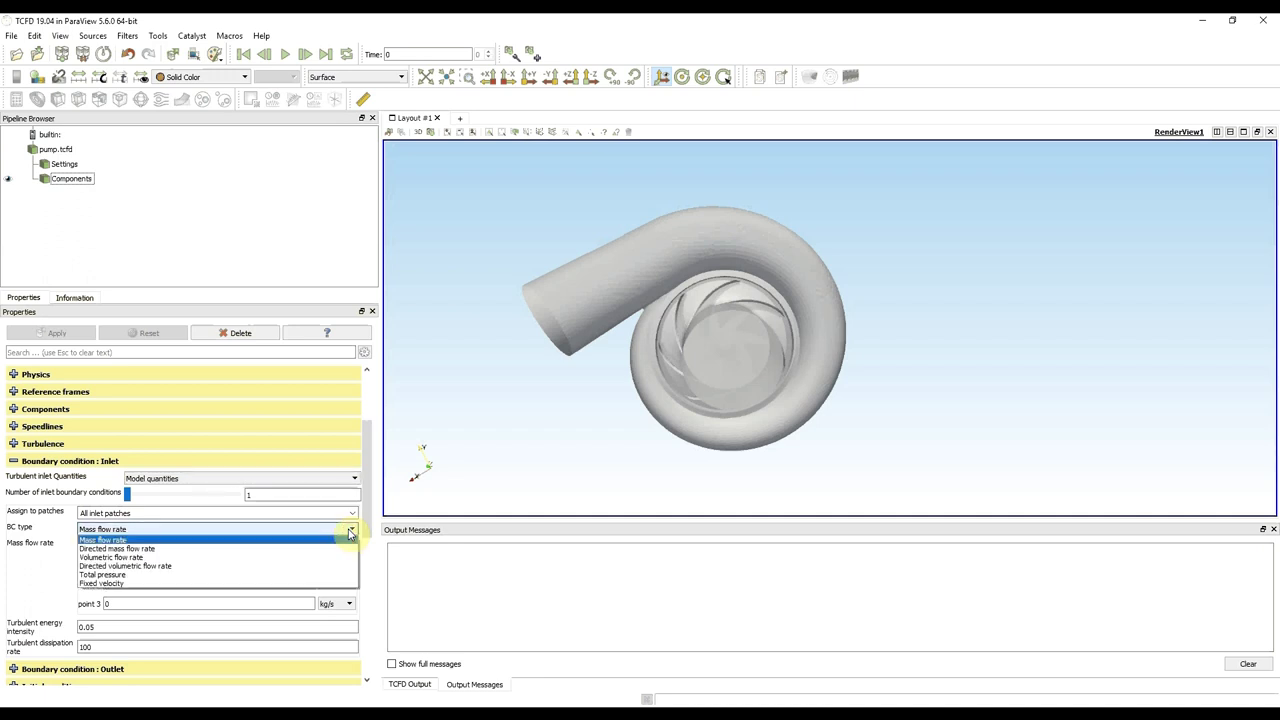
left_click(232, 557)
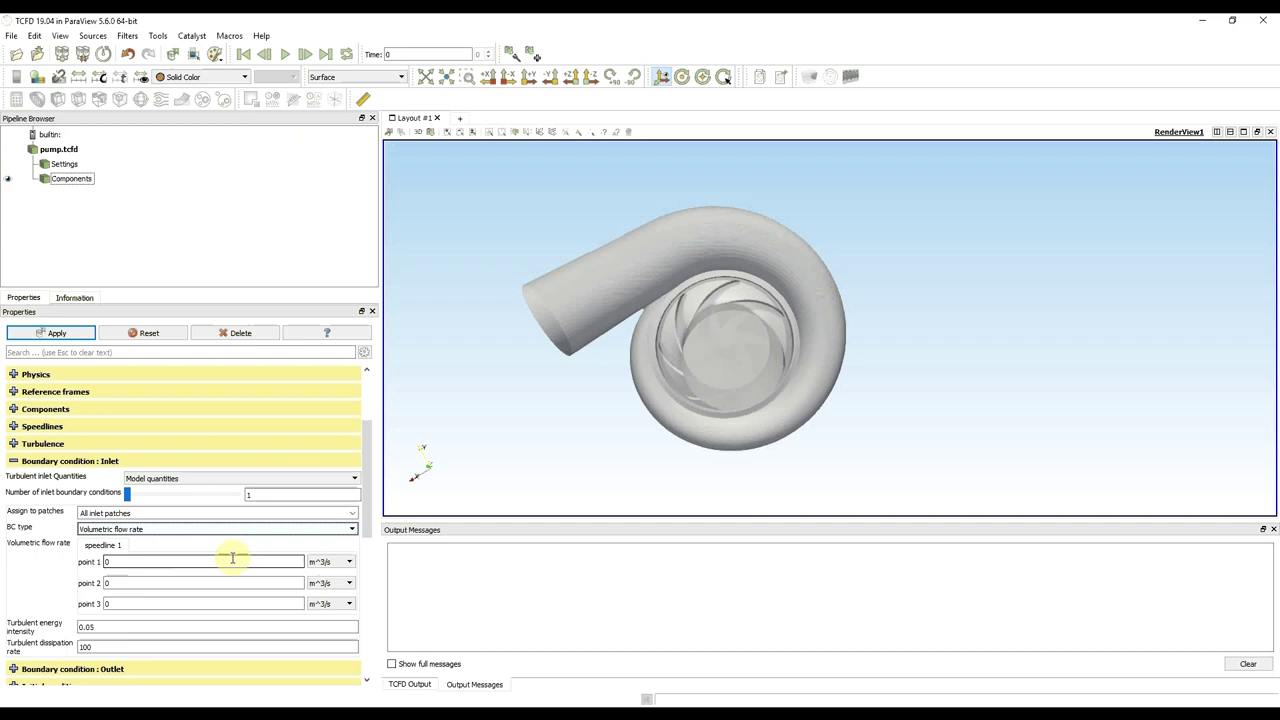
Change the inlet volumetric flow rate unit to l/s for points 1, 2 and 3 of speedline 1.
left_click(342, 564)
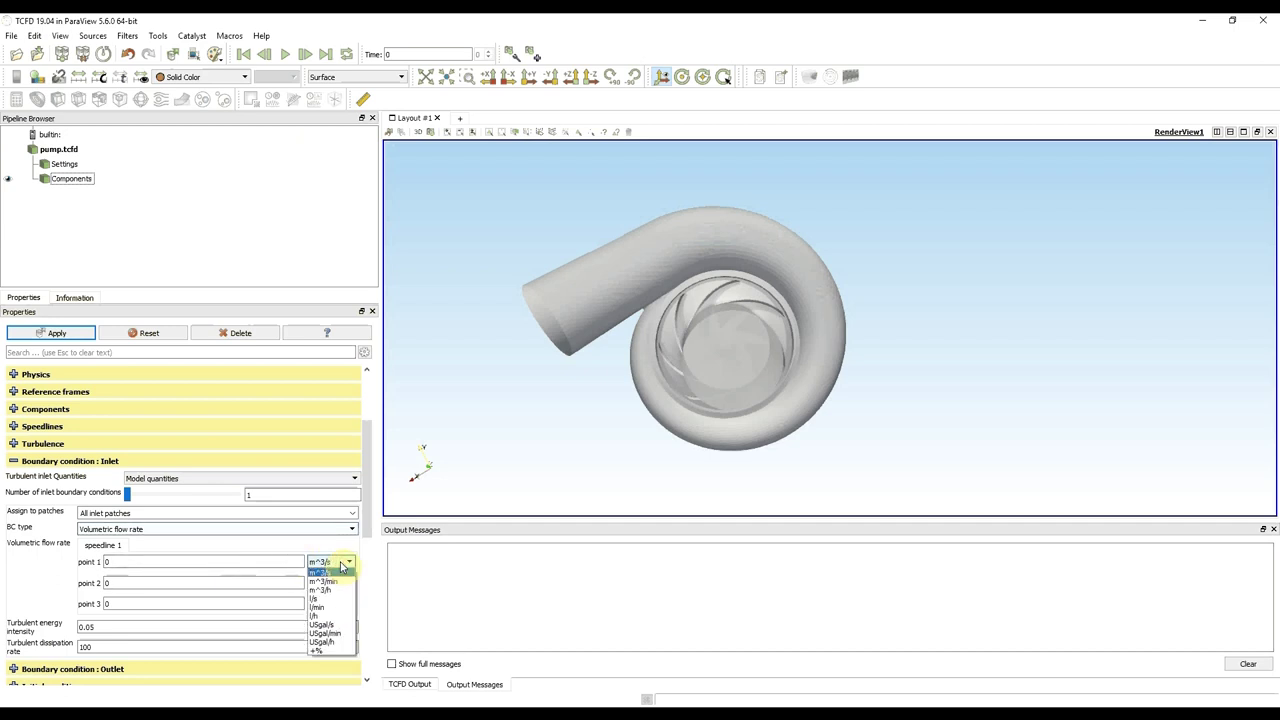
left_click(328, 599)
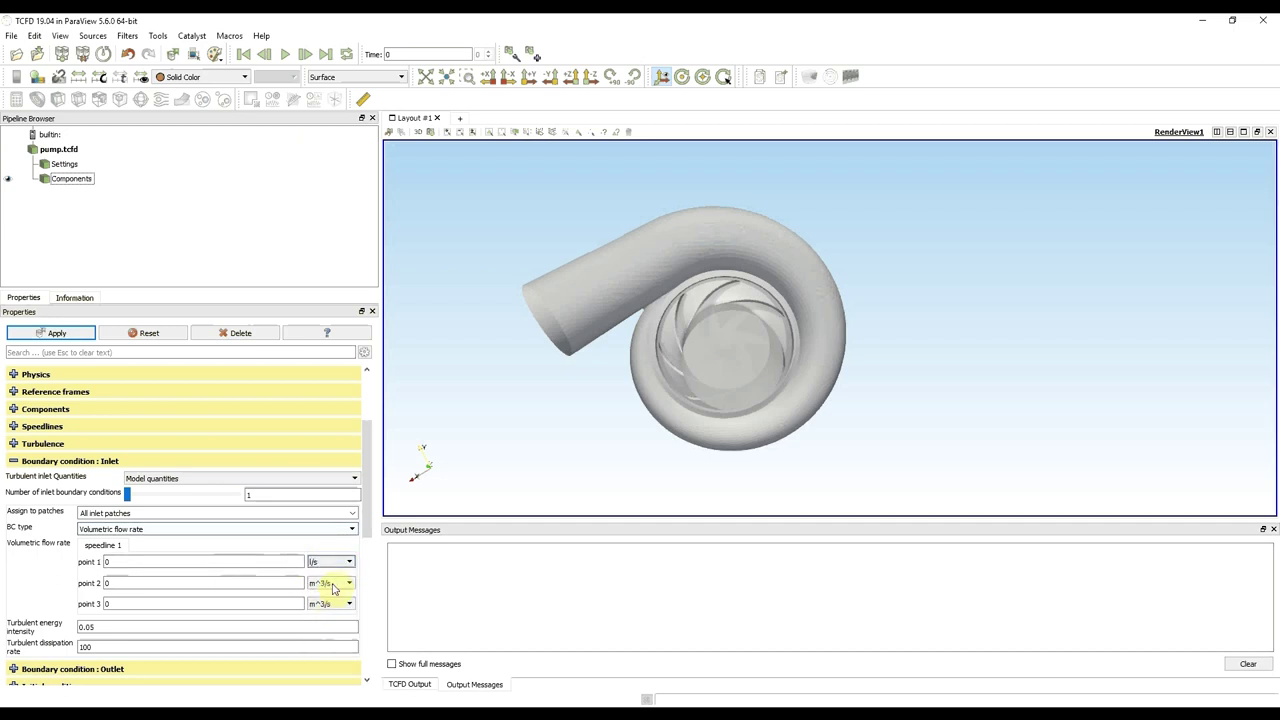
left_click(333, 586)
left_click(330, 618)
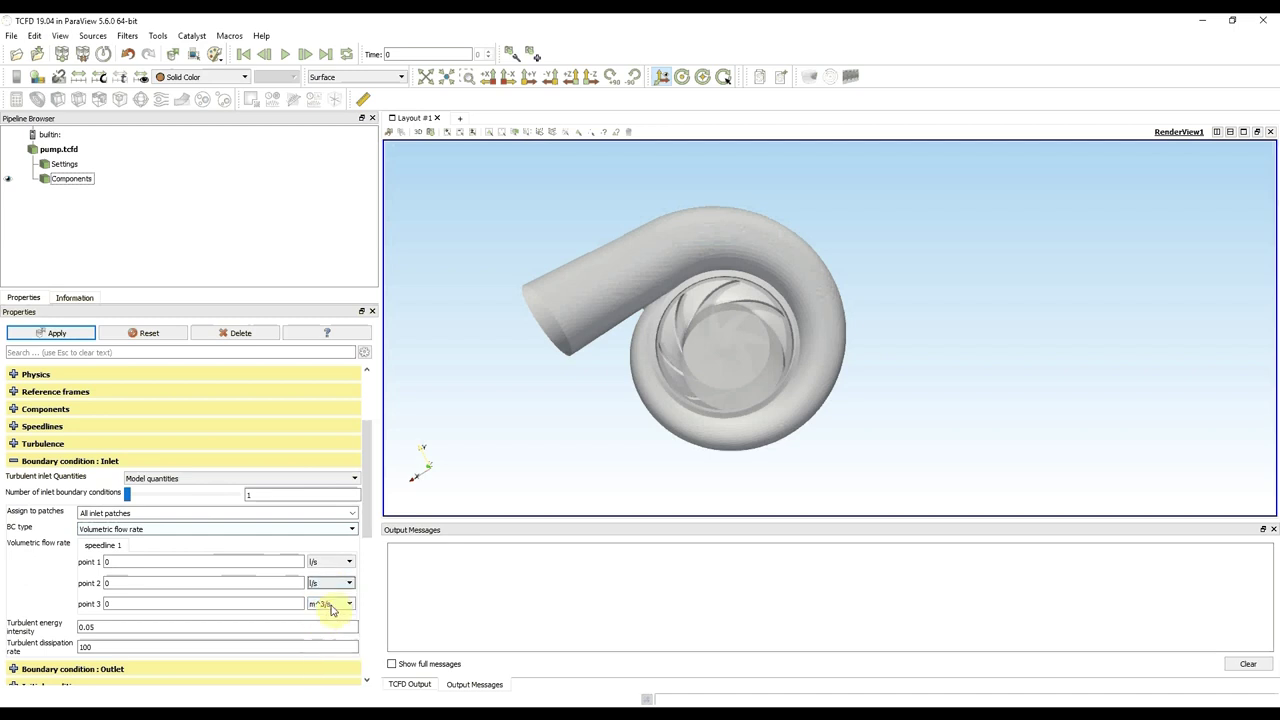
left_click(333, 606)
left_click(320, 640)
Set the inlet volumetric flow rates of speedline 1 to 176, 156 and 136 l/s for points 1, 2 and 3.
double_click(115, 561)
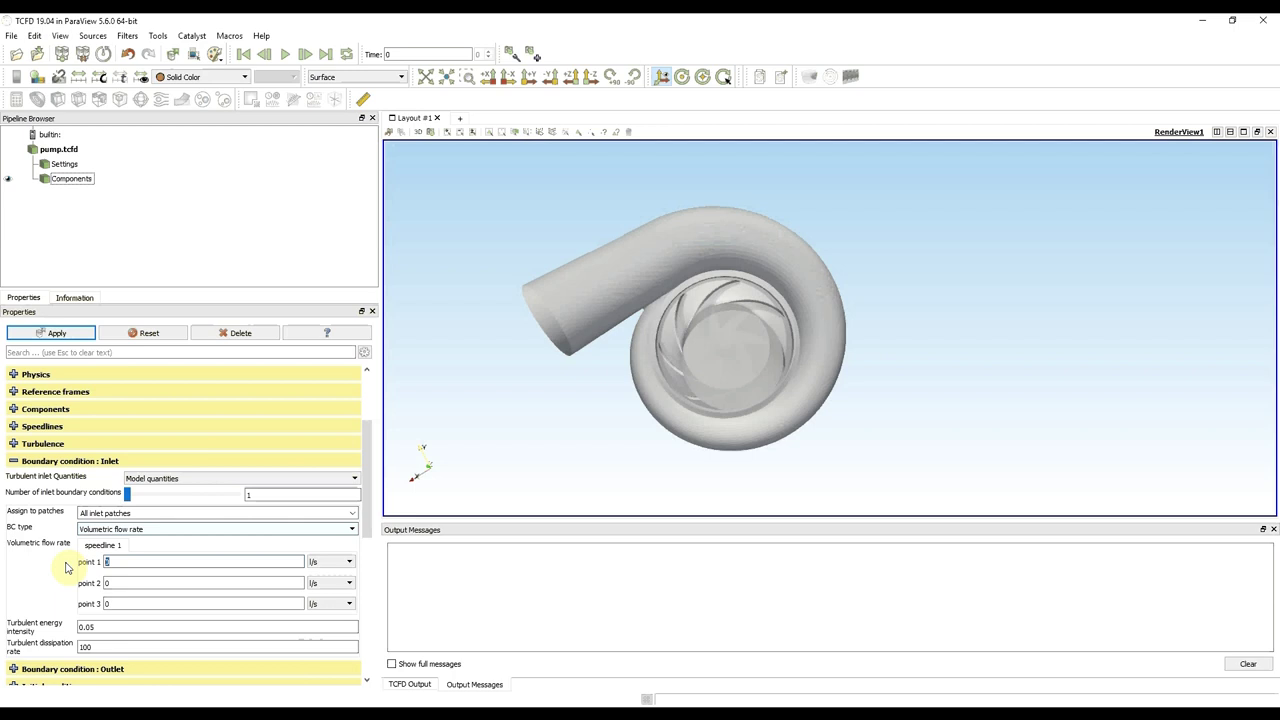
type("176")
double_click(115, 583)
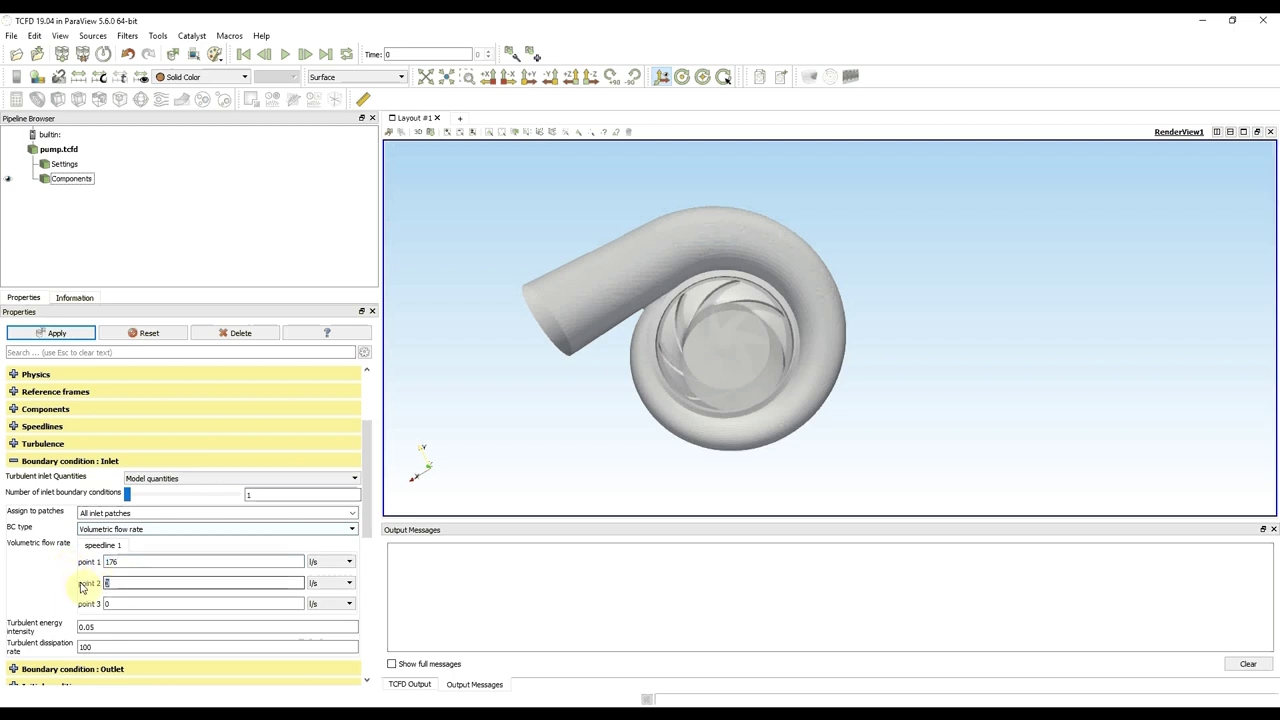
type("156")
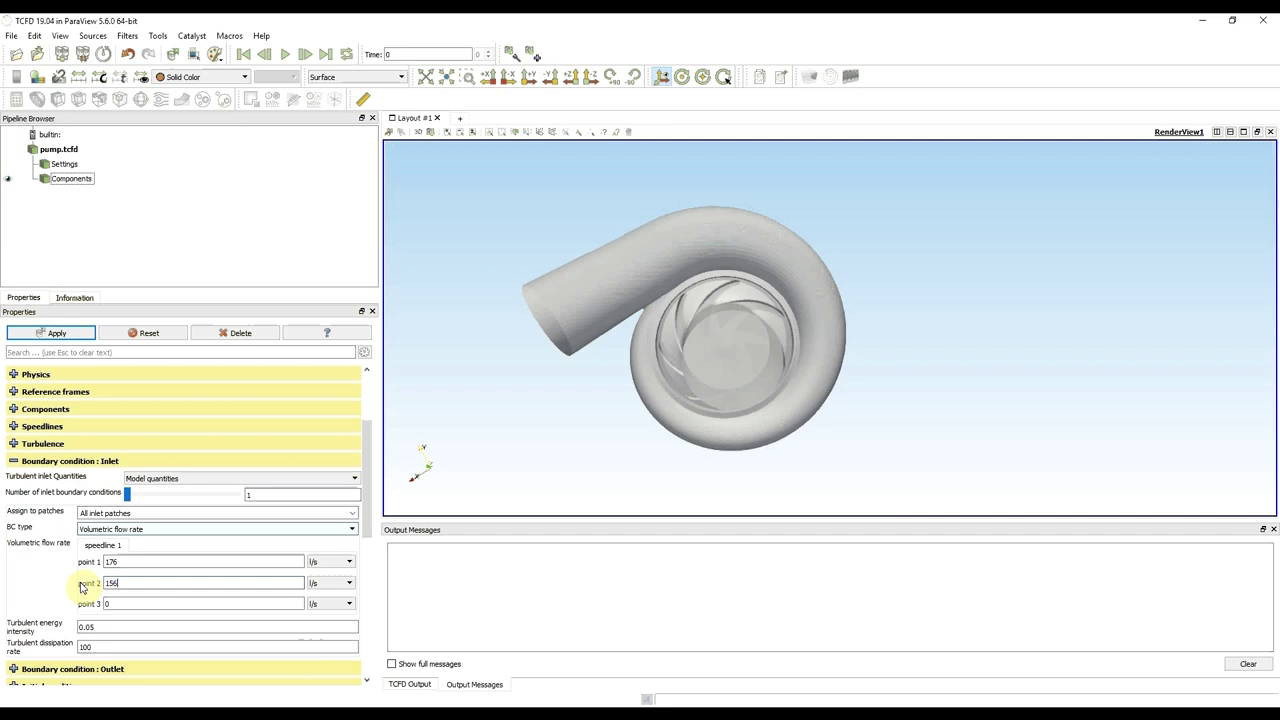
double_click(116, 603)
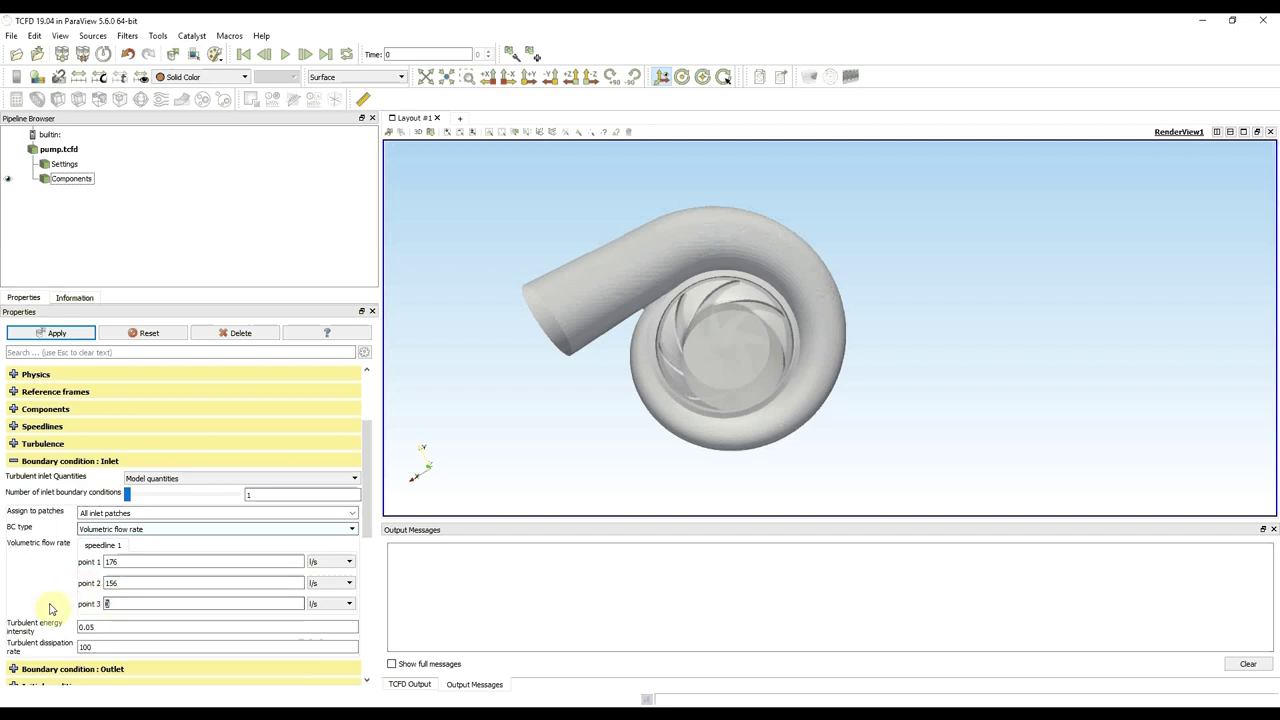
type("136")
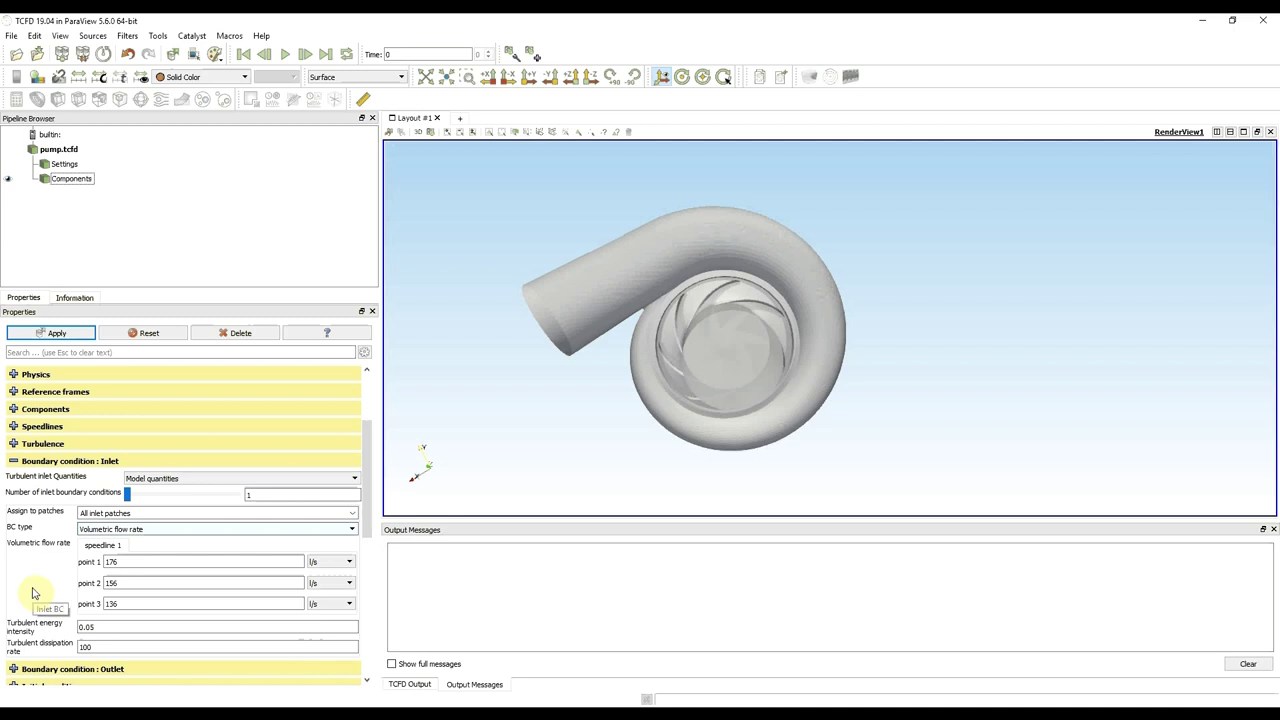
left_click(14, 461)
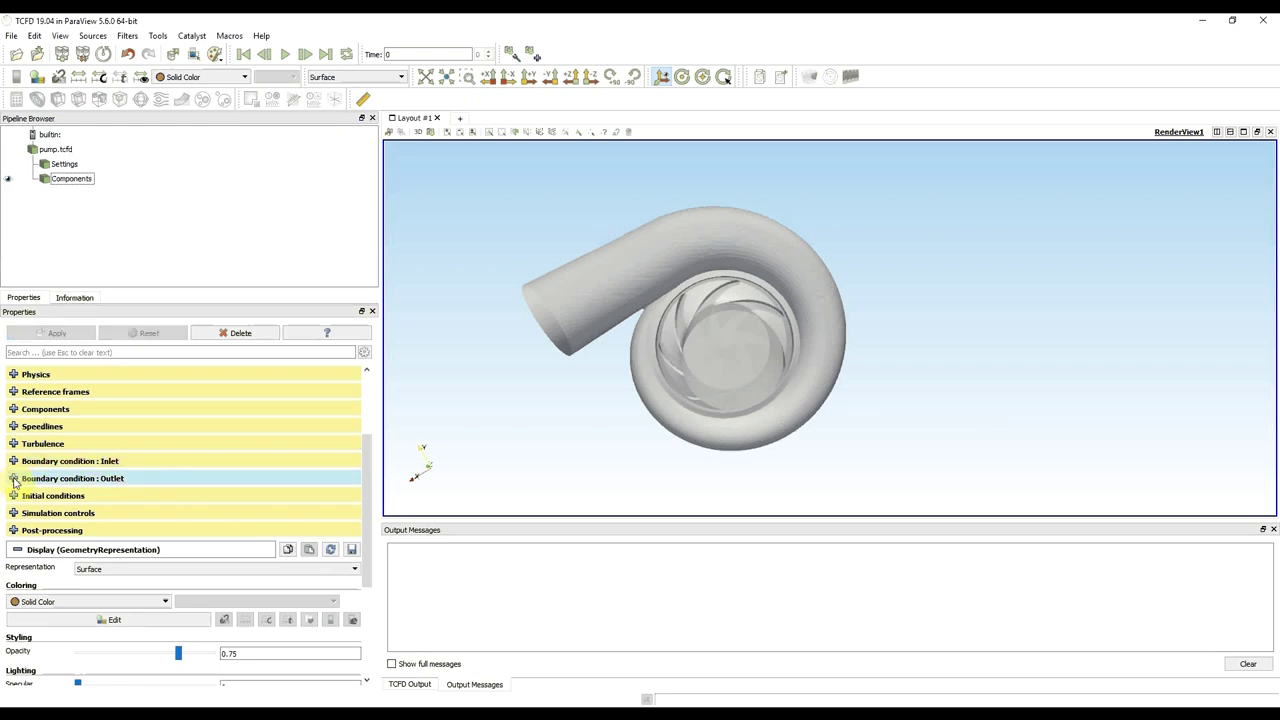
Set the outlet boundary condition type to Fixed mean pressure and check the reference pressure in the physics settings.
left_click(14, 479)
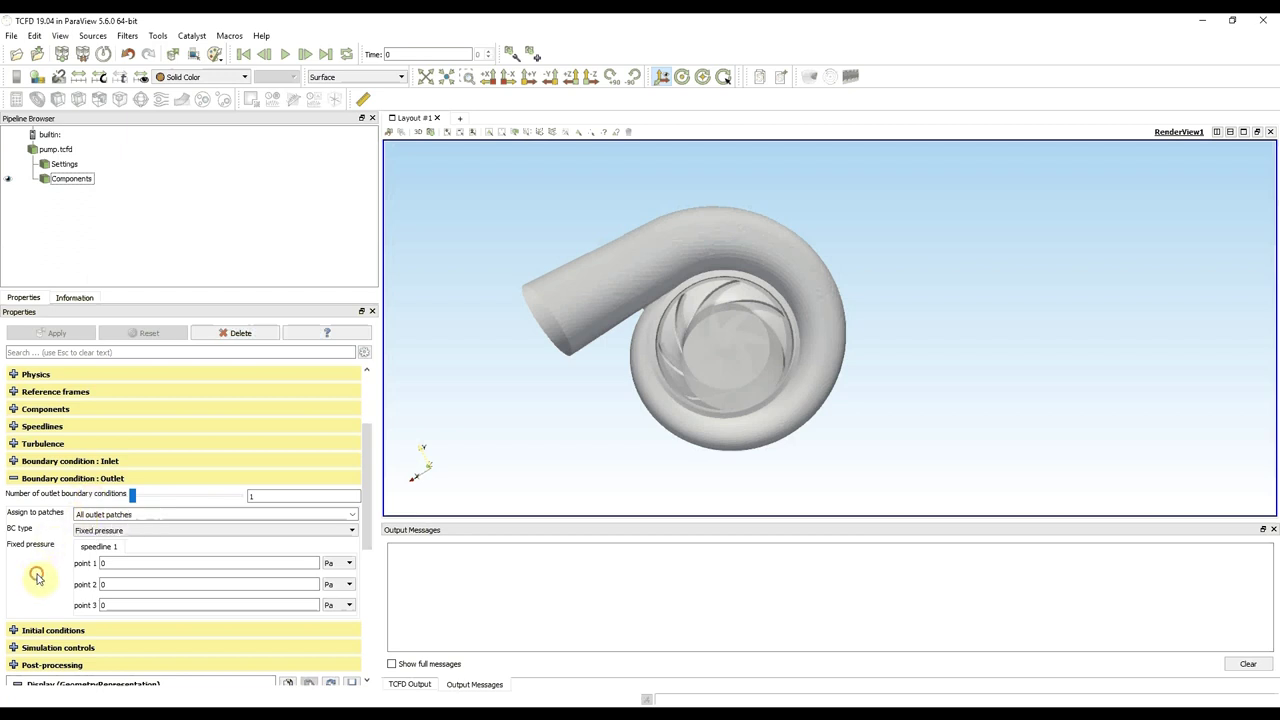
left_click(351, 533)
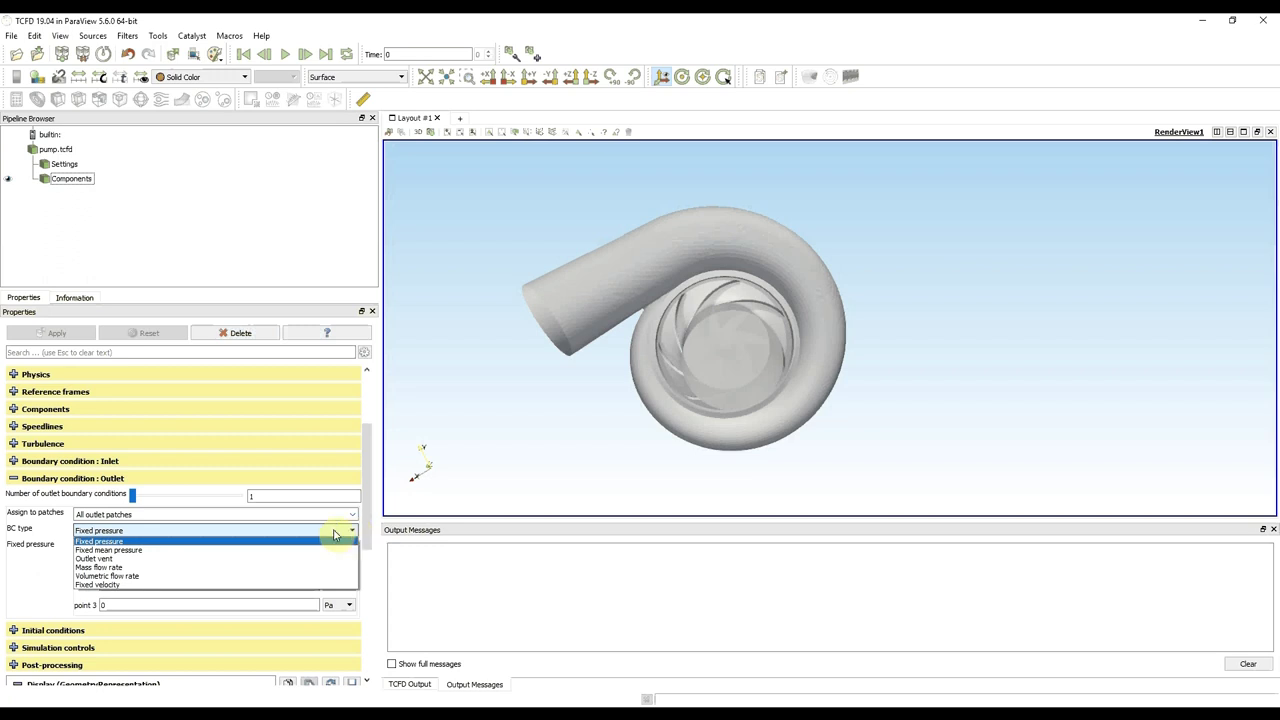
left_click(225, 551)
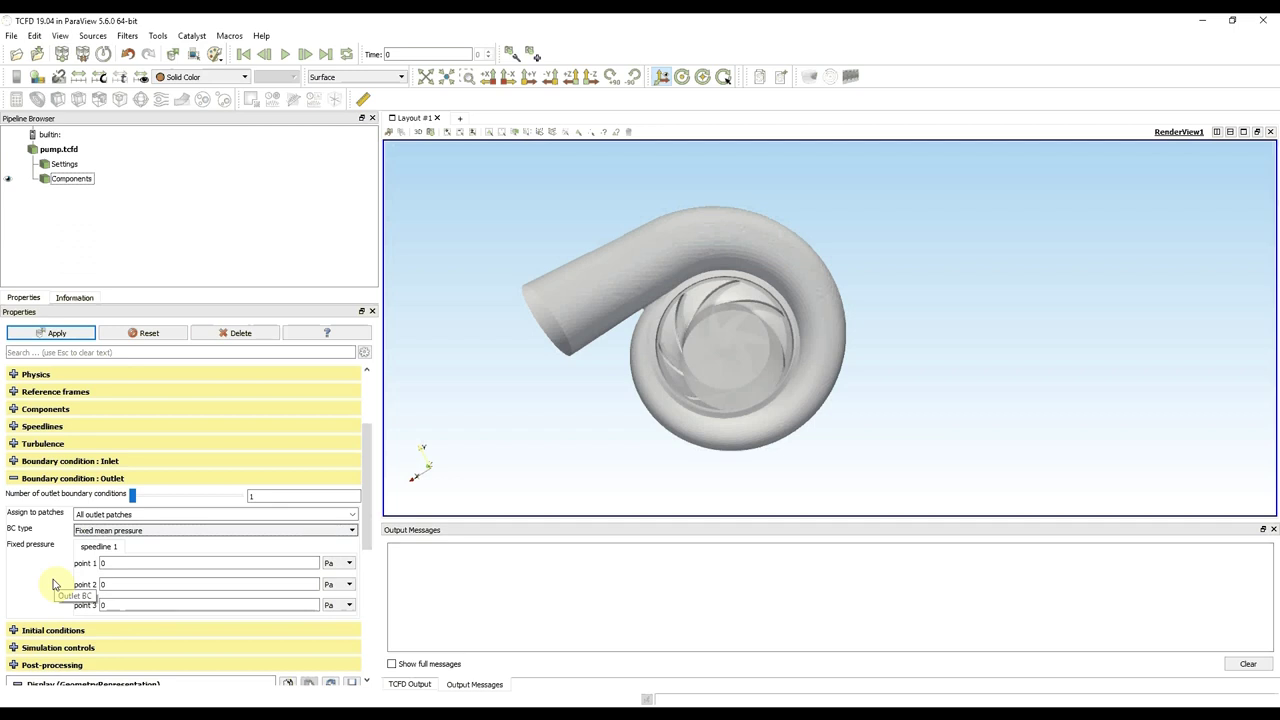
left_click(13, 374)
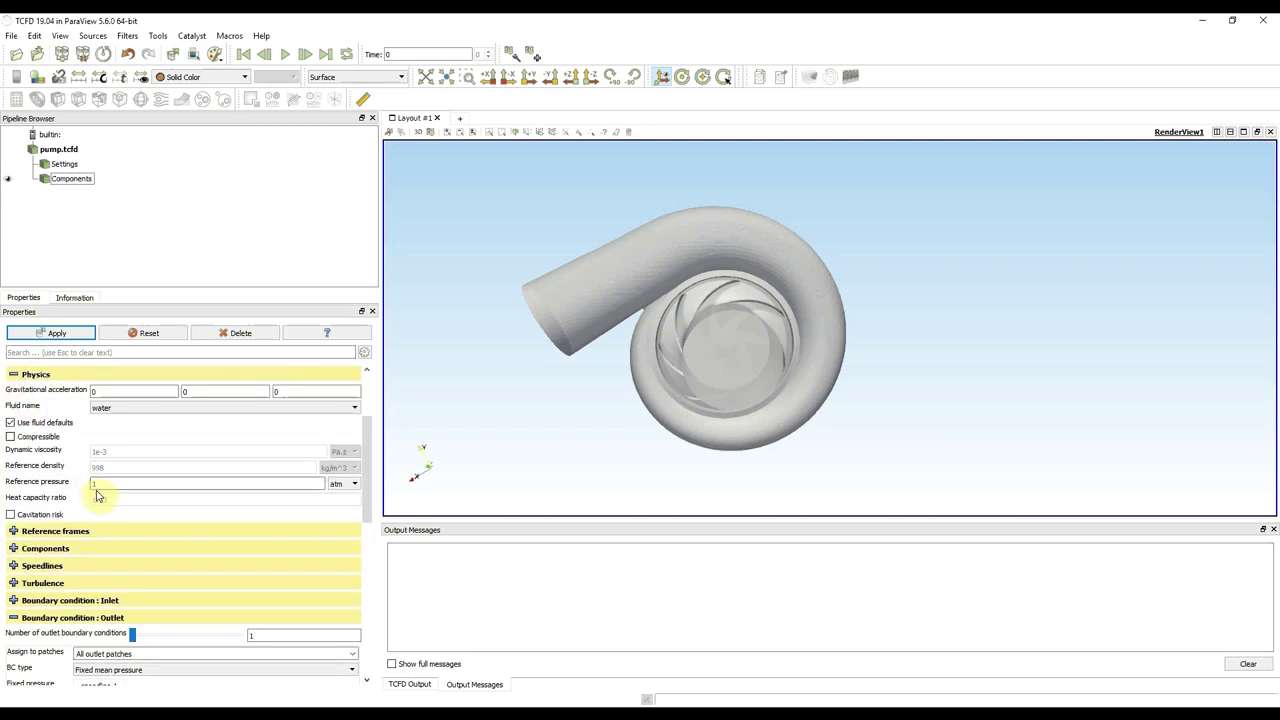
left_click(14, 375)
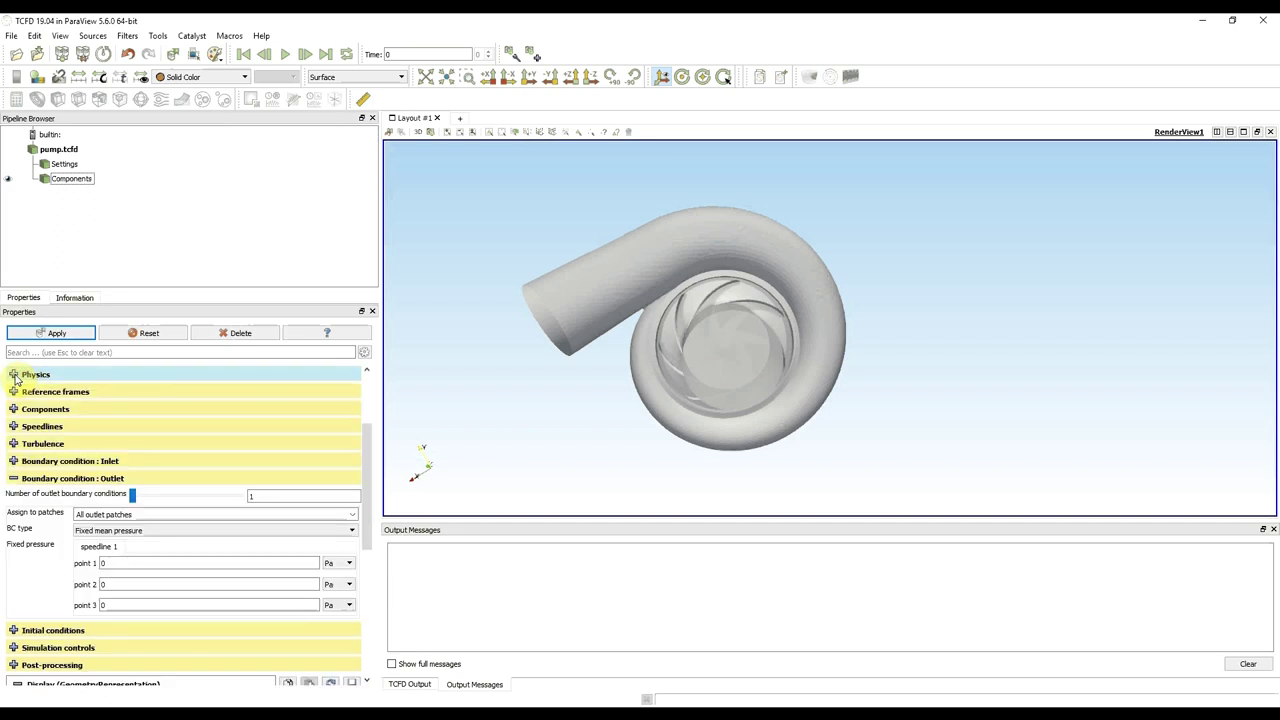
left_click(13, 478)
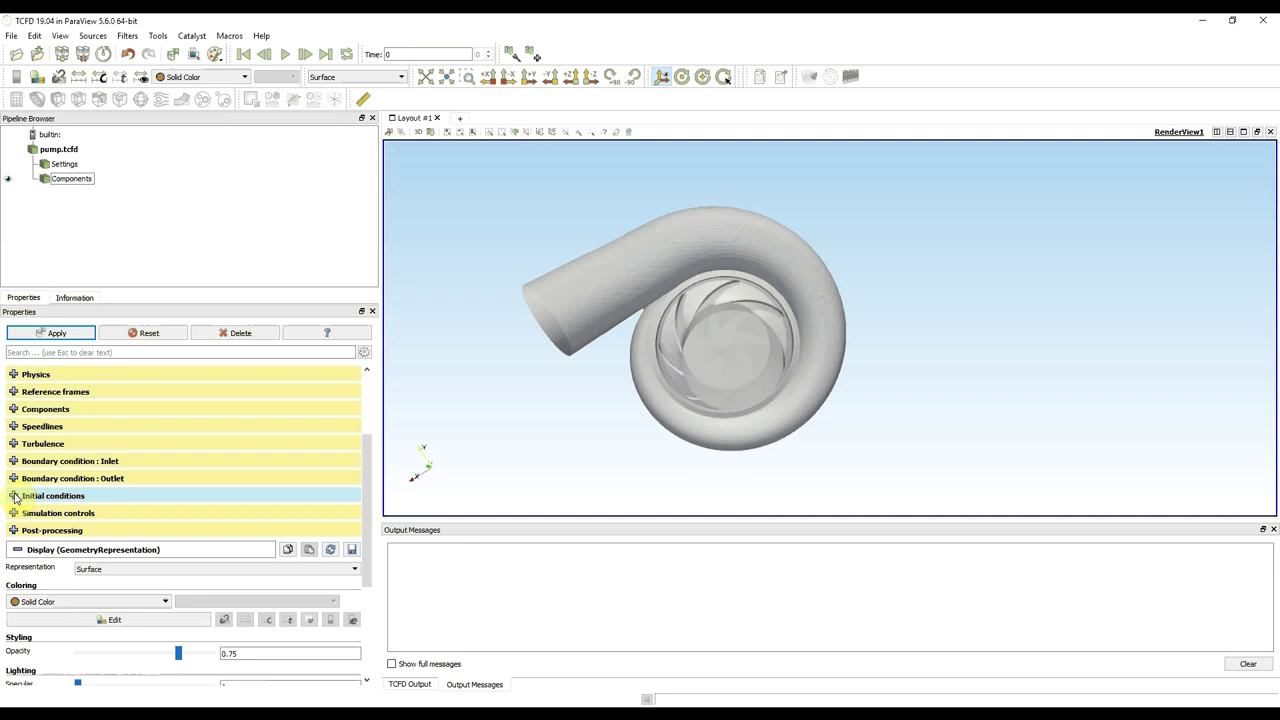
Keep the manual initial conditions type and set the initial velocity to 0, 0, 1.
left_click(13, 496)
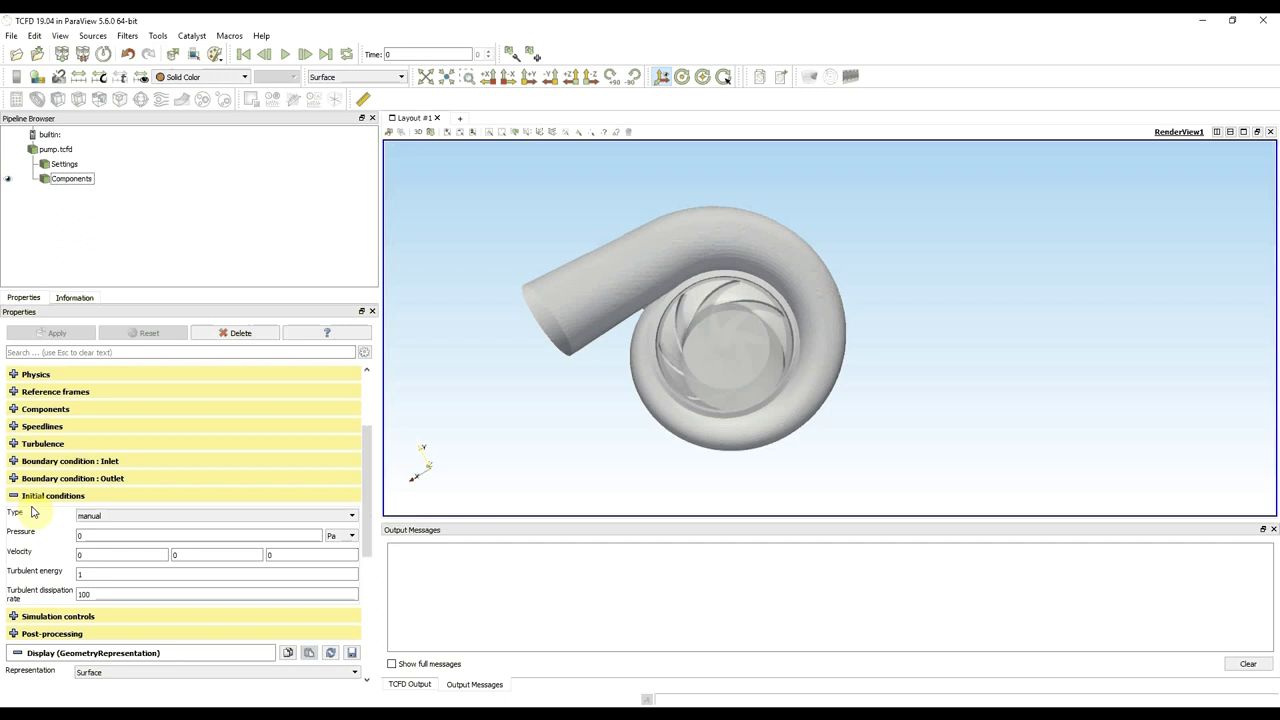
left_click(352, 516)
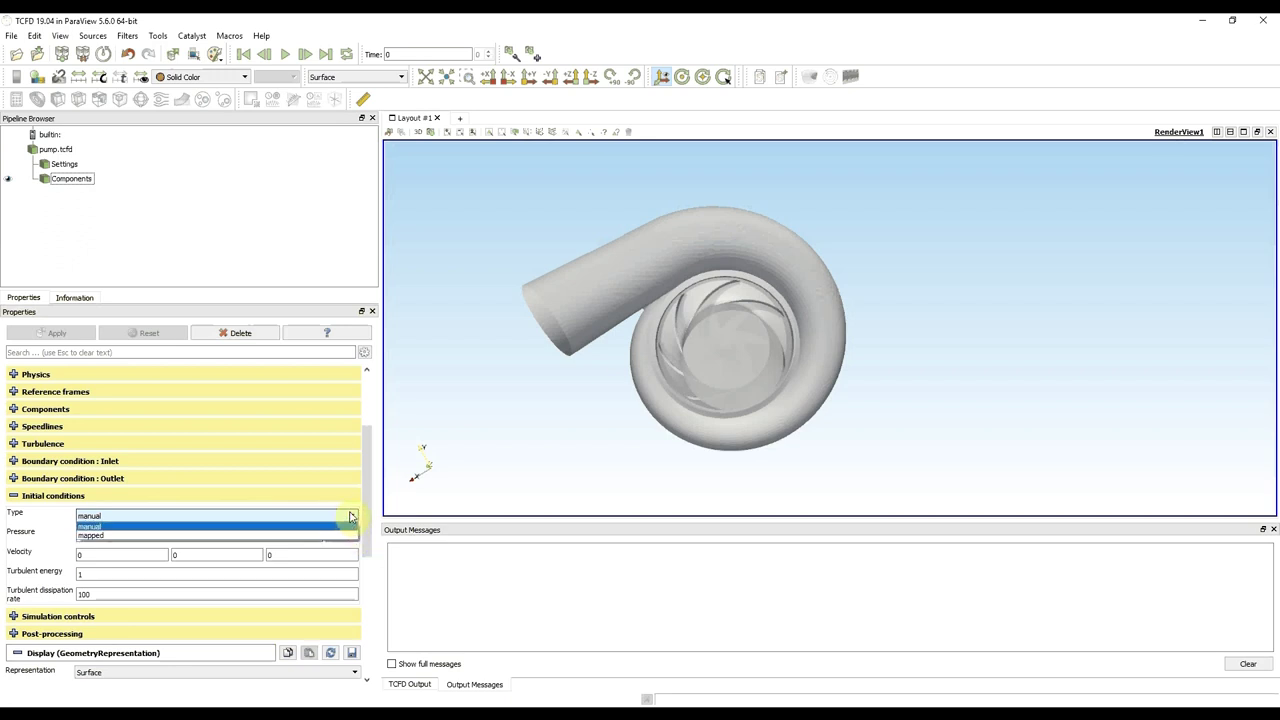
left_click(350, 516)
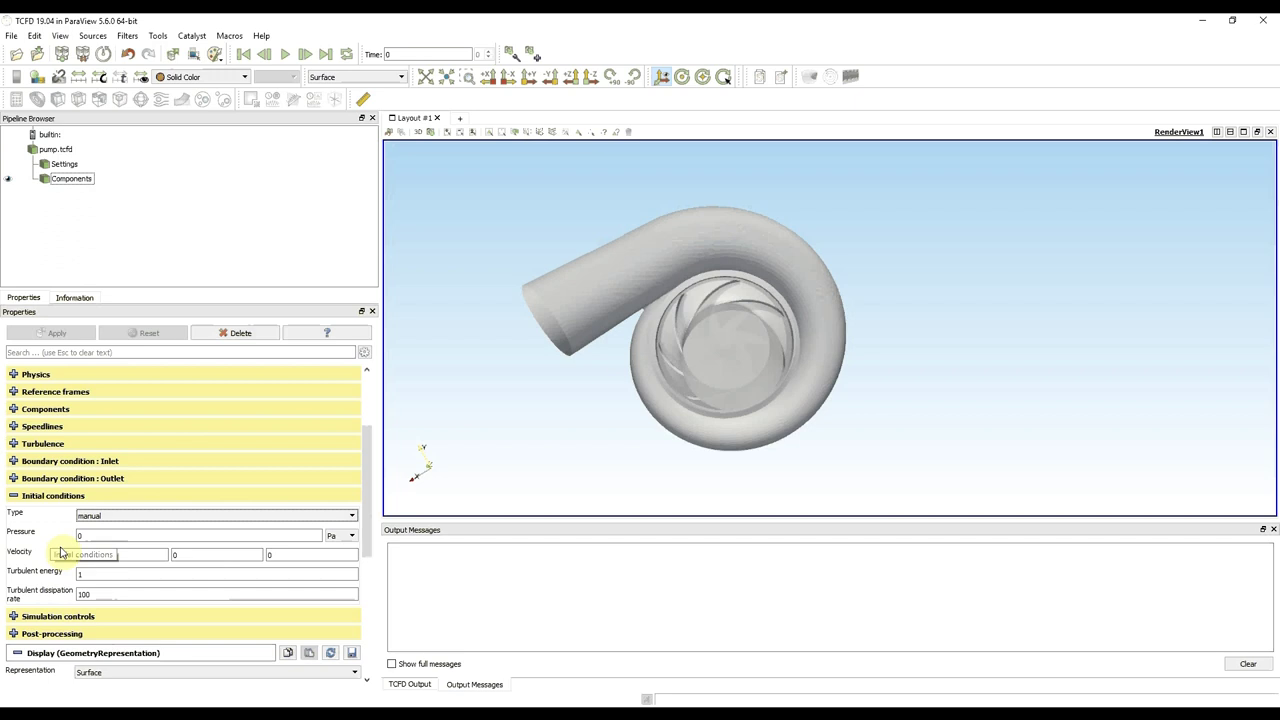
double_click(295, 557)
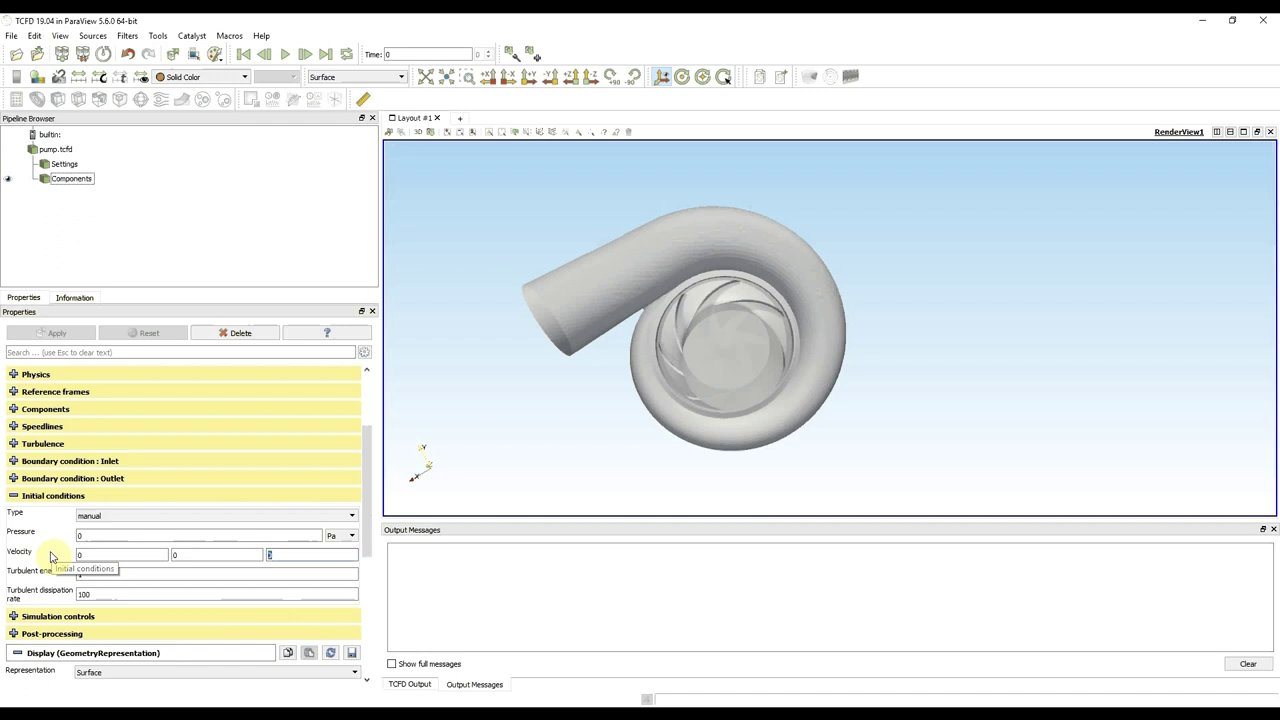
type("1")
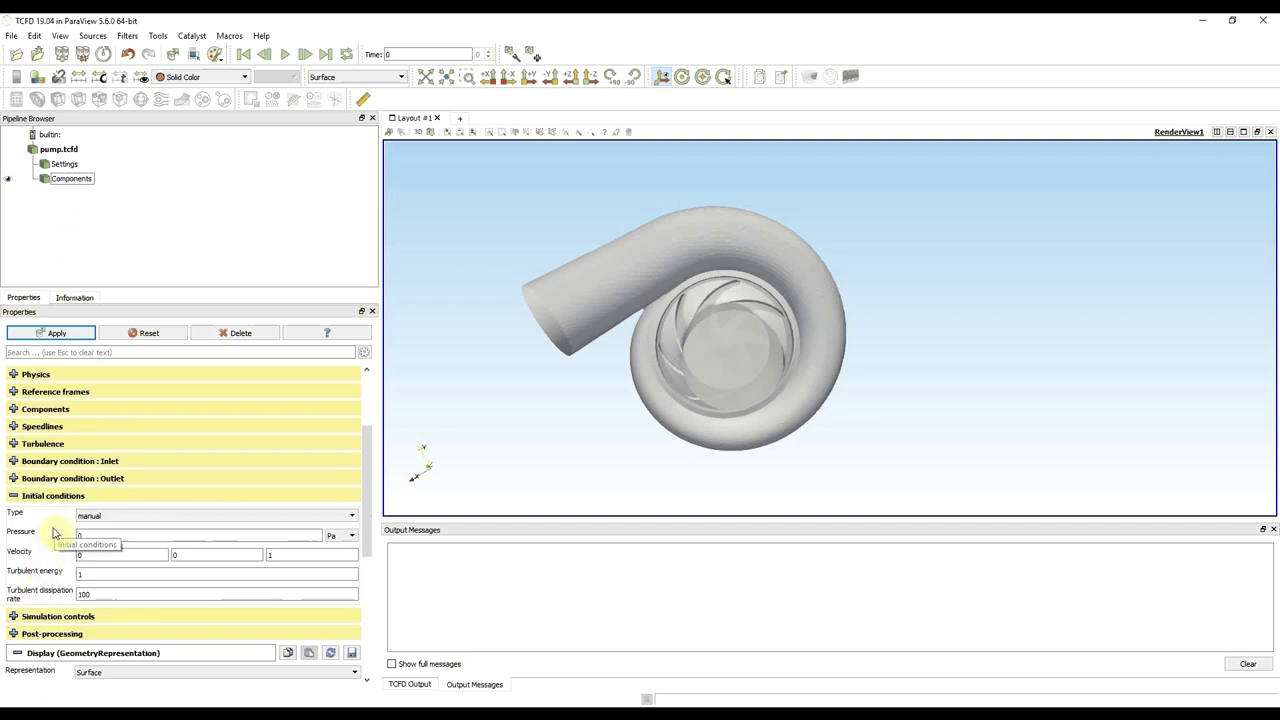
left_click(13, 496)
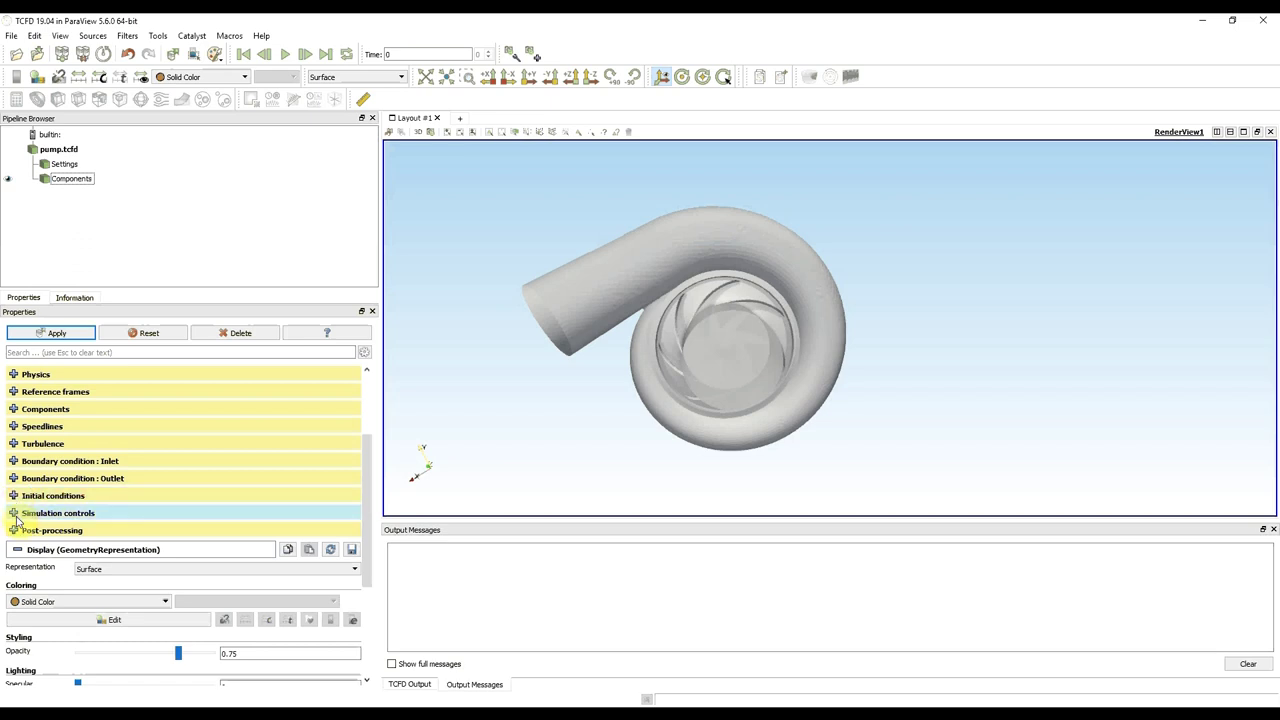
Examine the under-relaxation factors and field bounding limits in the simulation controls, and the post-processing settings from averaging window to additional data files.
left_click(14, 513)
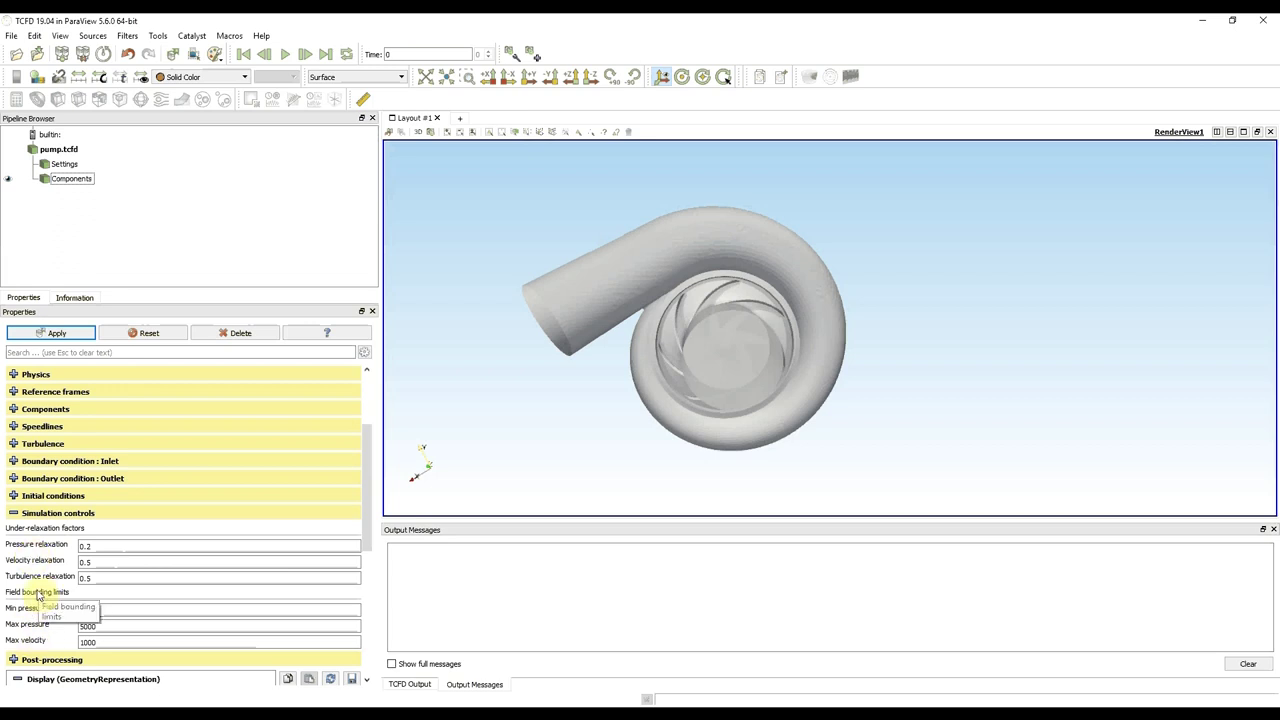
left_click(12, 513)
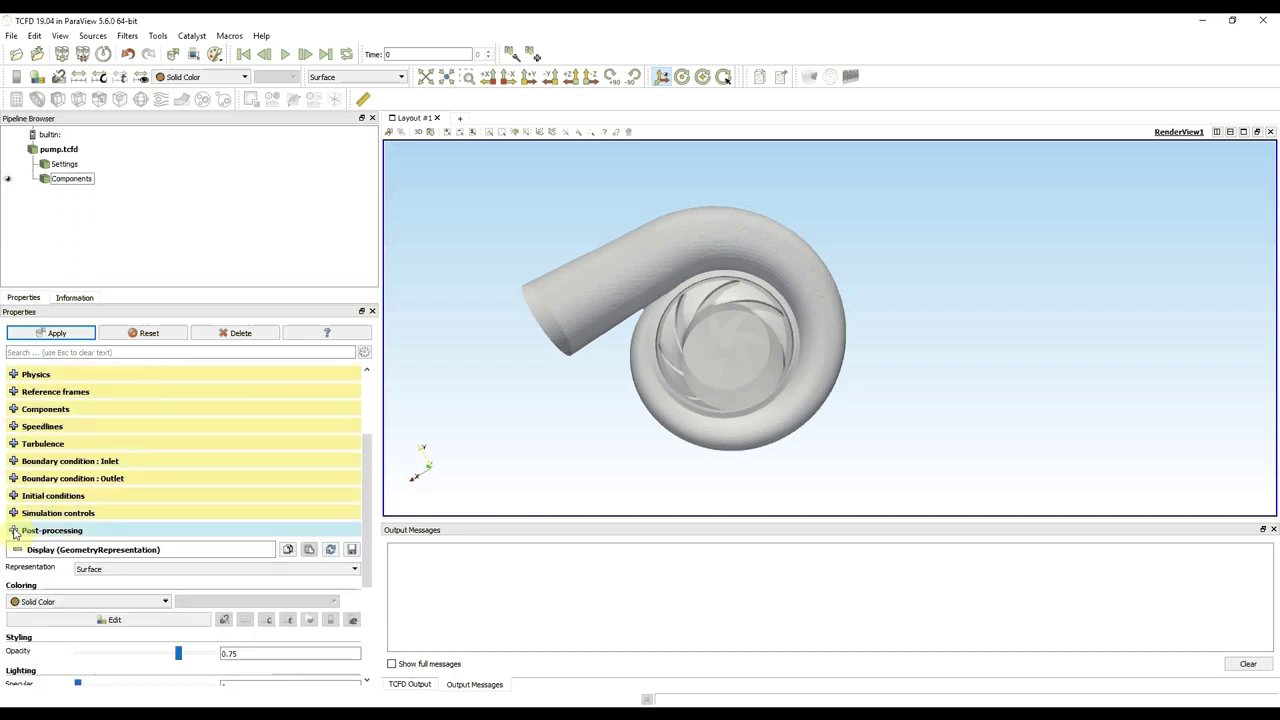
left_click(13, 531)
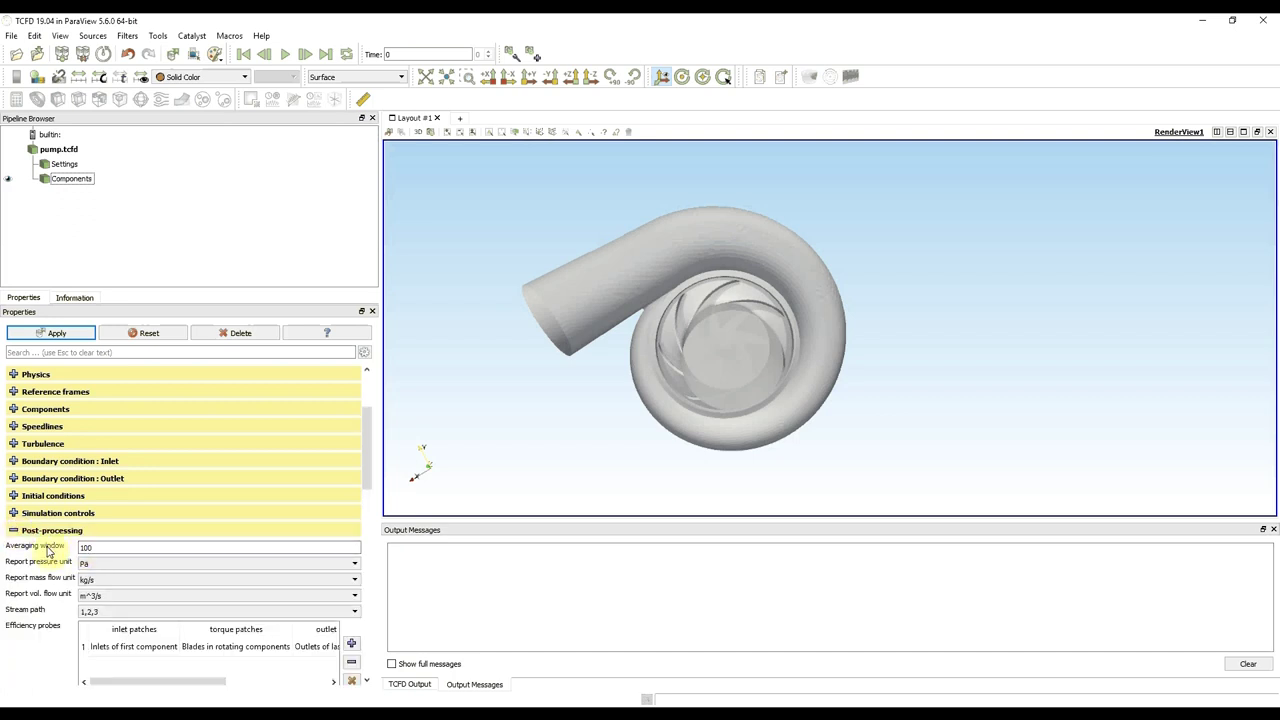
mouse_move(47, 550)
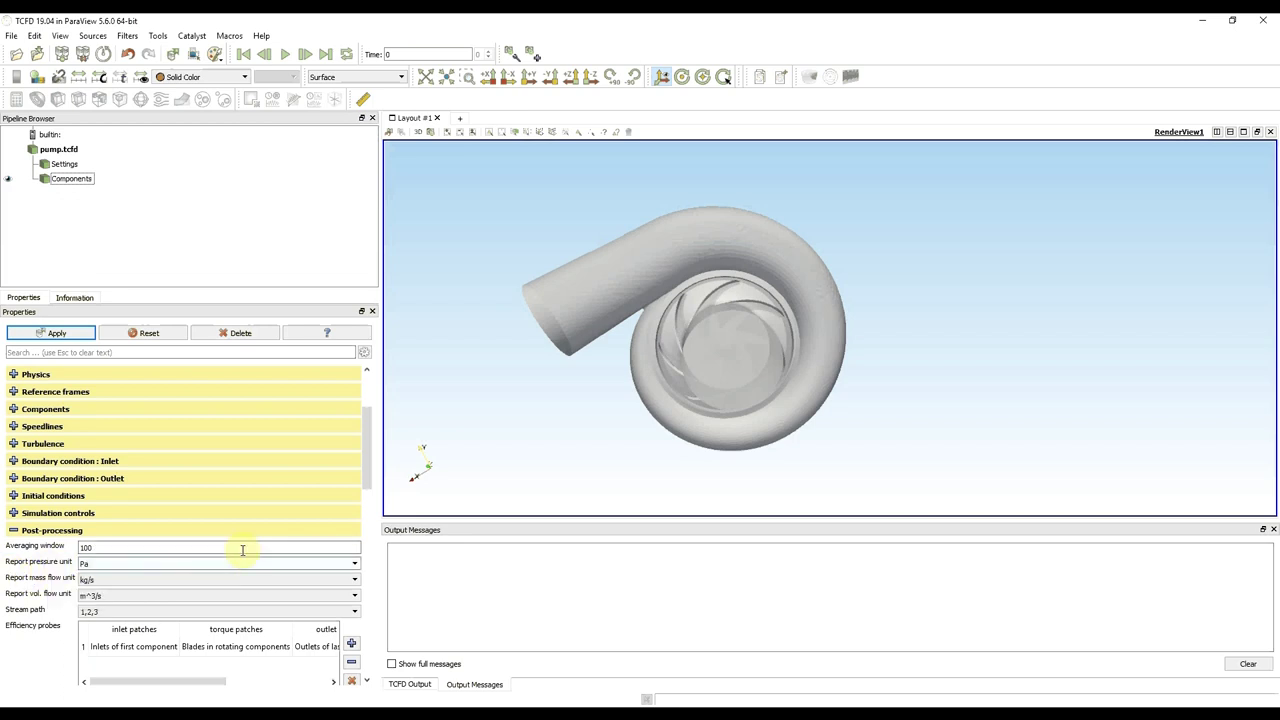
scroll(320, 549, "down", 1)
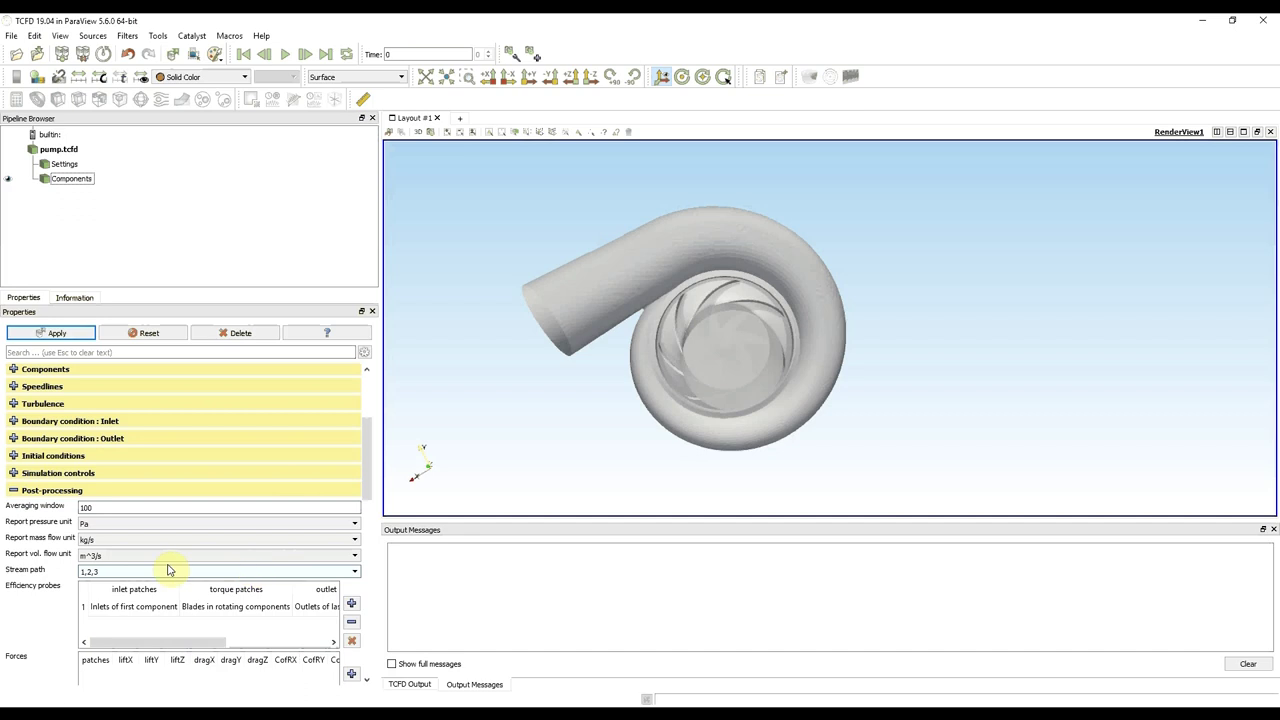
scroll(57, 562, "down", 3)
left_click_drag(122, 525, 92, 523)
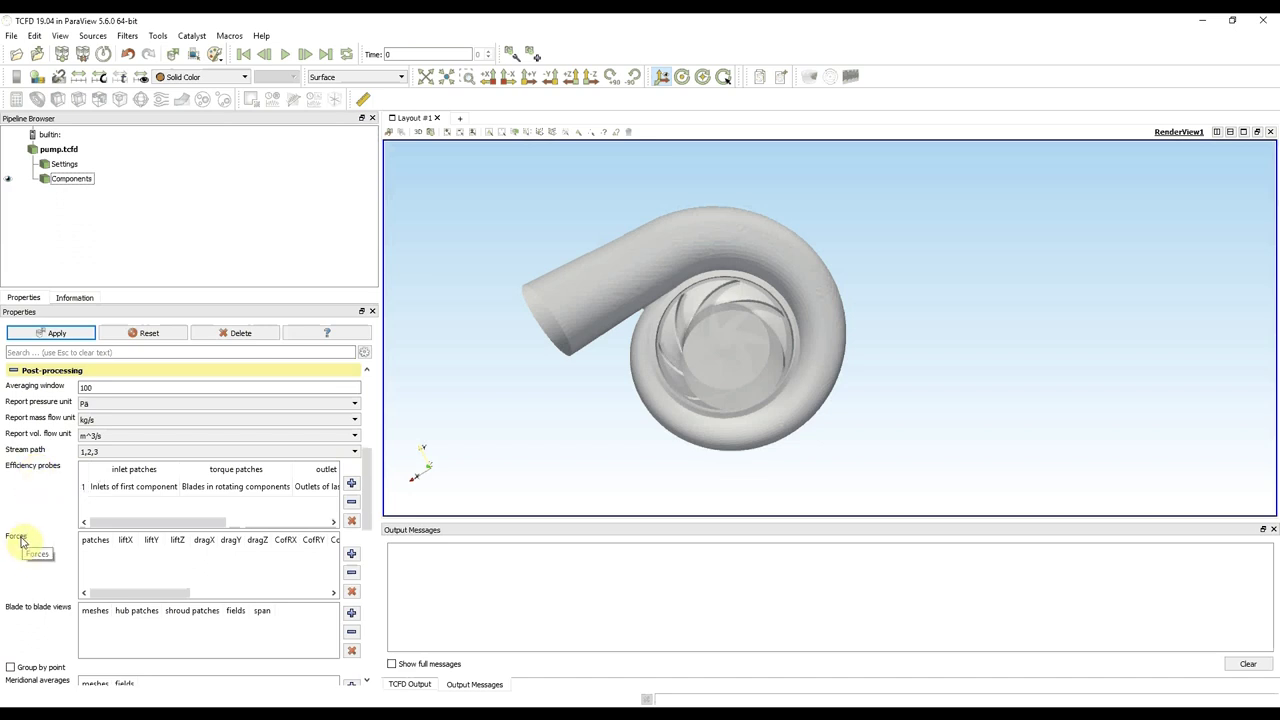
scroll(21, 541, "down", 2)
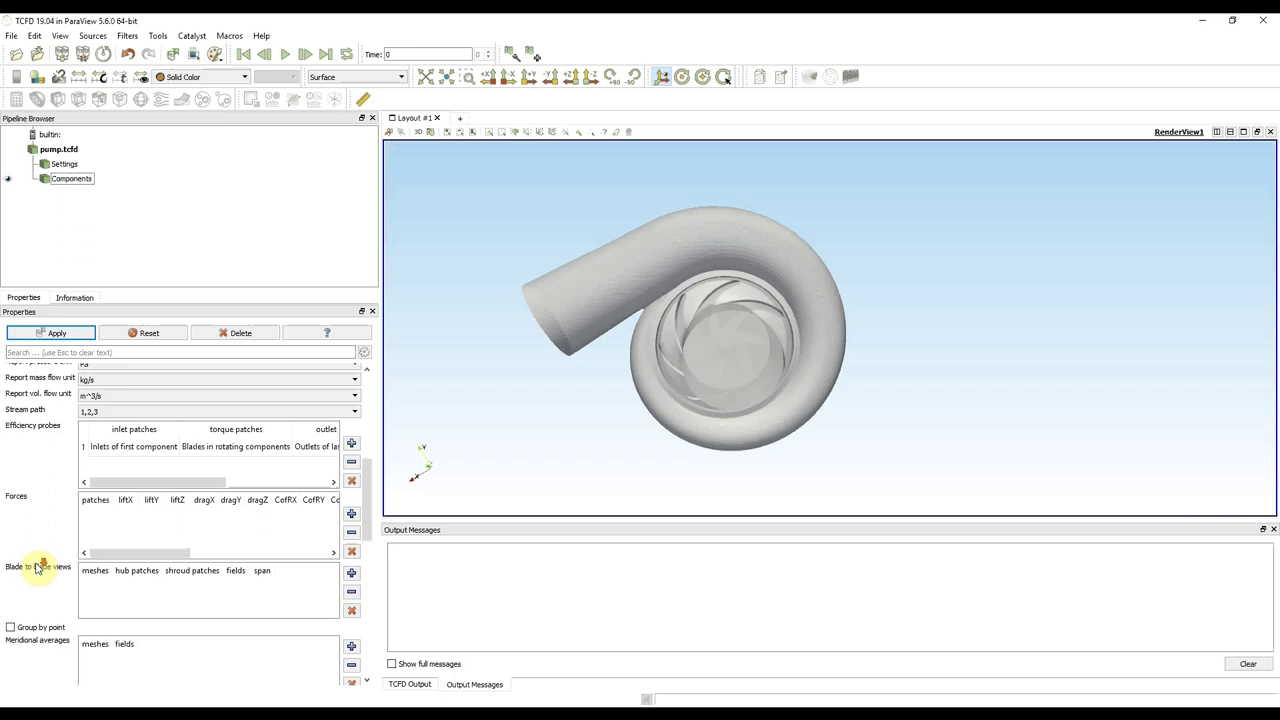
scroll(38, 567, "down", 3)
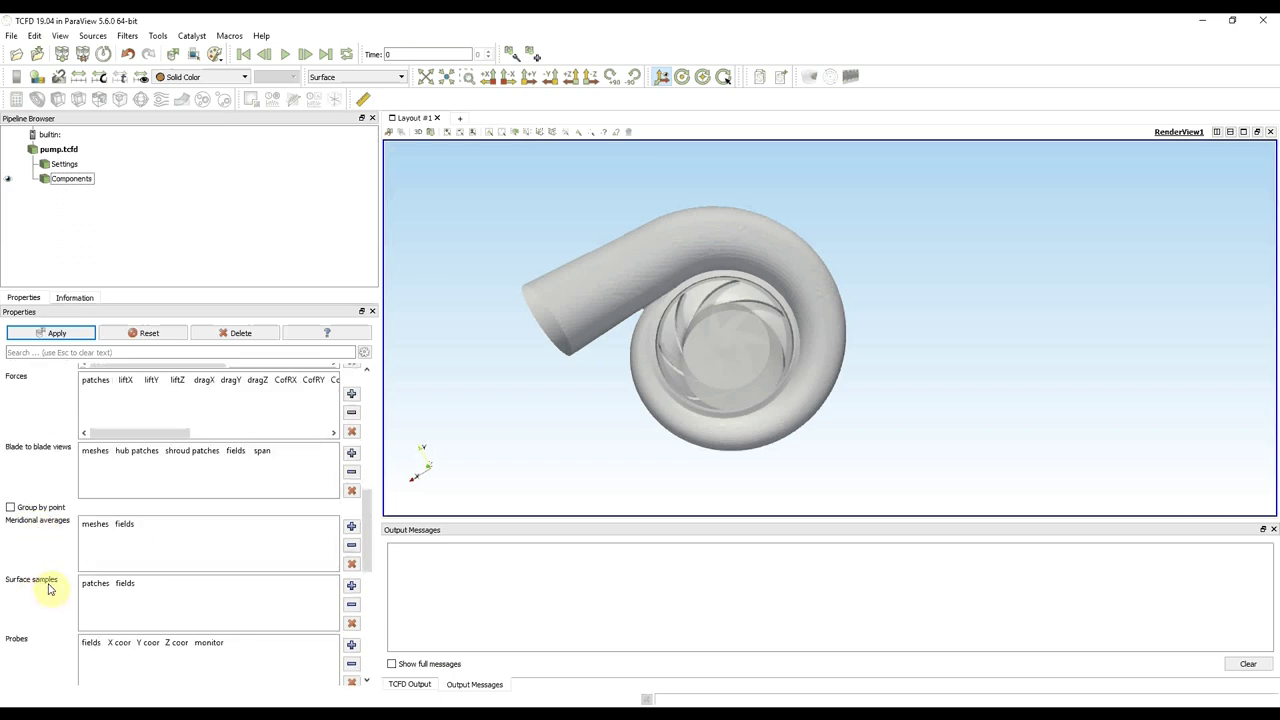
scroll(49, 590, "down", 2)
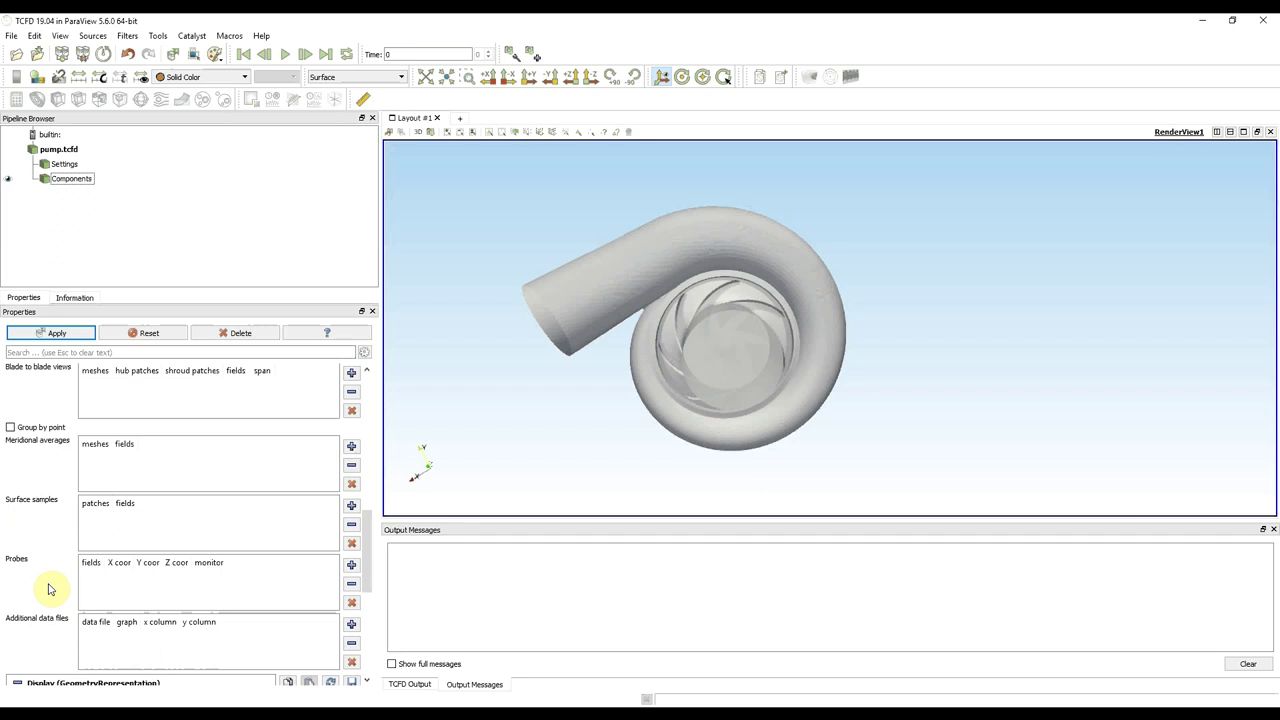
scroll(49, 590, "down", 2)
scroll(49, 588, "up", 8)
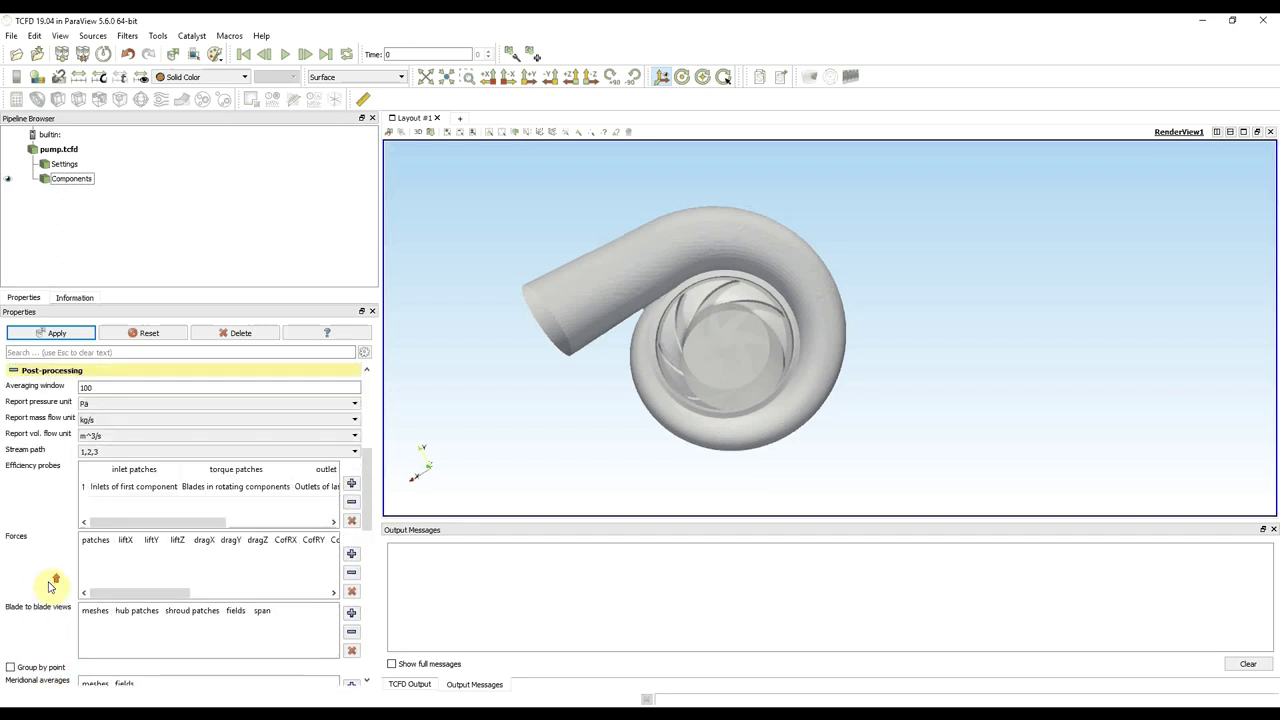
scroll(49, 586, "up", 2)
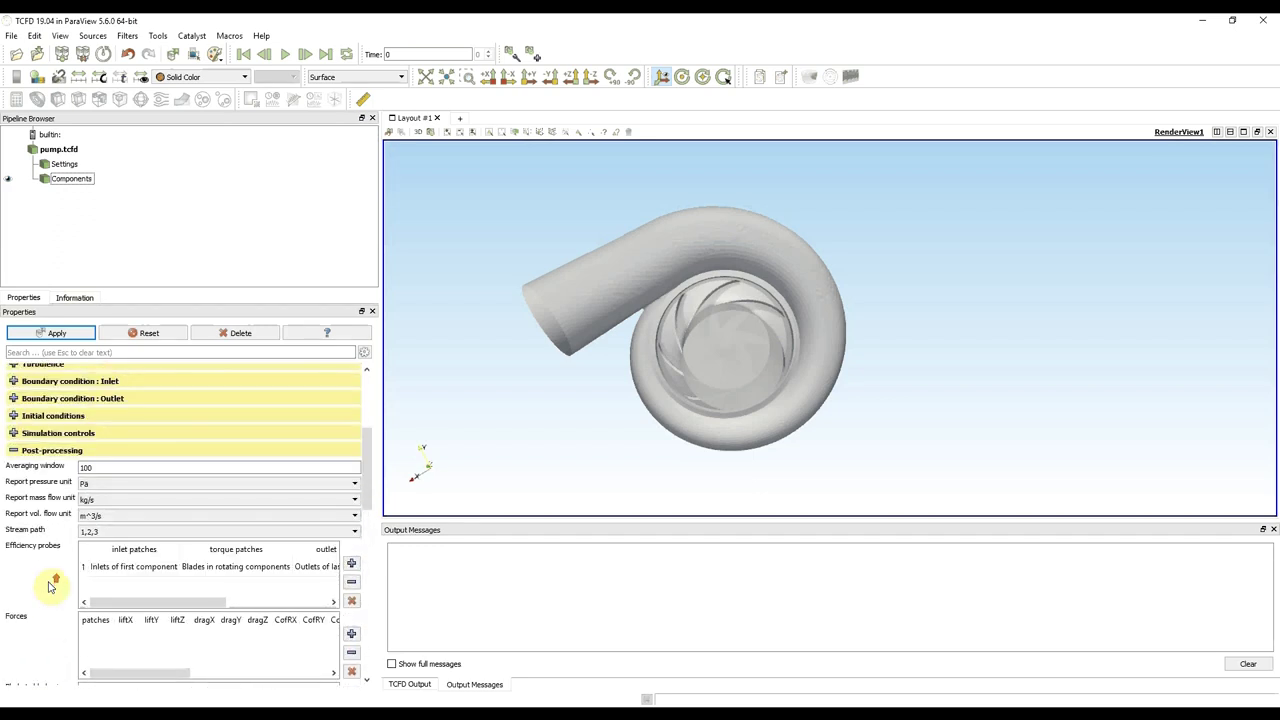
left_click(13, 451)
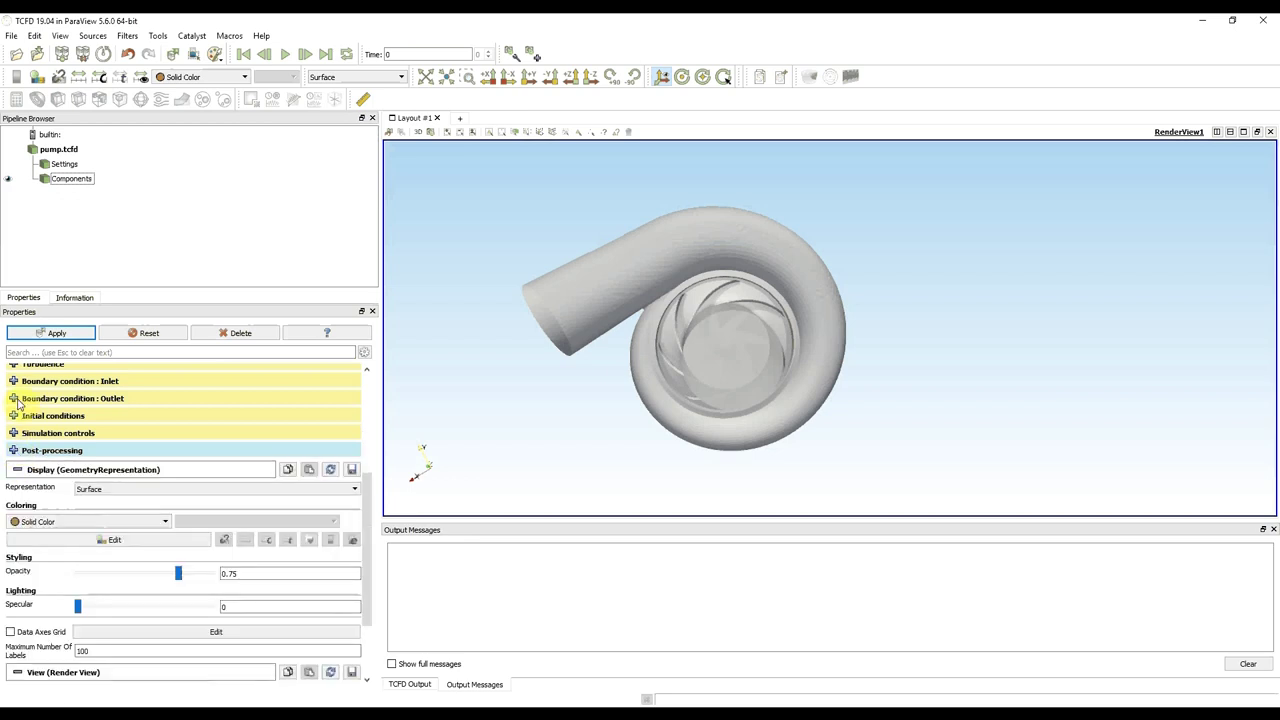
Apply the pending pump setup changes and save them to the setup file pump.tcfd.
left_click(44, 336)
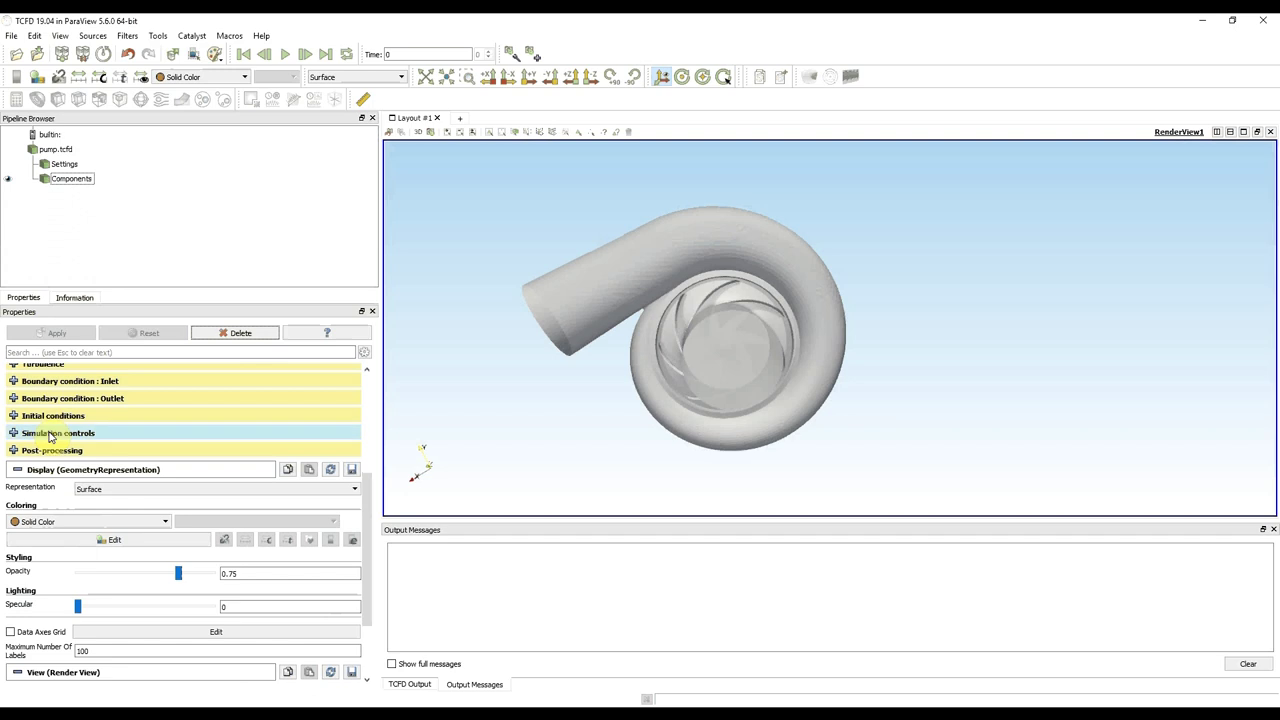
scroll(52, 434, "up", 5)
left_click(252, 428)
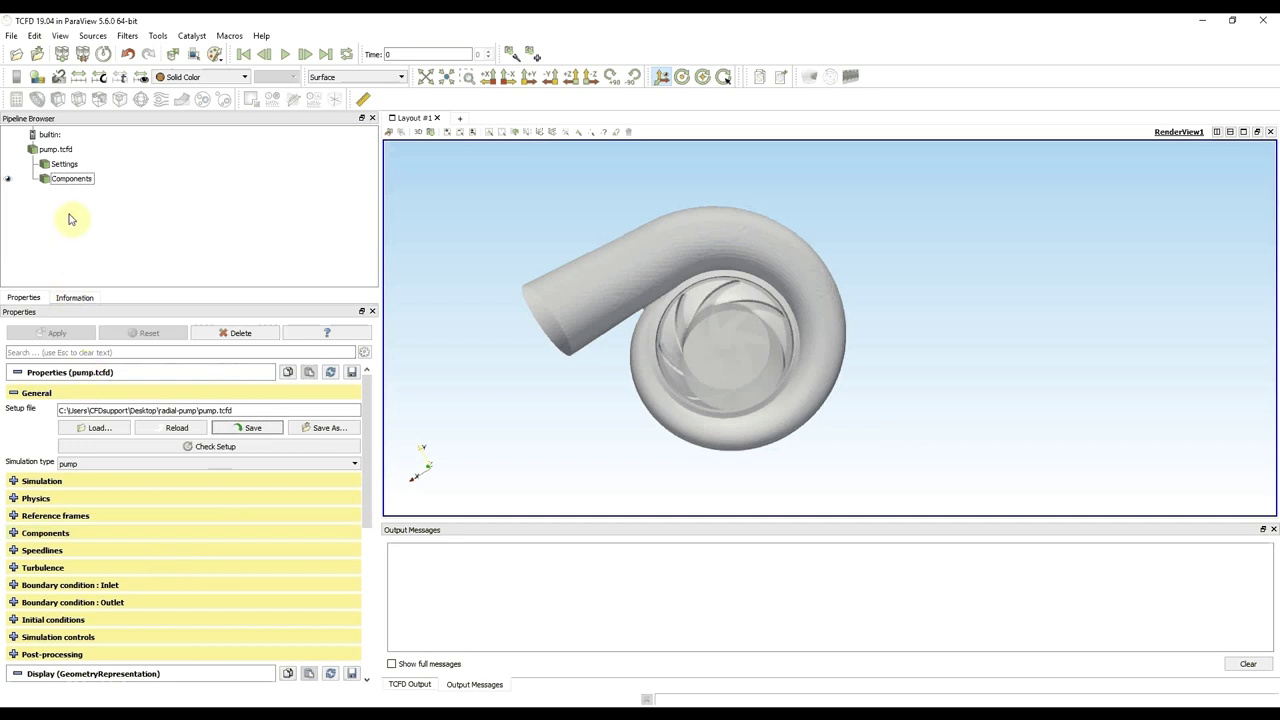
Add a TCFD manager to the pump.tcfd setup for writing and running the case.
left_click(62, 149)
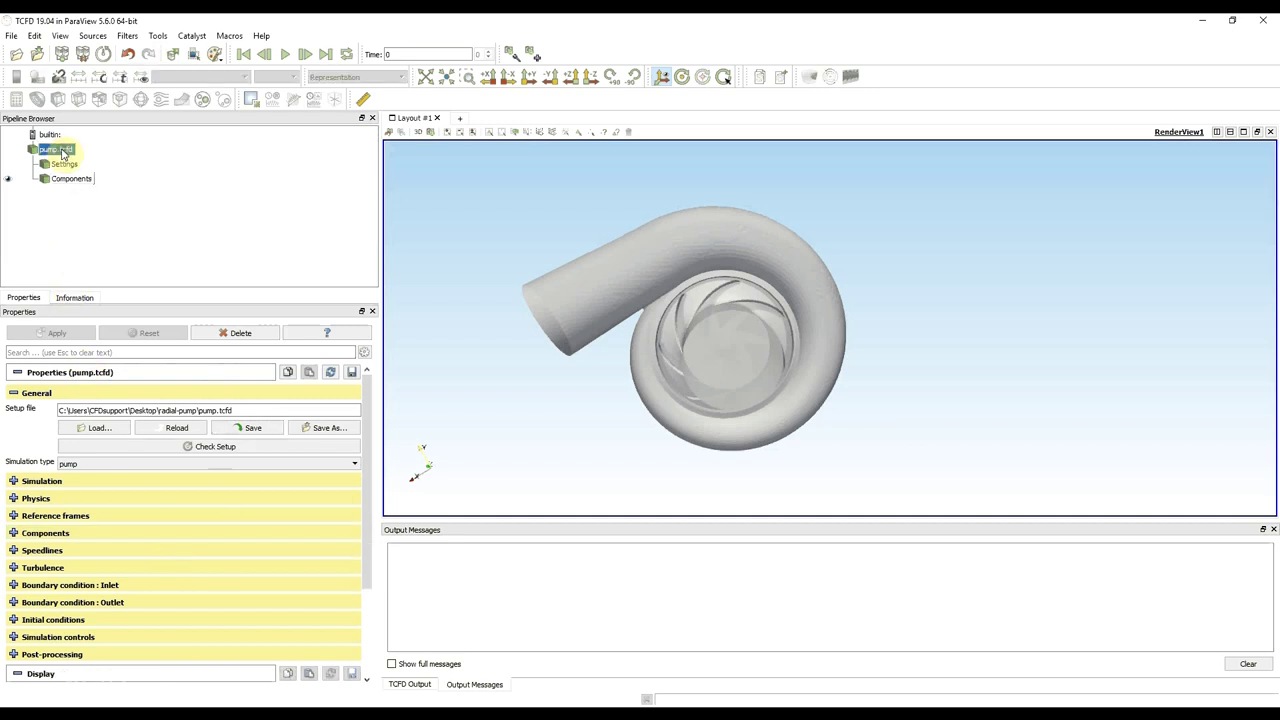
left_click(836, 82)
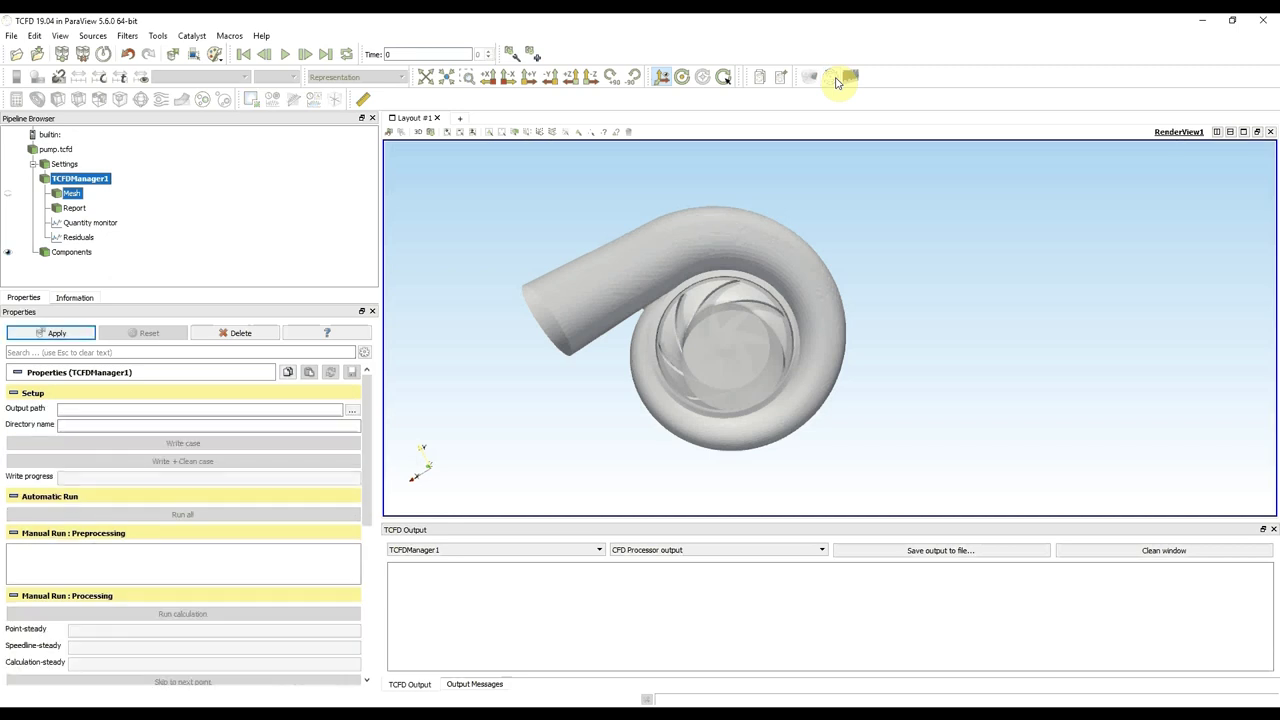